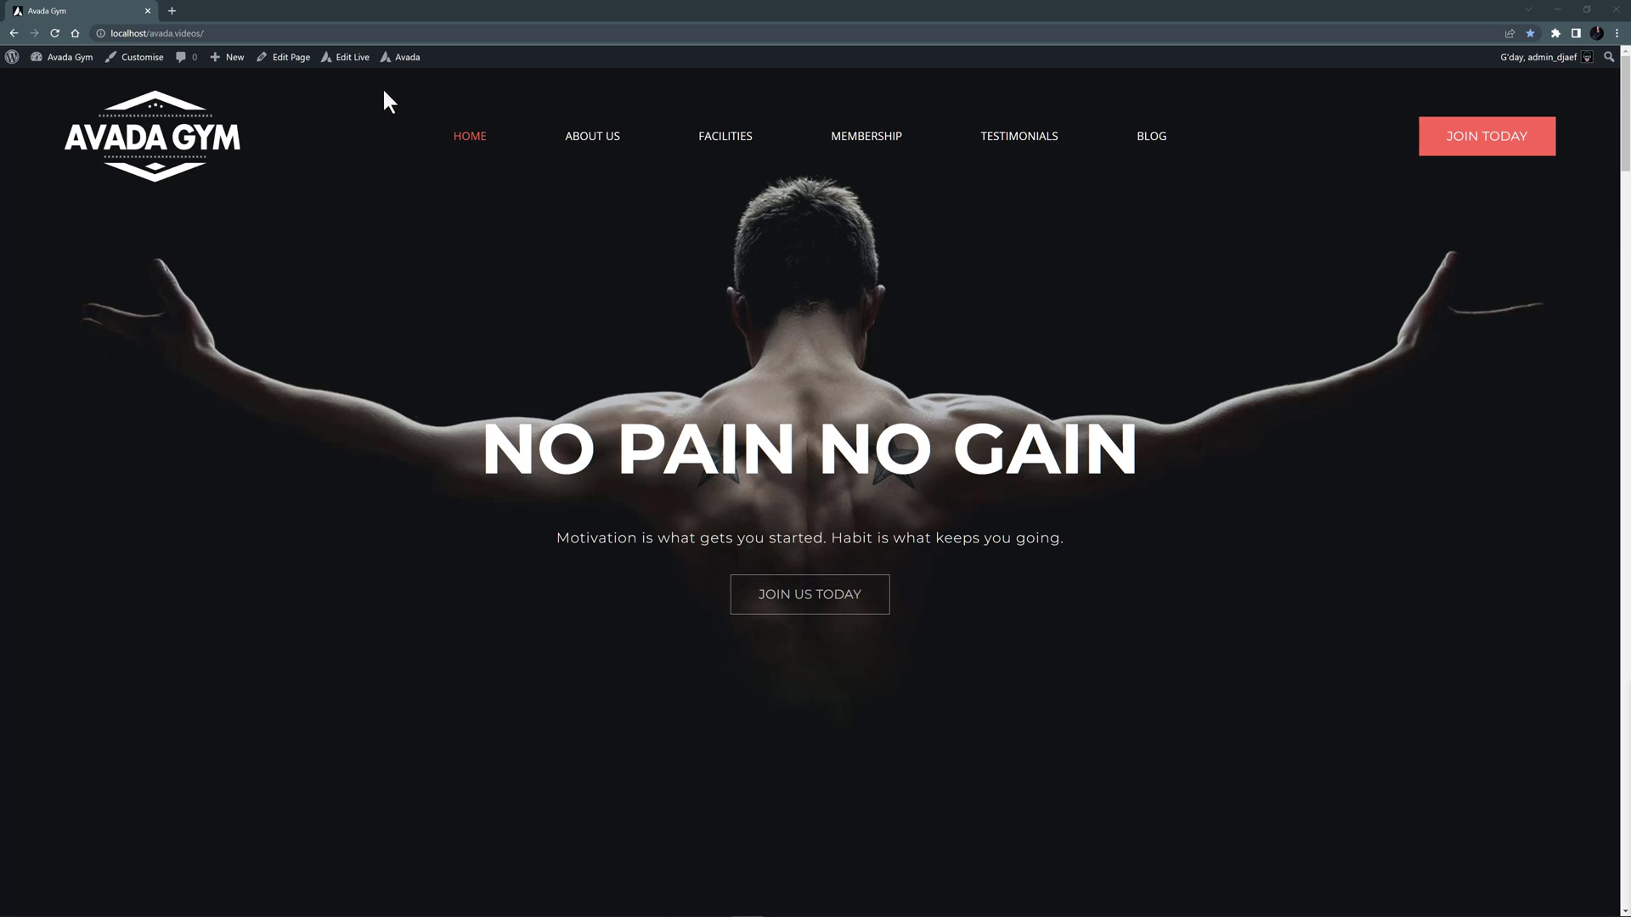
From the admin bar's Avada > Off Canvas page, create an off canvas named 'Flyout Menu'
mouse_move(403, 65)
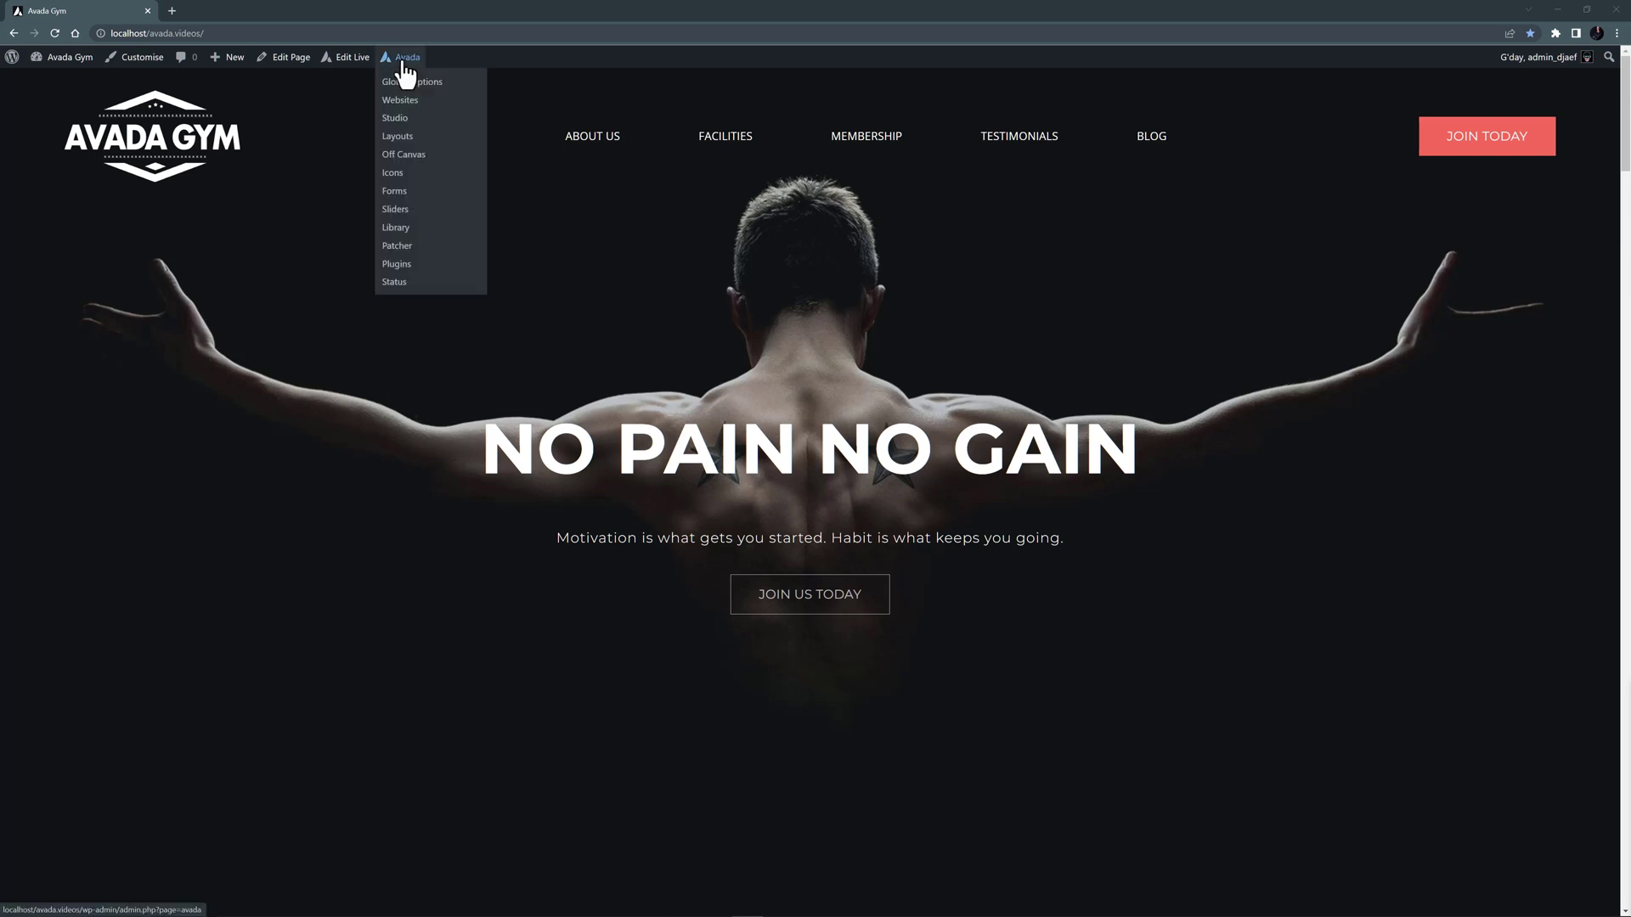
middle_click(399, 156)
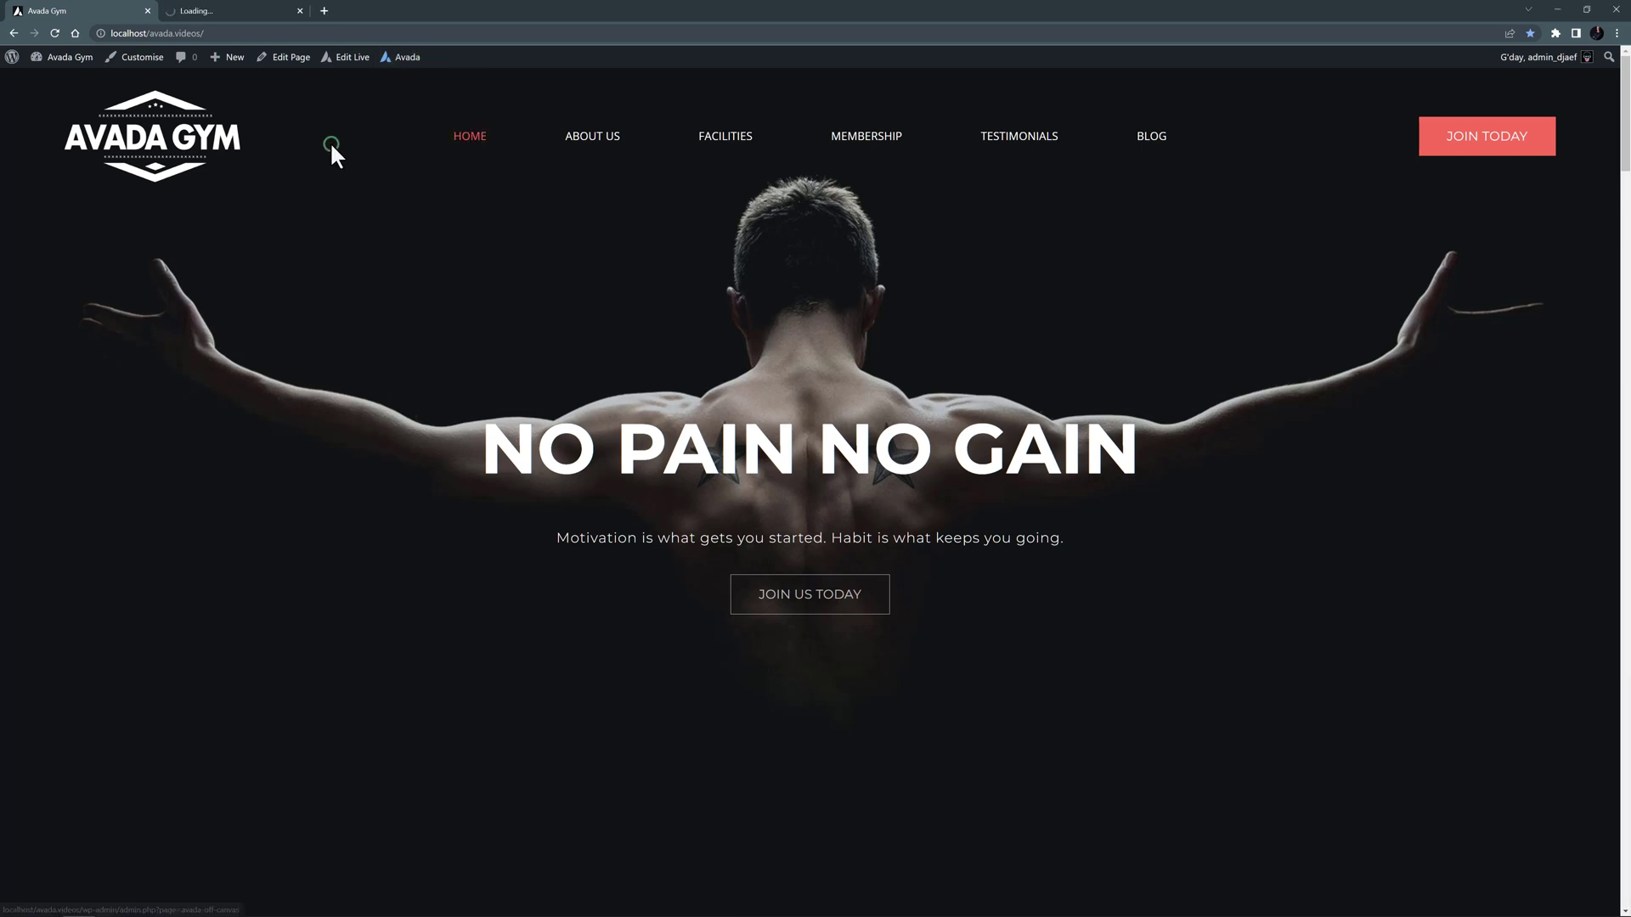
left_click(269, 7)
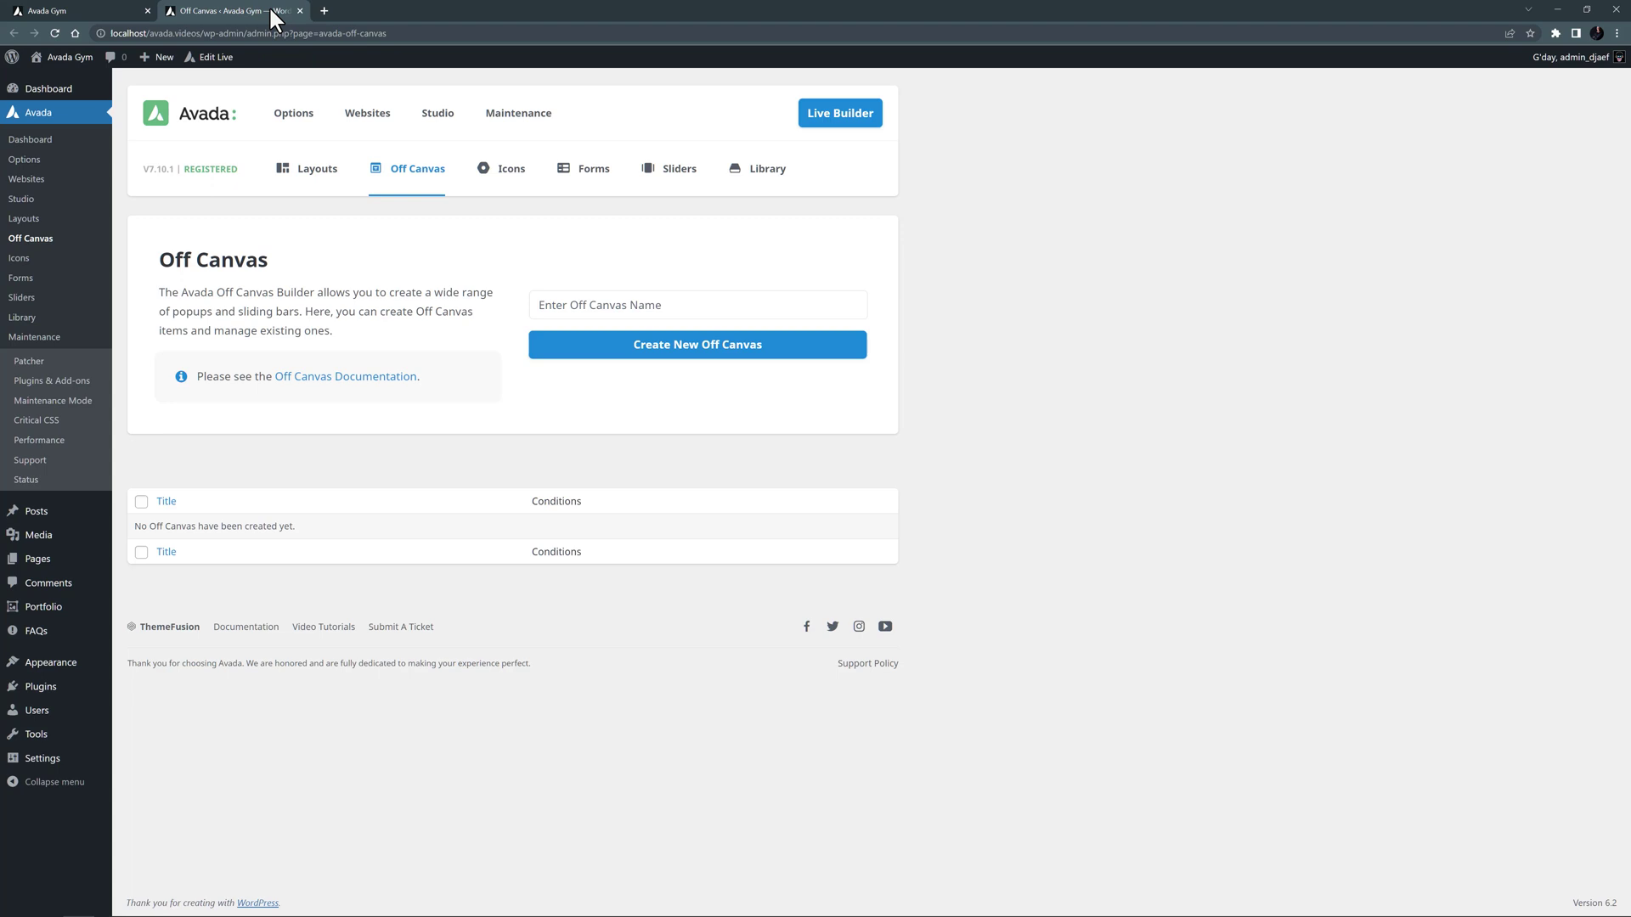
left_click(576, 310)
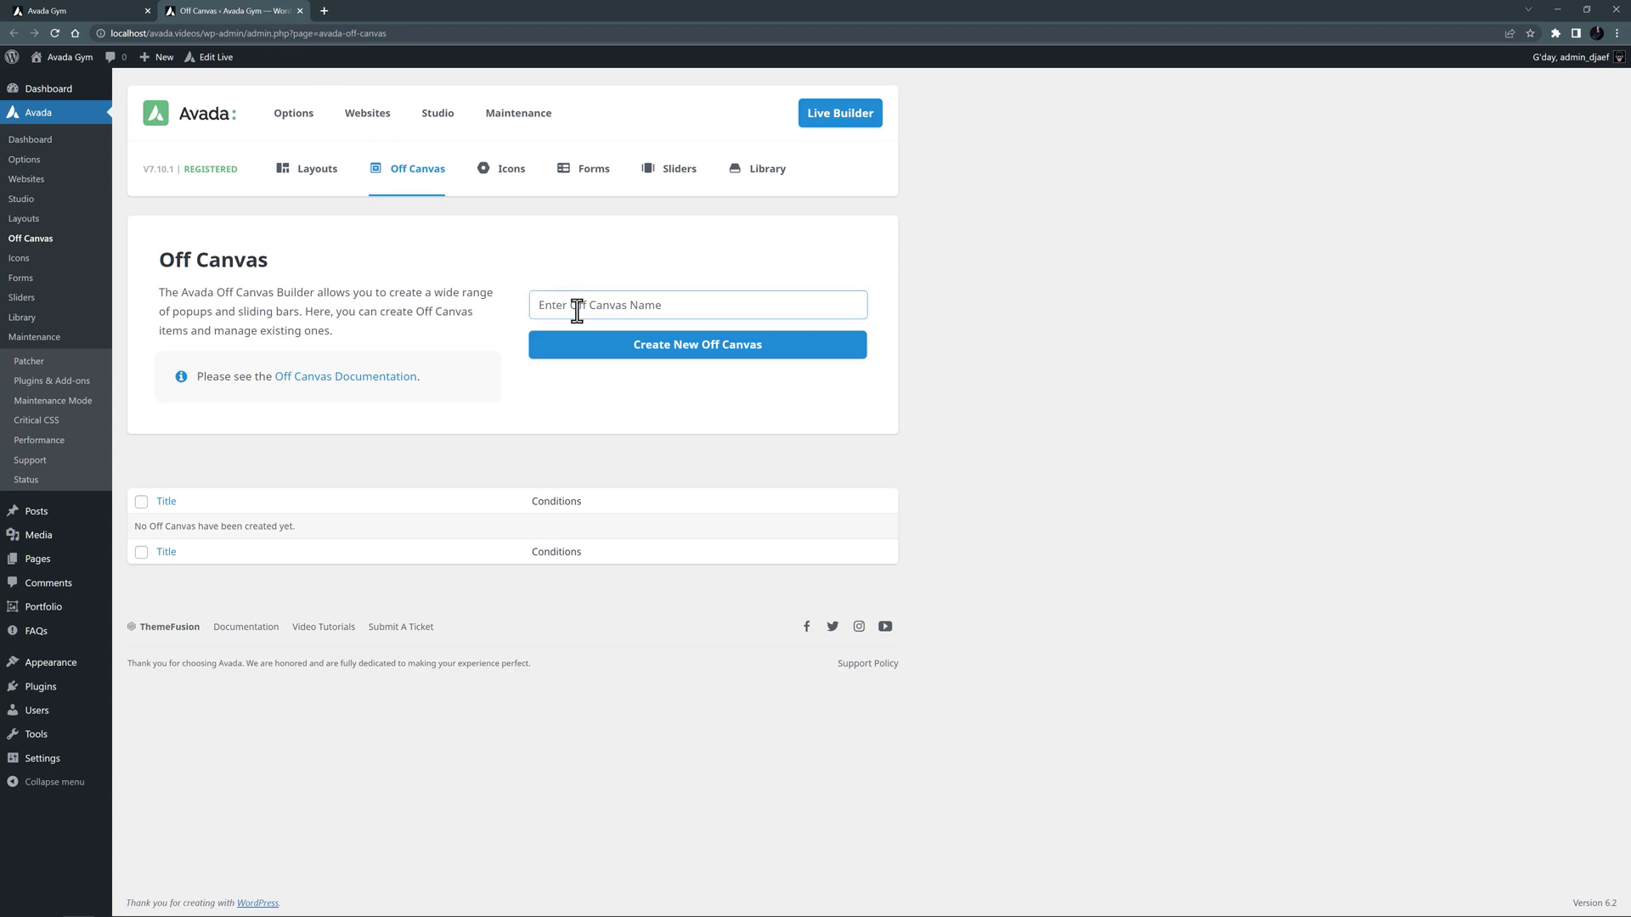
type("Flyout Menu")
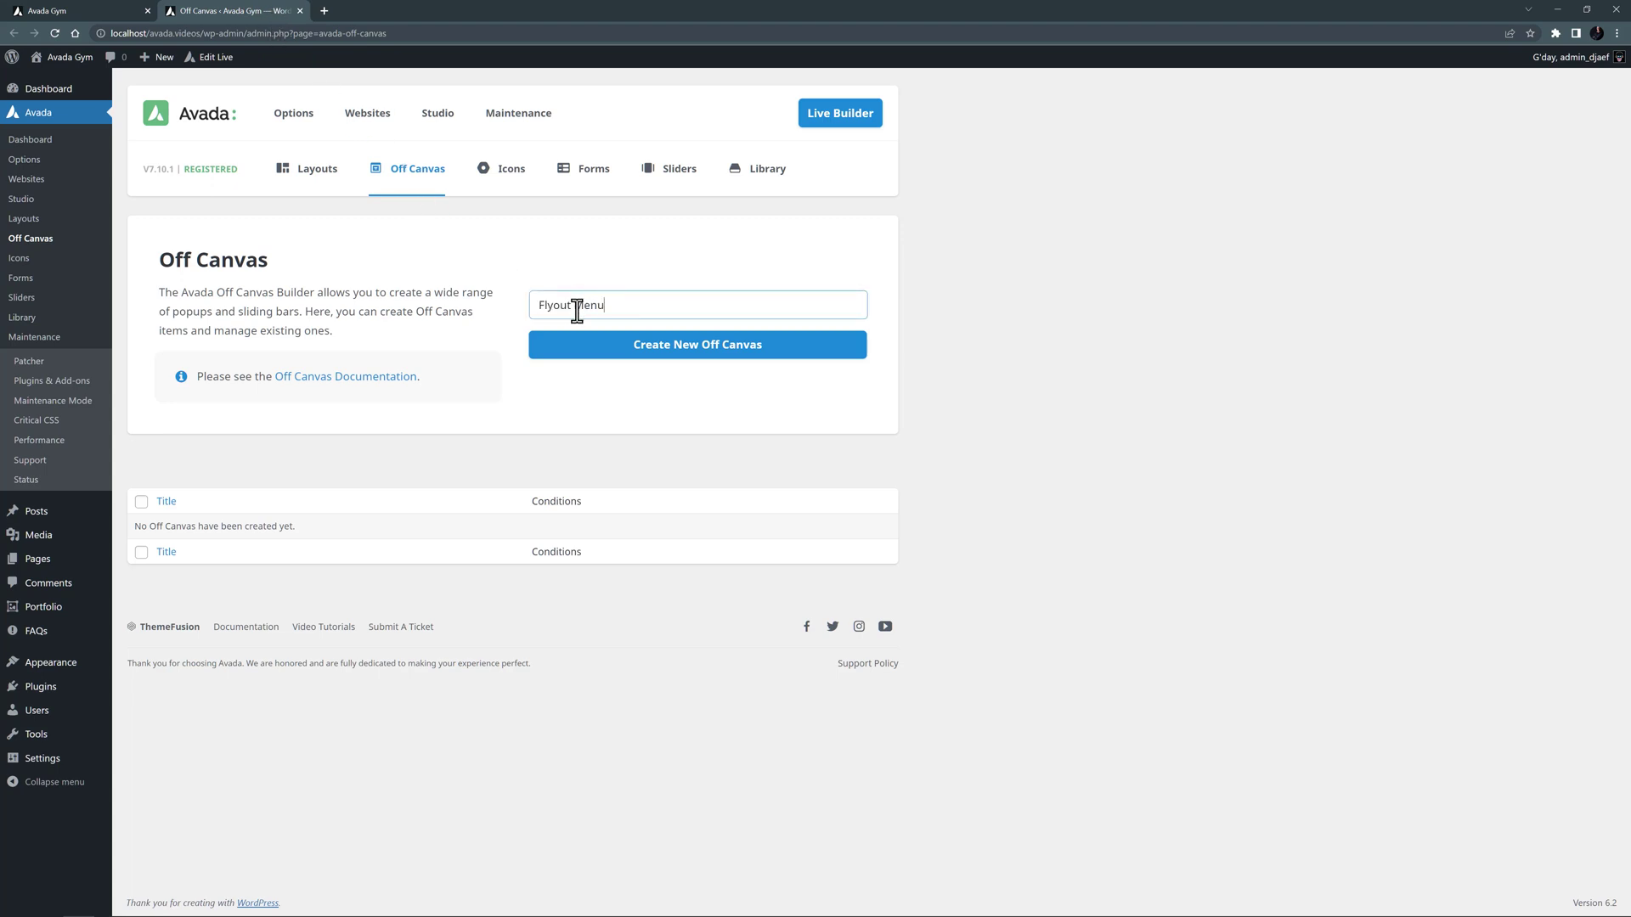
left_click(579, 355)
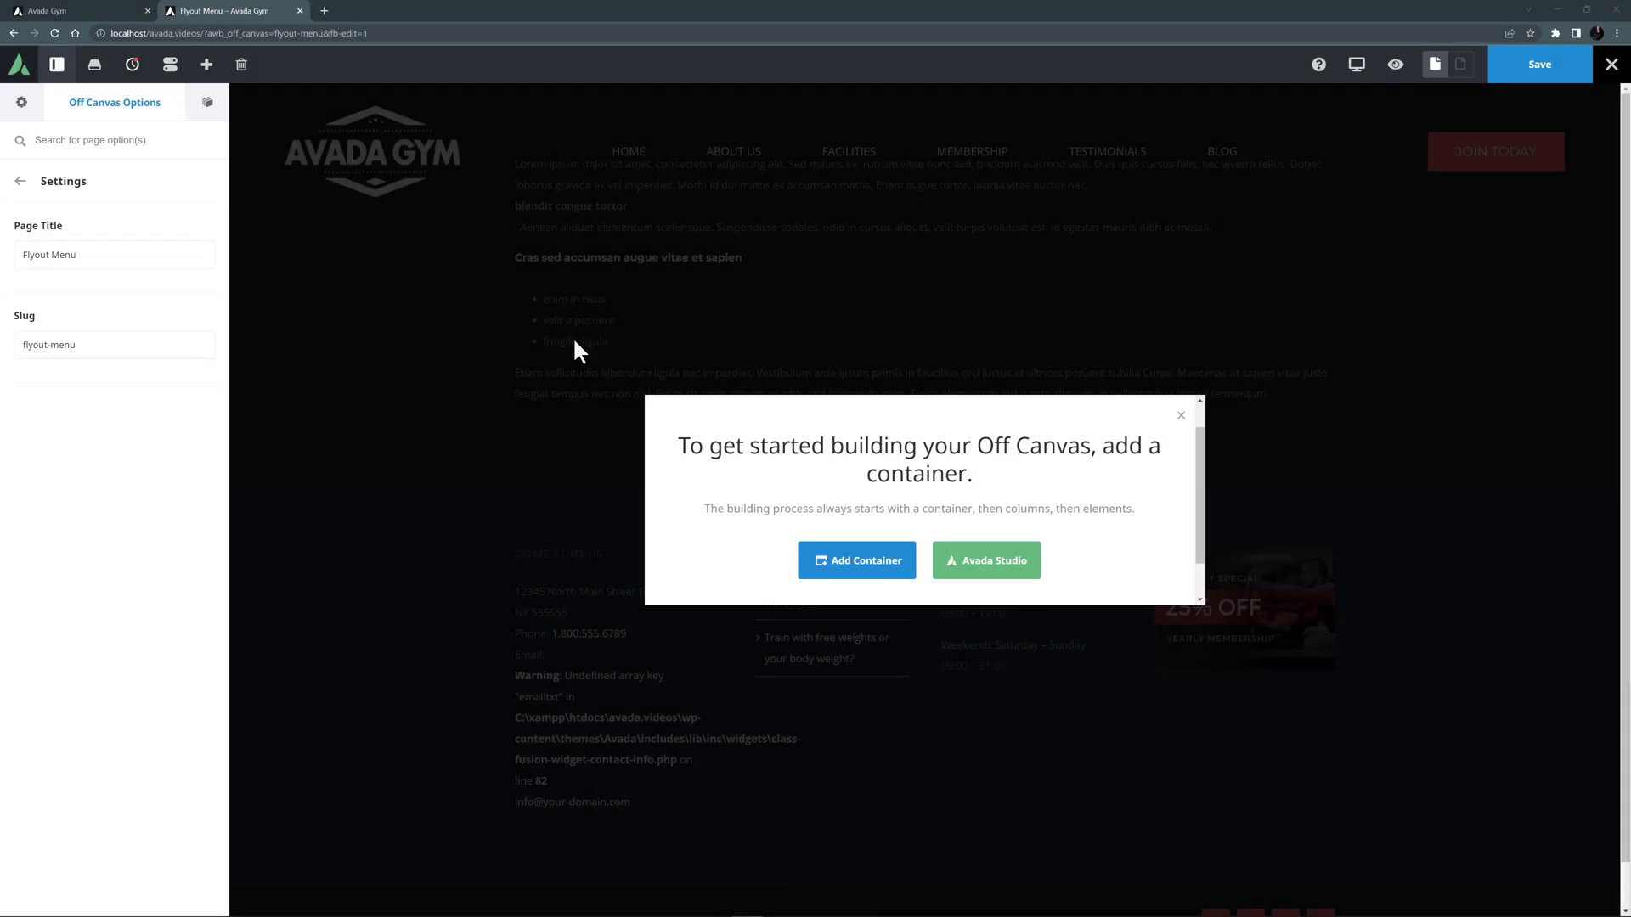
Add a 1/1 container to the off canvas and give it a transparent rgba(0,0,0,0) background
left_click(854, 568)
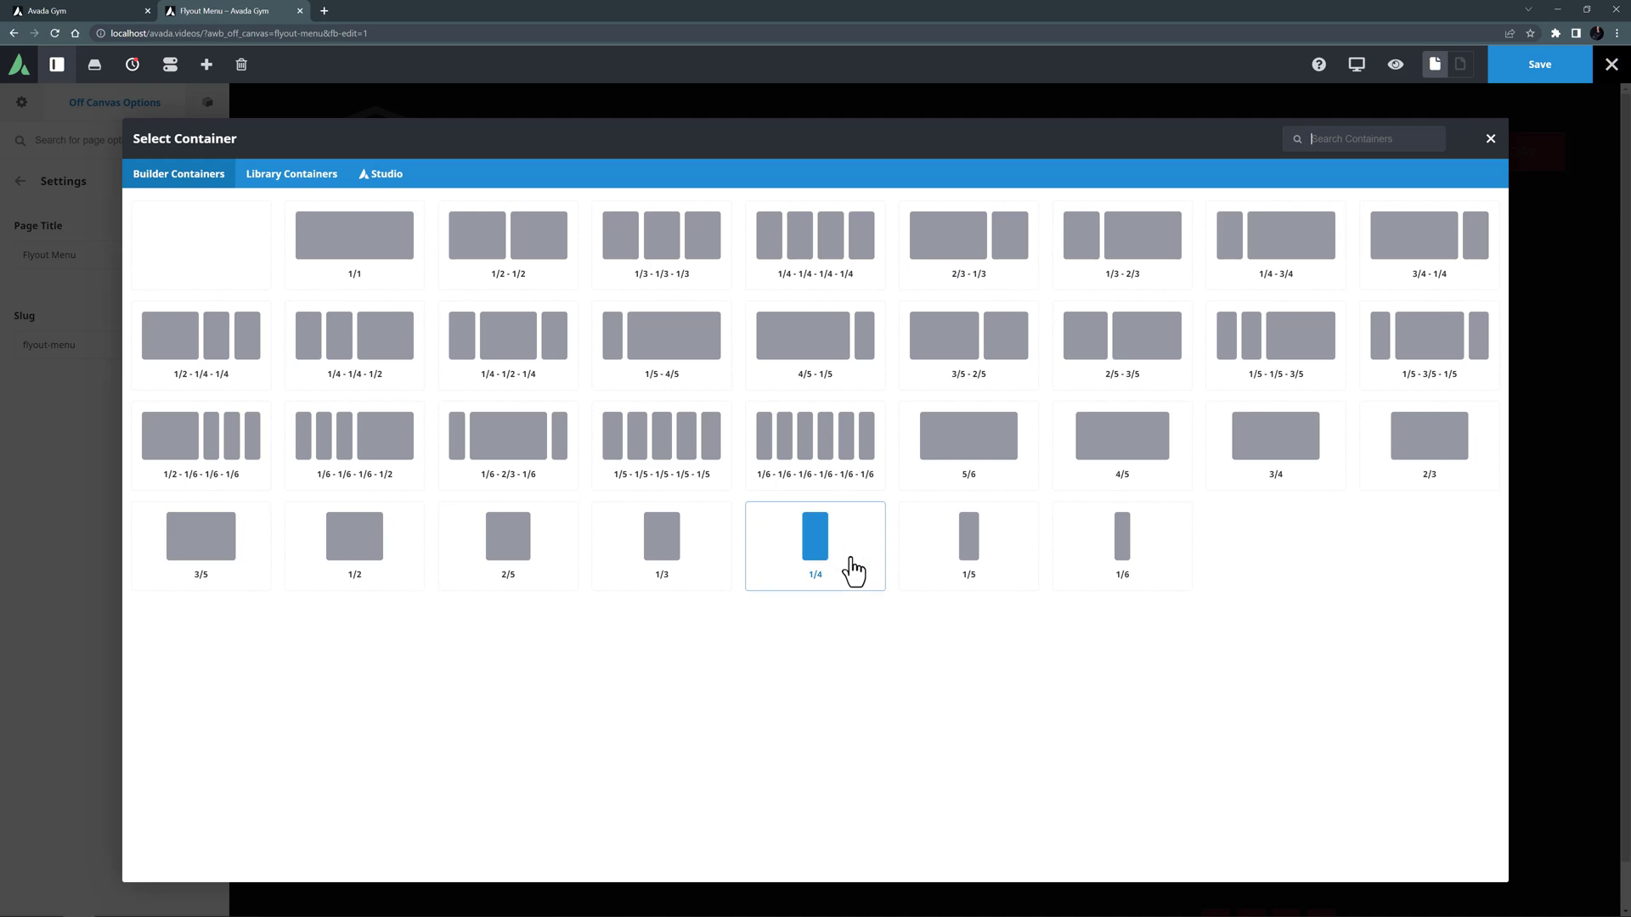
left_click(385, 253)
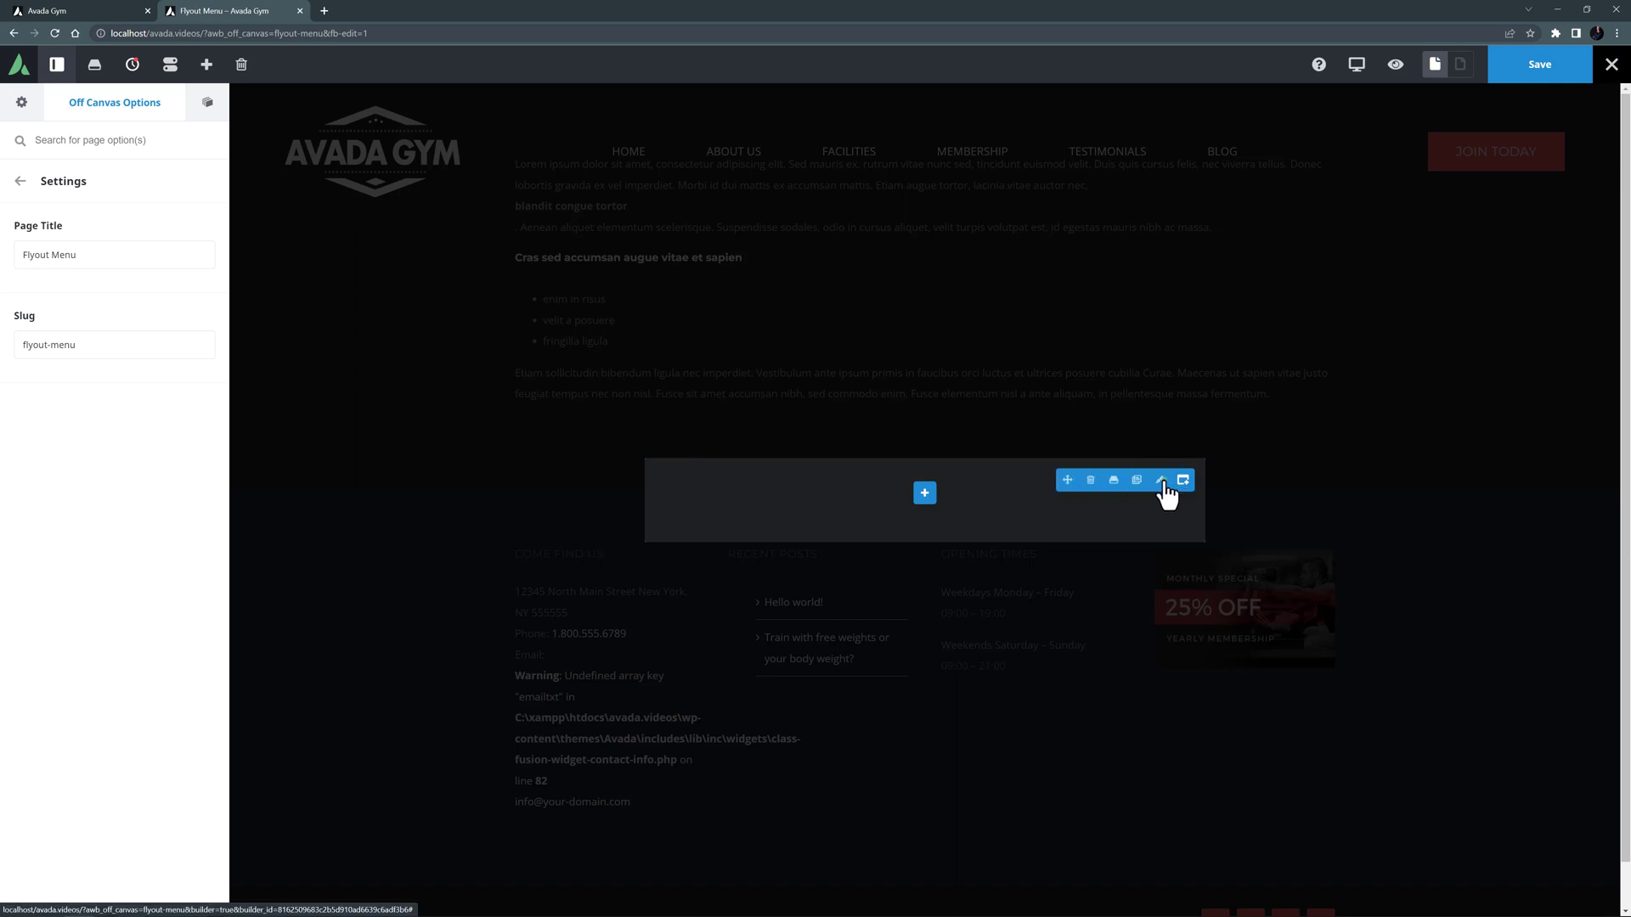
left_click(1160, 481)
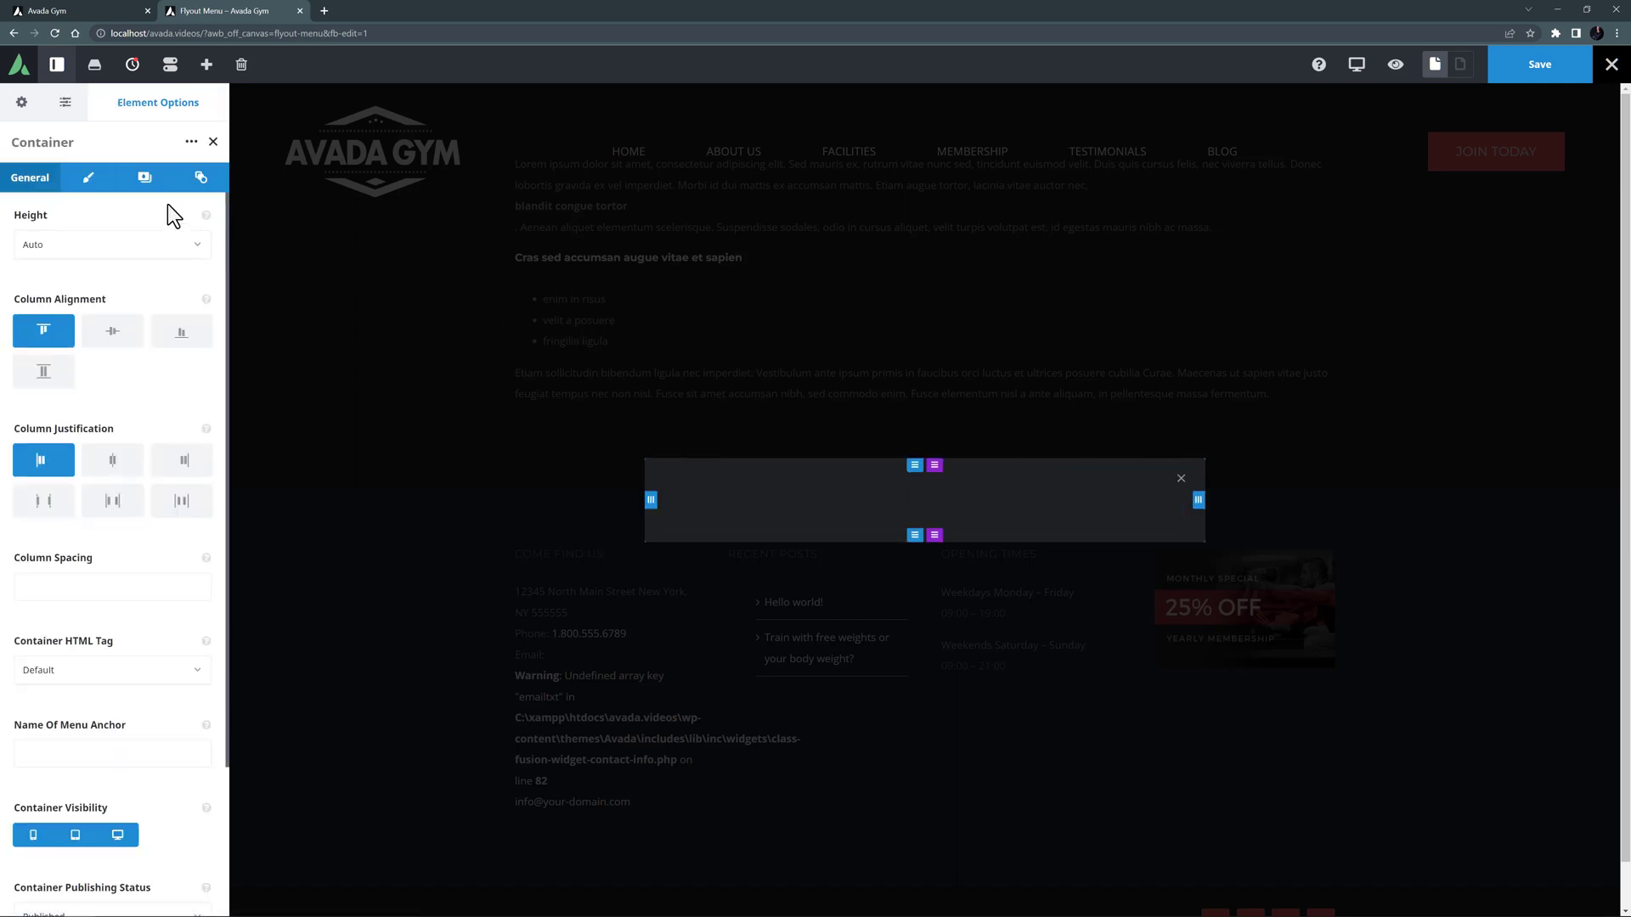
left_click(142, 180)
left_click(75, 331)
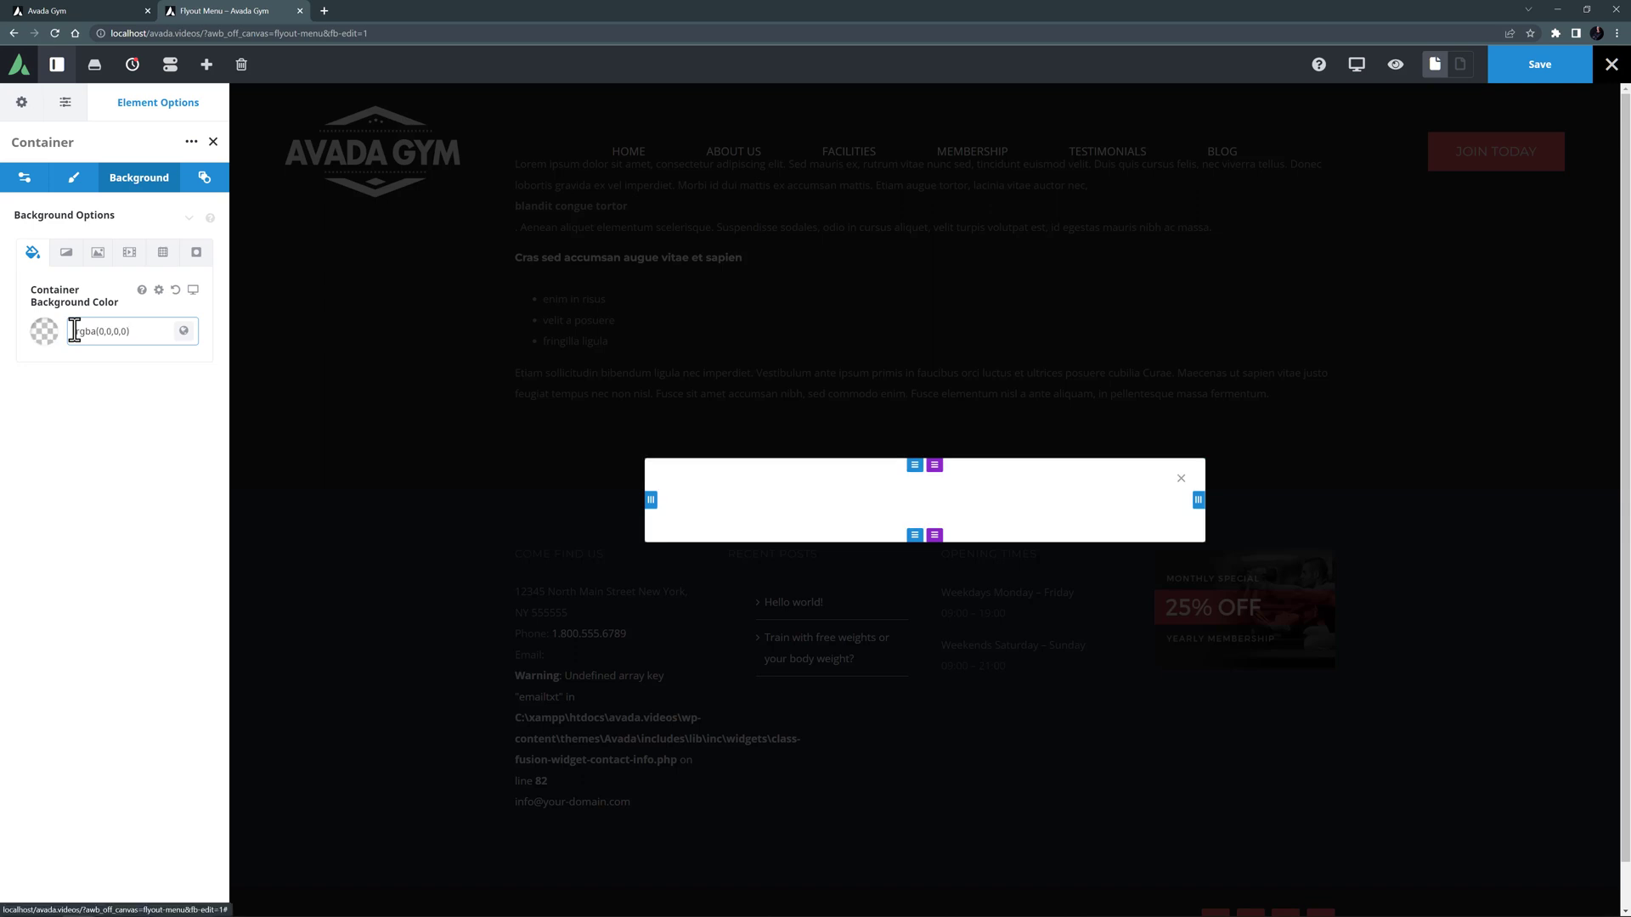
left_click(73, 91)
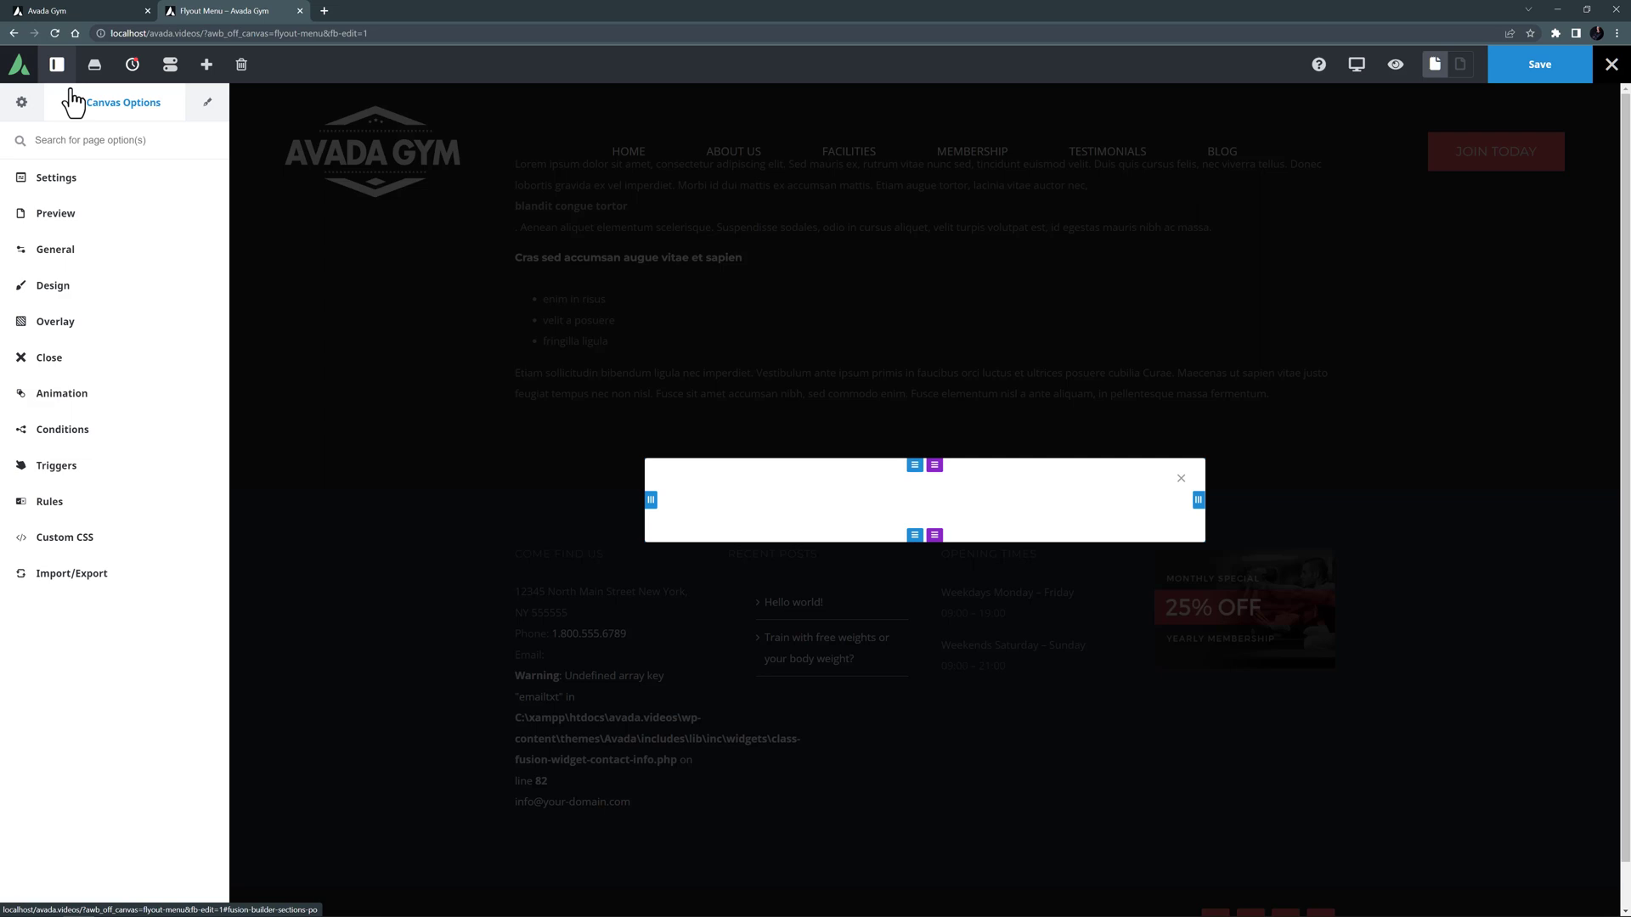
In General options, set Width to 100%, Height to Full Height and Content Alignment to Center
left_click(50, 252)
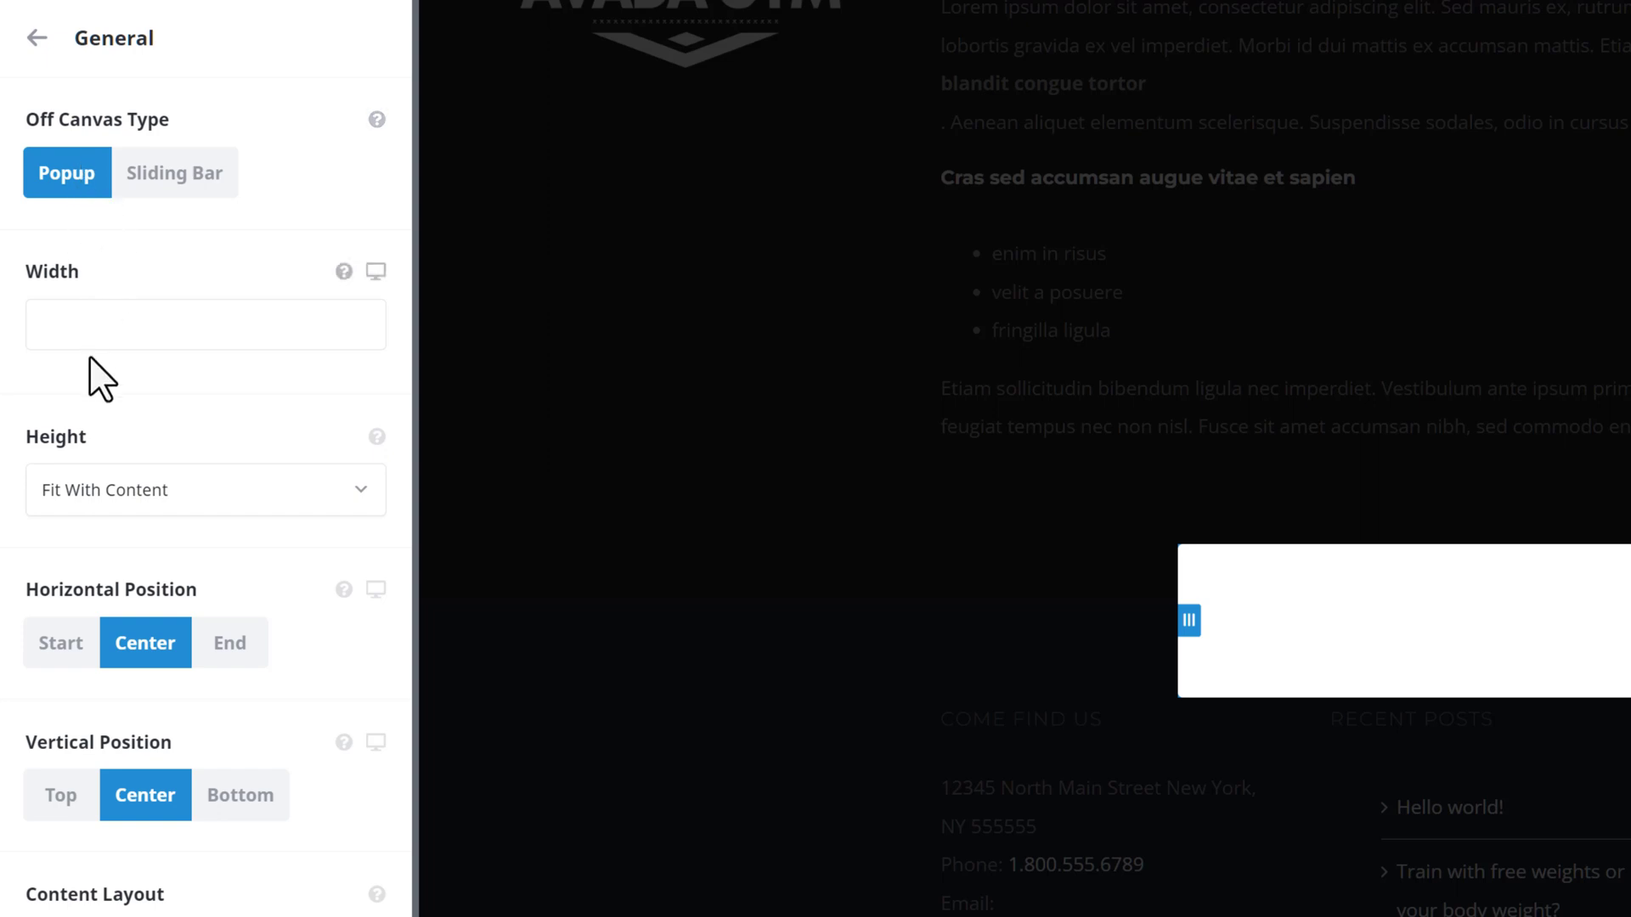
left_click(93, 321)
type("100%")
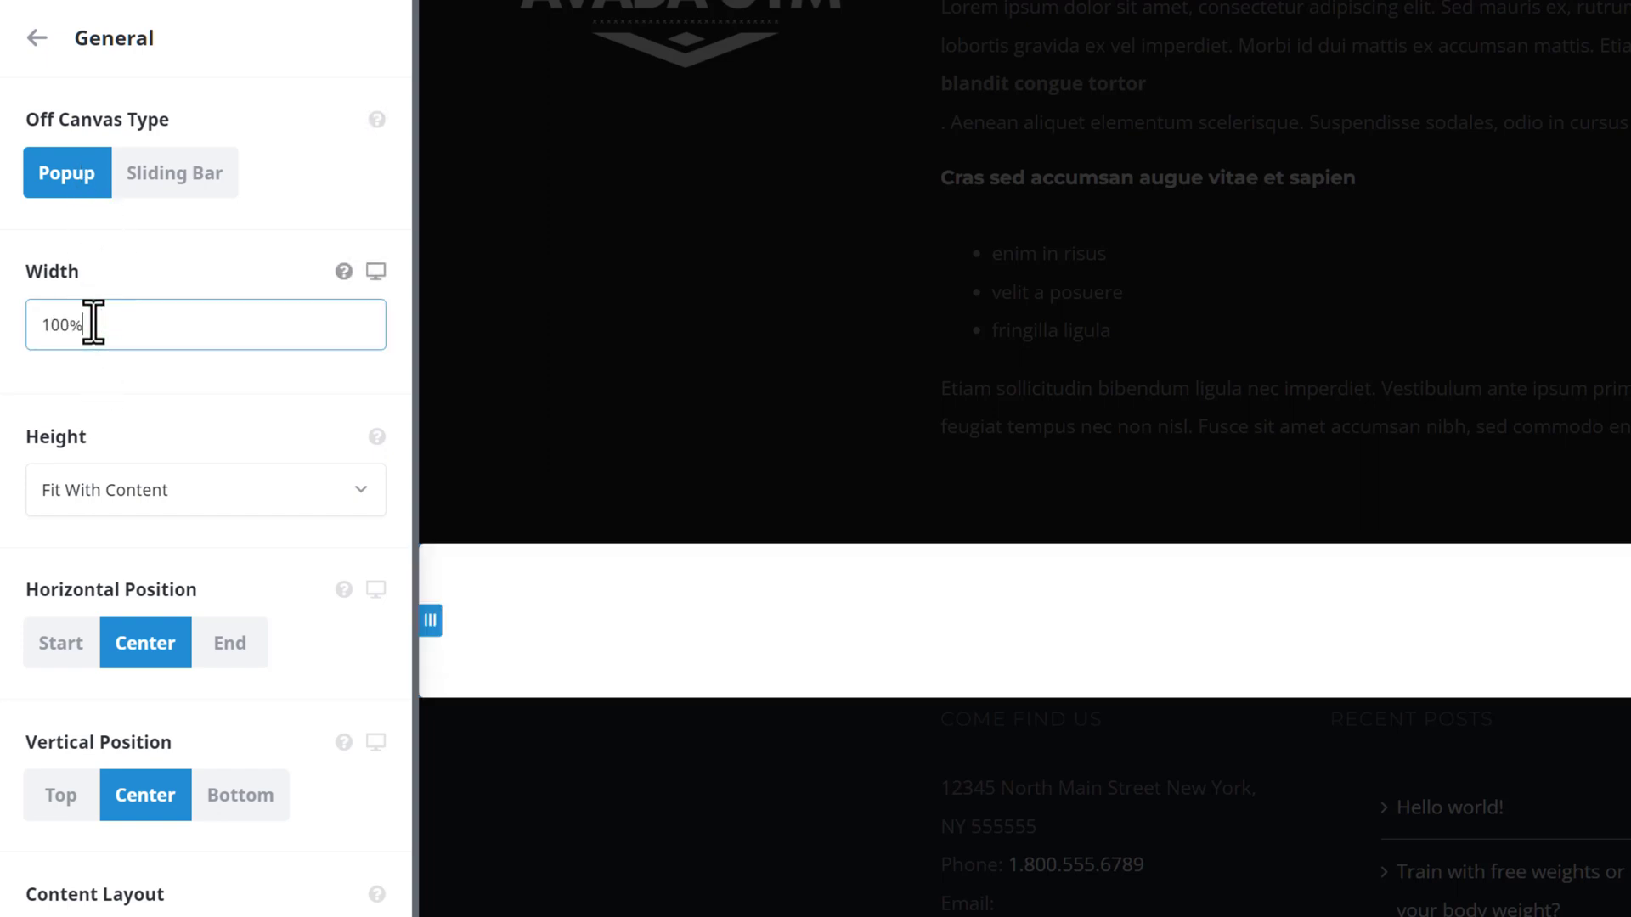
left_click(89, 507)
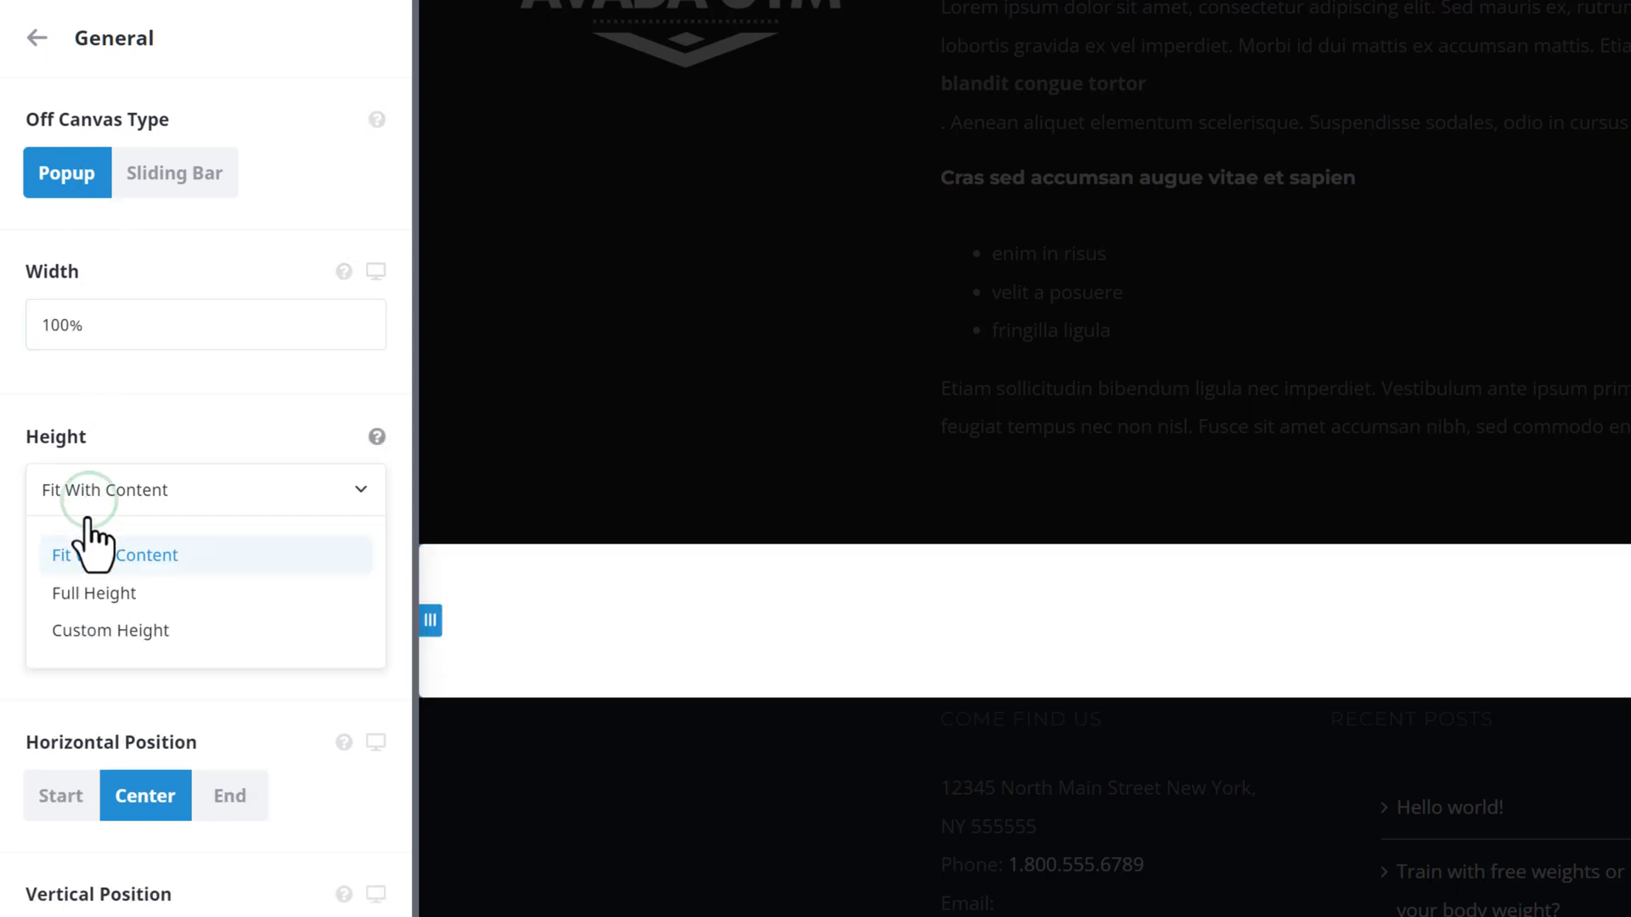
left_click(92, 593)
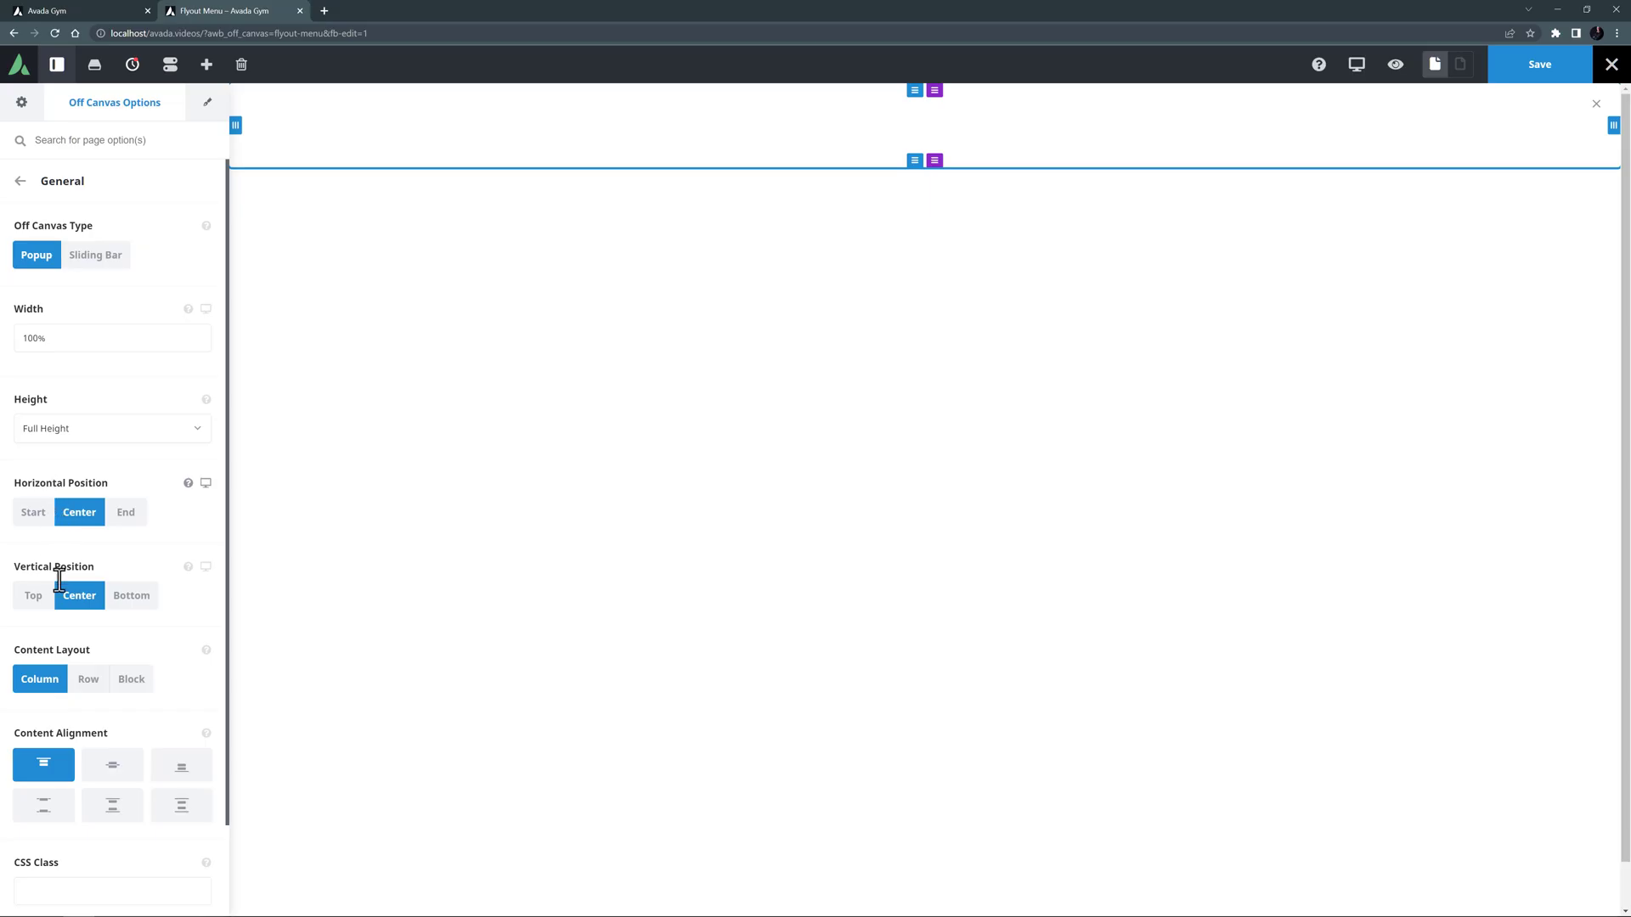
left_click(114, 775)
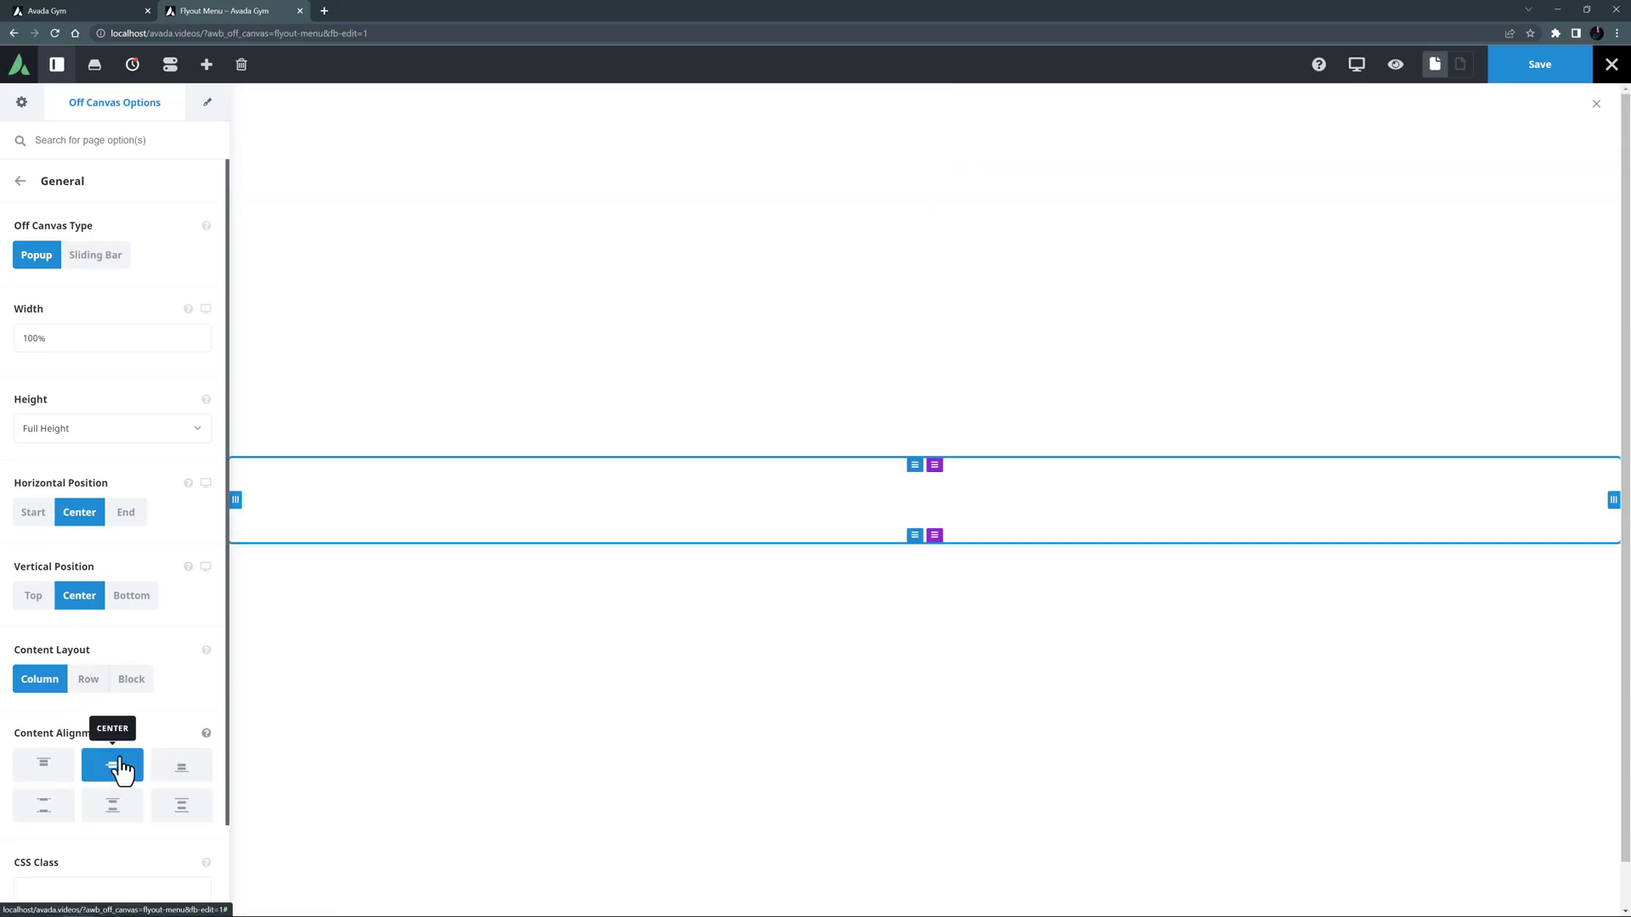
Set the off canvas Design background to global Color 8 with alpha 0.9
left_click(28, 186)
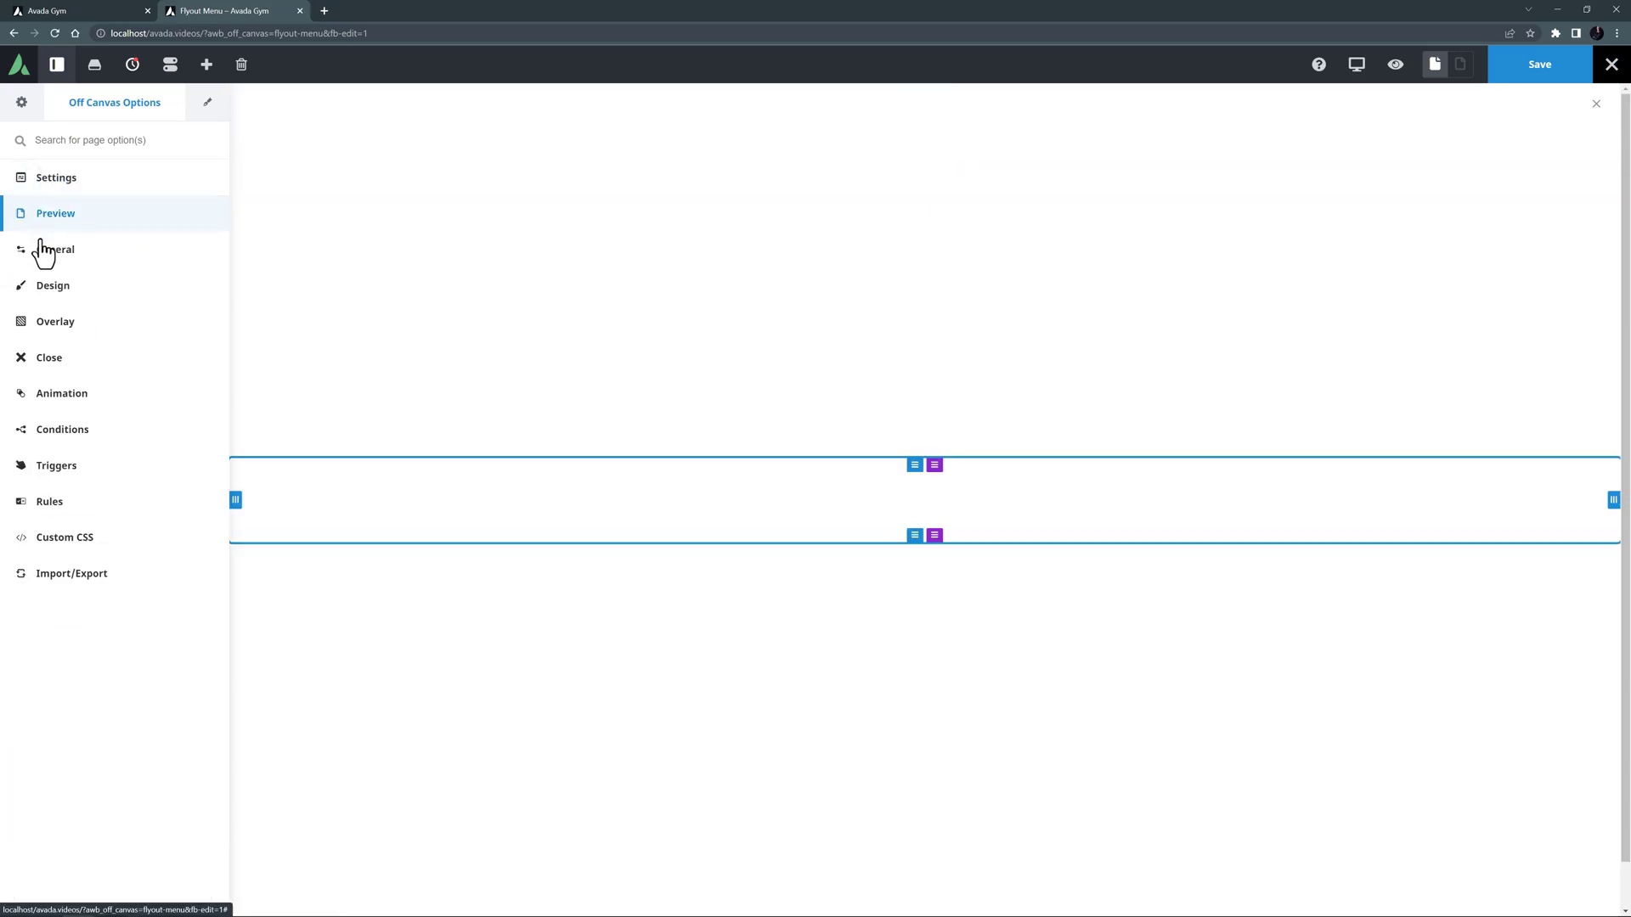
left_click(39, 285)
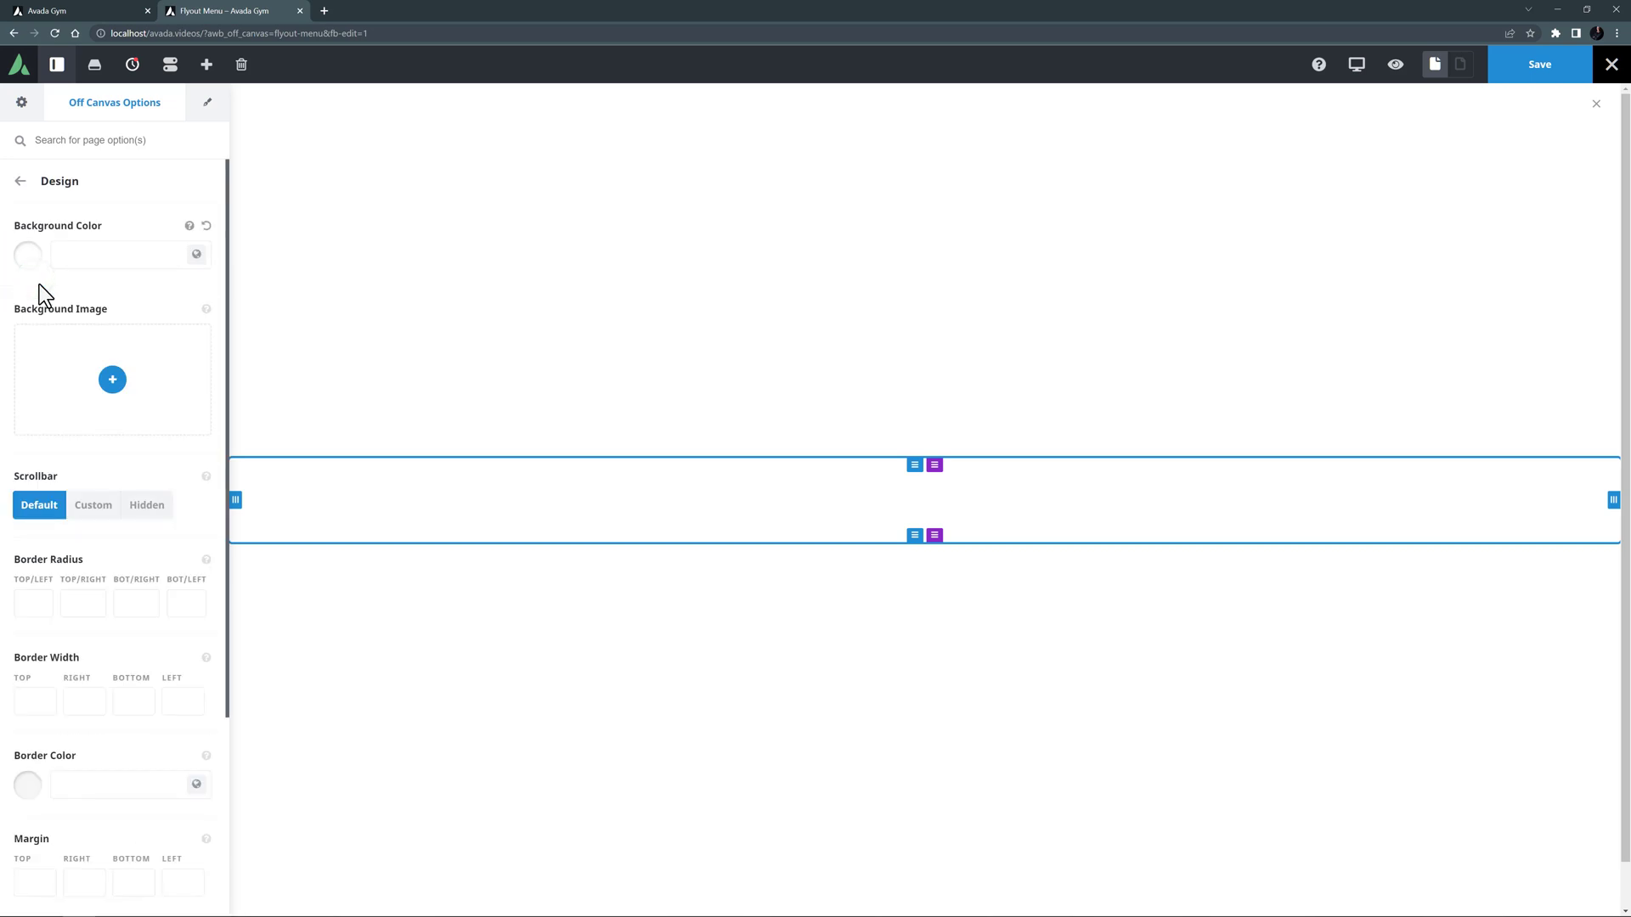
left_click(196, 254)
left_click(174, 311)
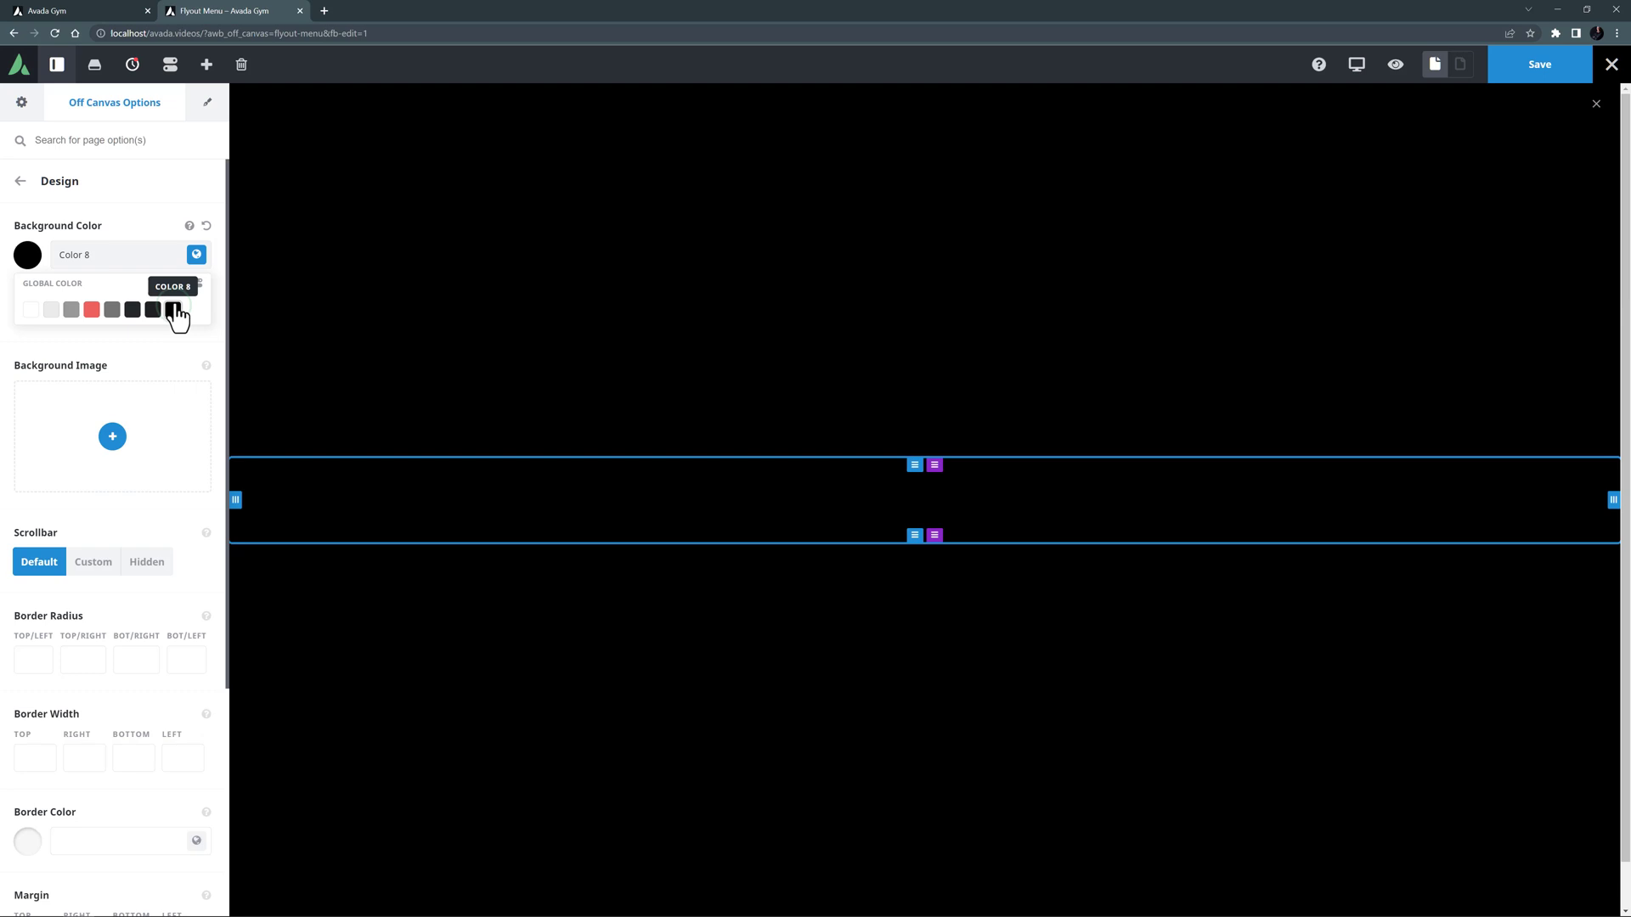
left_click(197, 284)
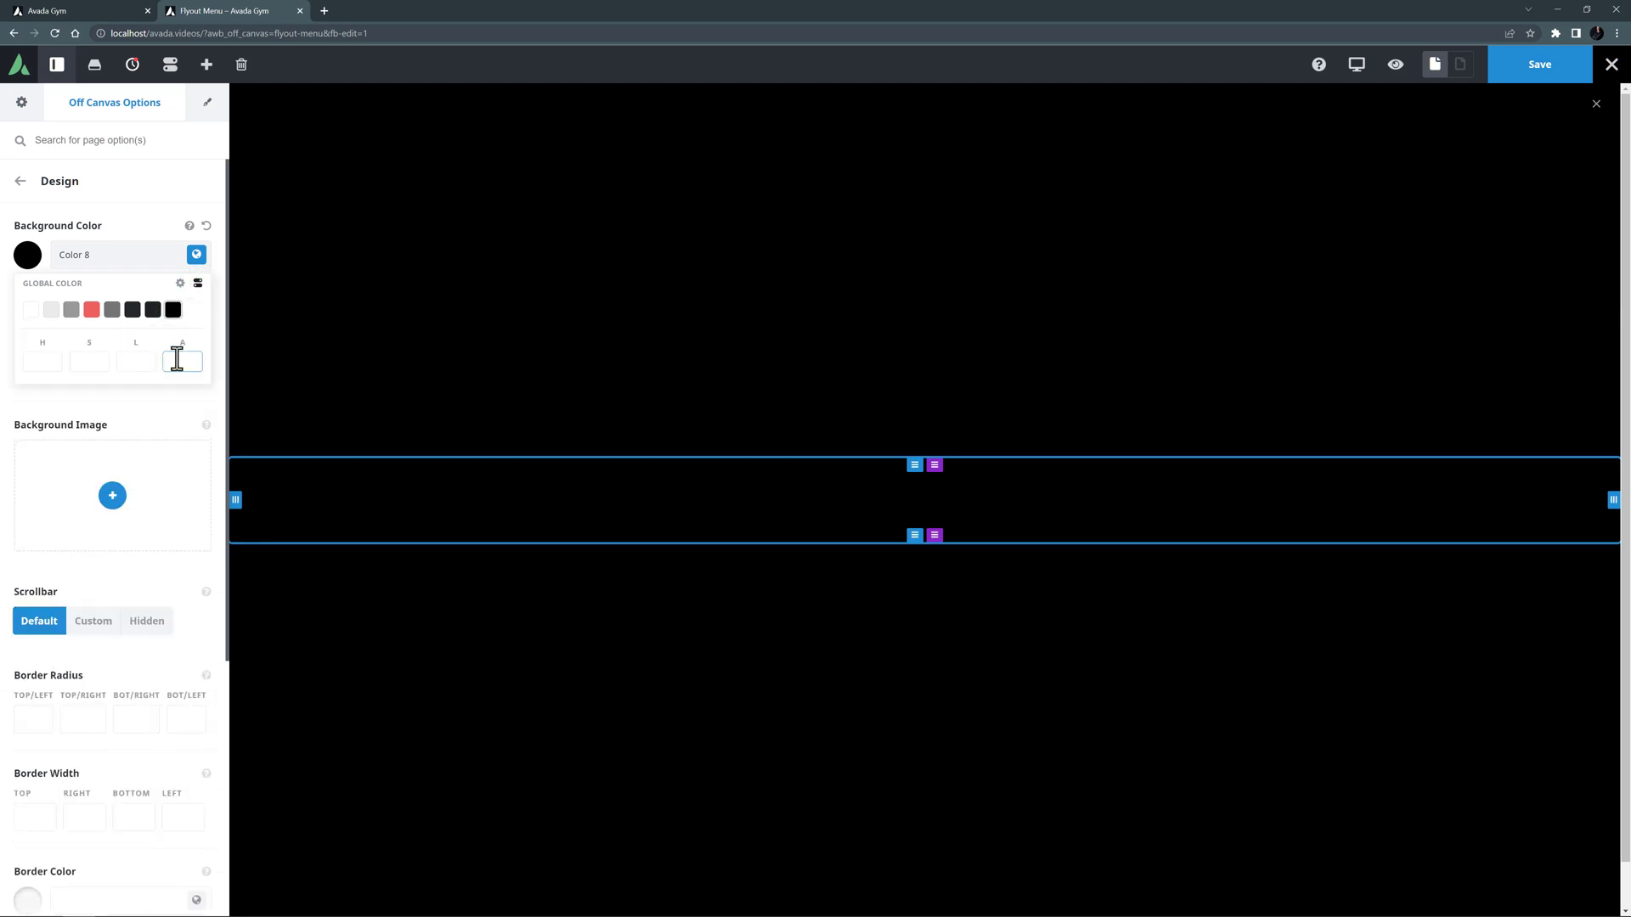
left_click(177, 359)
type("0.9")
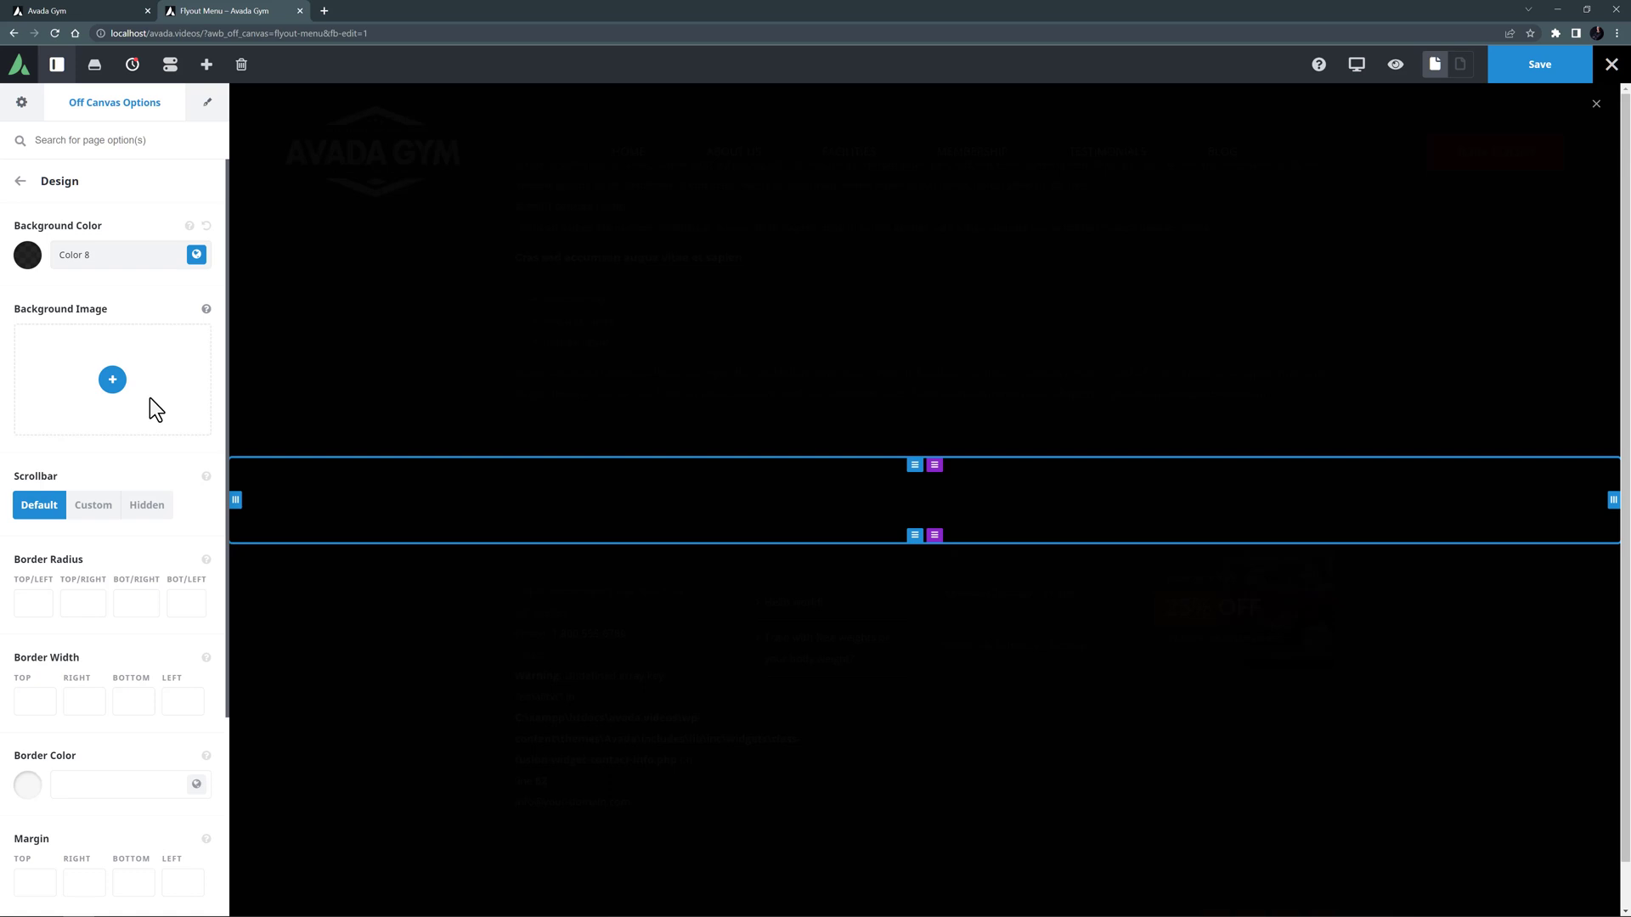
Set testimonial_member_2.jpg from the media library as the overlay background image
left_click(16, 182)
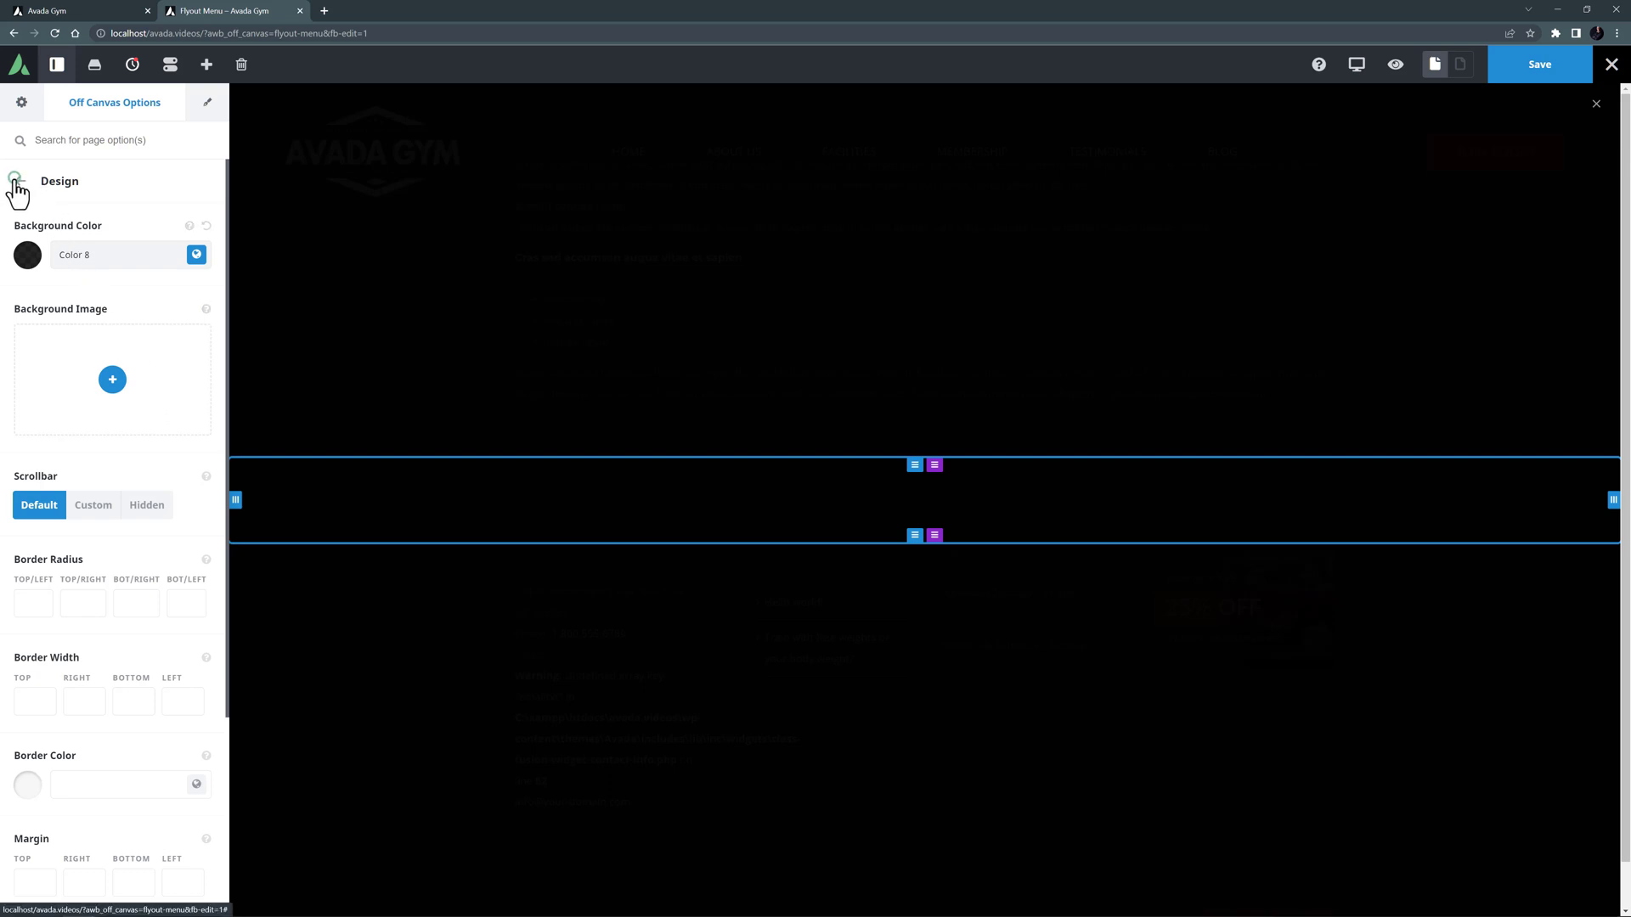
left_click(49, 331)
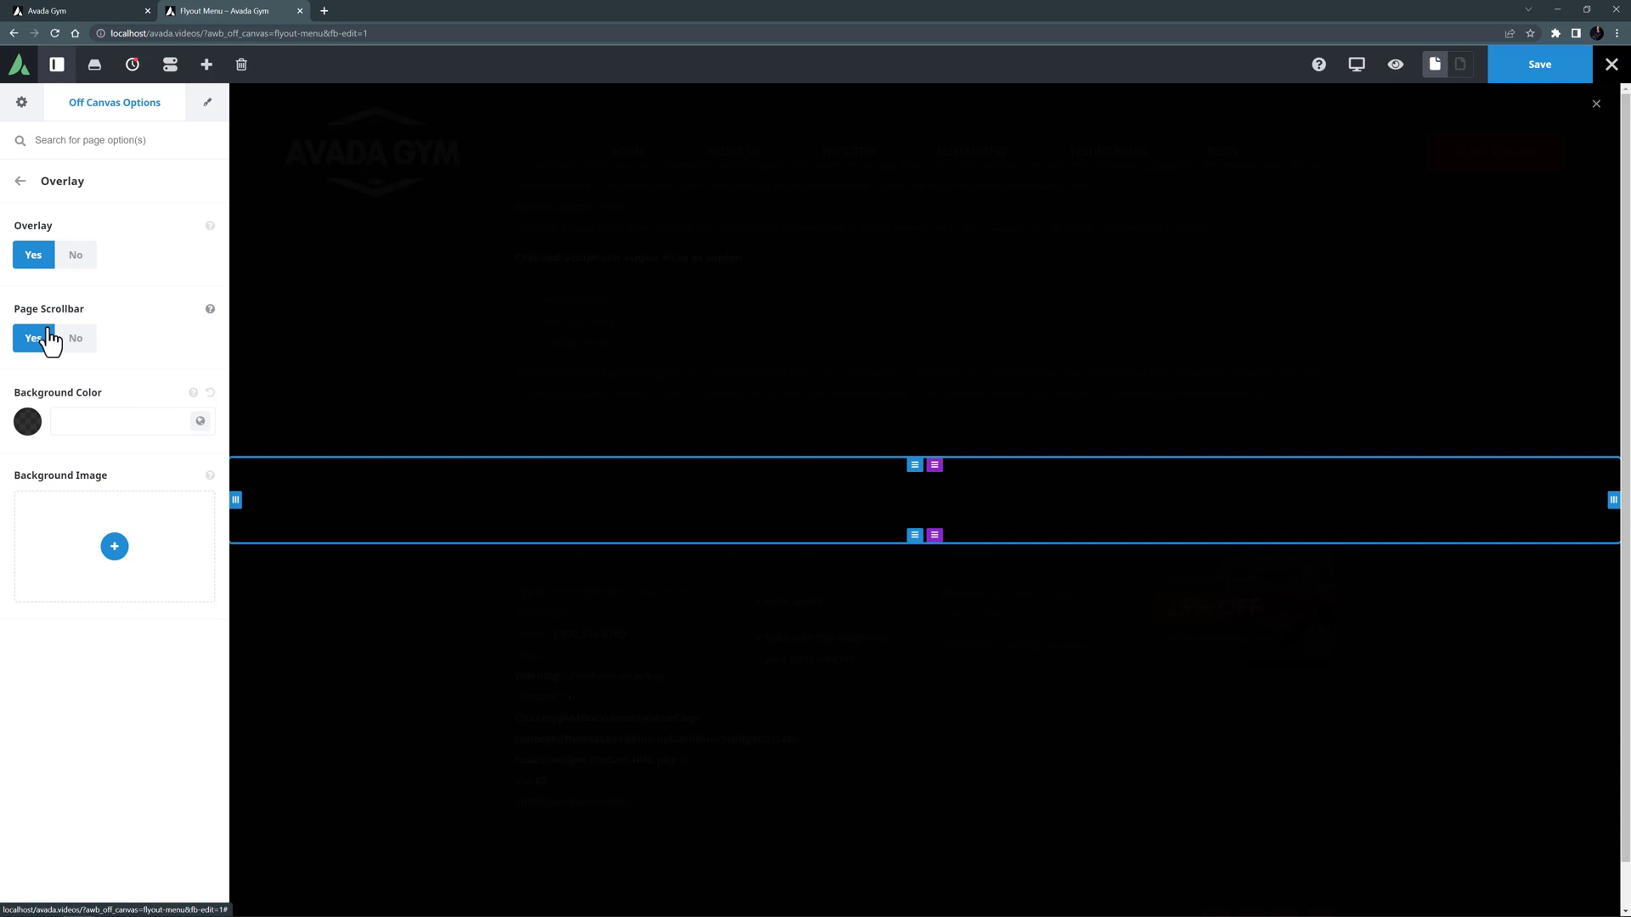
left_click(113, 548)
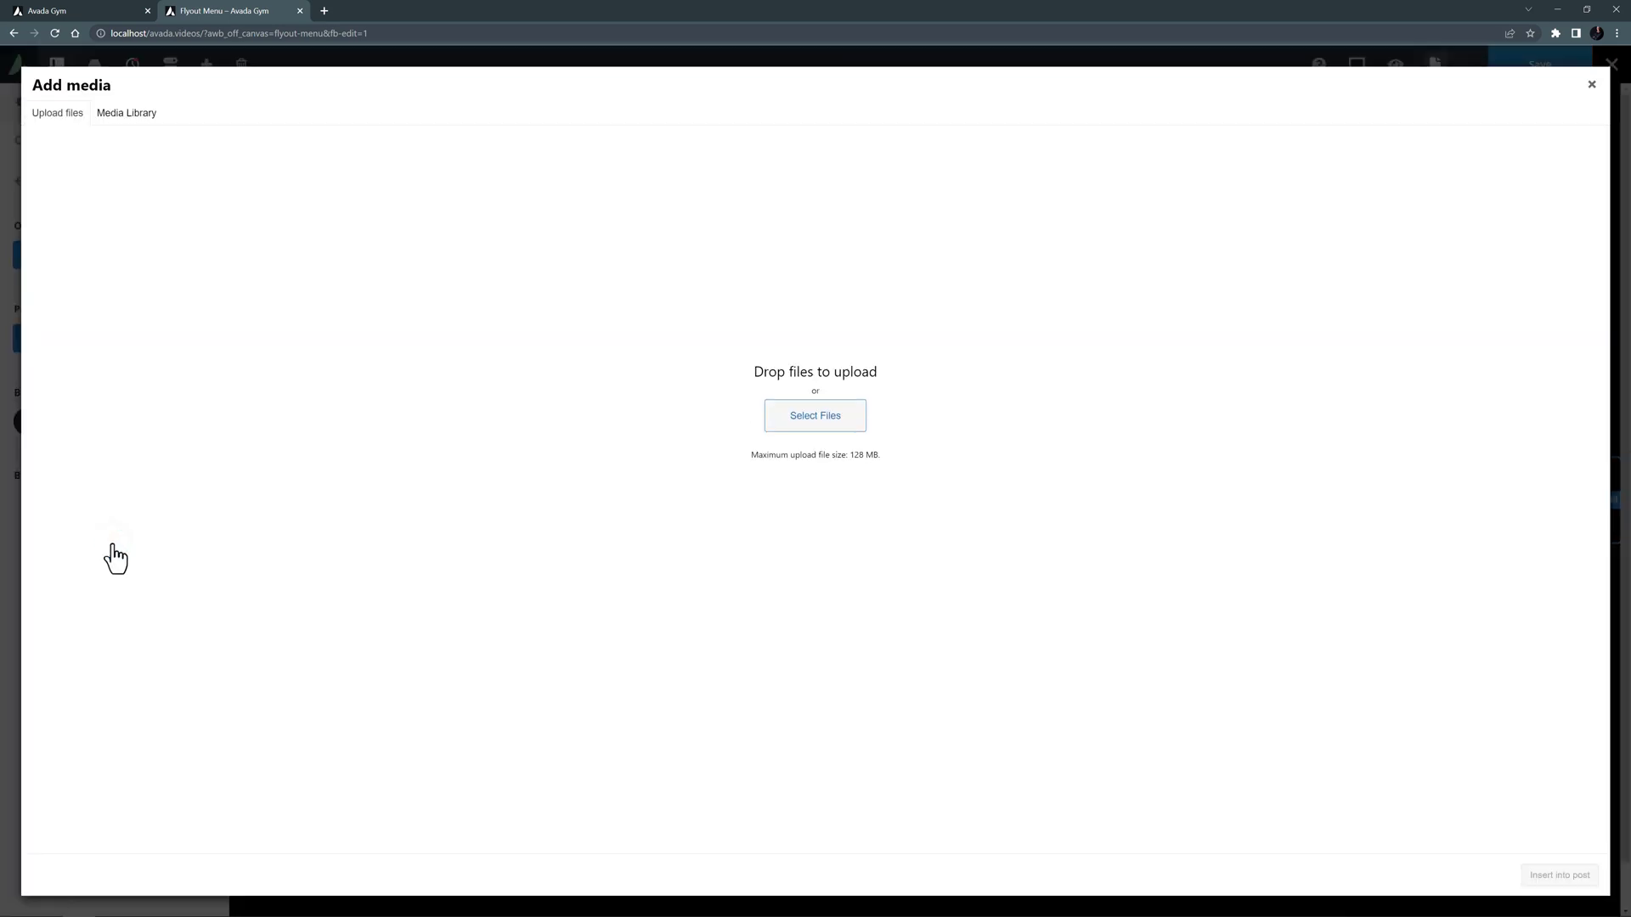
left_click(132, 117)
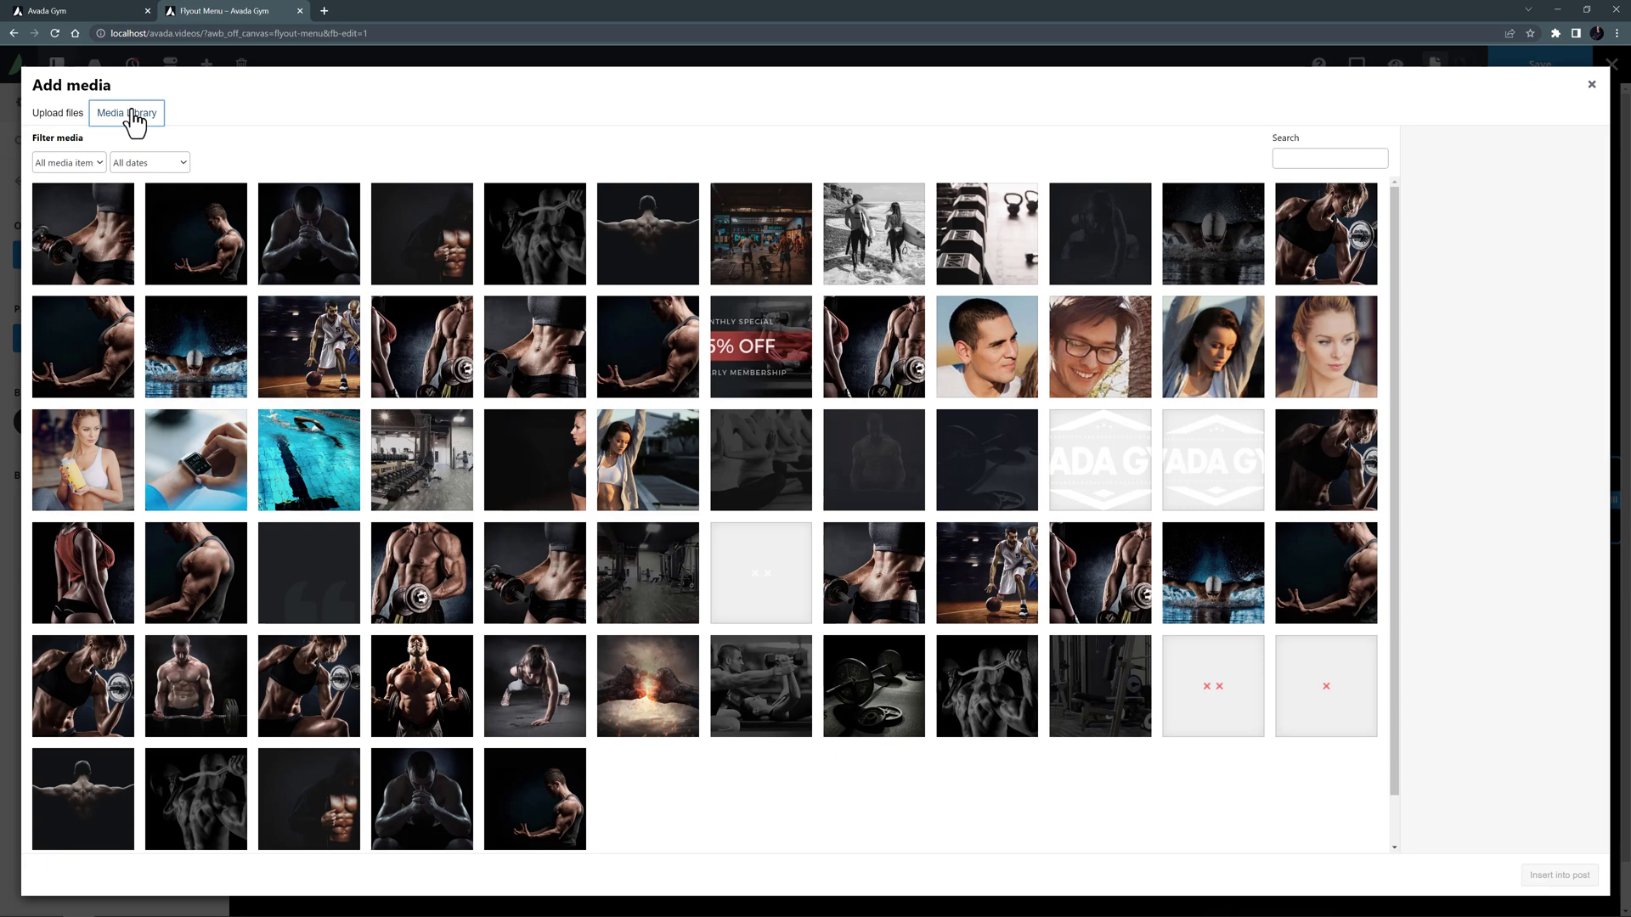
left_click(84, 537)
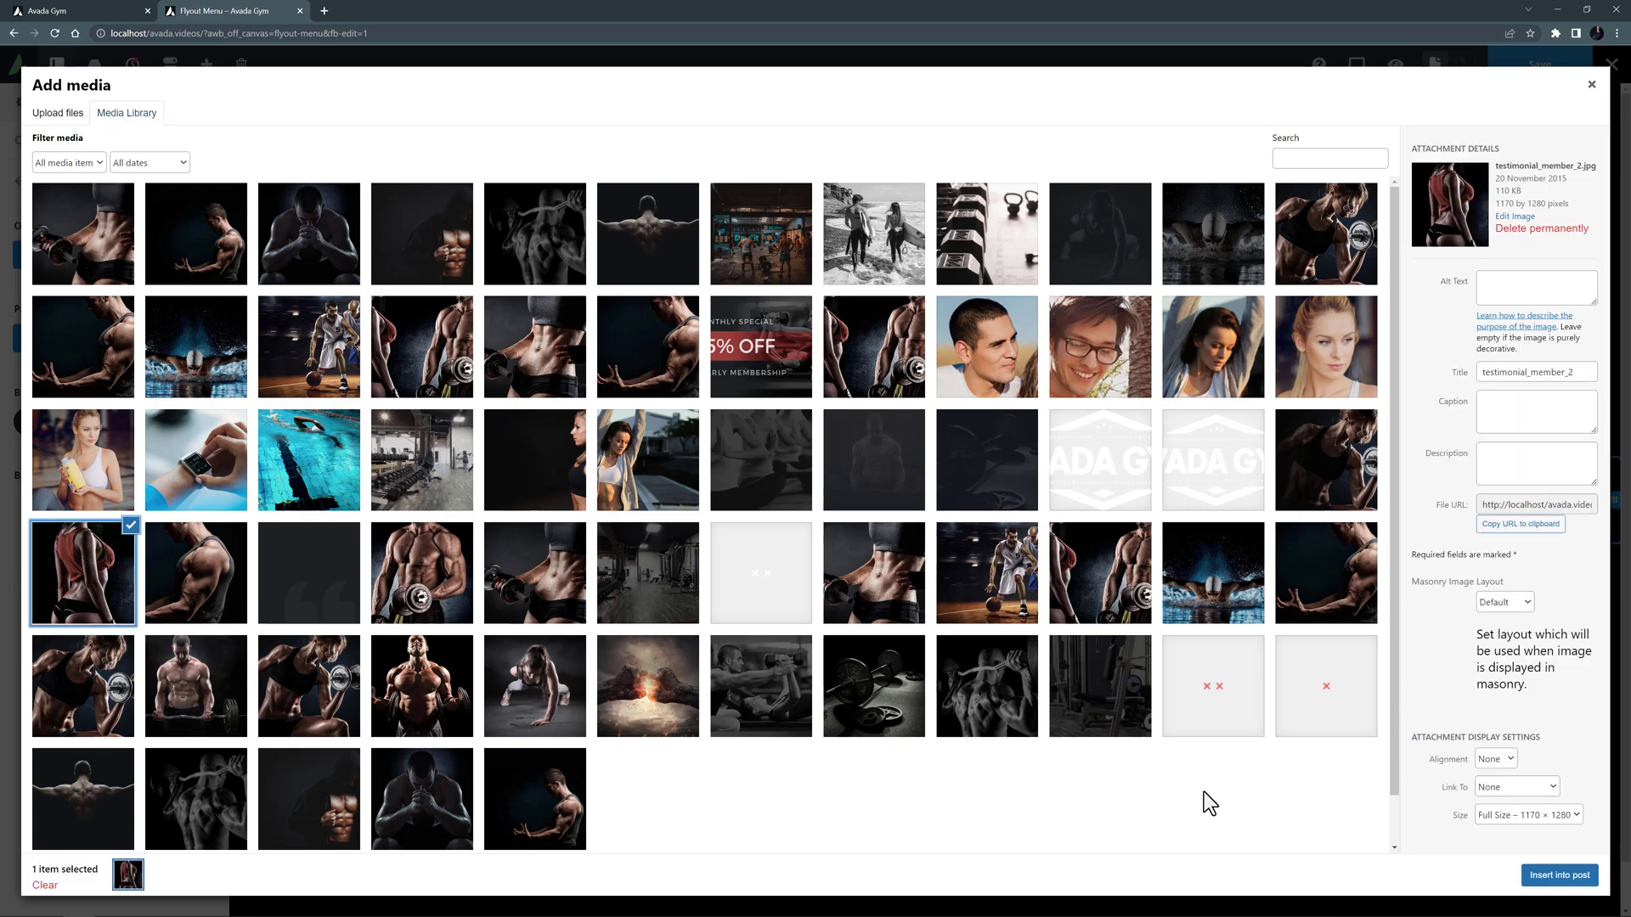
left_click(1540, 873)
Position the overlay background image Center Center with No Repeat
scroll(128, 705, "down", 2)
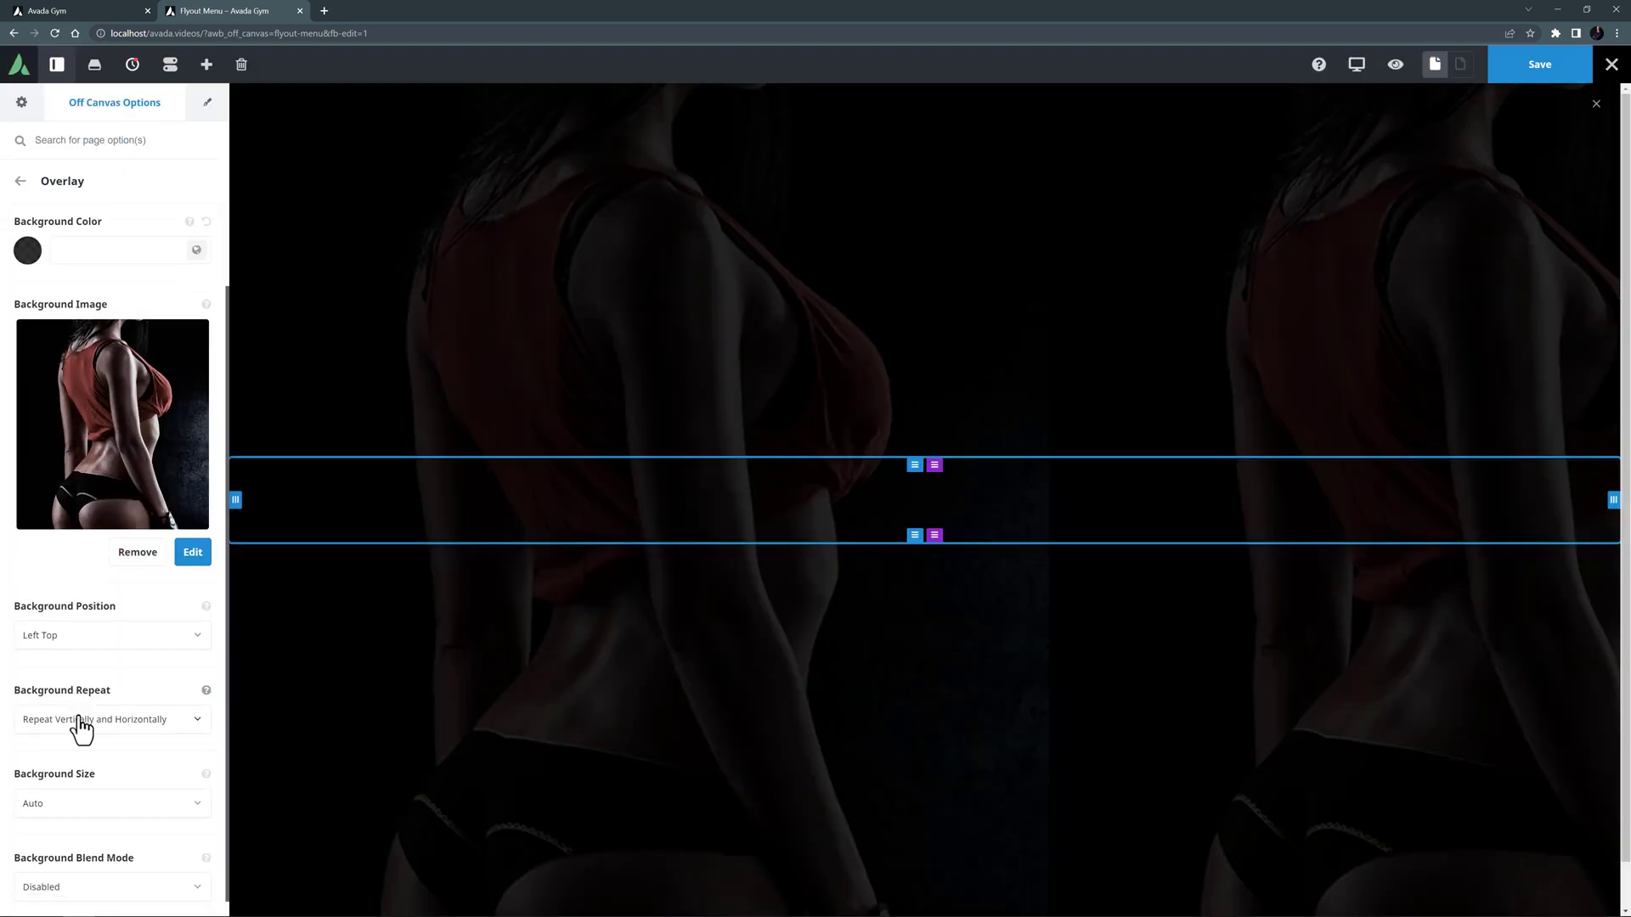
left_click(87, 630)
scroll(79, 739, "down", 1)
left_click(79, 754)
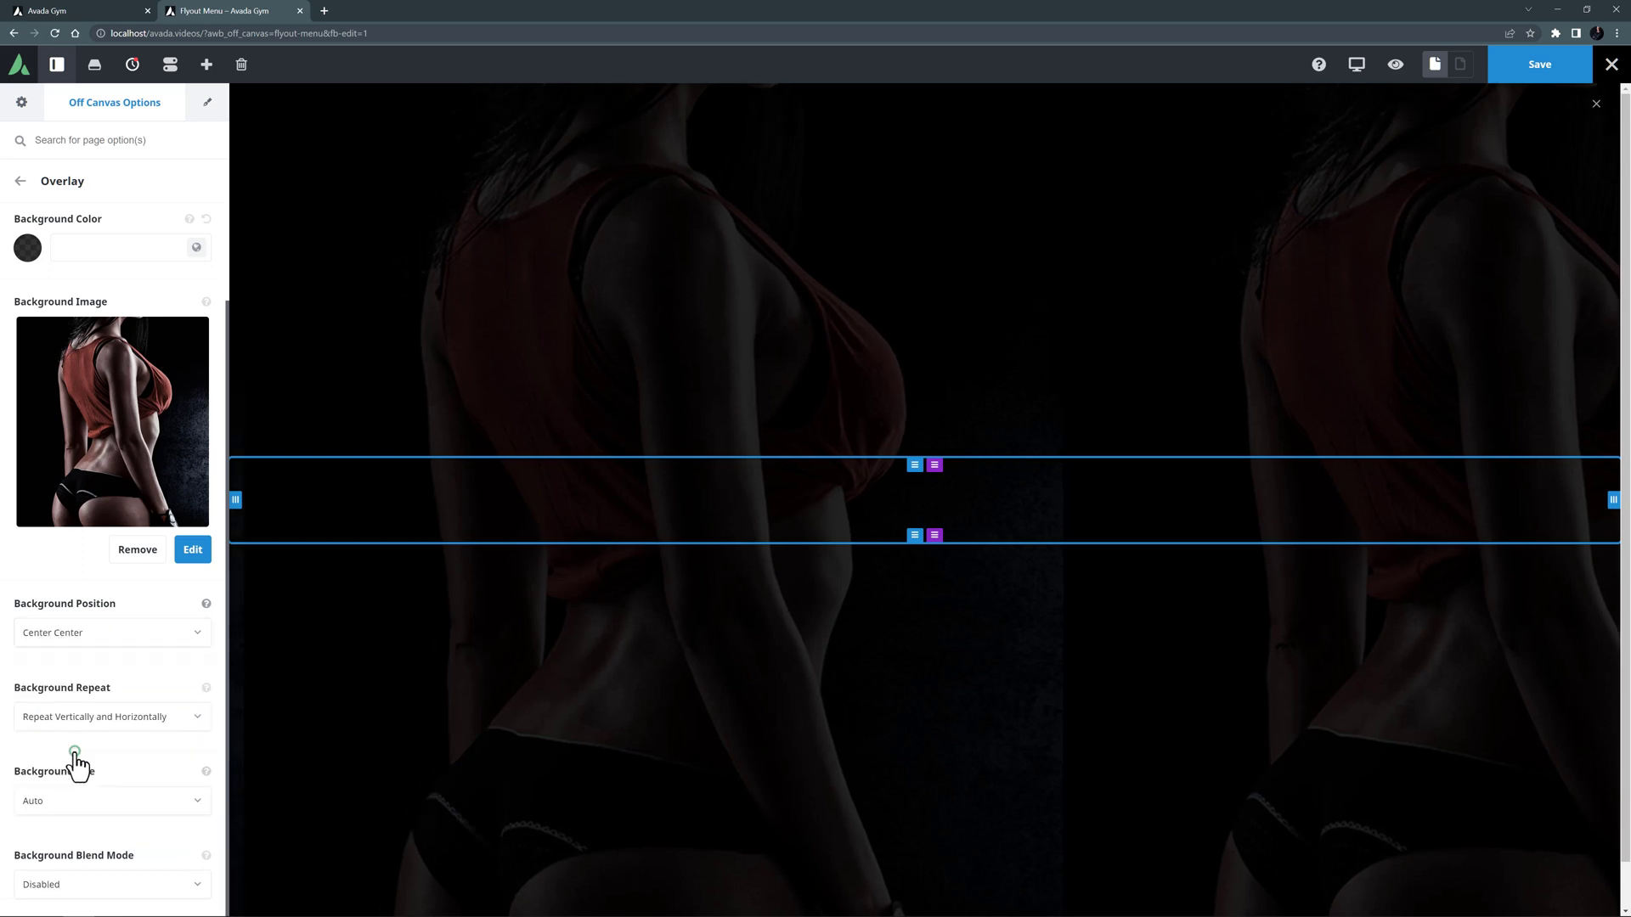
left_click(82, 724)
left_click(51, 753)
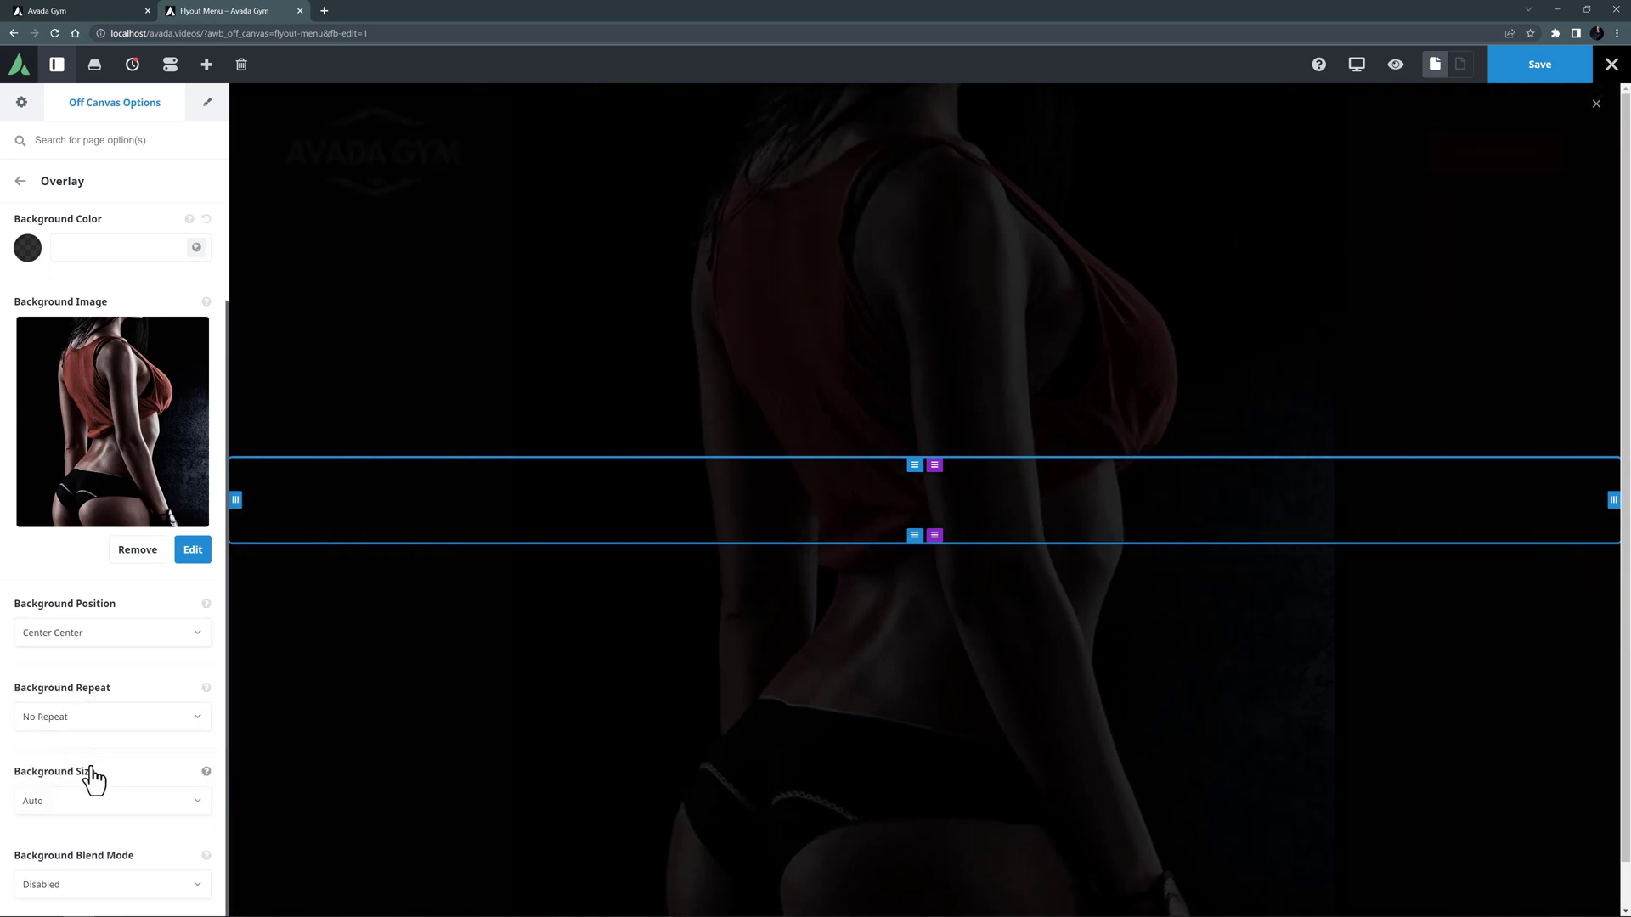
Set the close button margin to 75px top and 85px right
left_click(20, 181)
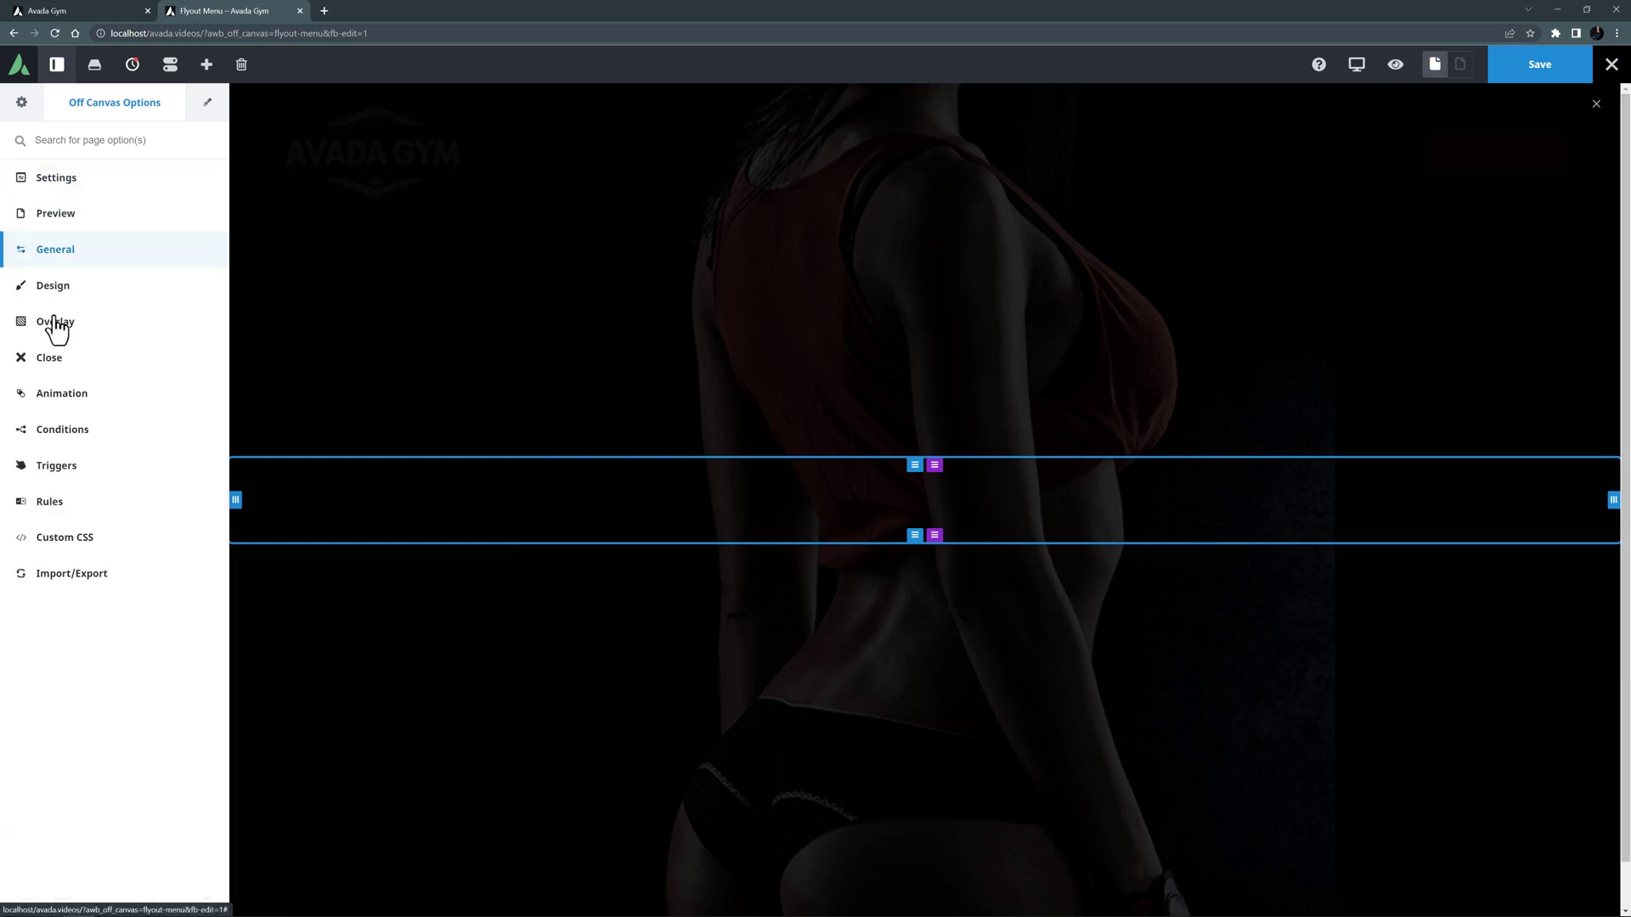
left_click(56, 357)
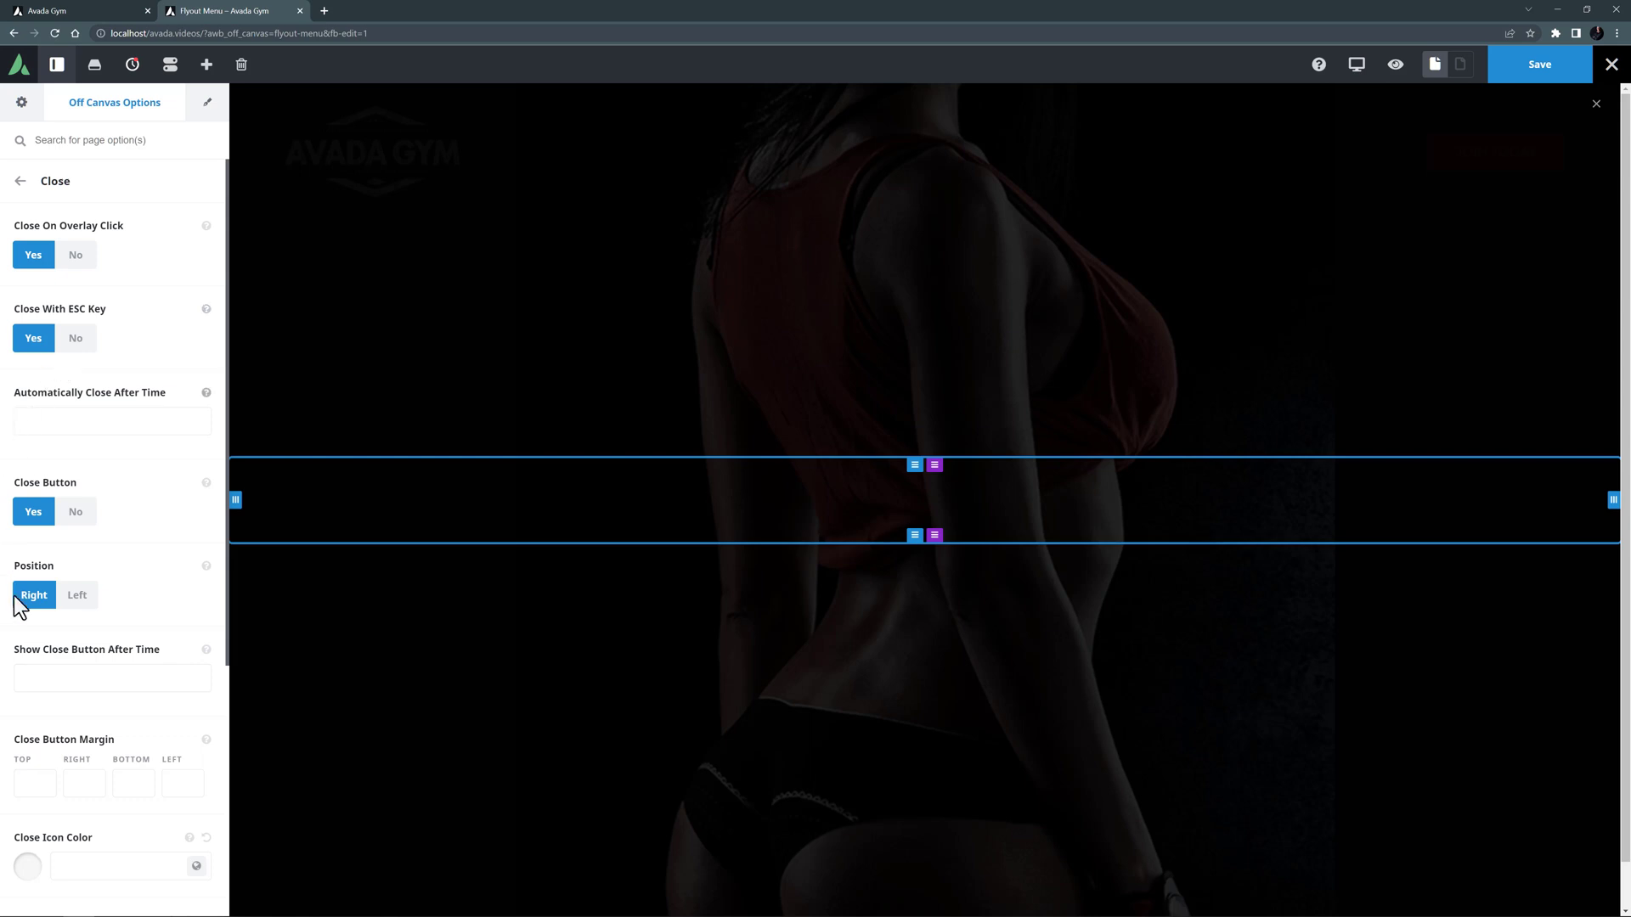
left_click(22, 779)
type("15px")
key("Tab")
type("85px")
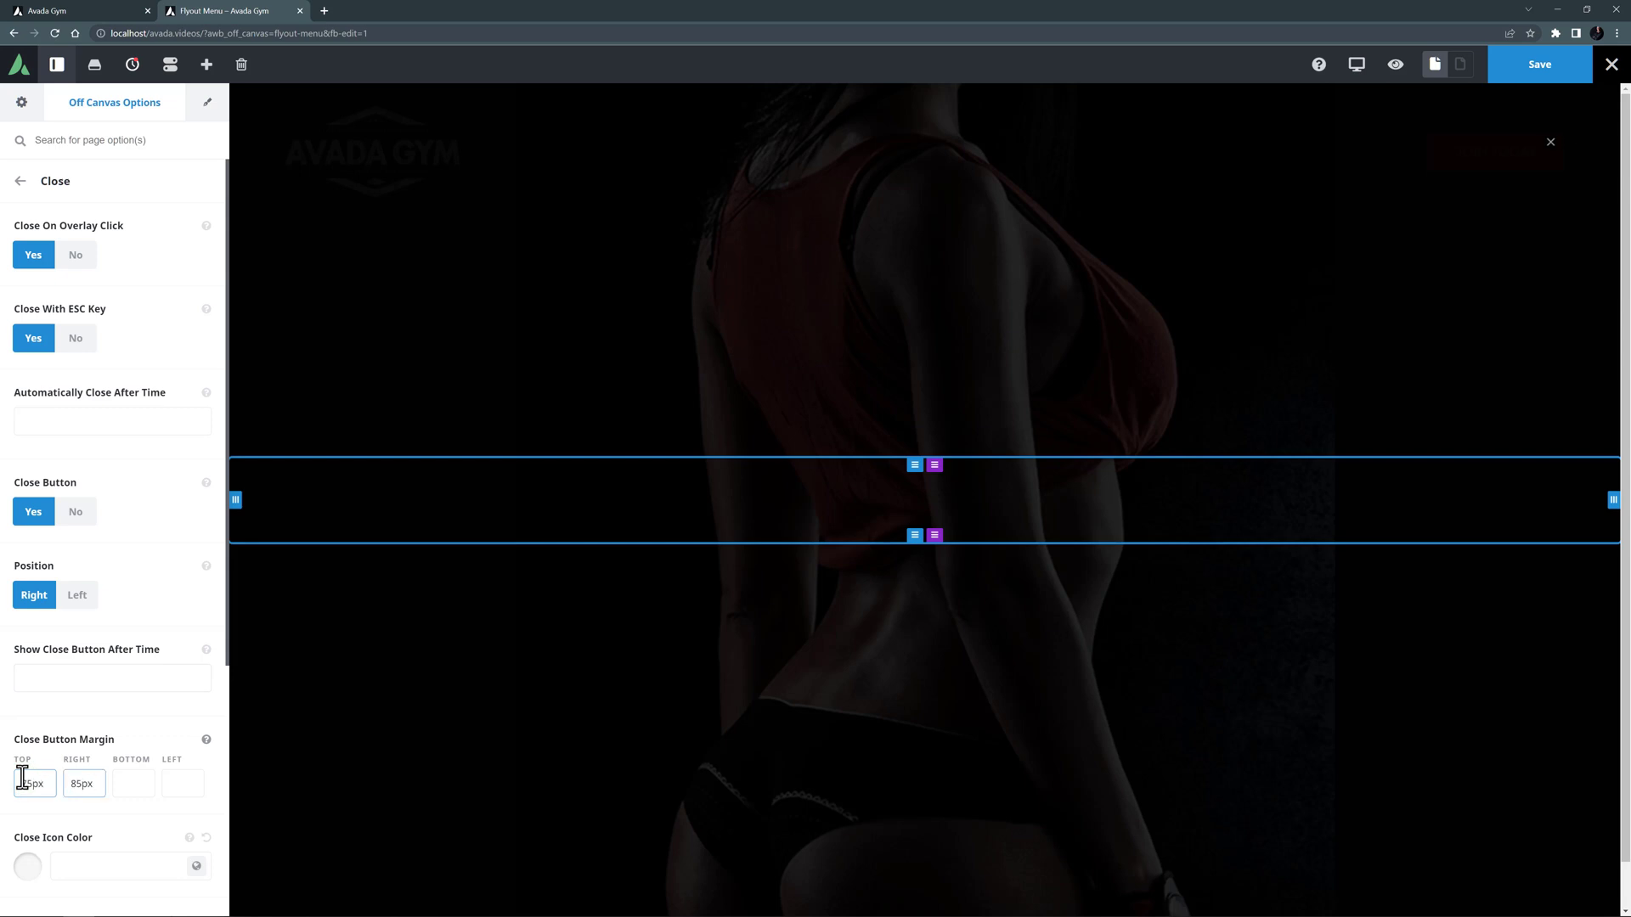
Colour the close icon Color 1 with Color 4 on hover, and set its size to 46
left_click(196, 867)
scroll(102, 860, "down", 2)
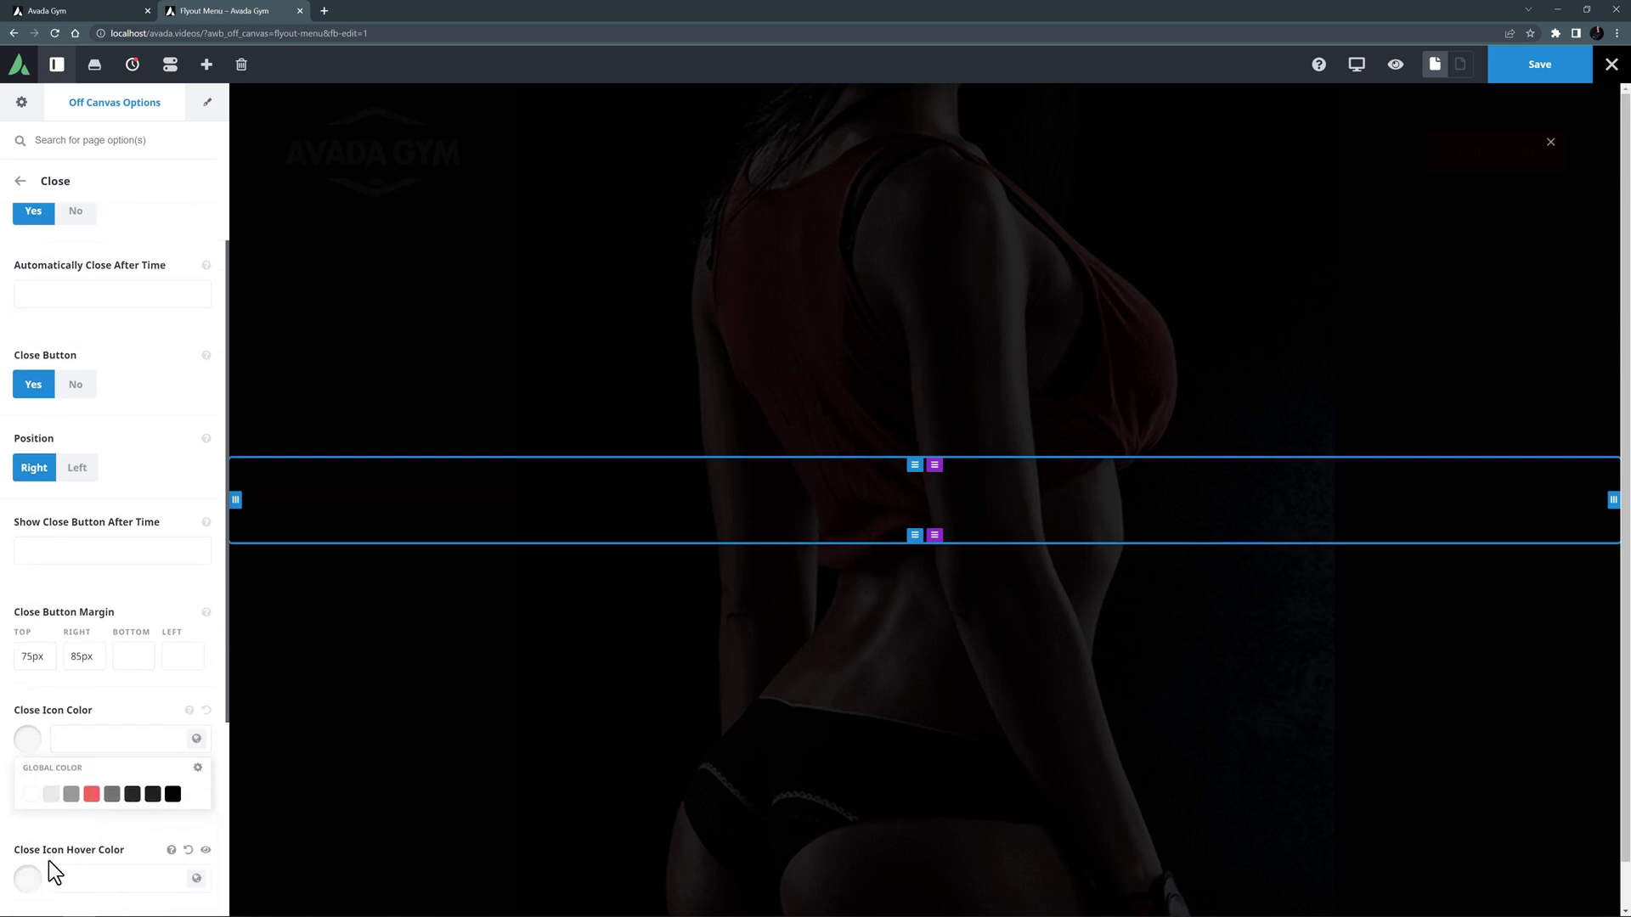
left_click(27, 793)
left_click(196, 878)
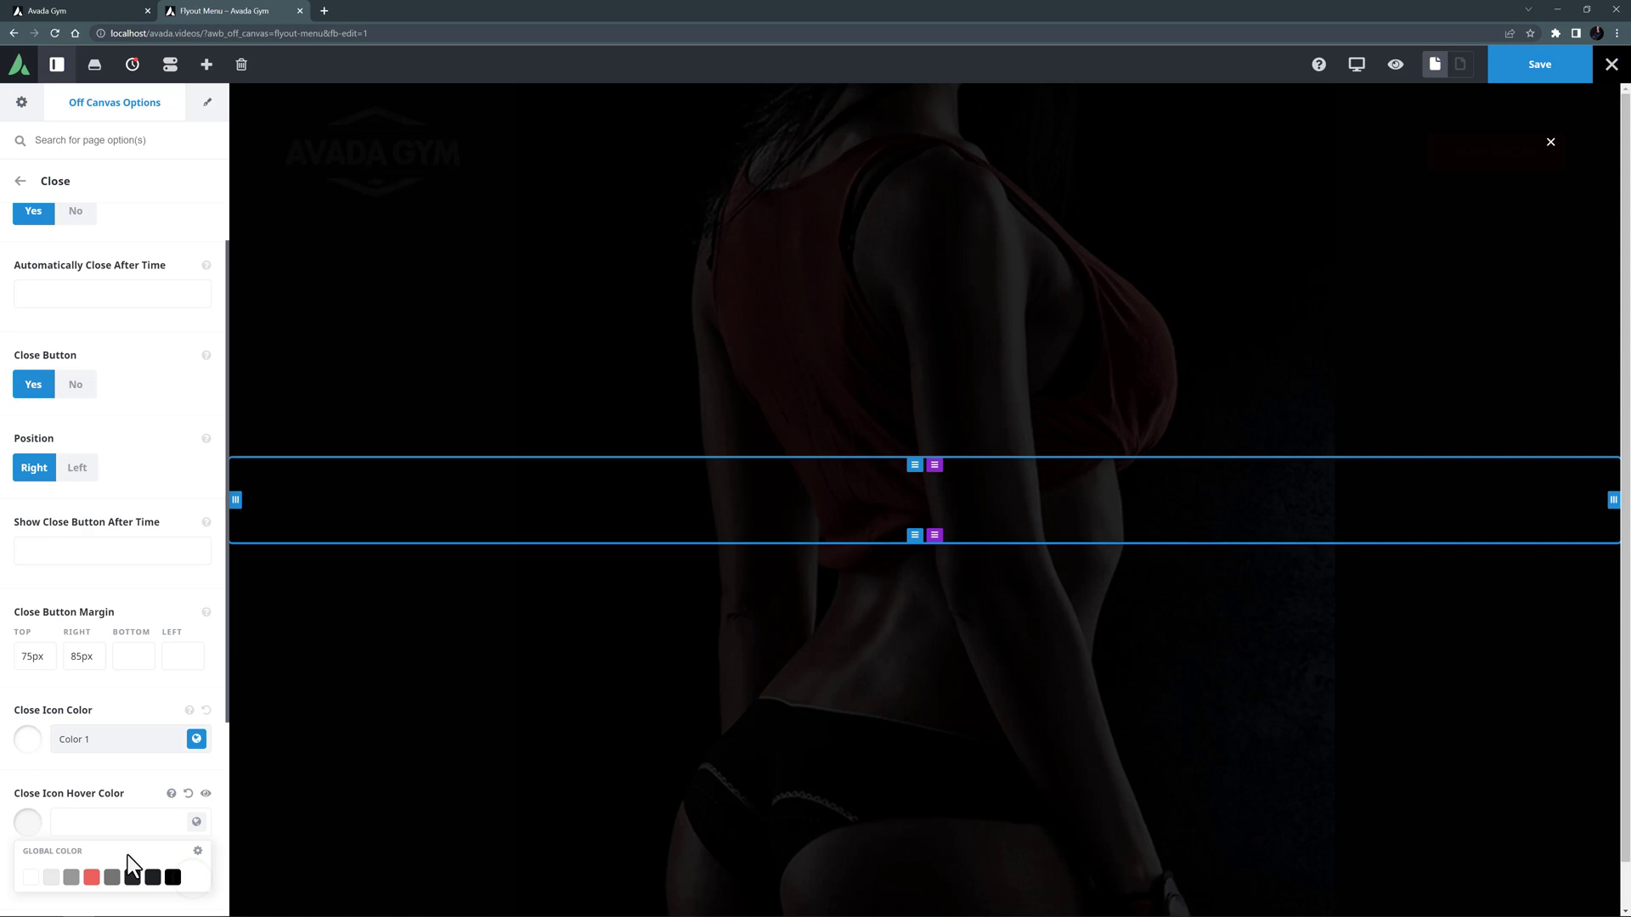
scroll(70, 827, "down", 2)
left_click(90, 751)
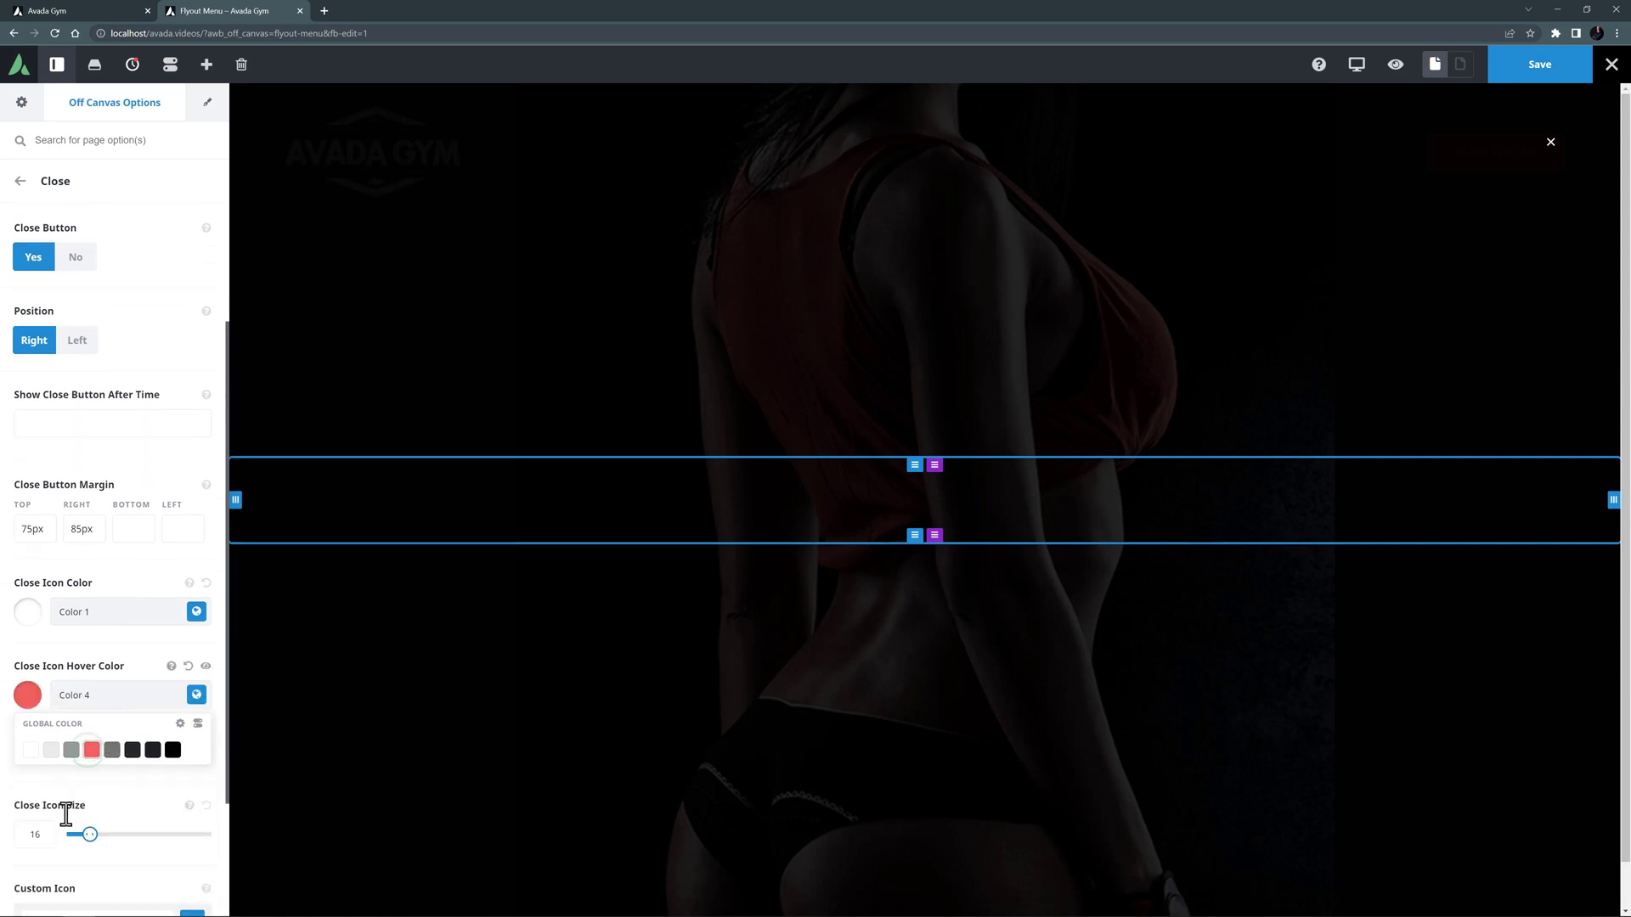
left_click(43, 834)
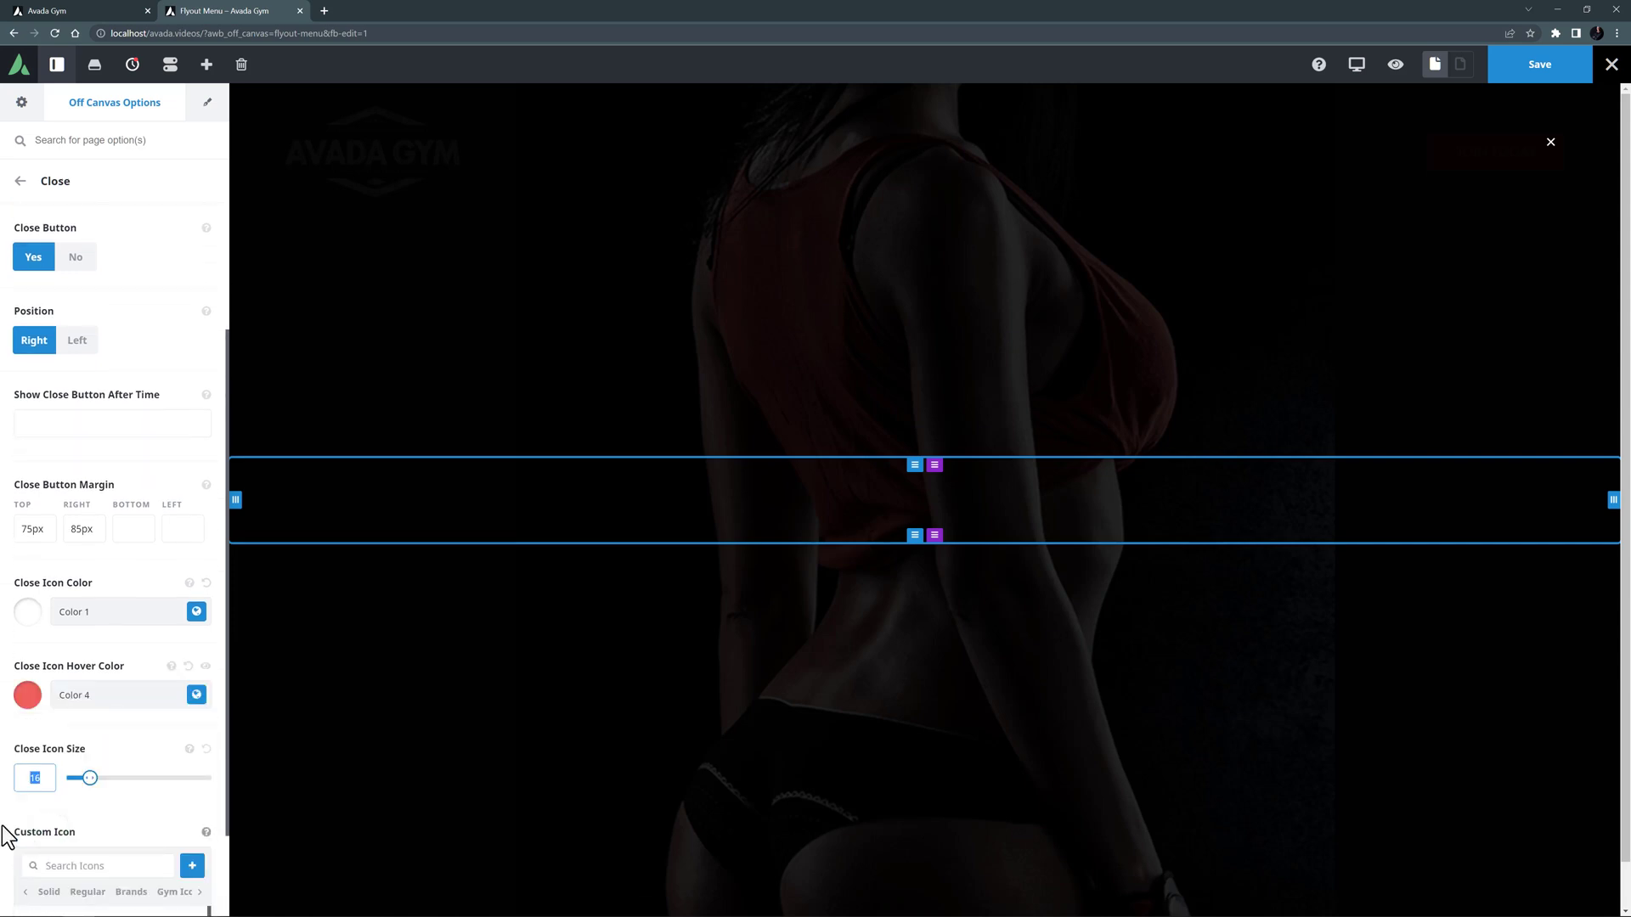
left_click(7, 837)
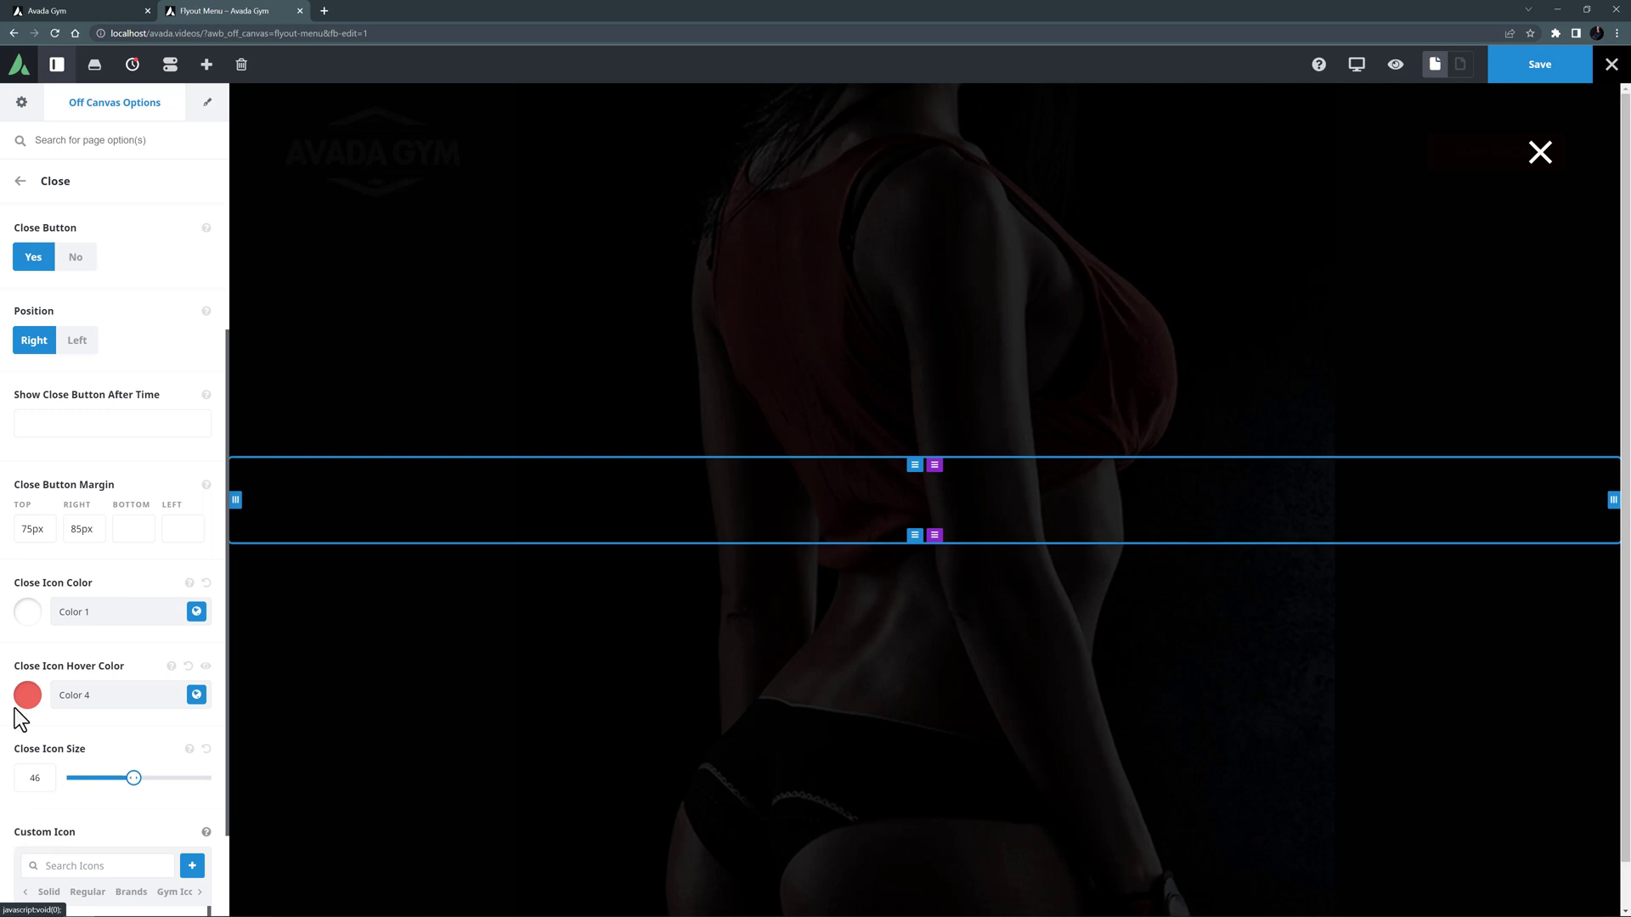
left_click(20, 182)
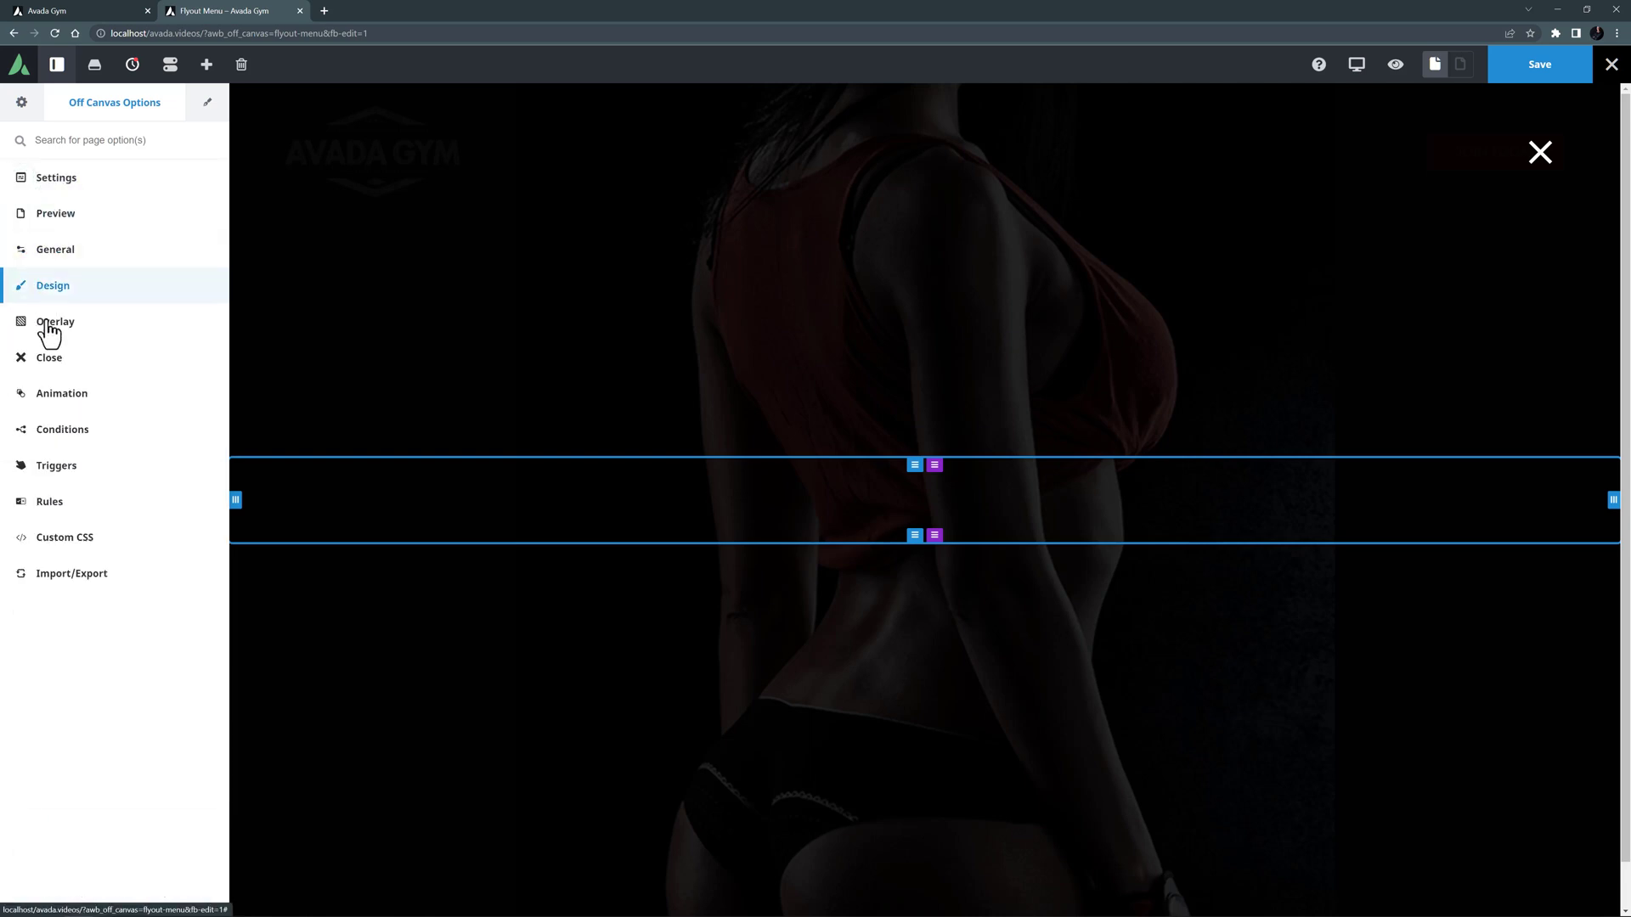
Check the Animation options, then enable Conditions so the flyout displays on the entire site
left_click(56, 416)
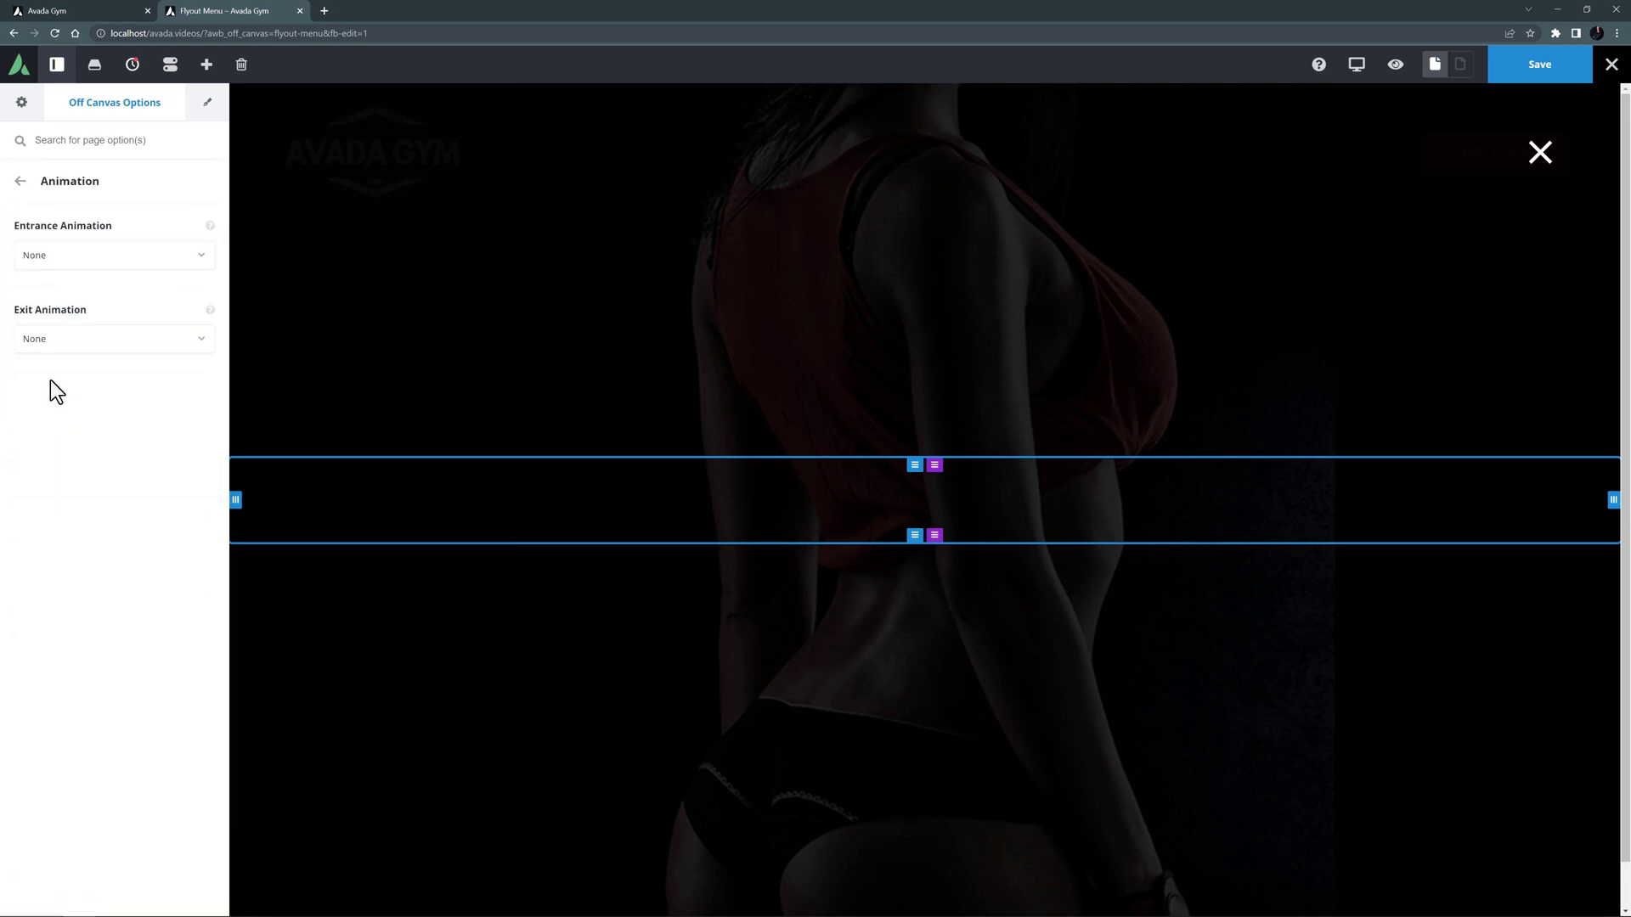
left_click(22, 182)
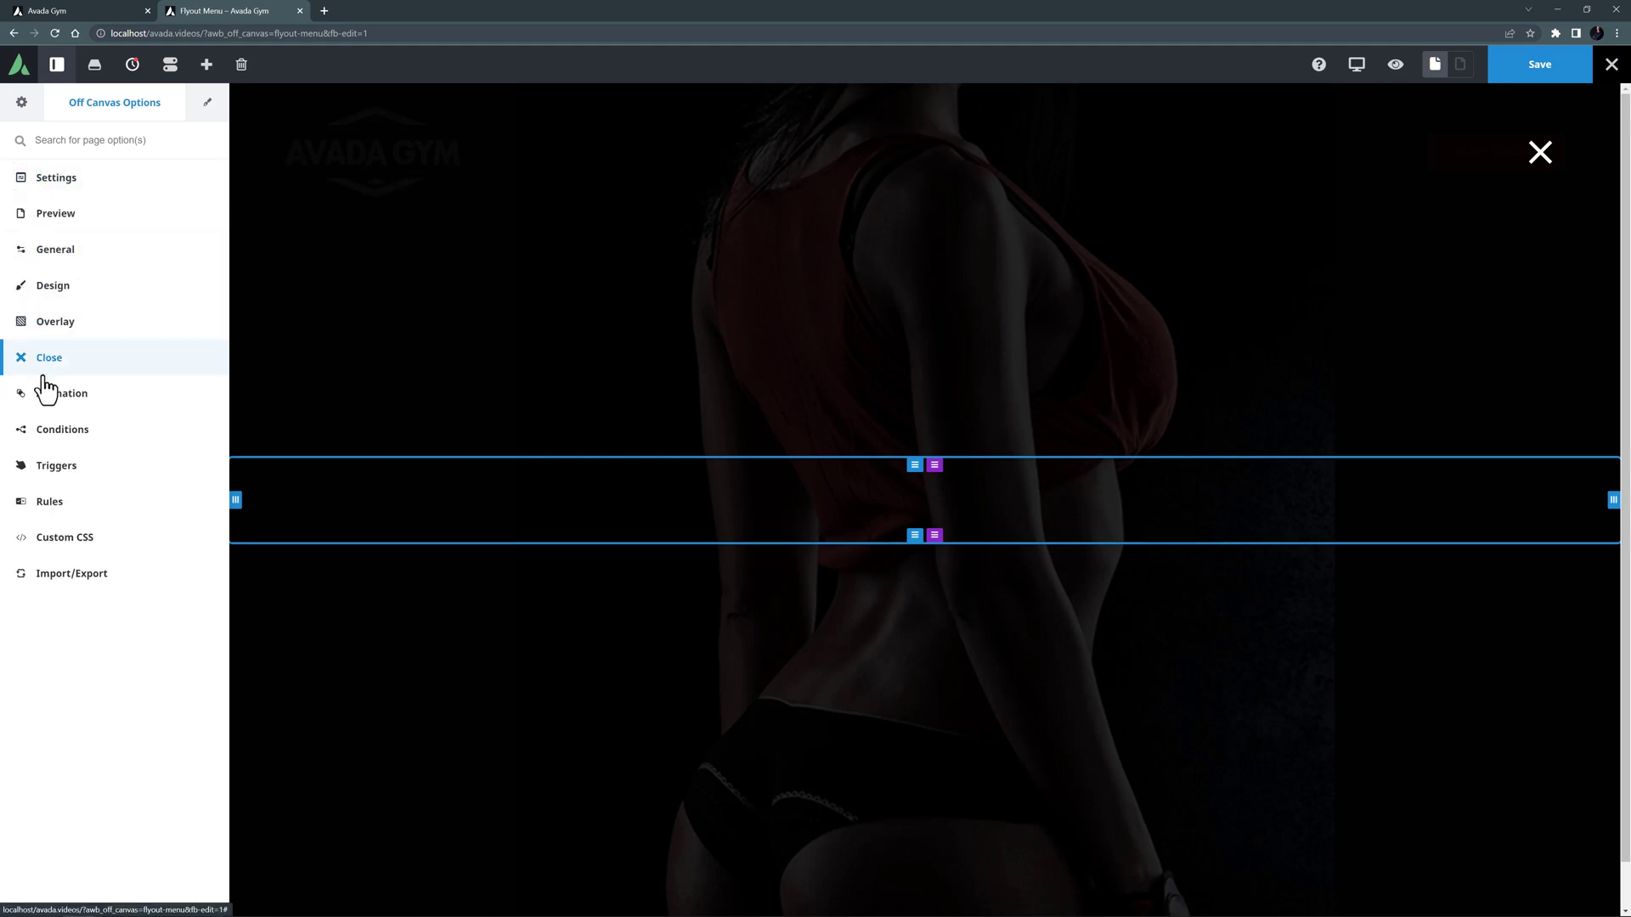
left_click(45, 430)
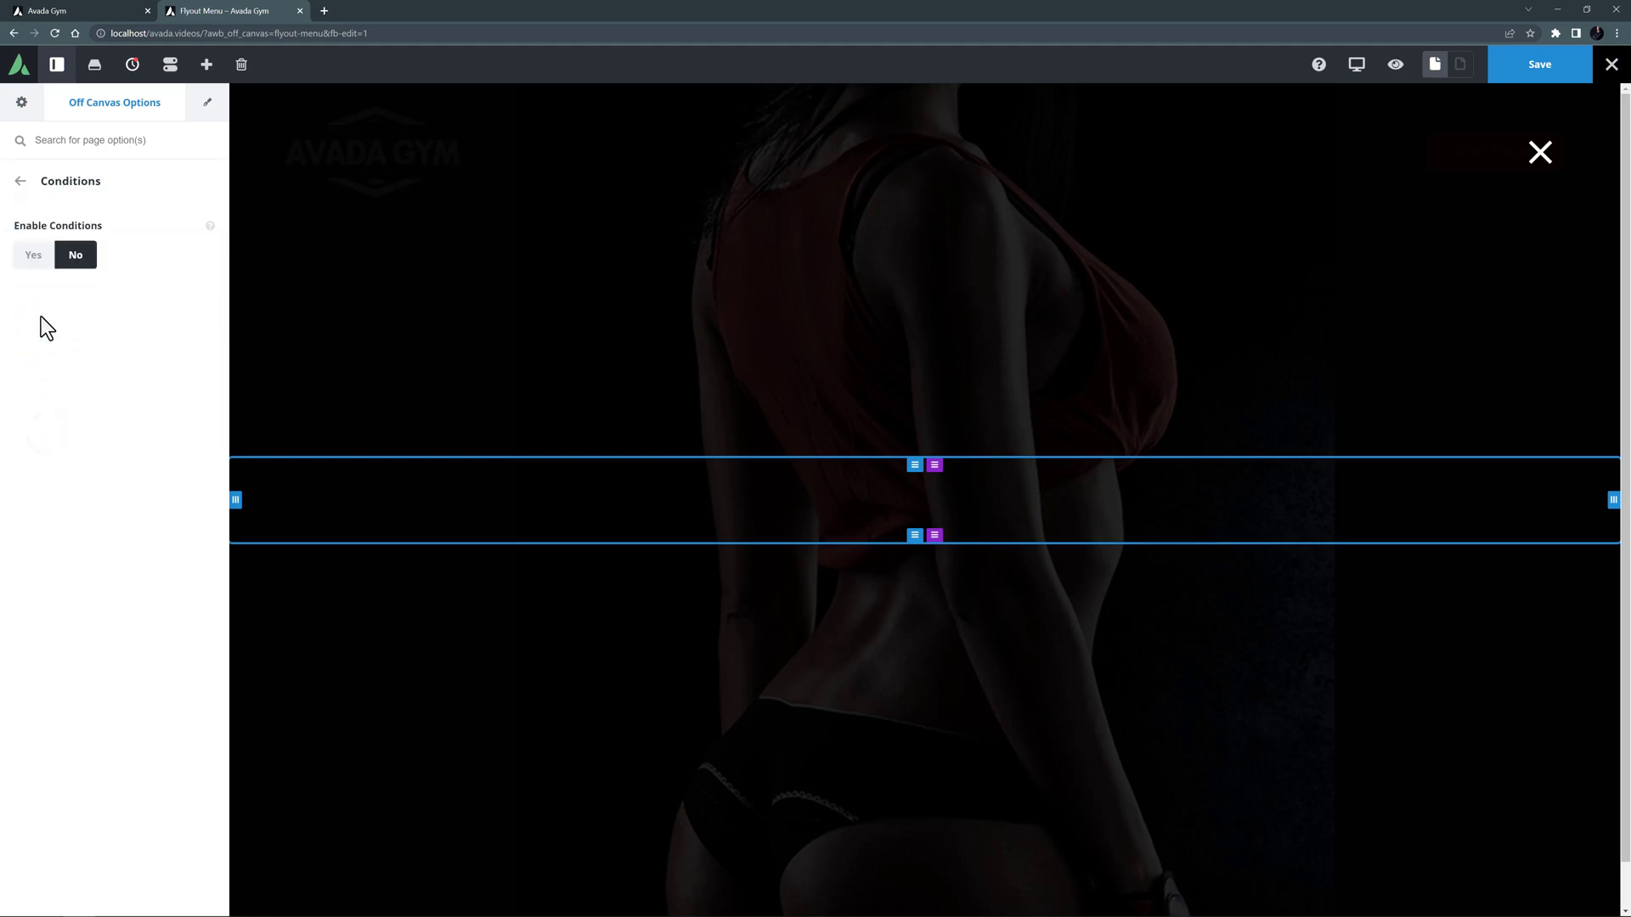
left_click(36, 256)
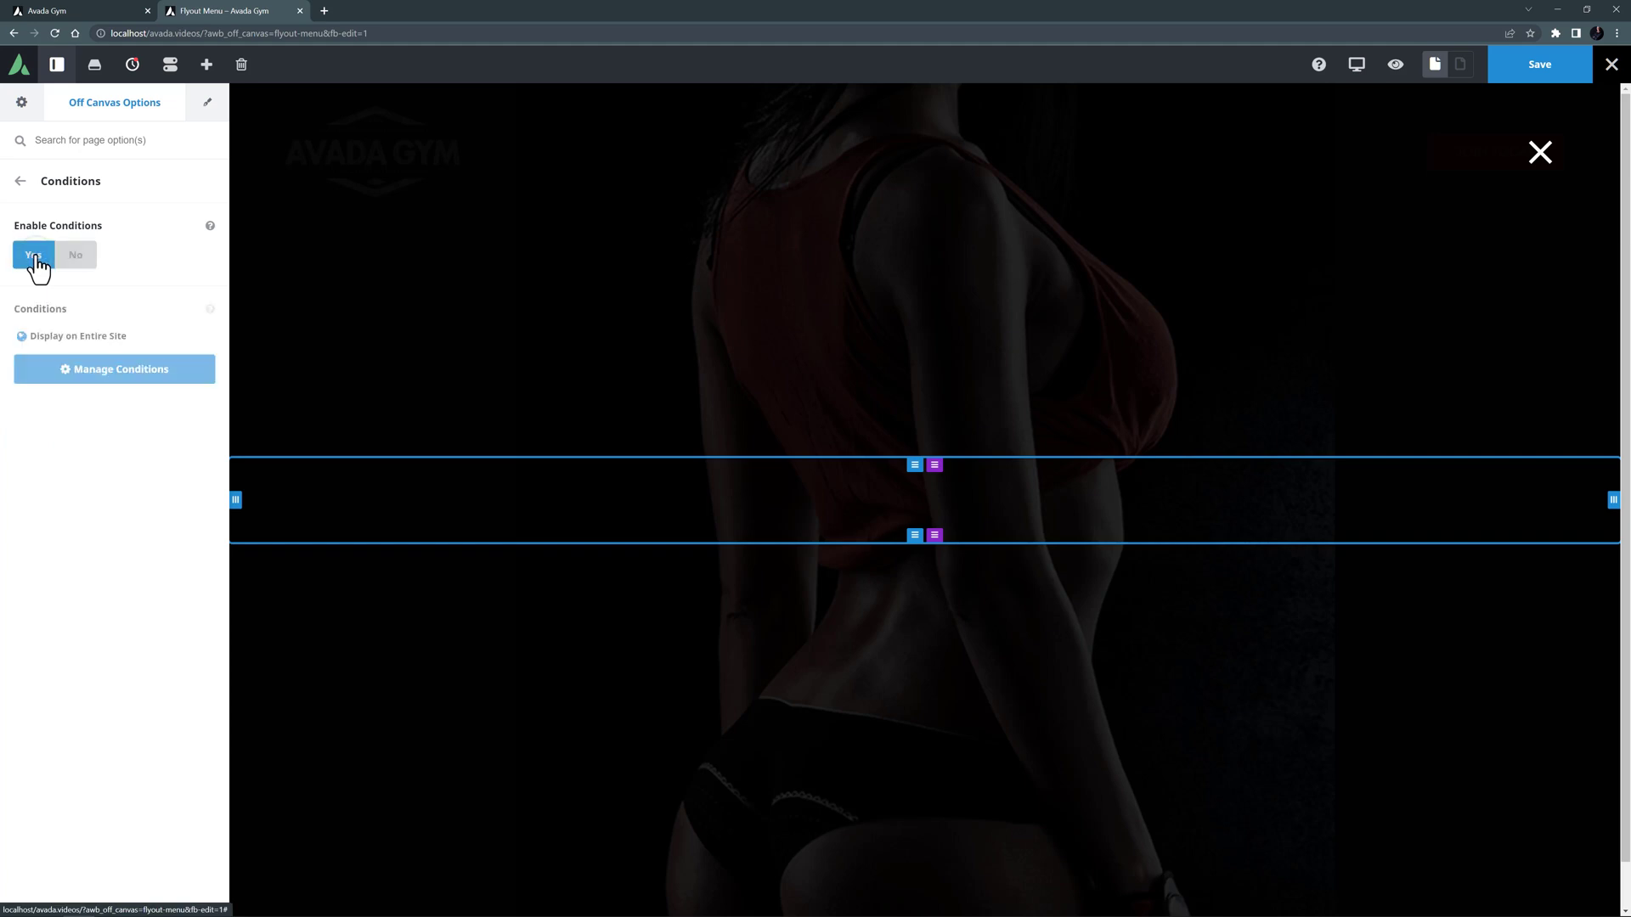
left_click(22, 181)
Review the Triggers and Rules options, leaving the on-click trigger off
left_click(41, 474)
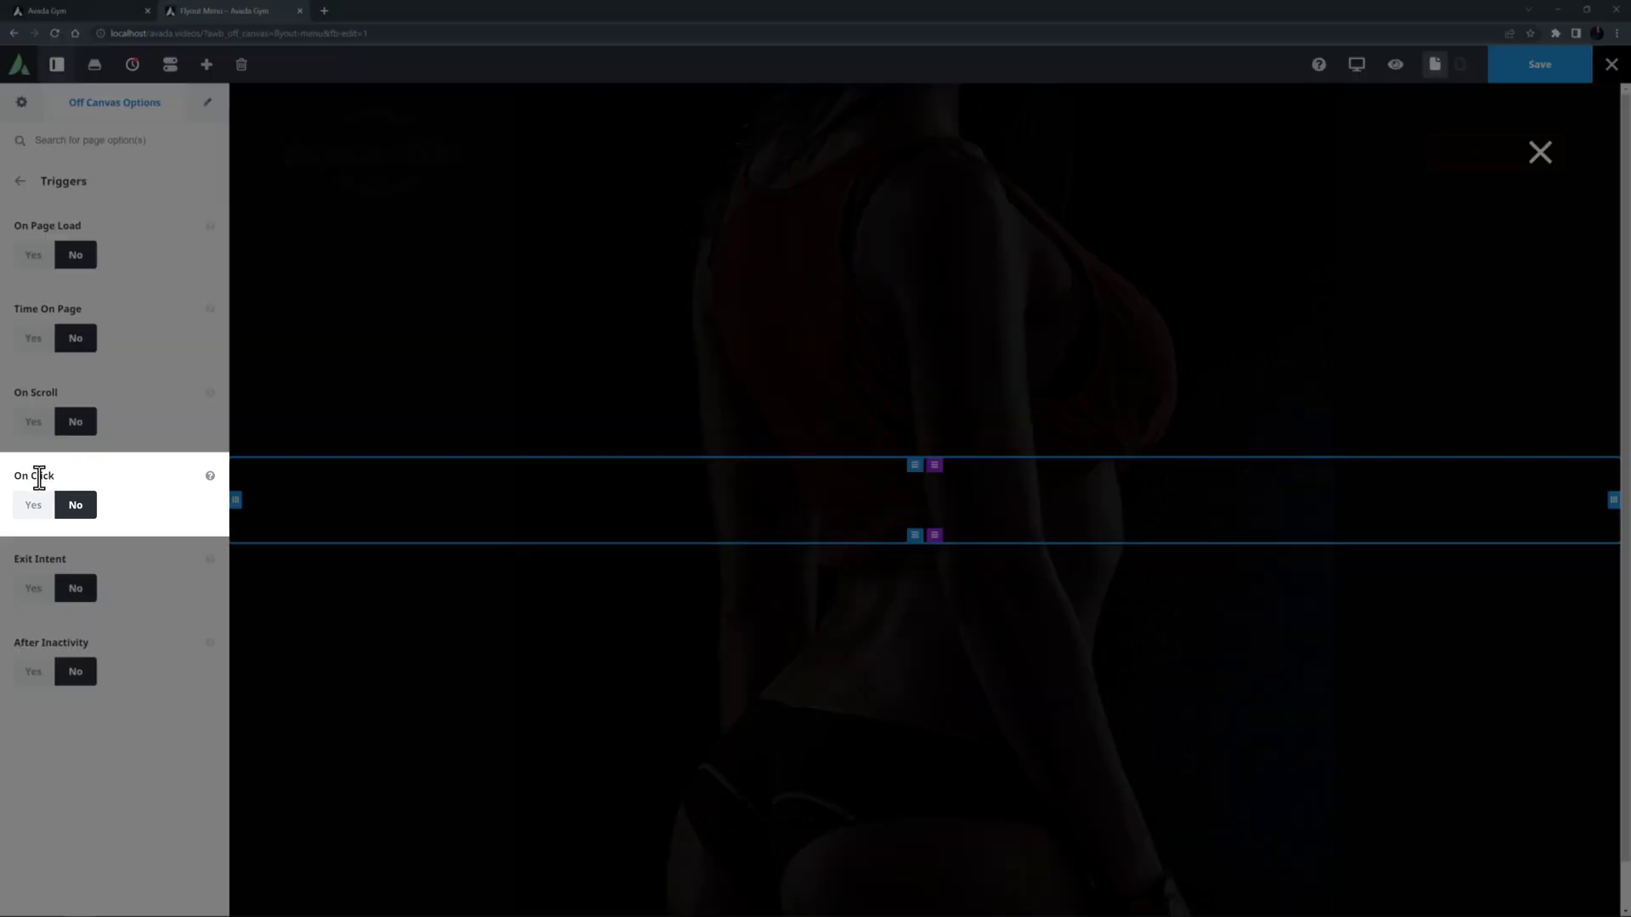
left_click(36, 510)
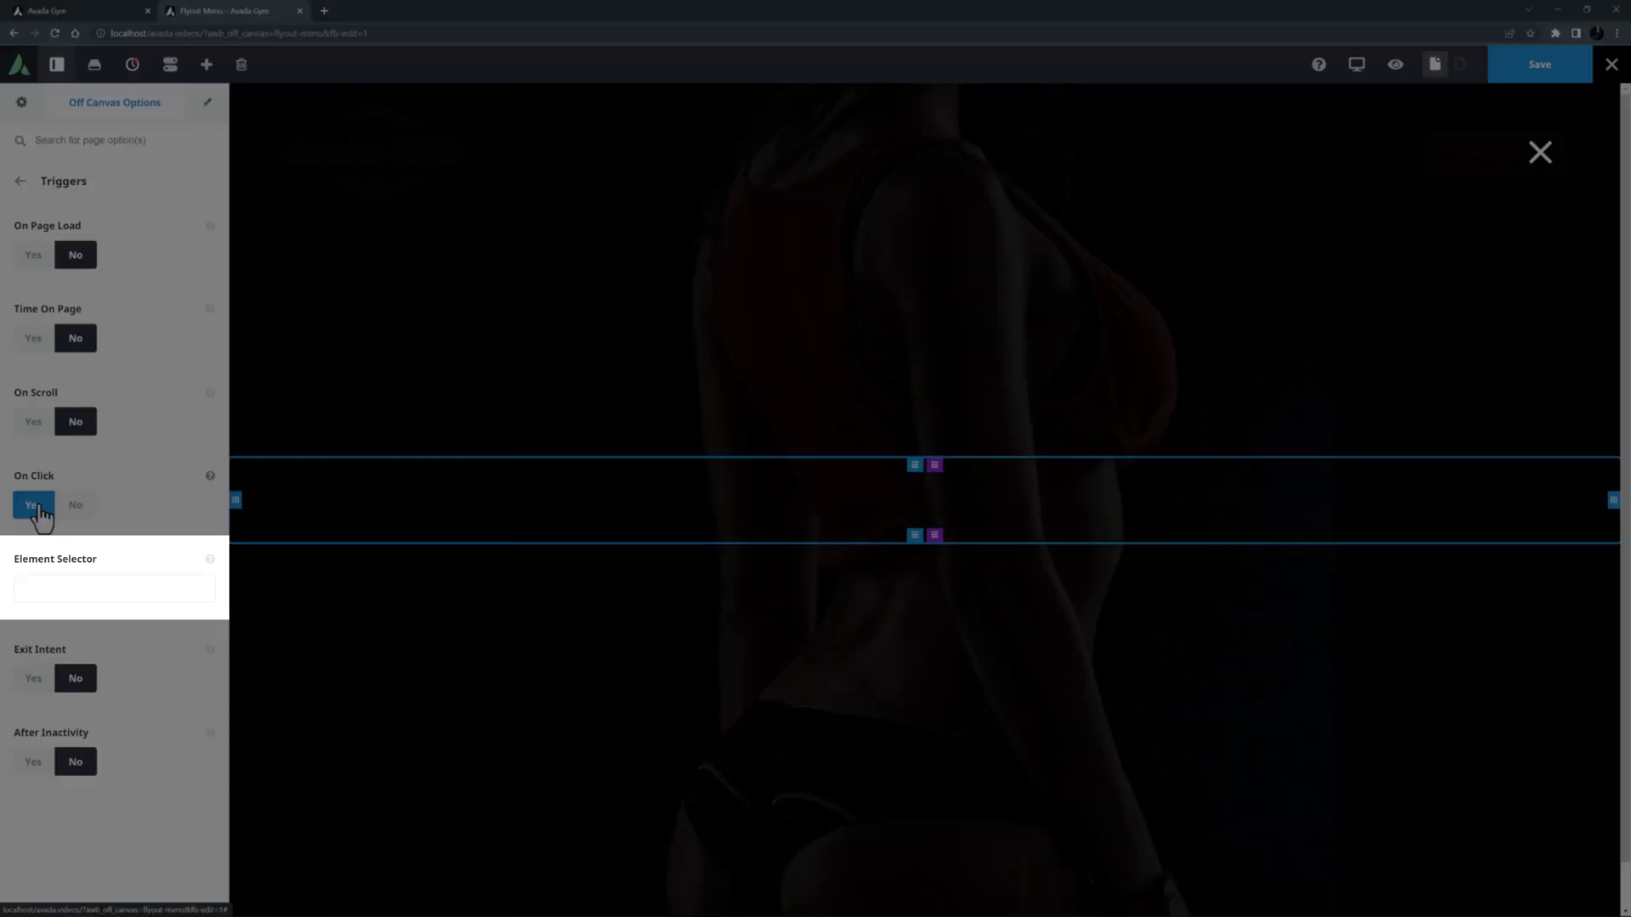
left_click(73, 510)
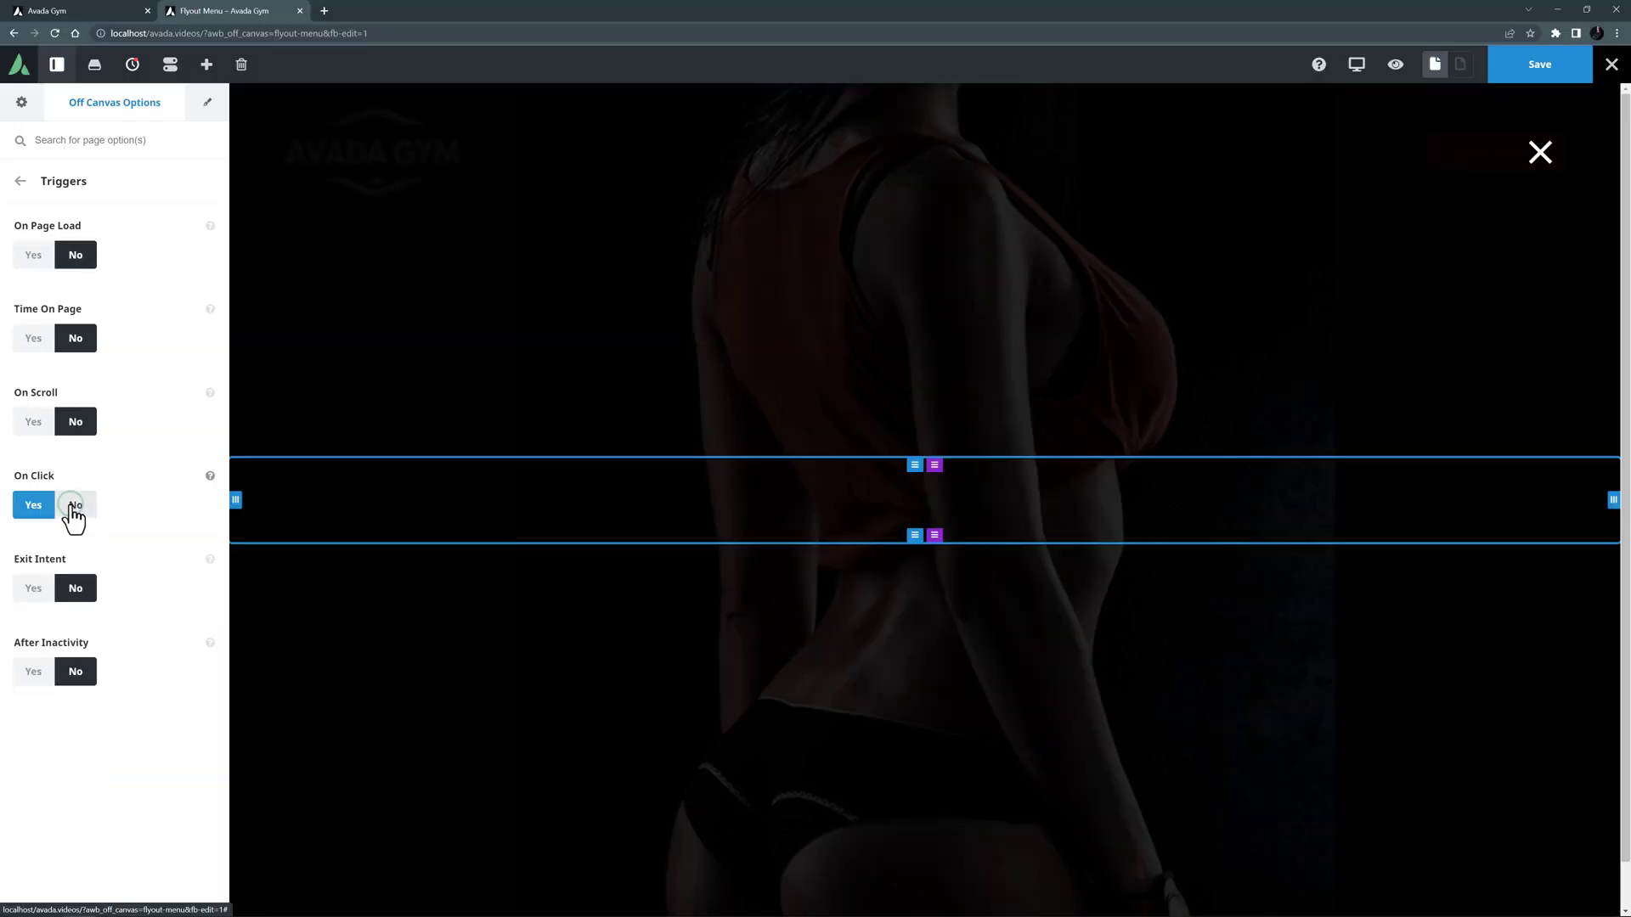
left_click(121, 479)
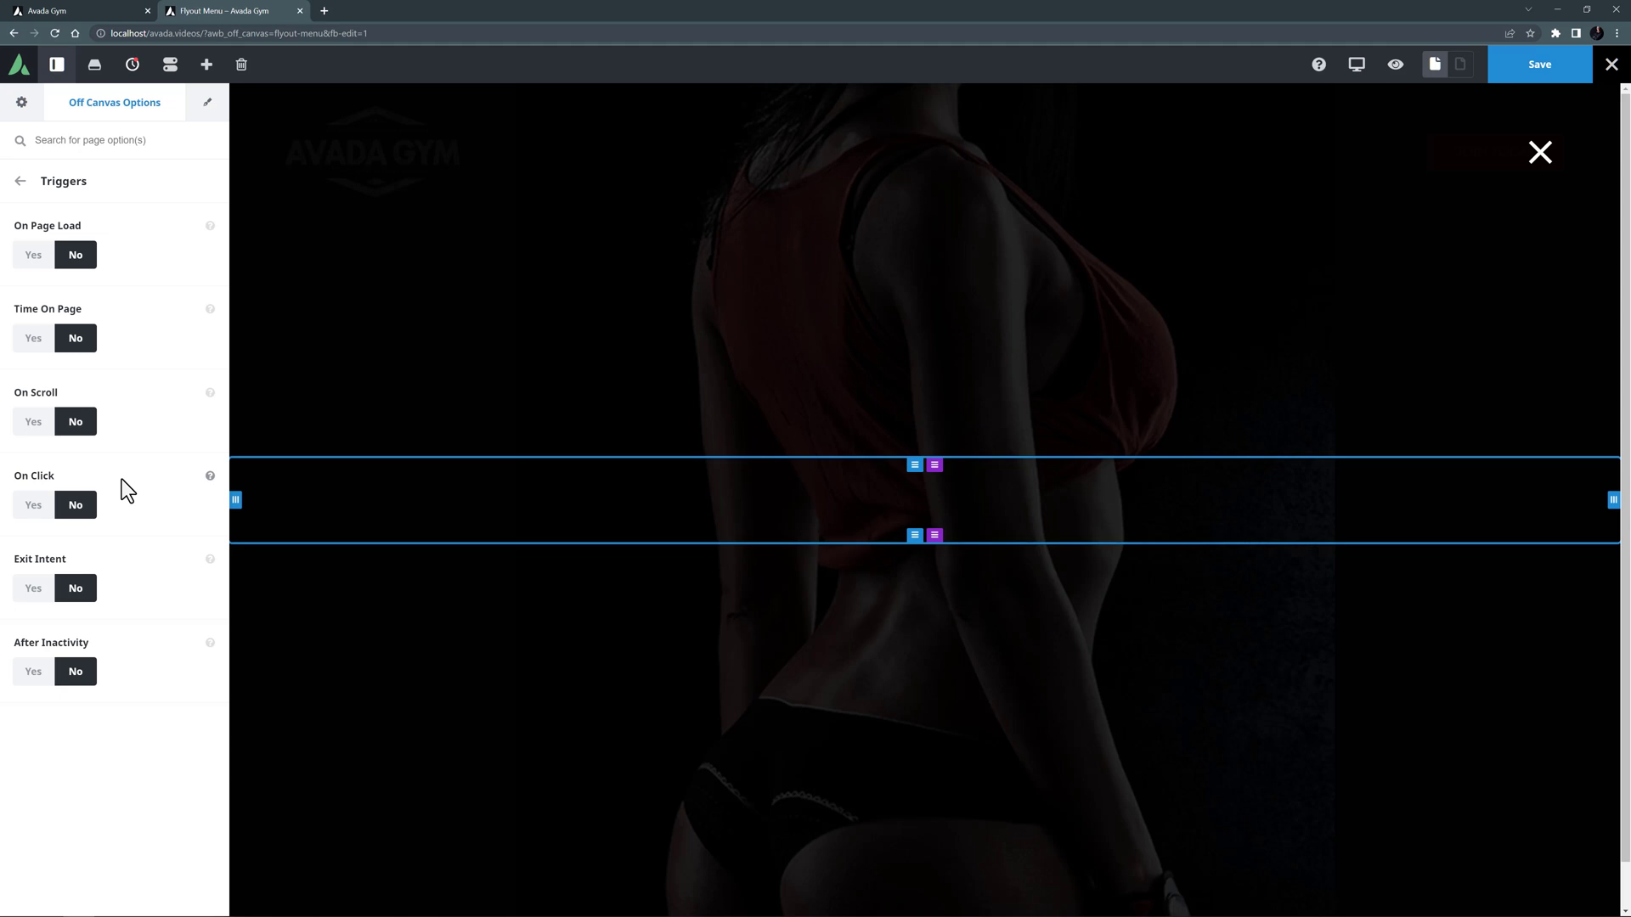
left_click(17, 183)
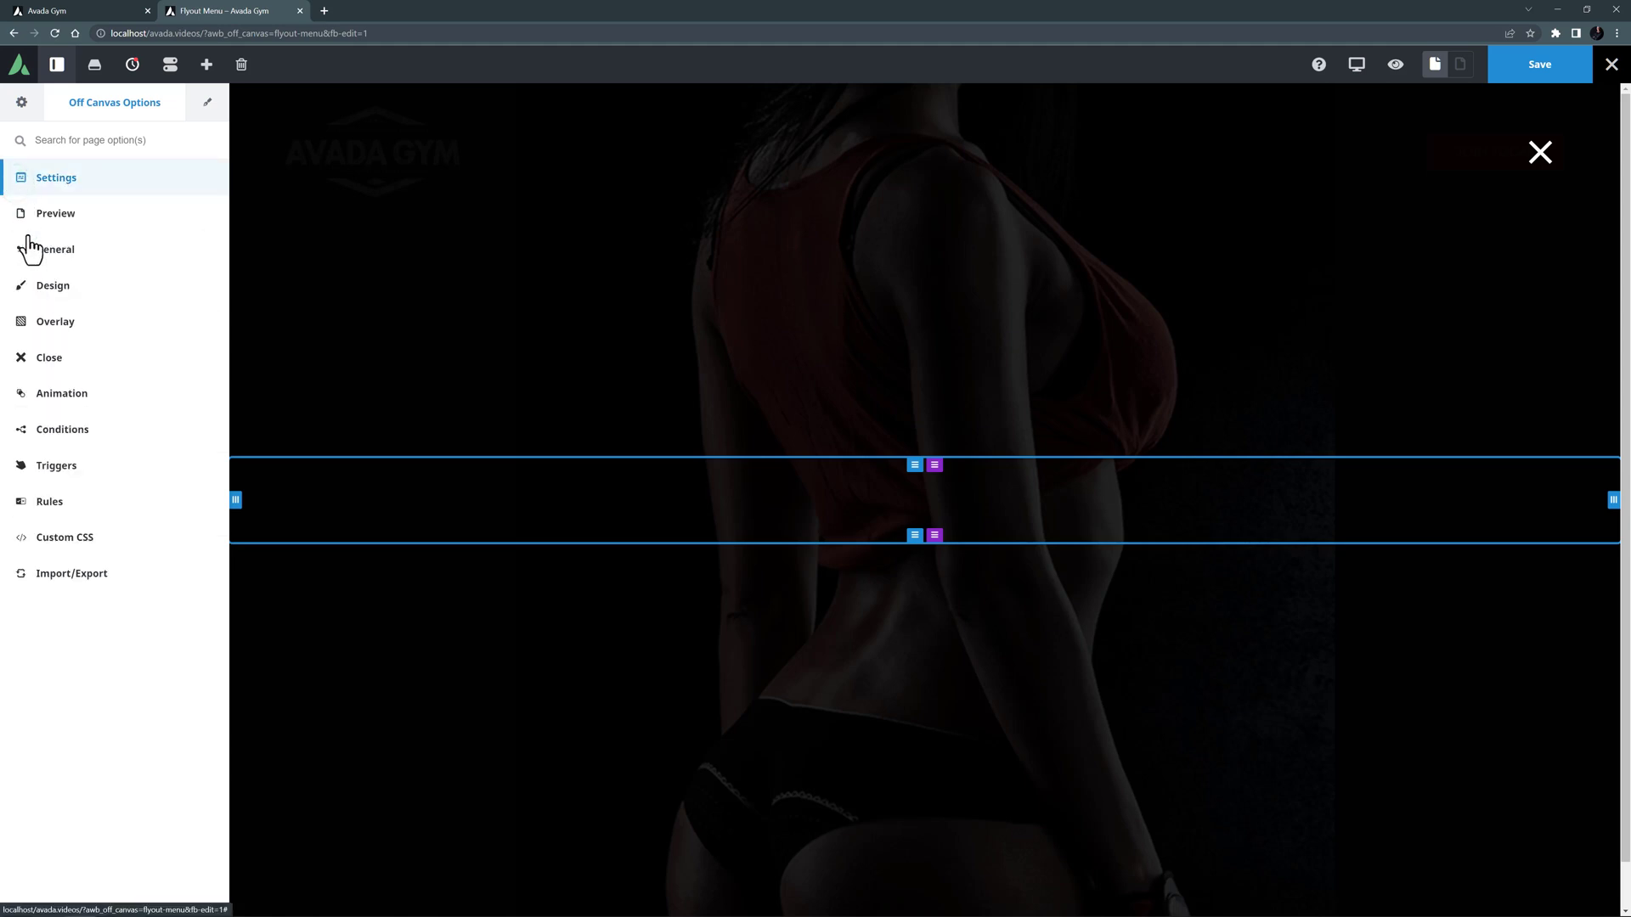
left_click(53, 500)
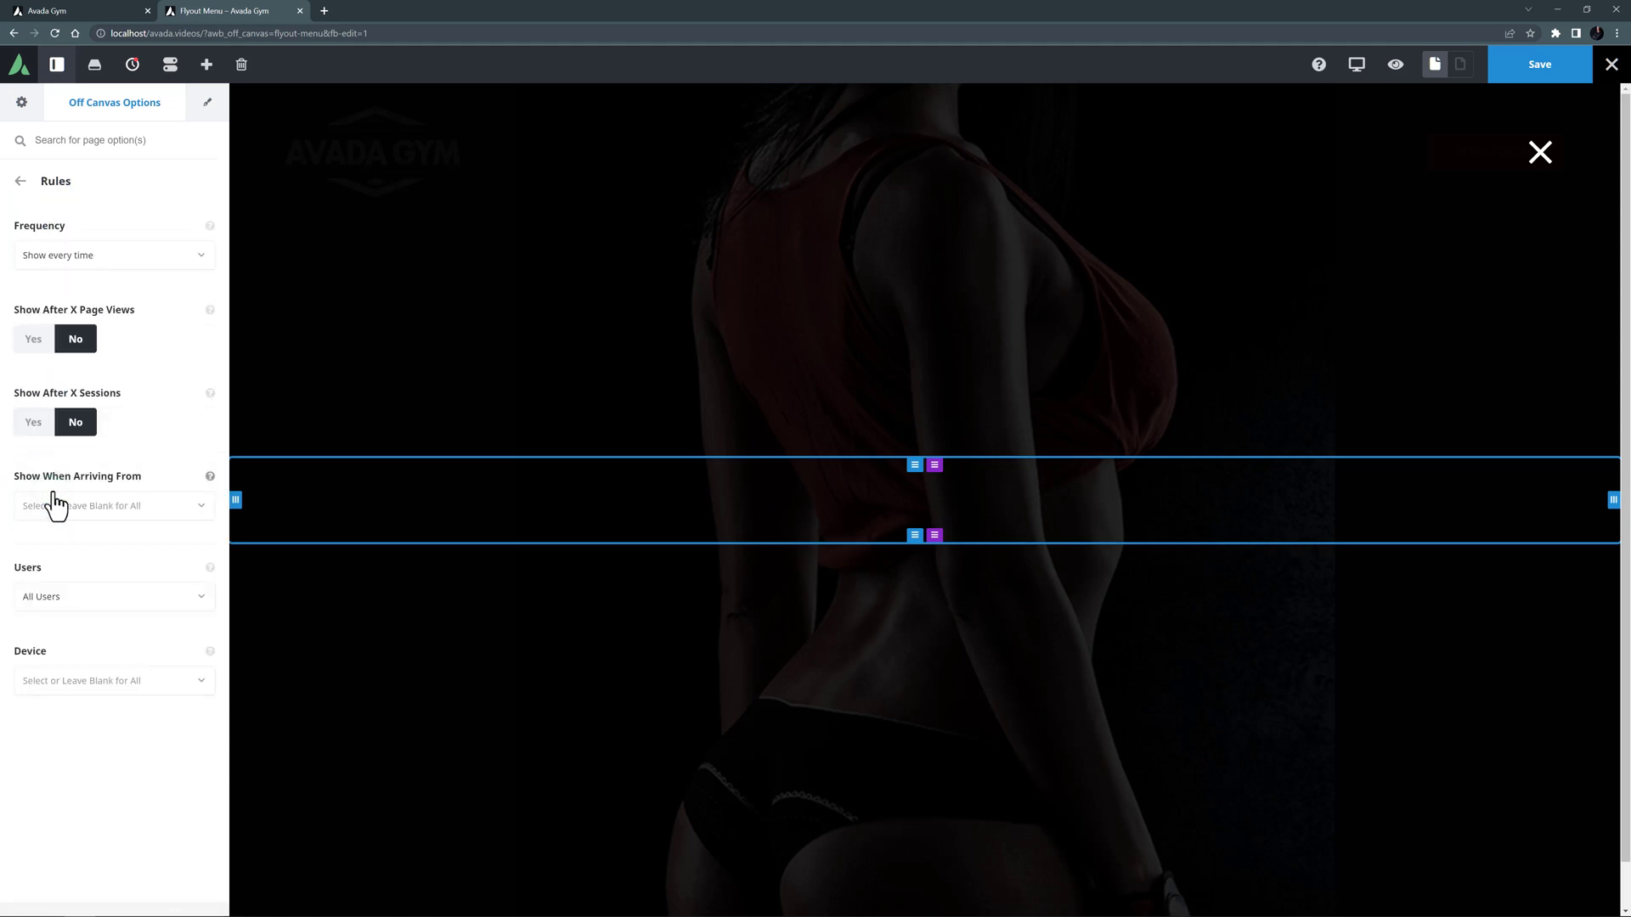
left_click(21, 181)
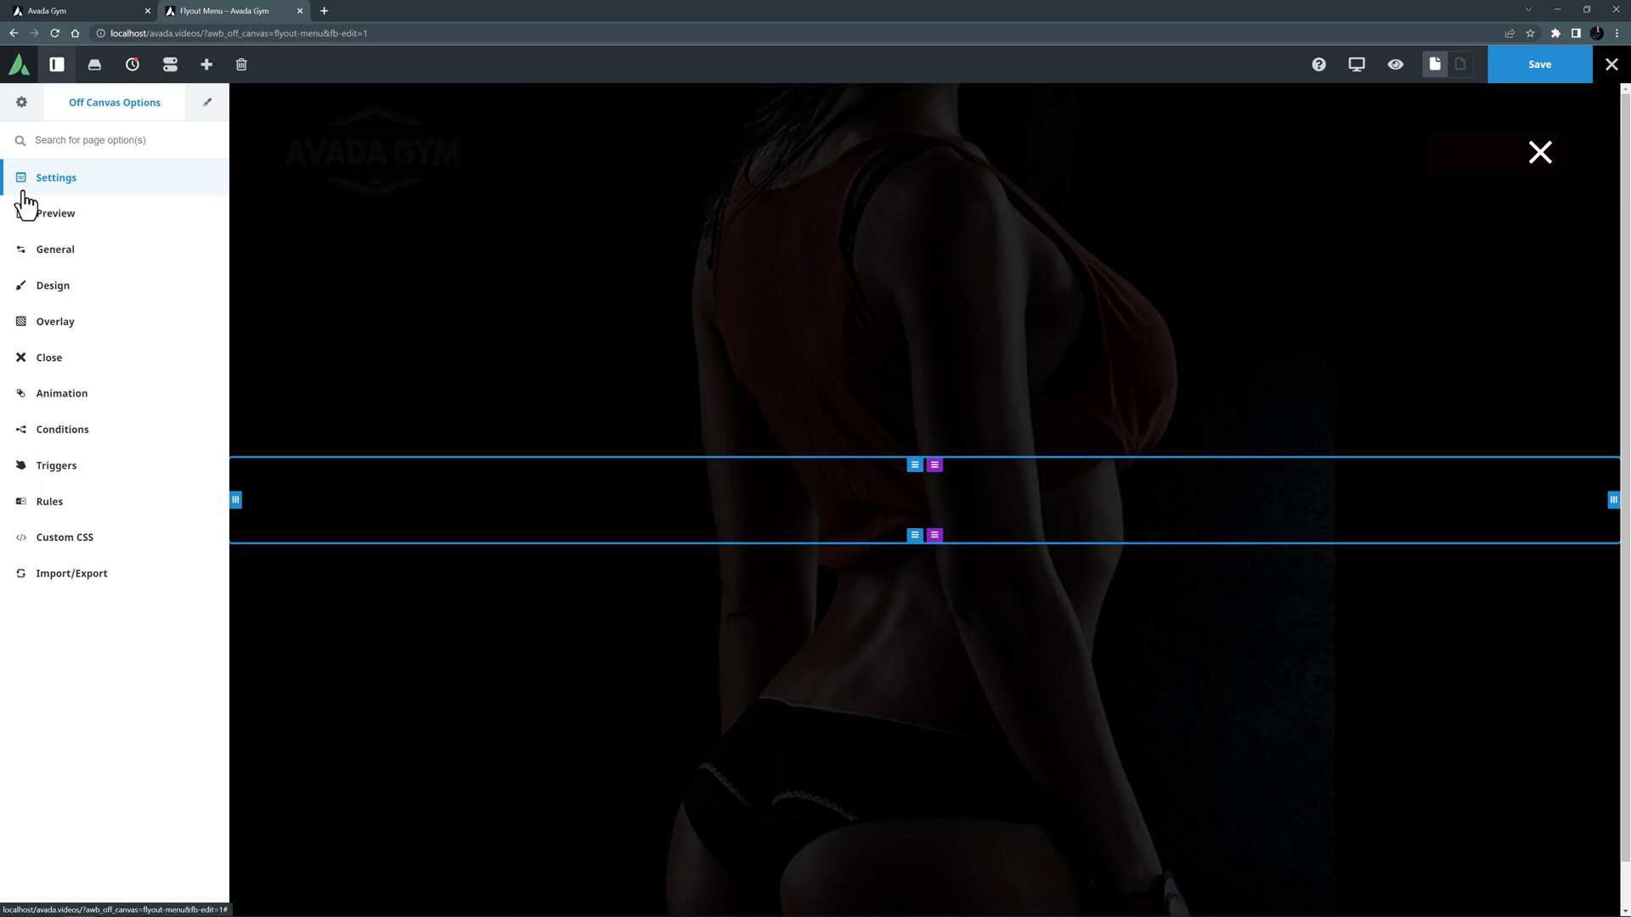
mouse_move(812, 521)
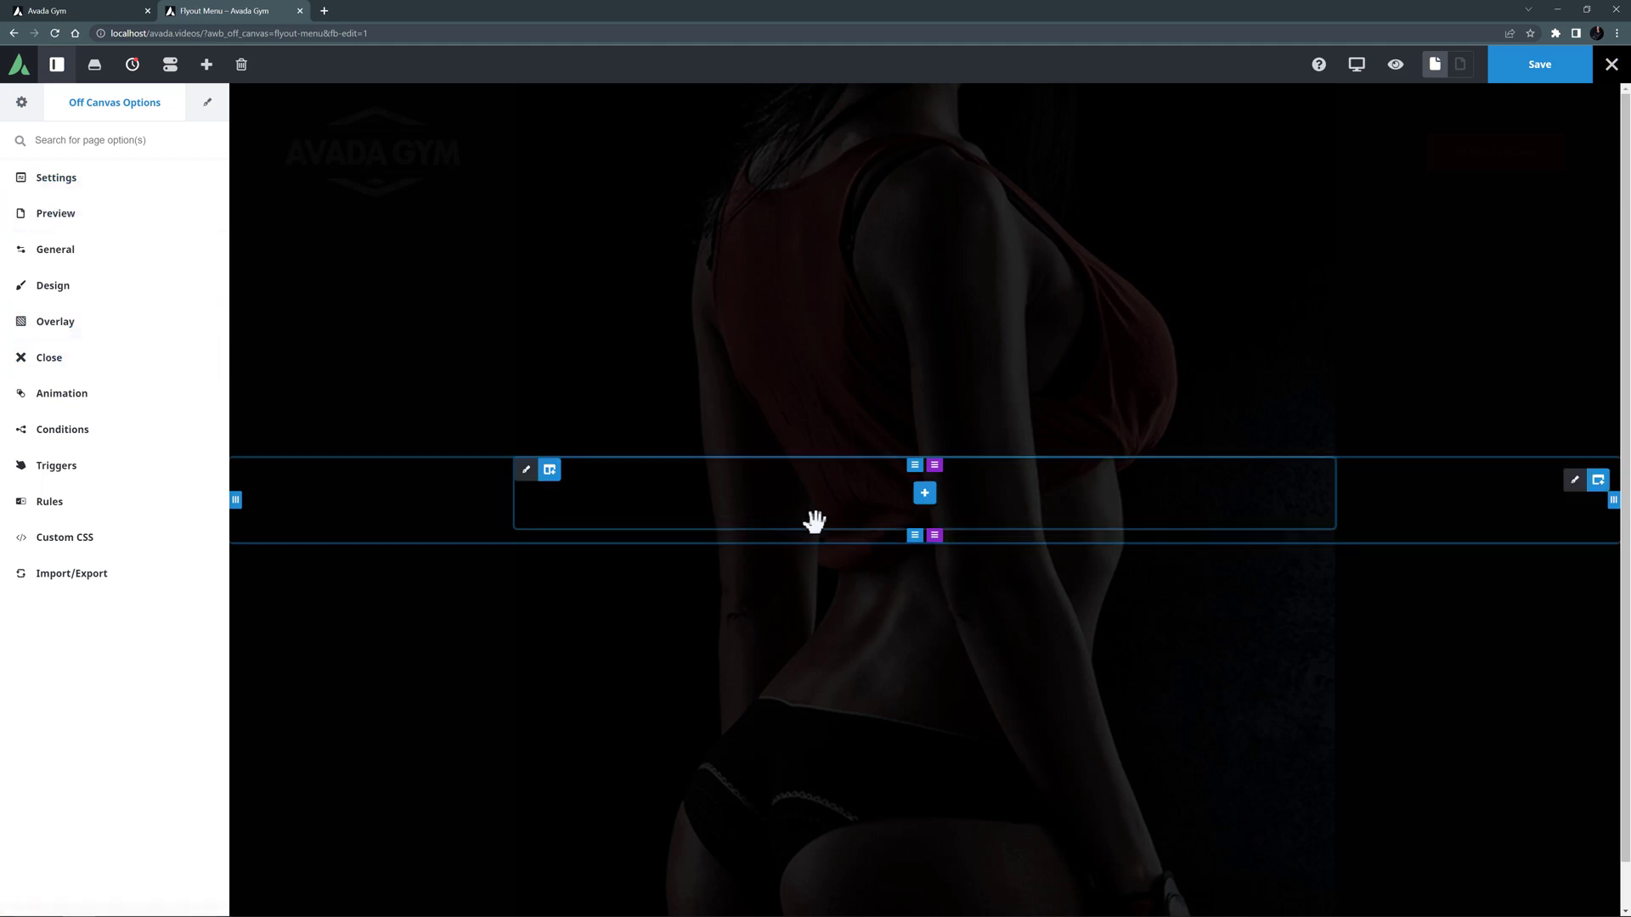
Add an image element showing the gym_logo_2x logo, with lazy loading skipped
left_click(924, 494)
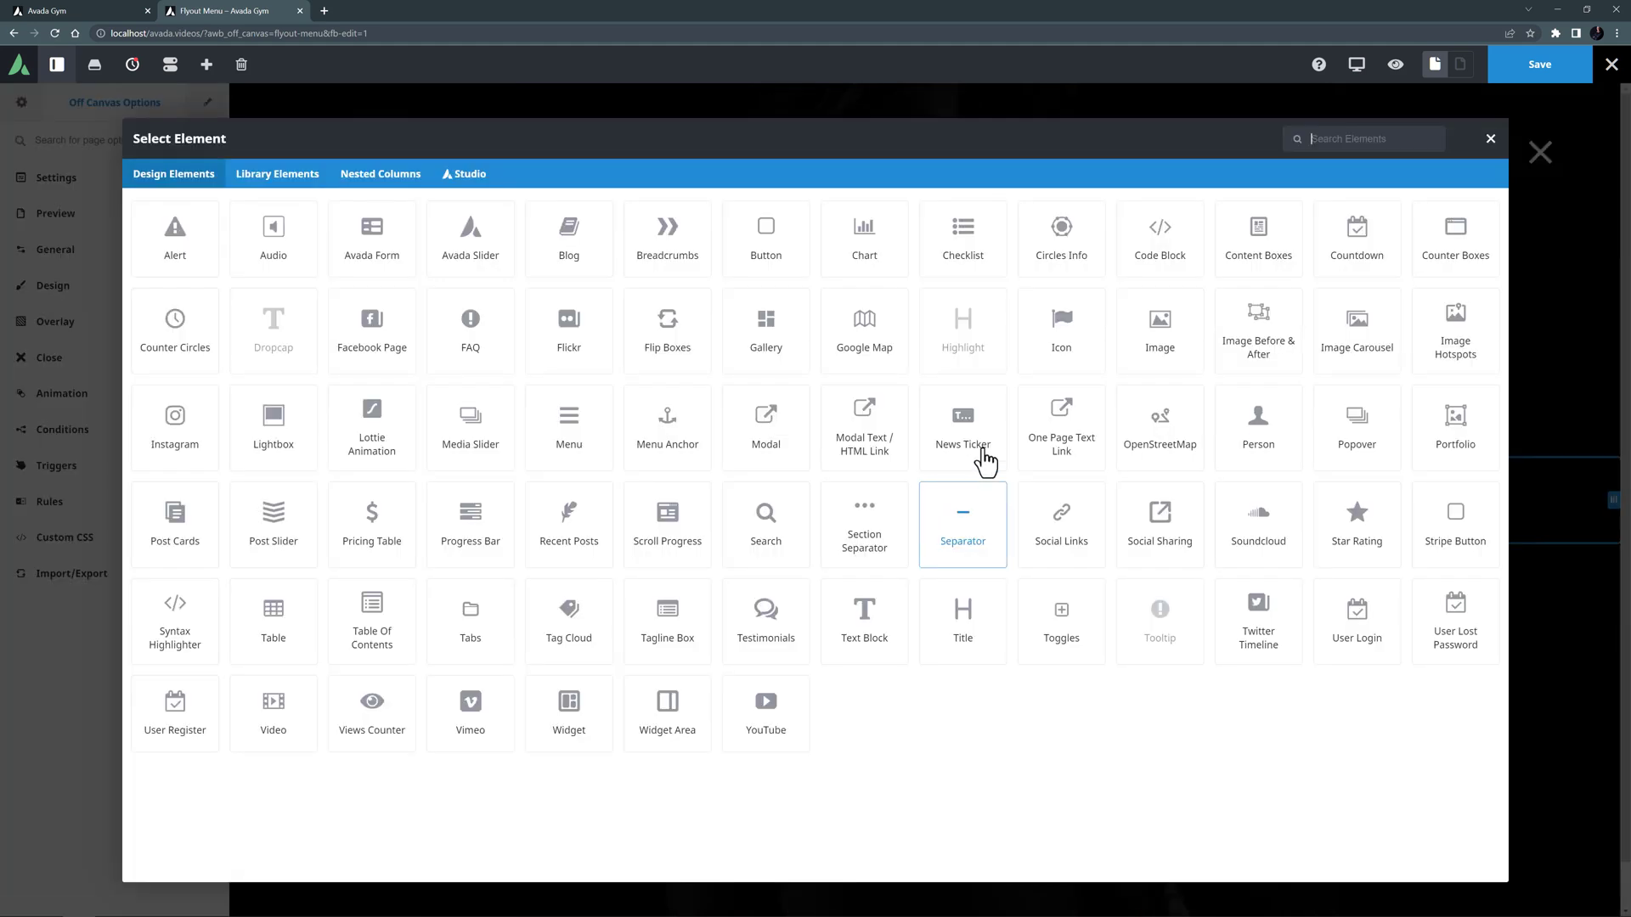
left_click(1169, 342)
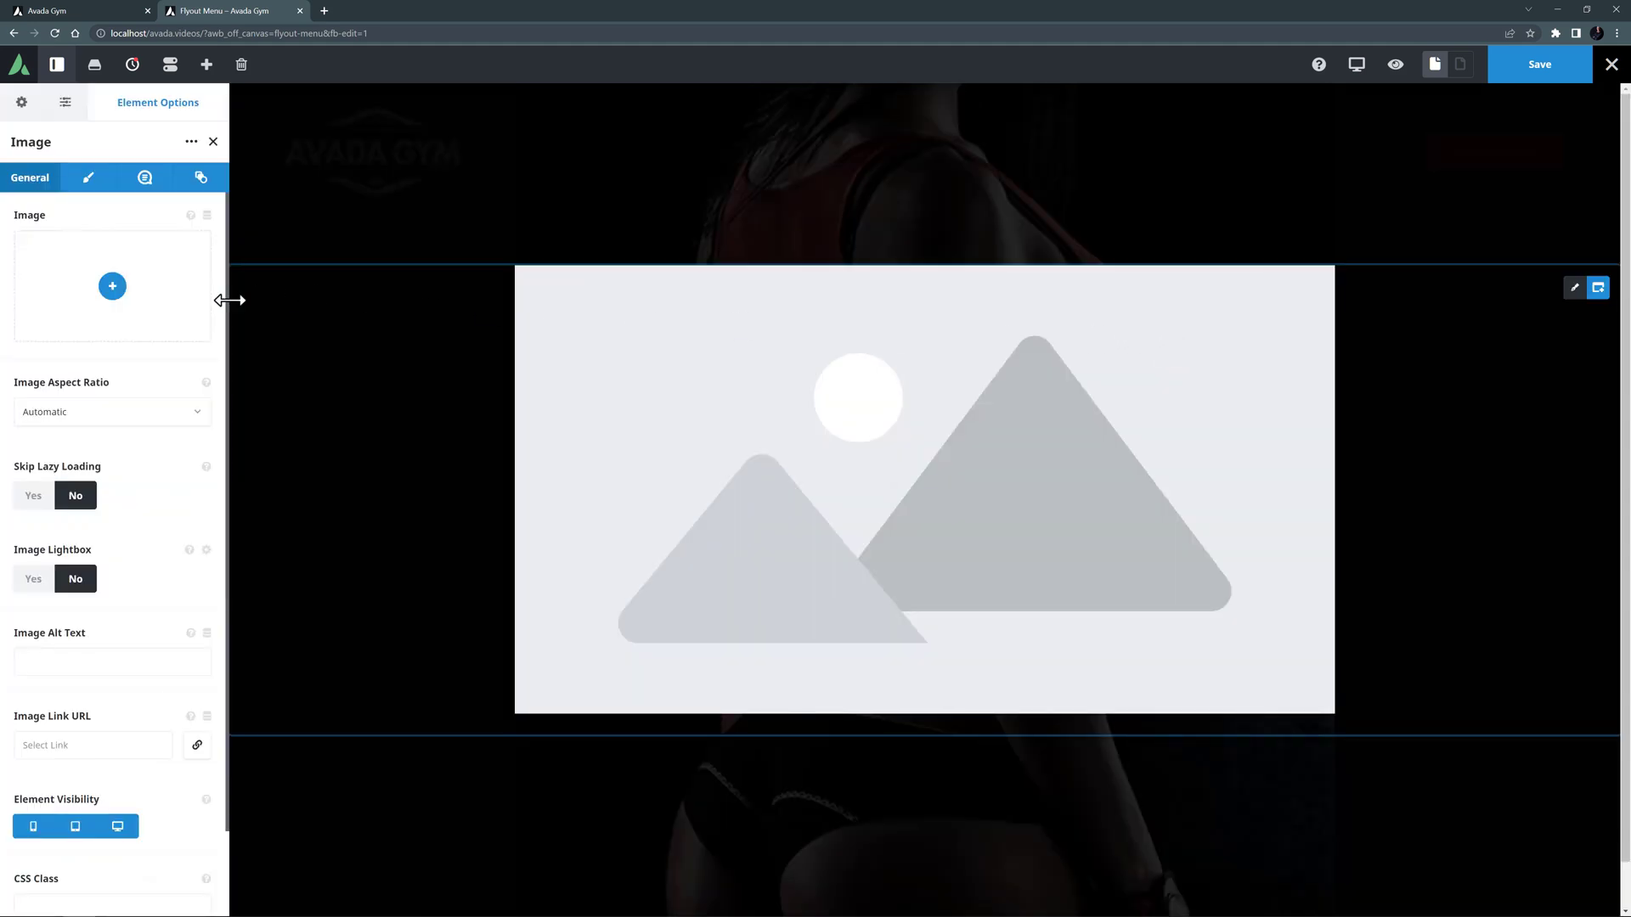
left_click(113, 287)
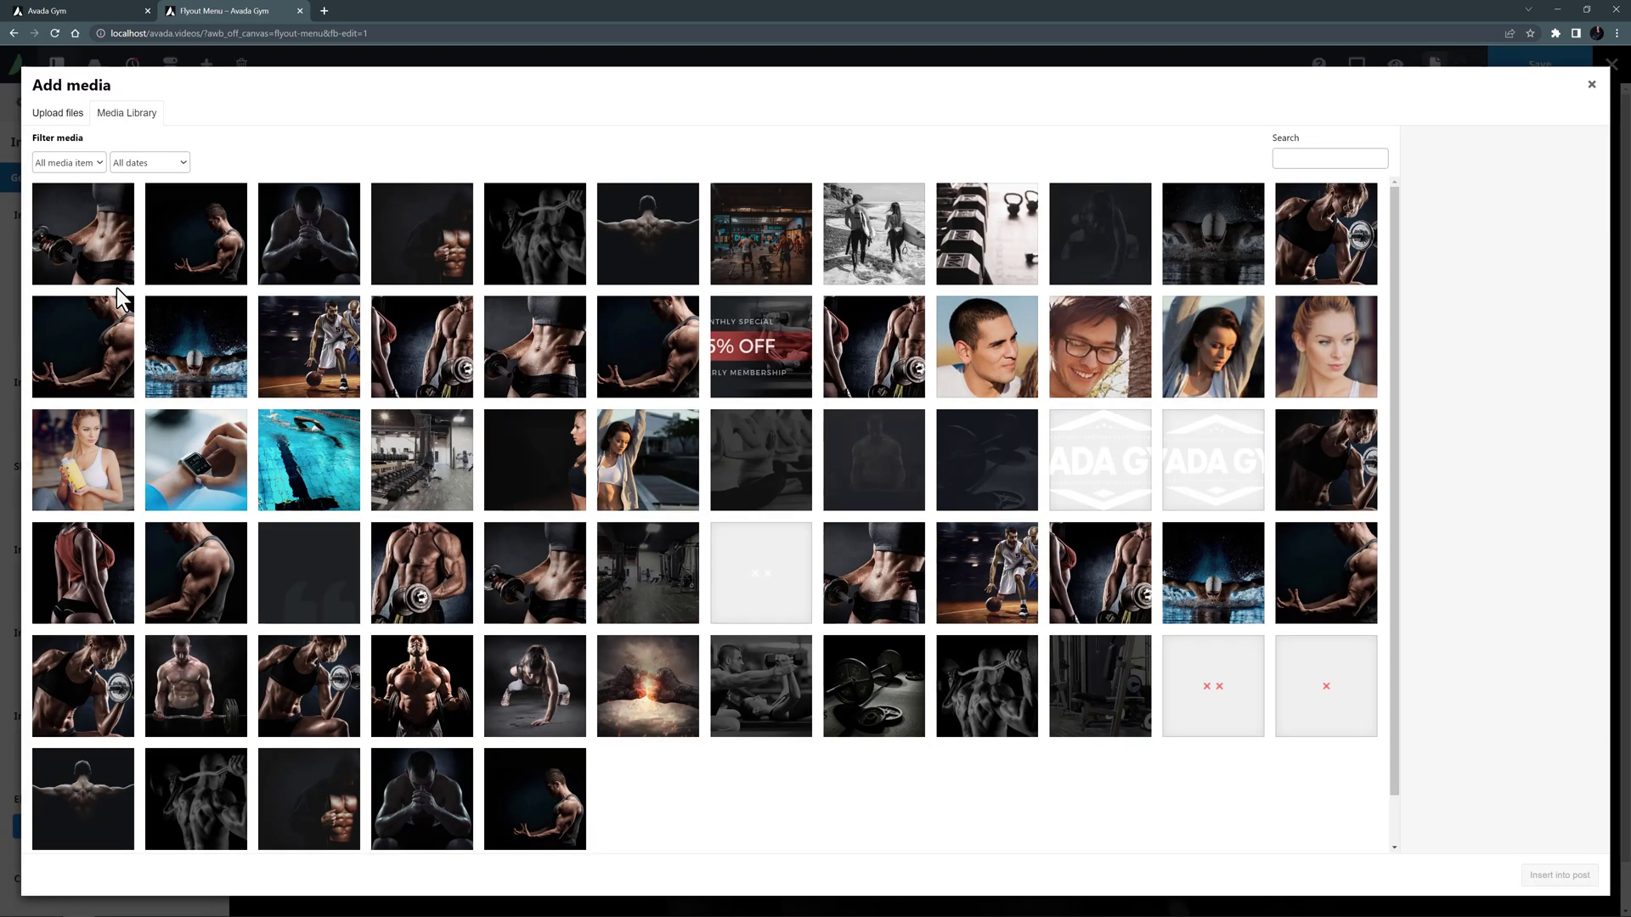
left_click(1109, 469)
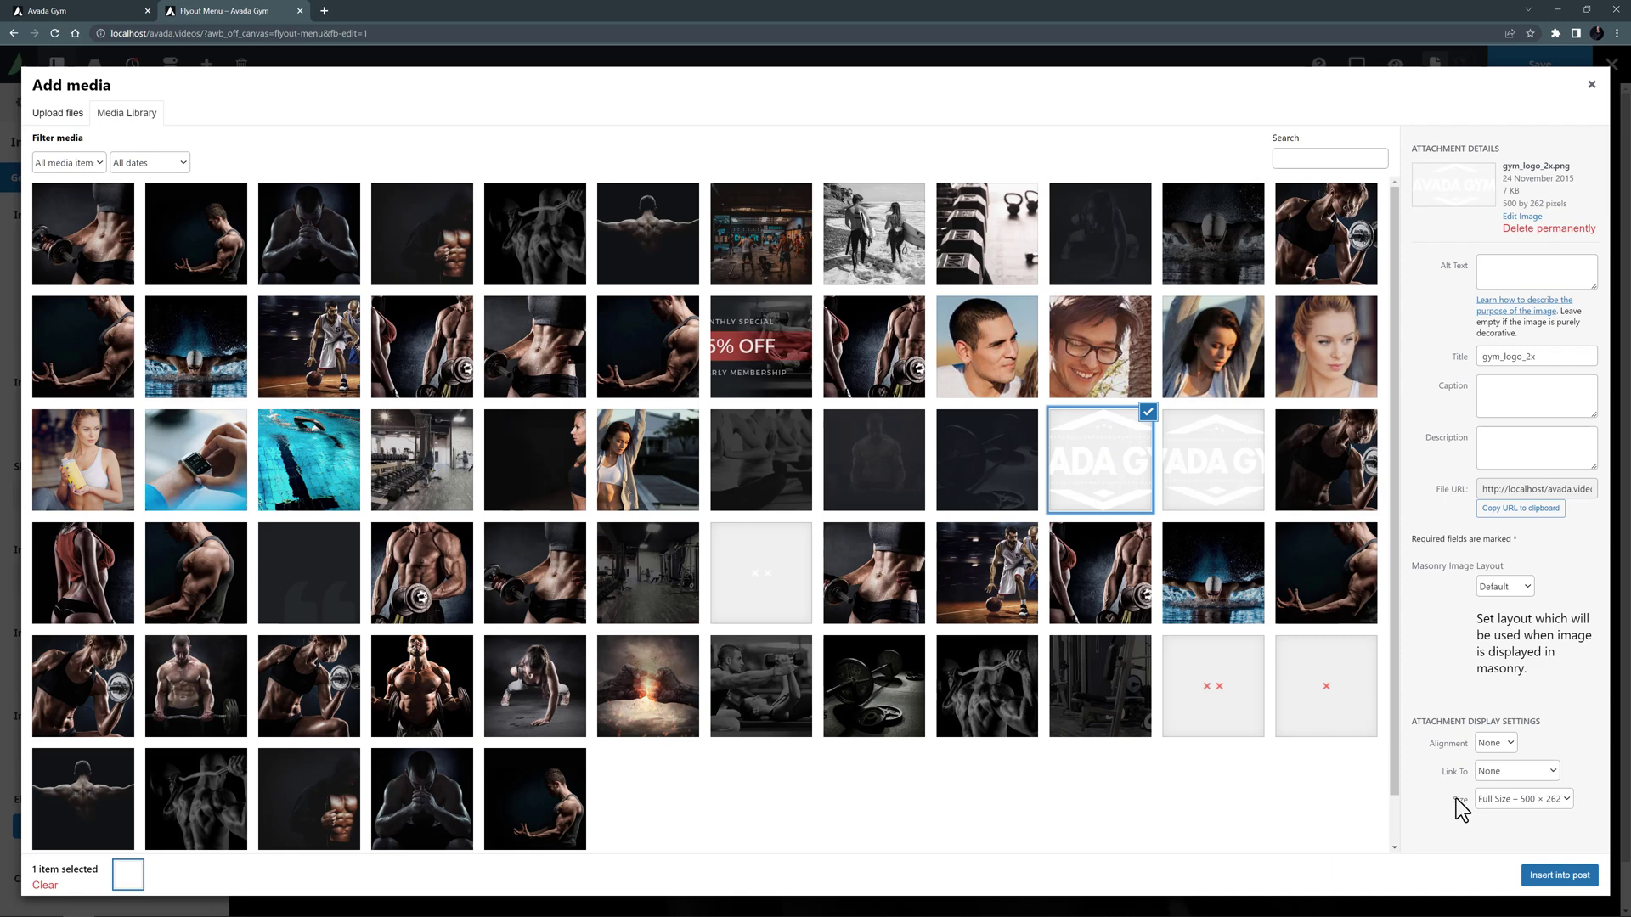
left_click(1544, 873)
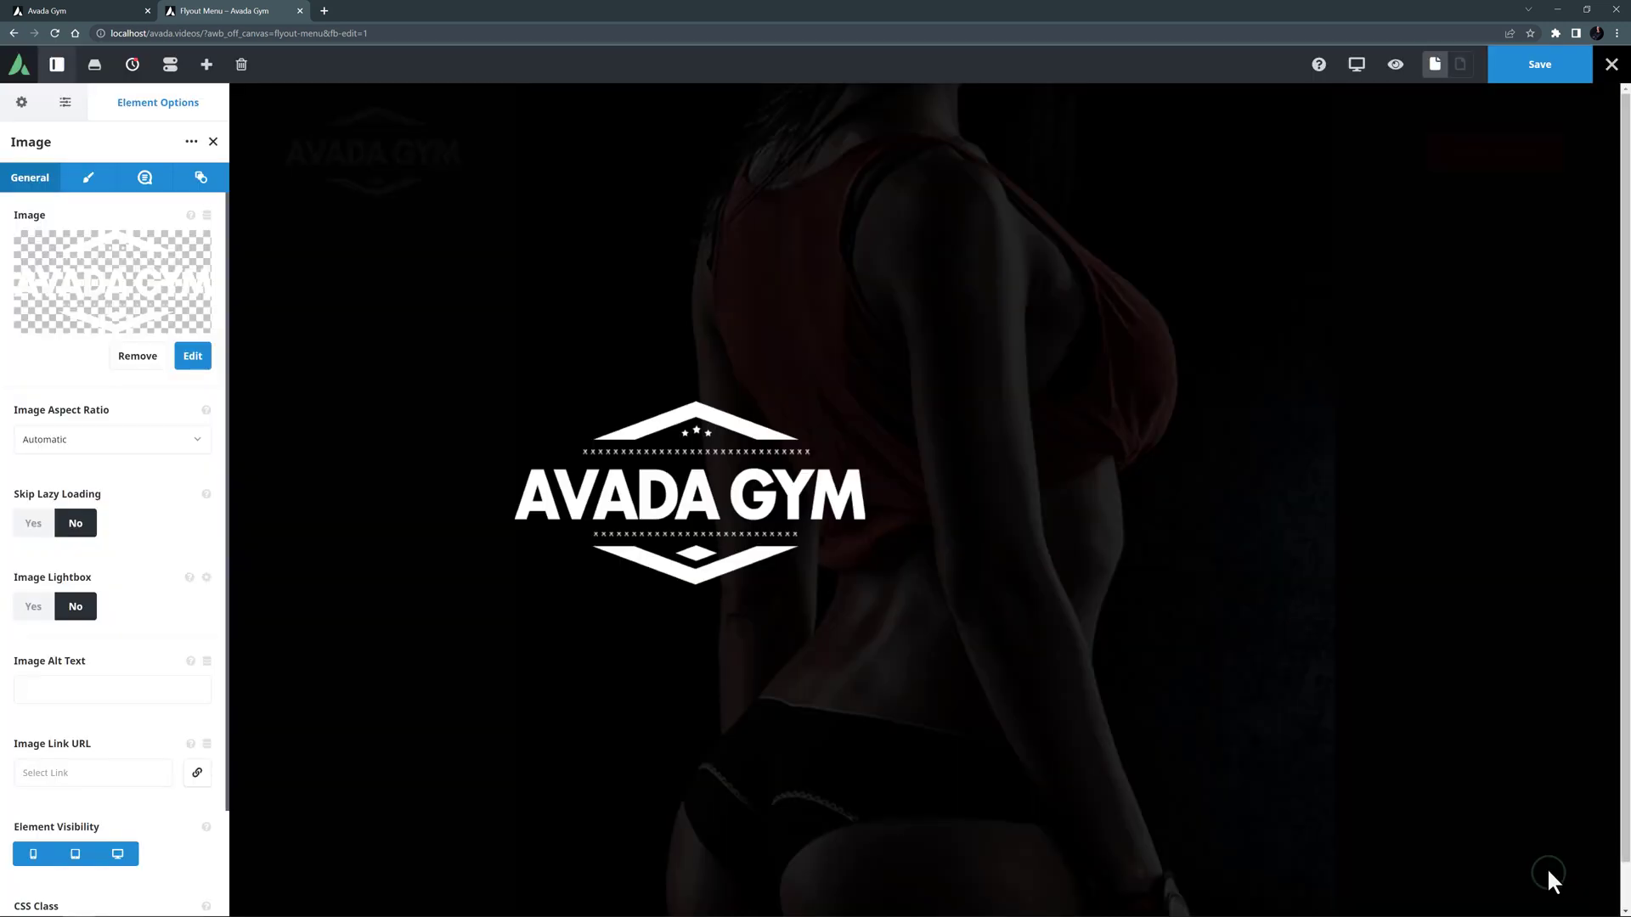
left_click(28, 529)
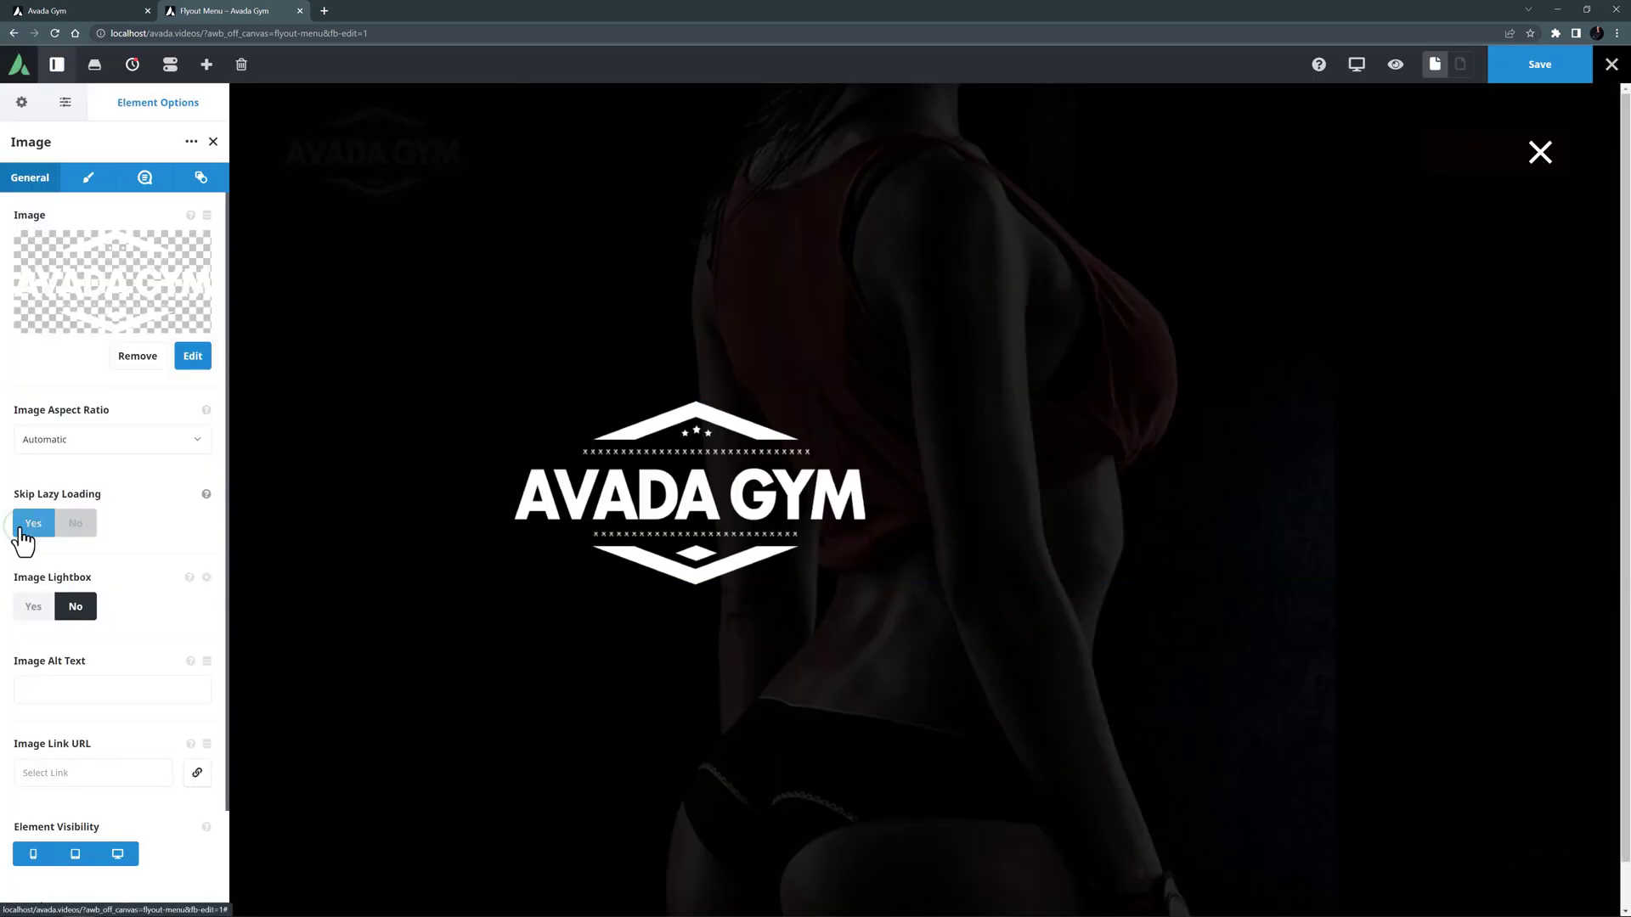
Give the logo a 250px max width, center alignment and a 30px bottom margin
left_click(86, 178)
left_click(66, 238)
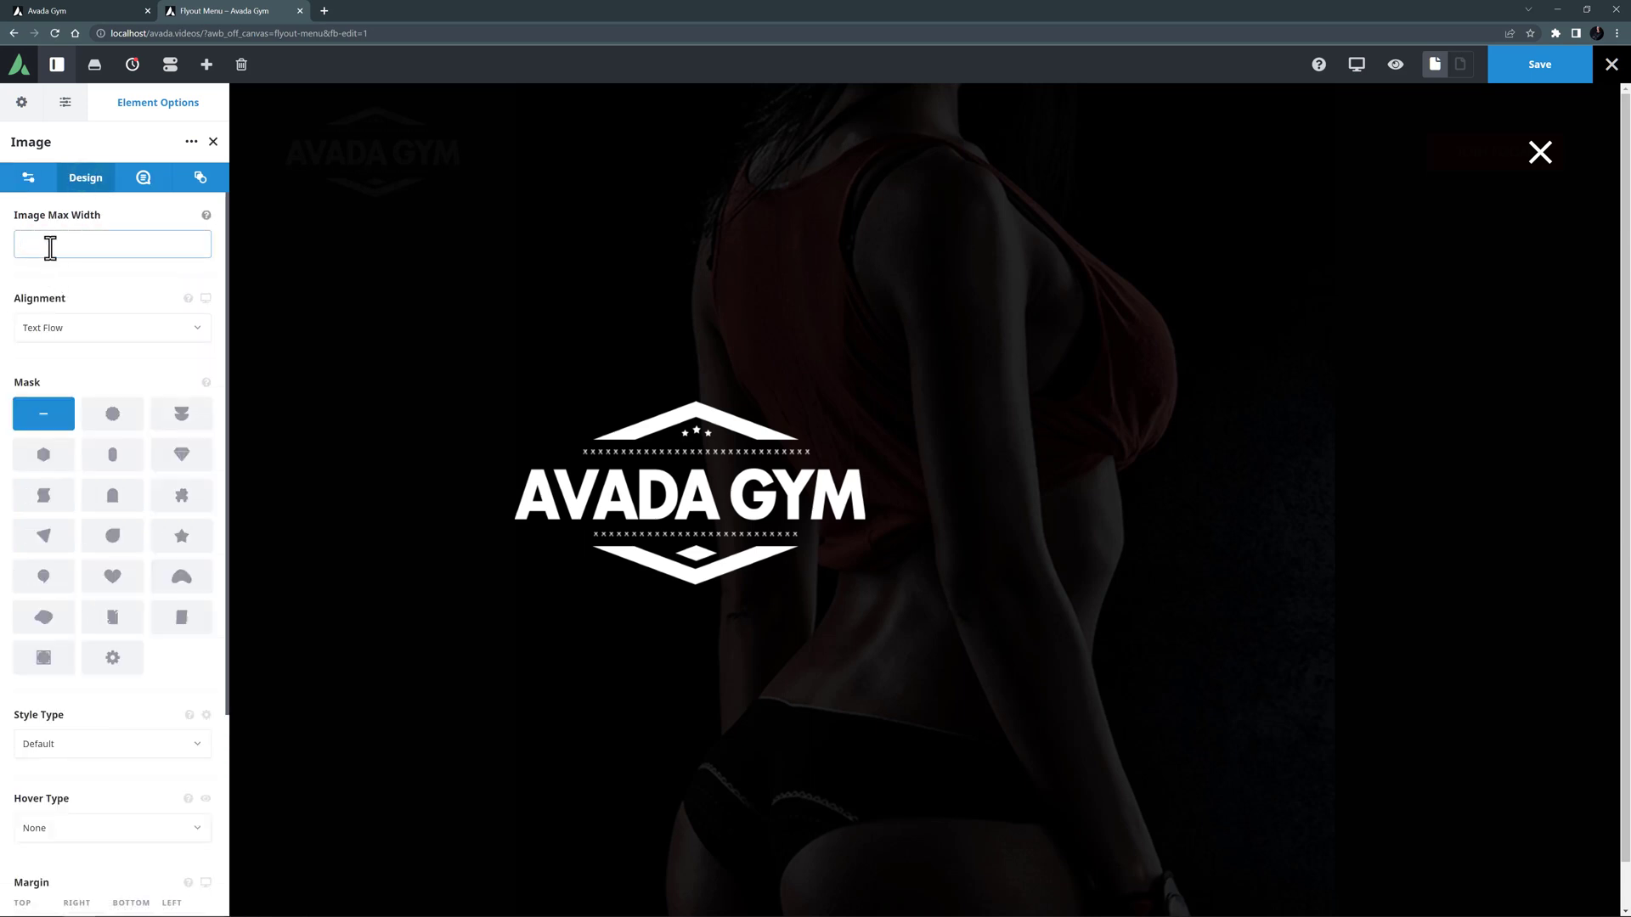
type("250px")
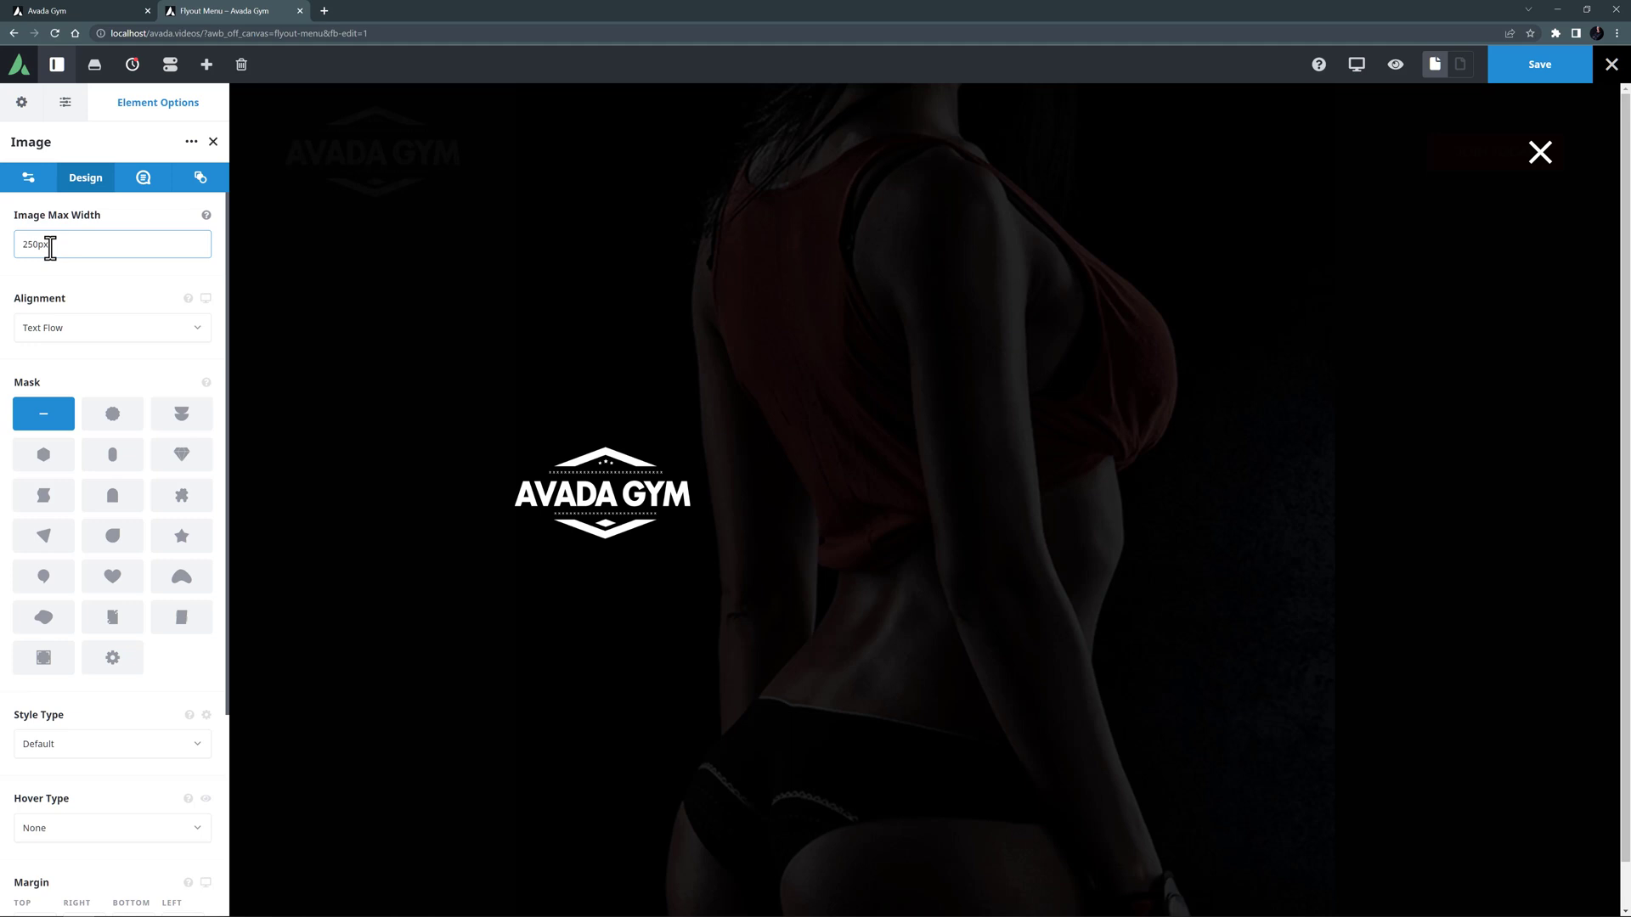
left_click(62, 330)
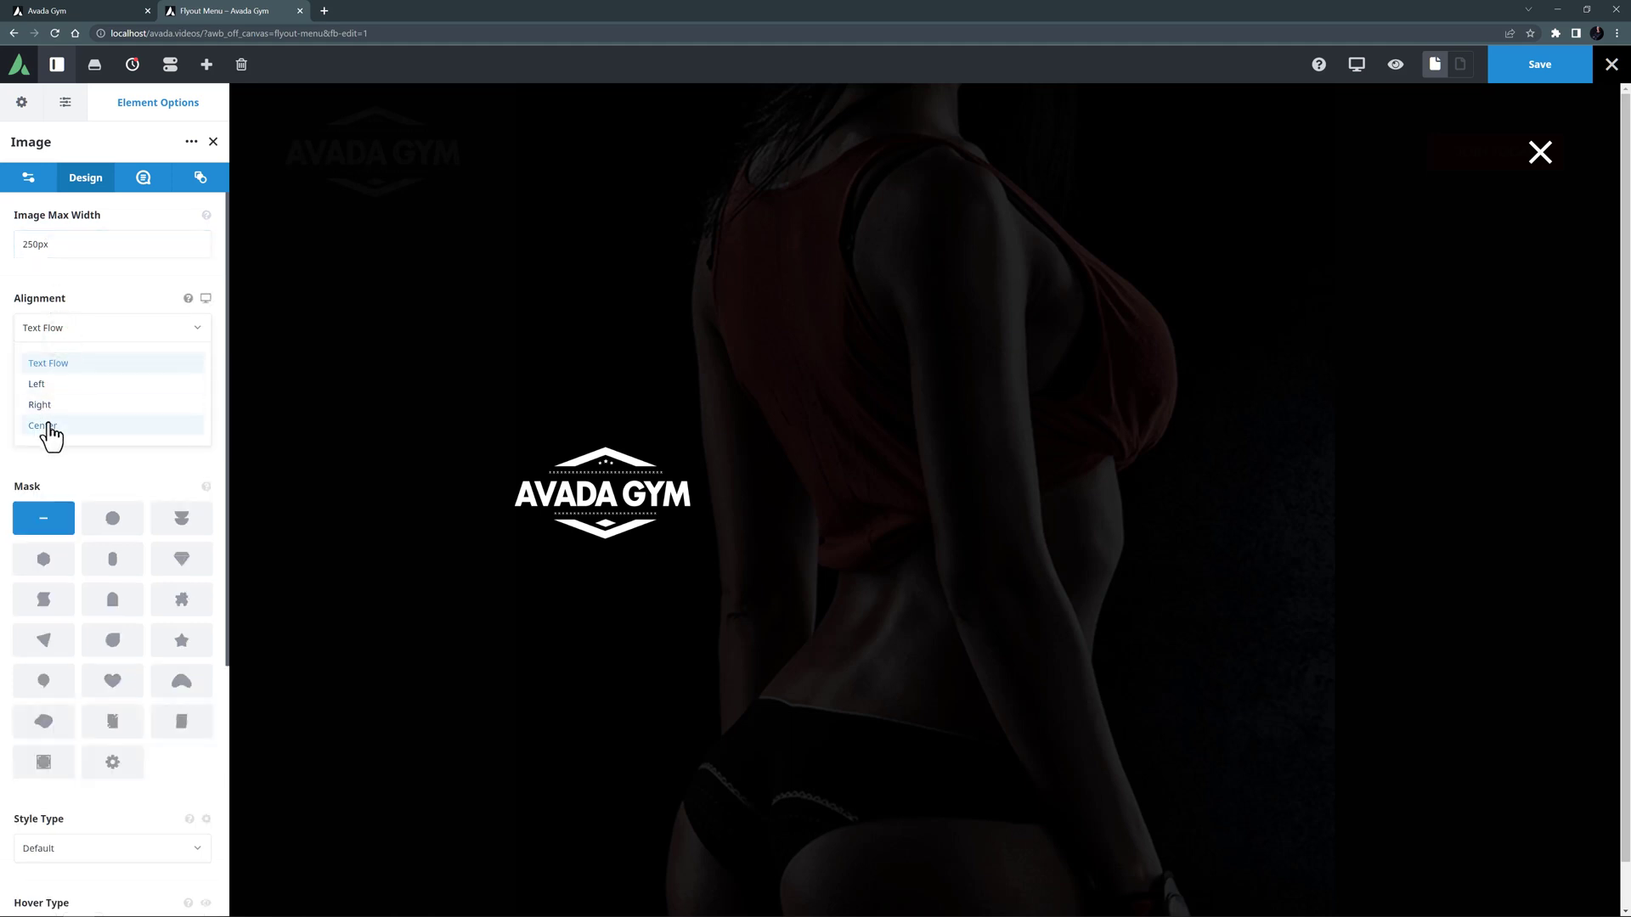
left_click(49, 427)
scroll(73, 853, "down", 4)
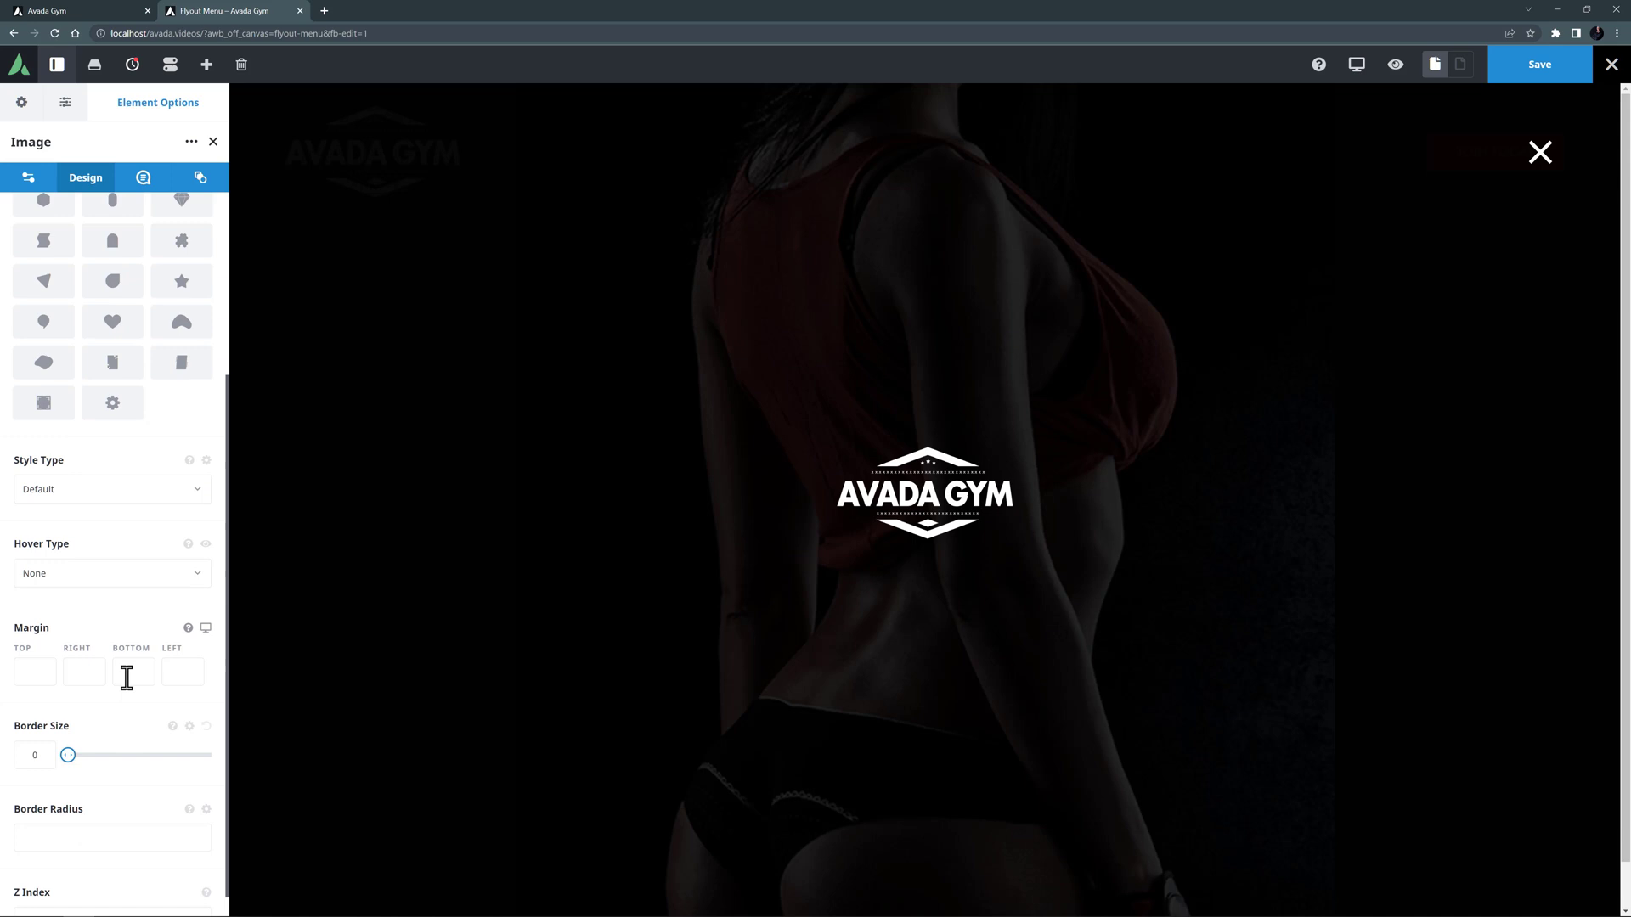
left_click(126, 677)
type("30px")
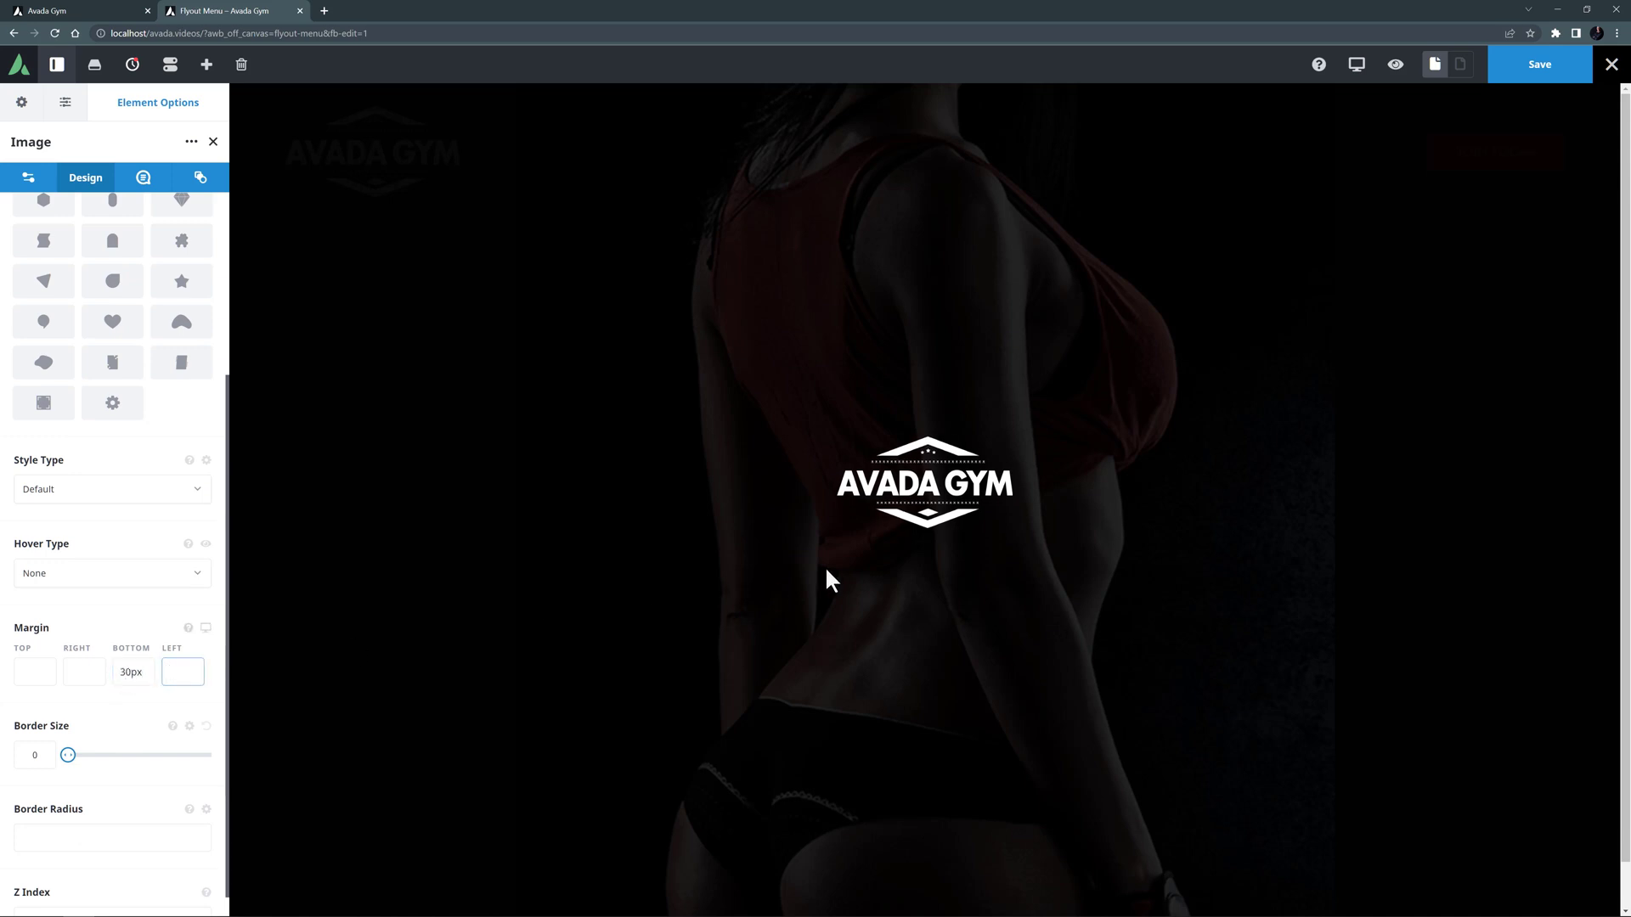
Add a Menu element below the logo with item text Color 1 and active items Color 4
left_click(938, 498)
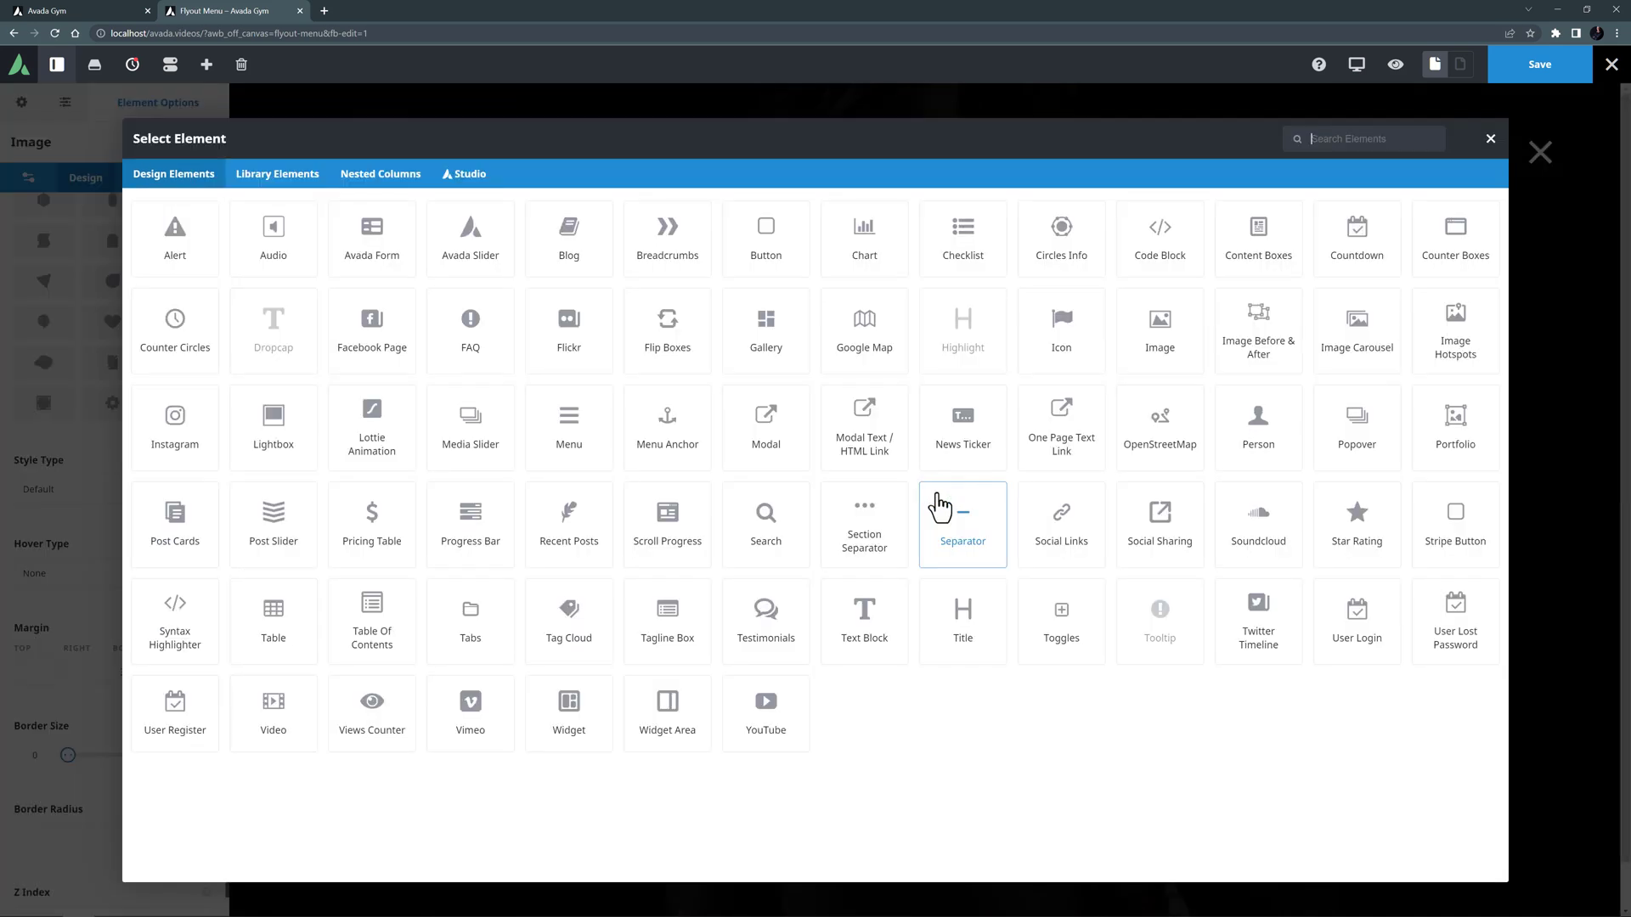
left_click(570, 429)
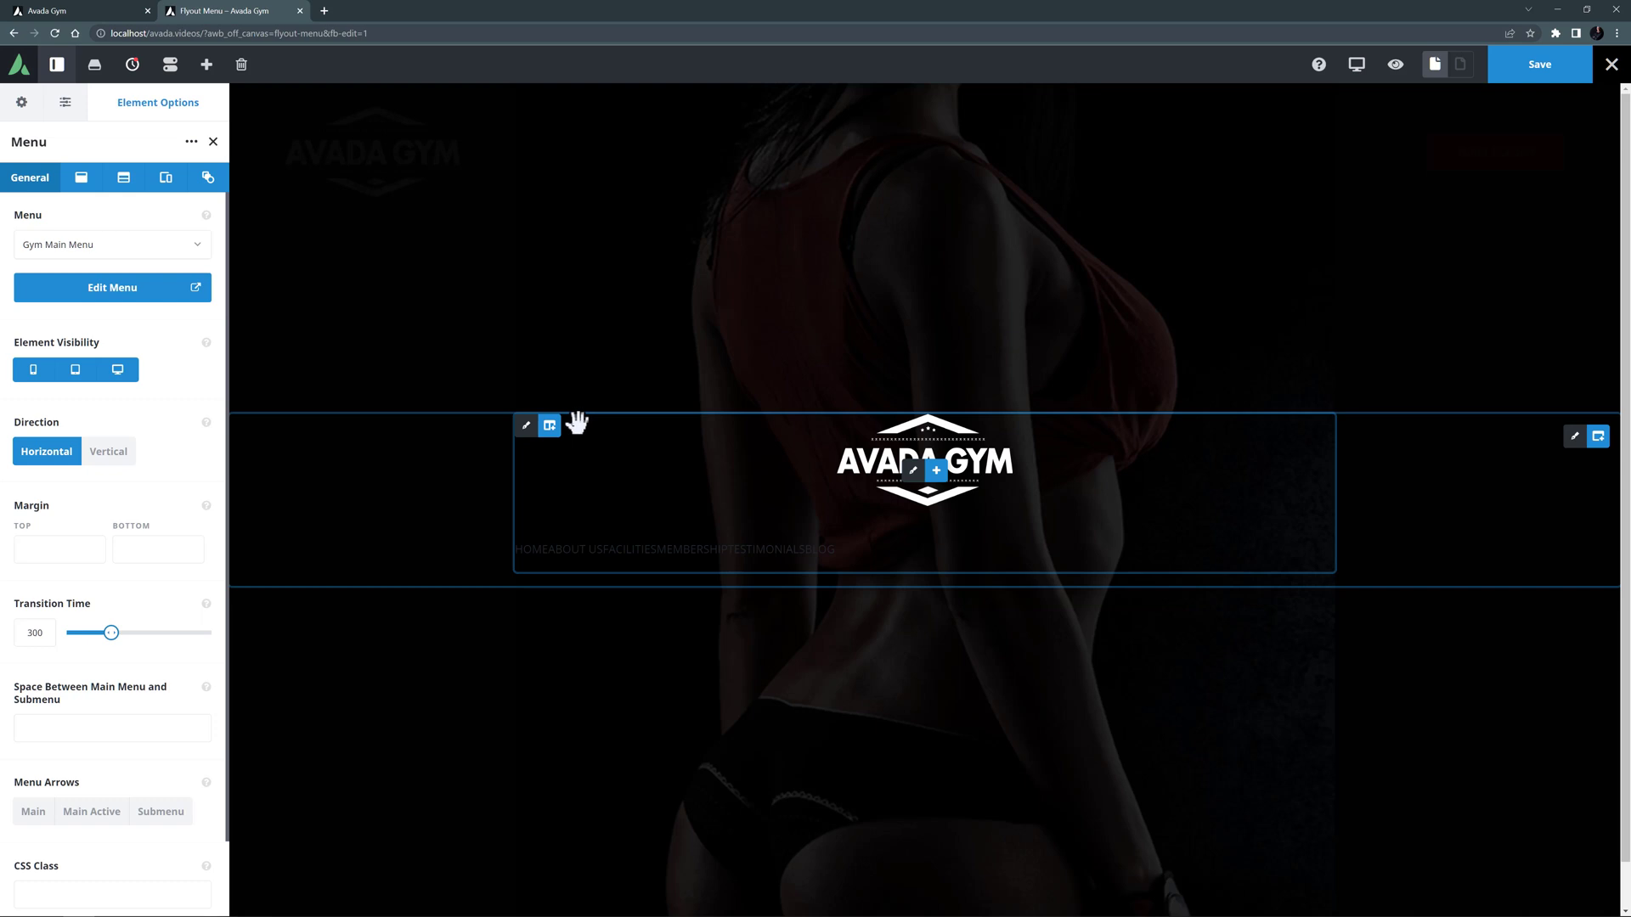
left_click(81, 178)
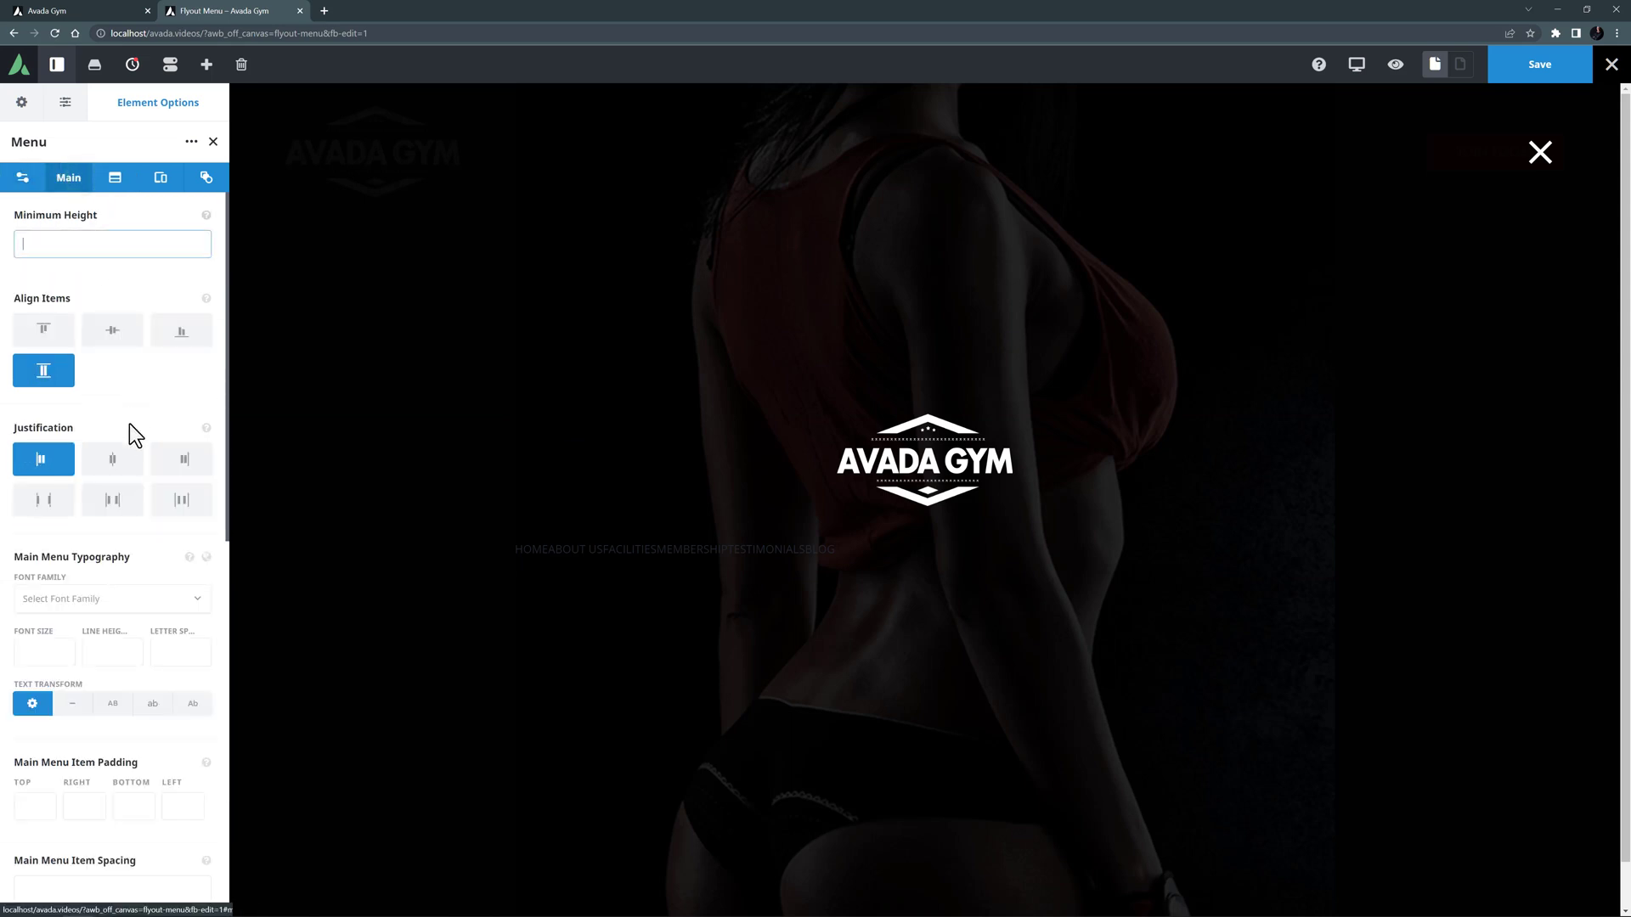
scroll(129, 424, "down", 12)
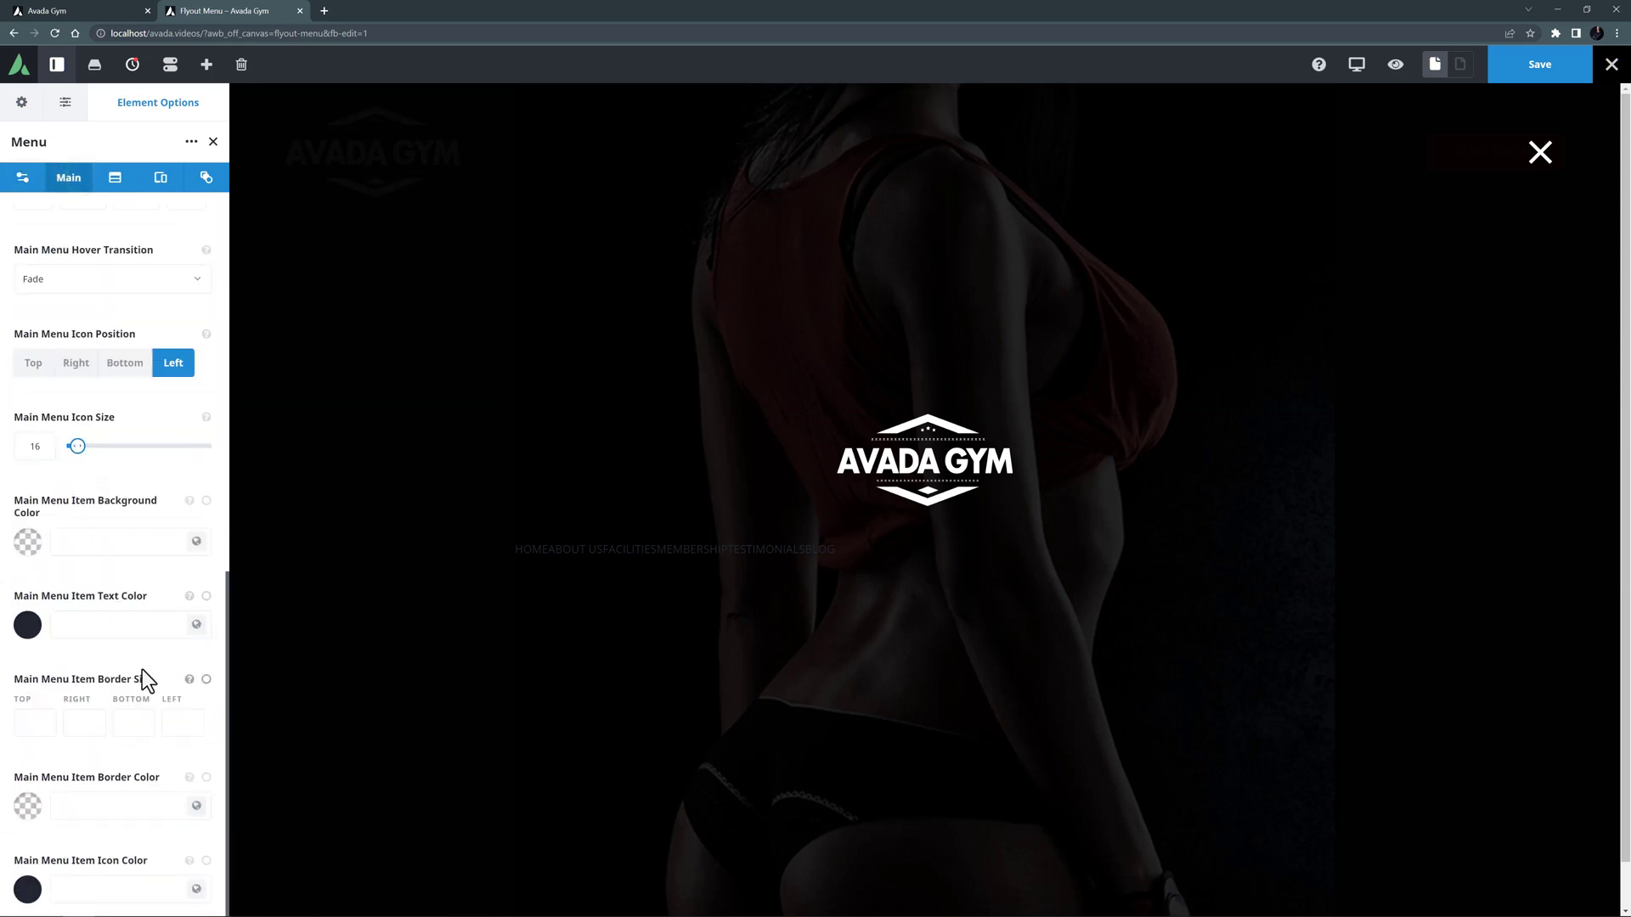
left_click(196, 625)
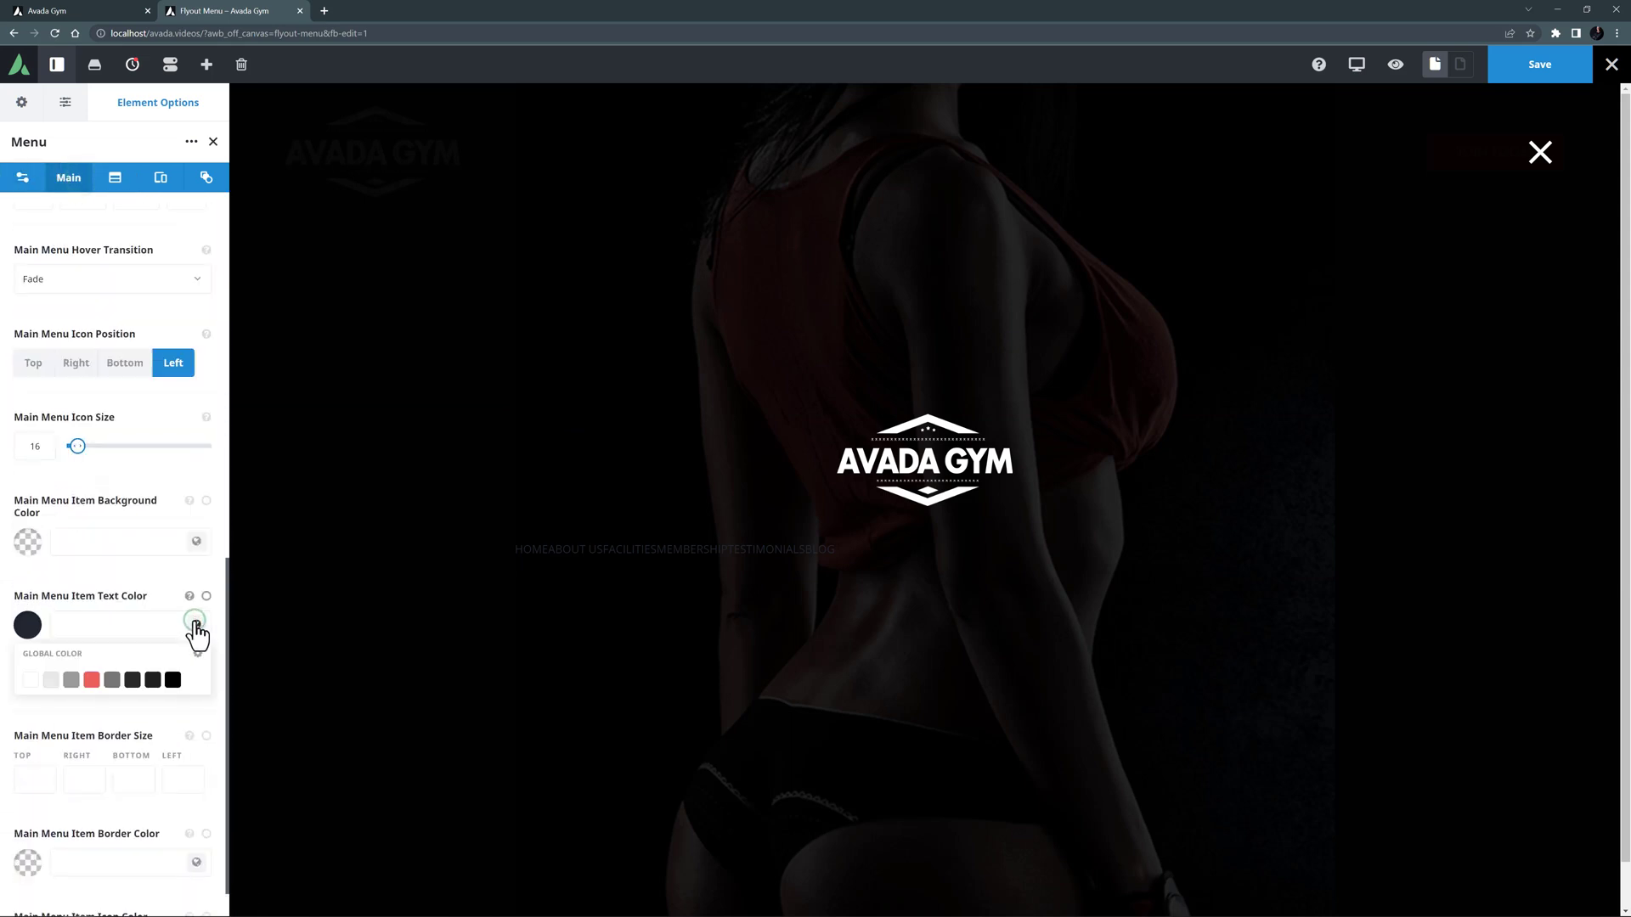
left_click(33, 680)
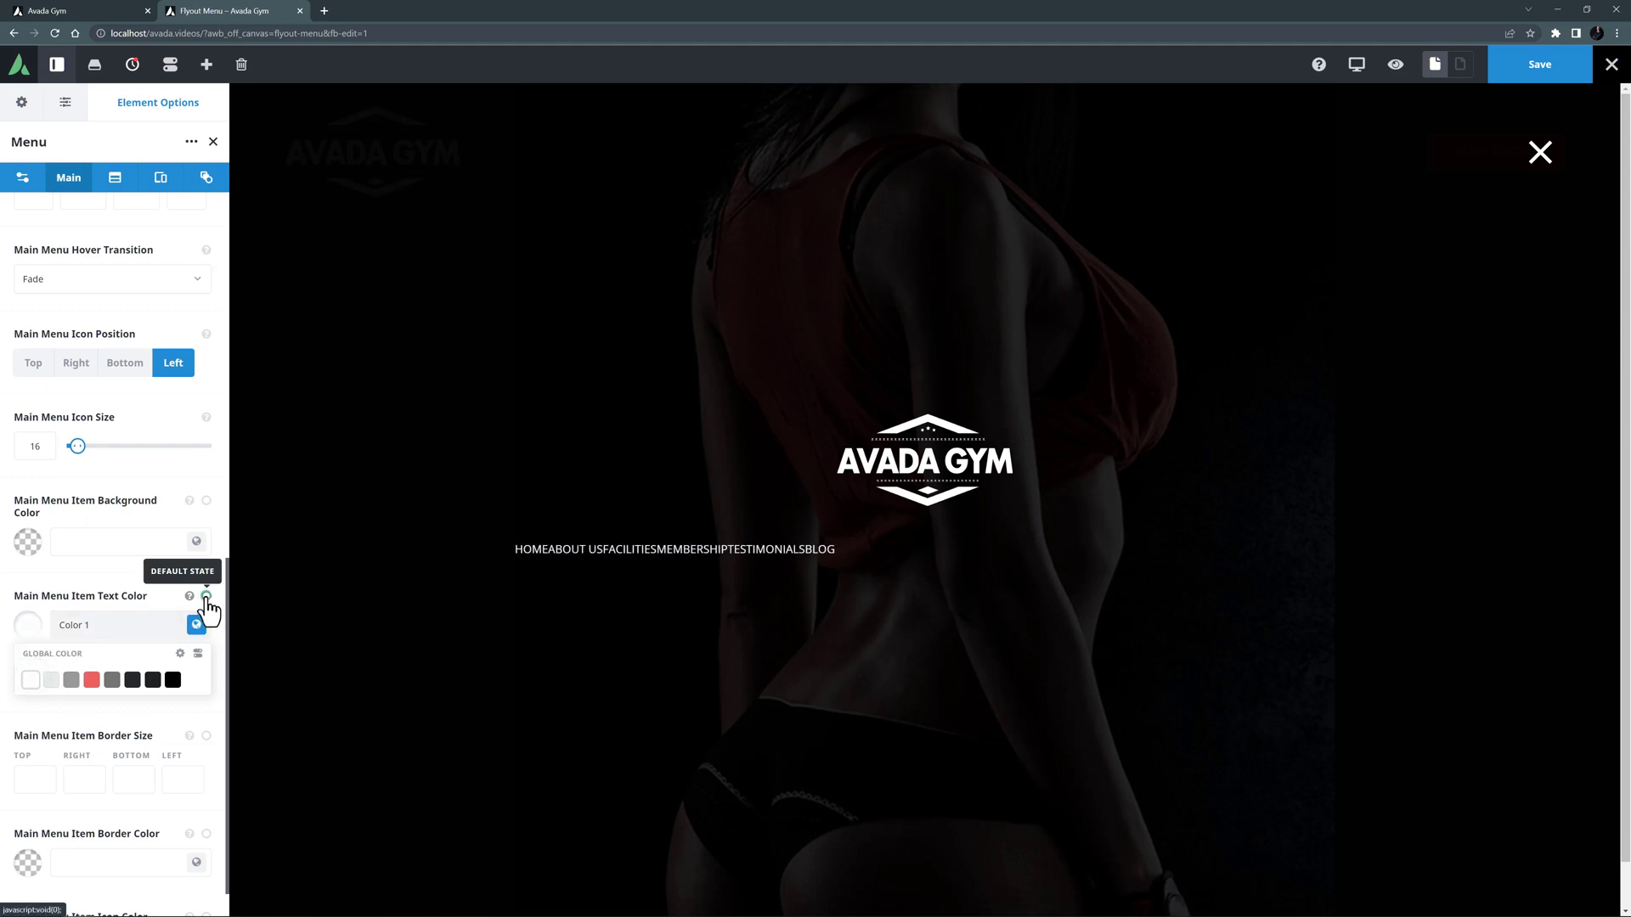
left_click(197, 625)
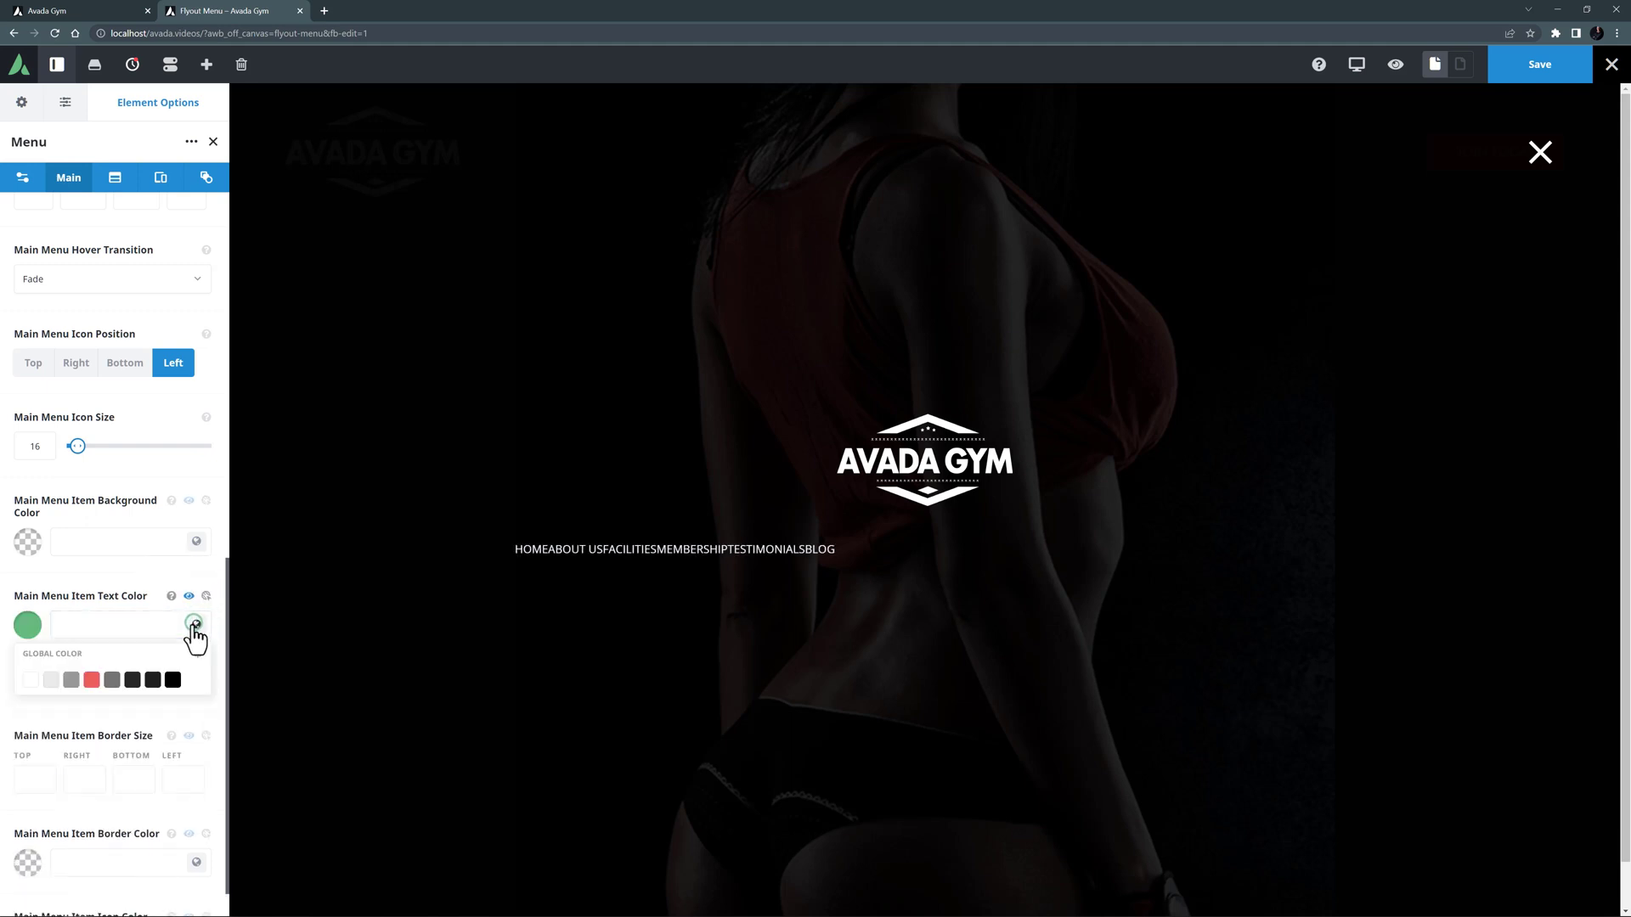
left_click(91, 679)
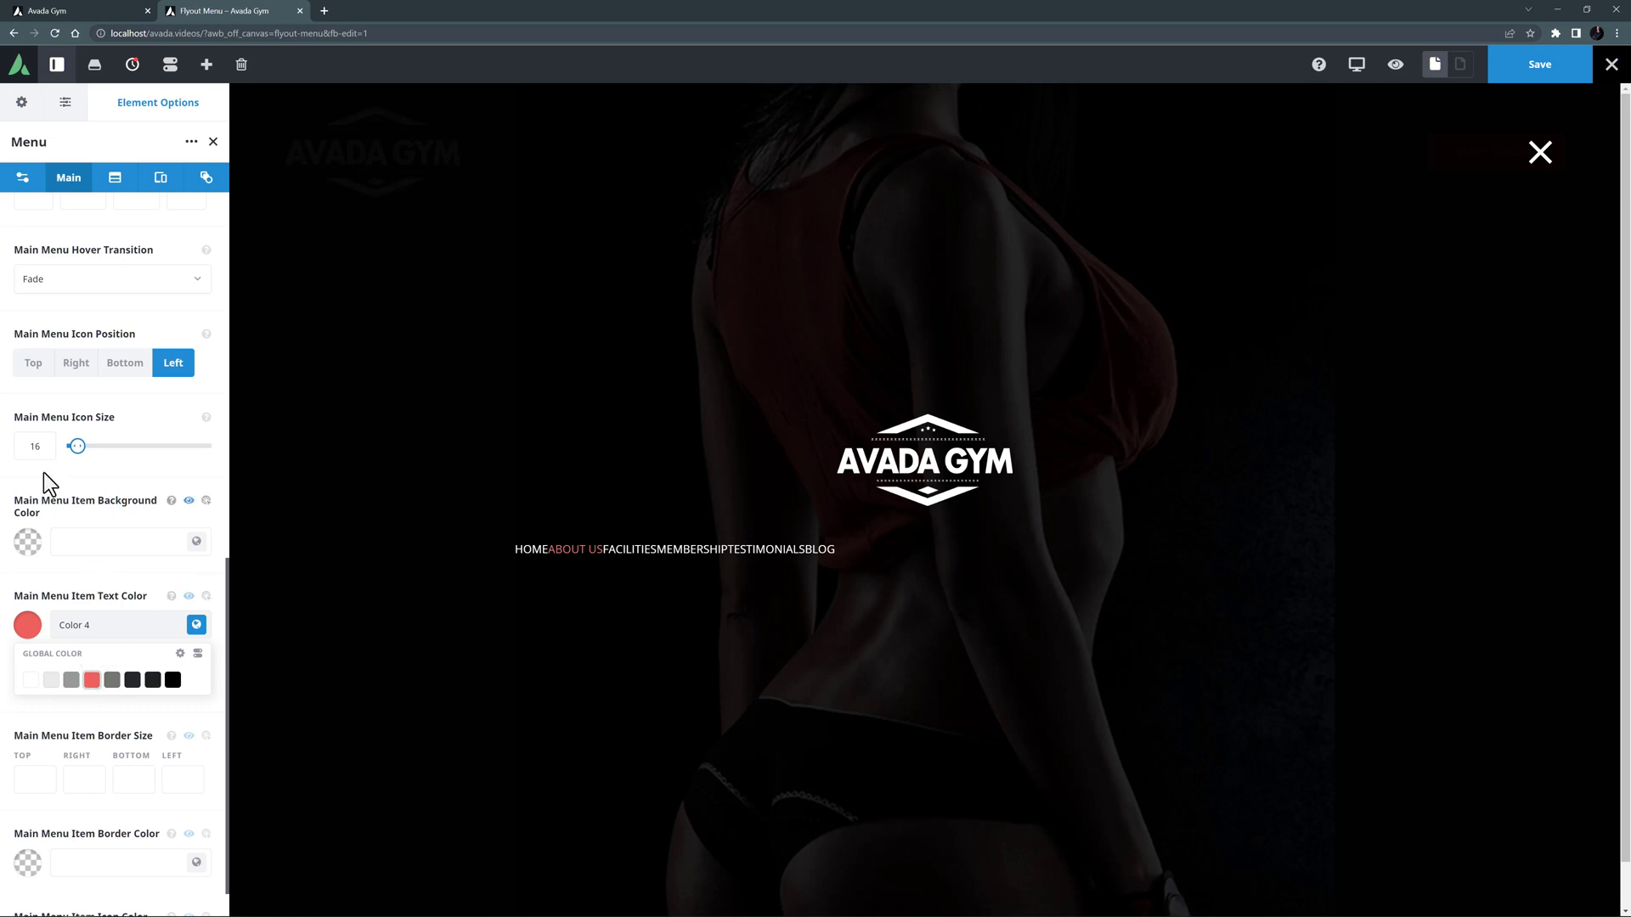
Make the menu Vertical with 18px font size and centred item text
left_click(24, 178)
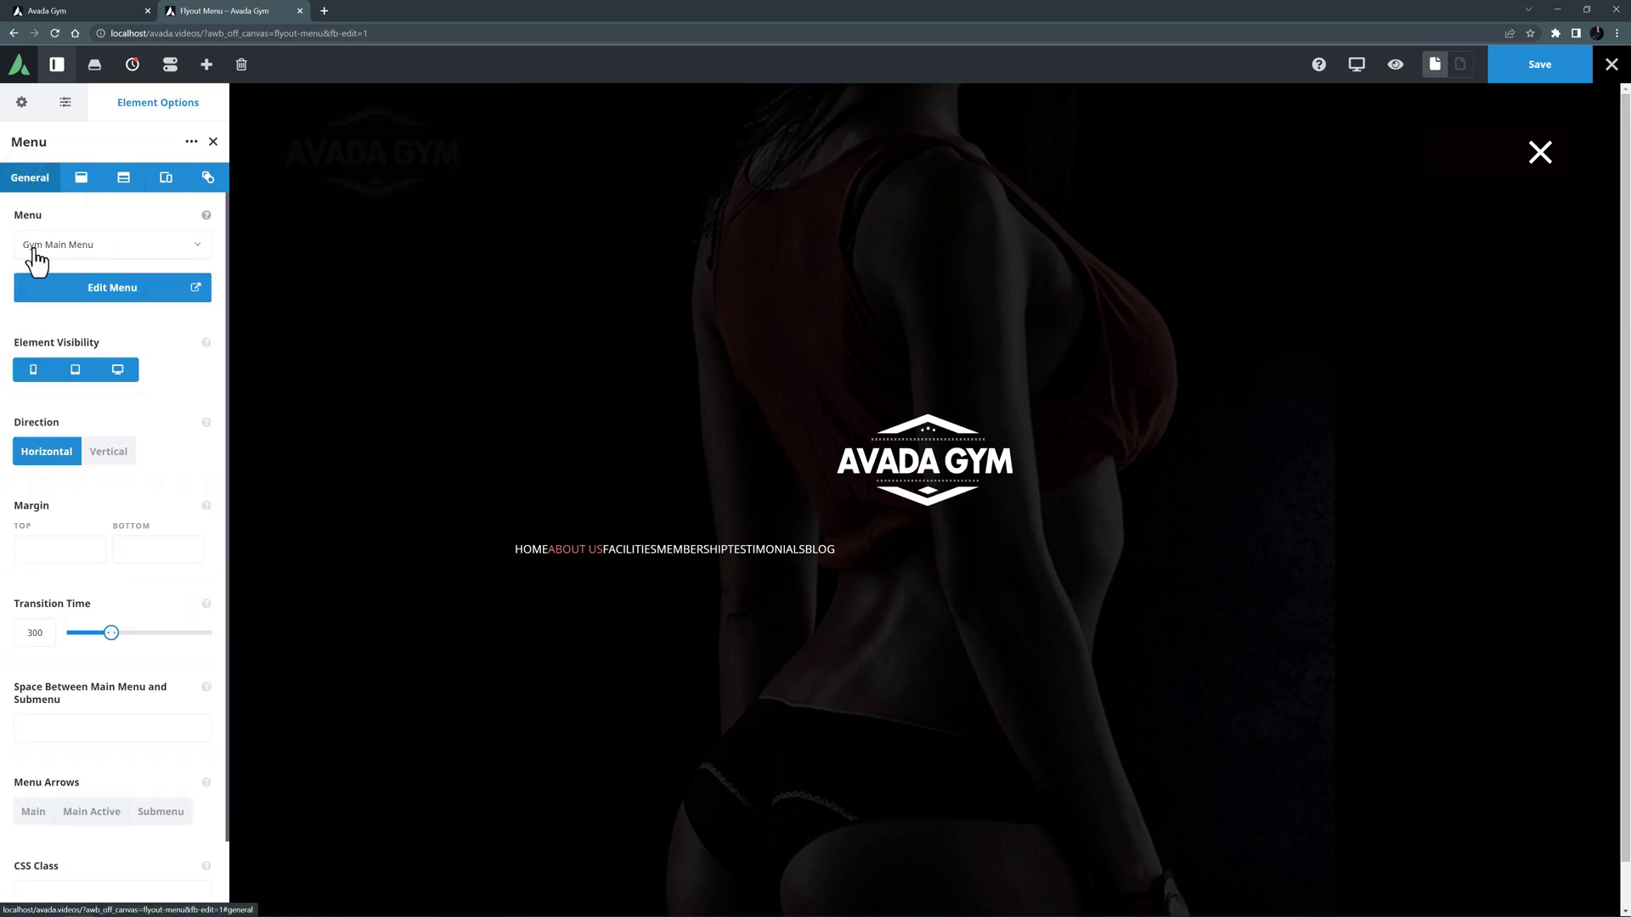
left_click(97, 457)
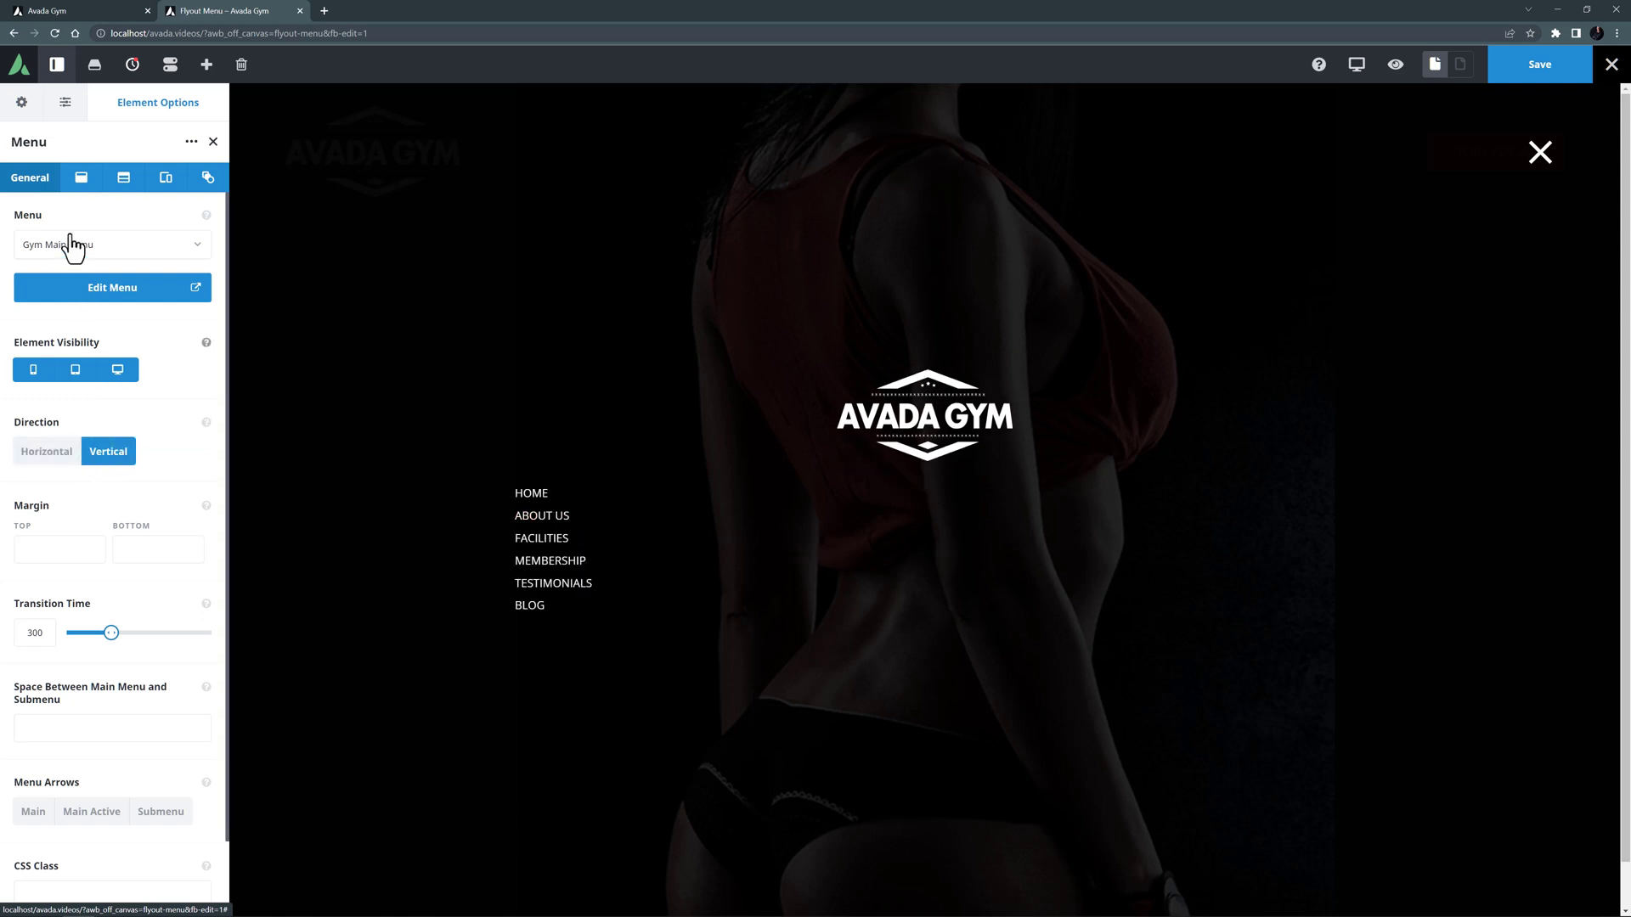
left_click(79, 181)
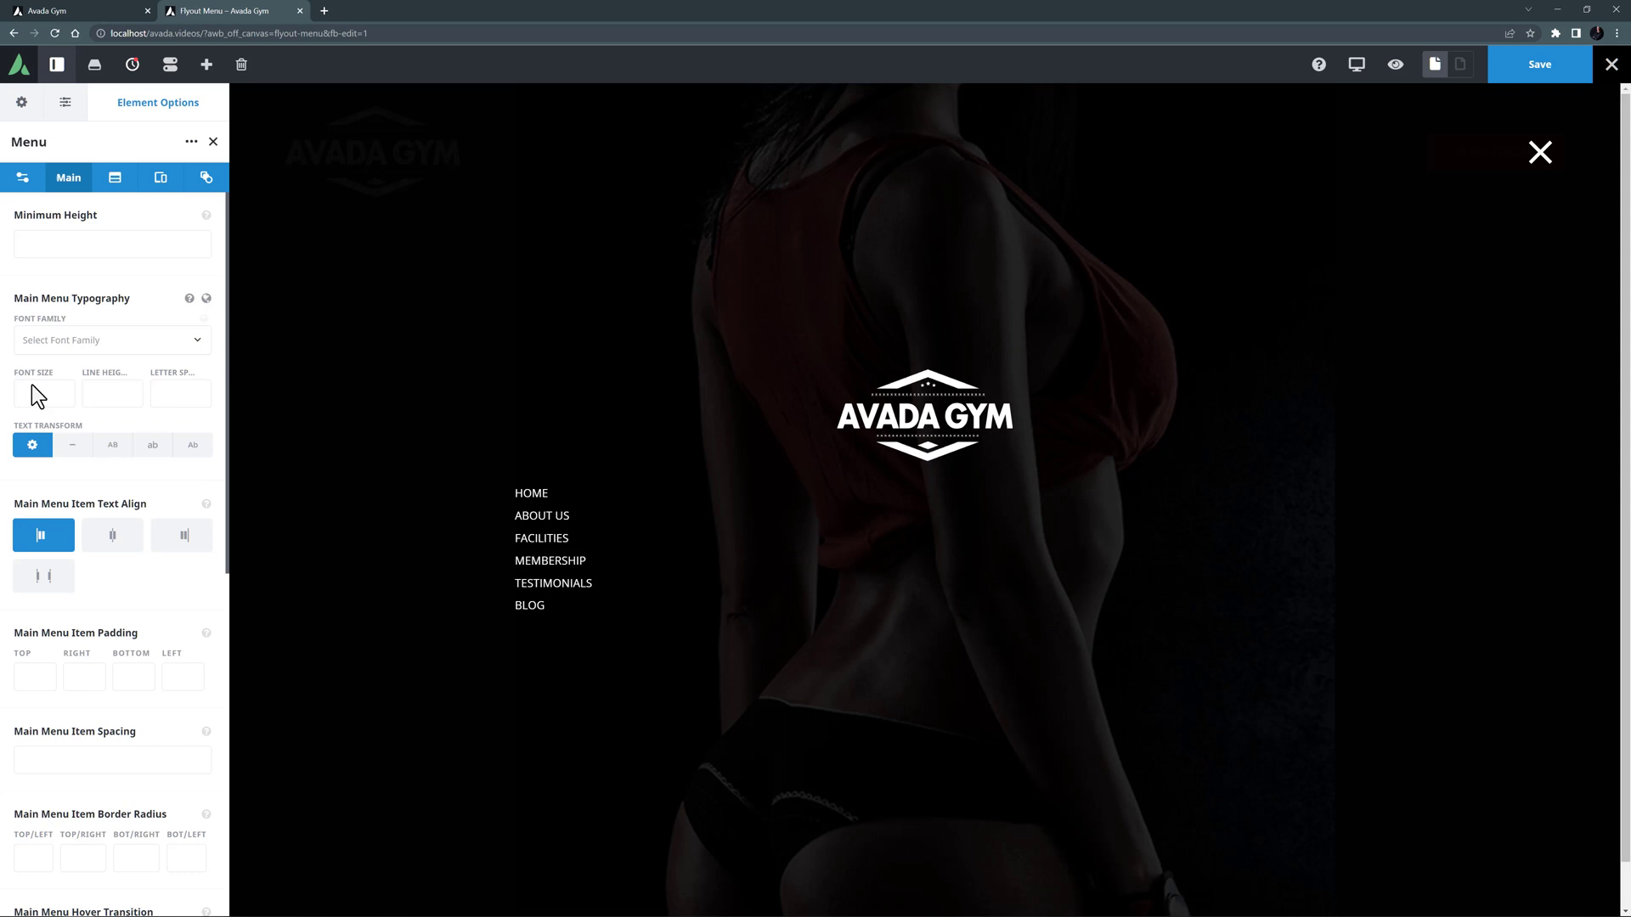
left_click(31, 390)
type("18px")
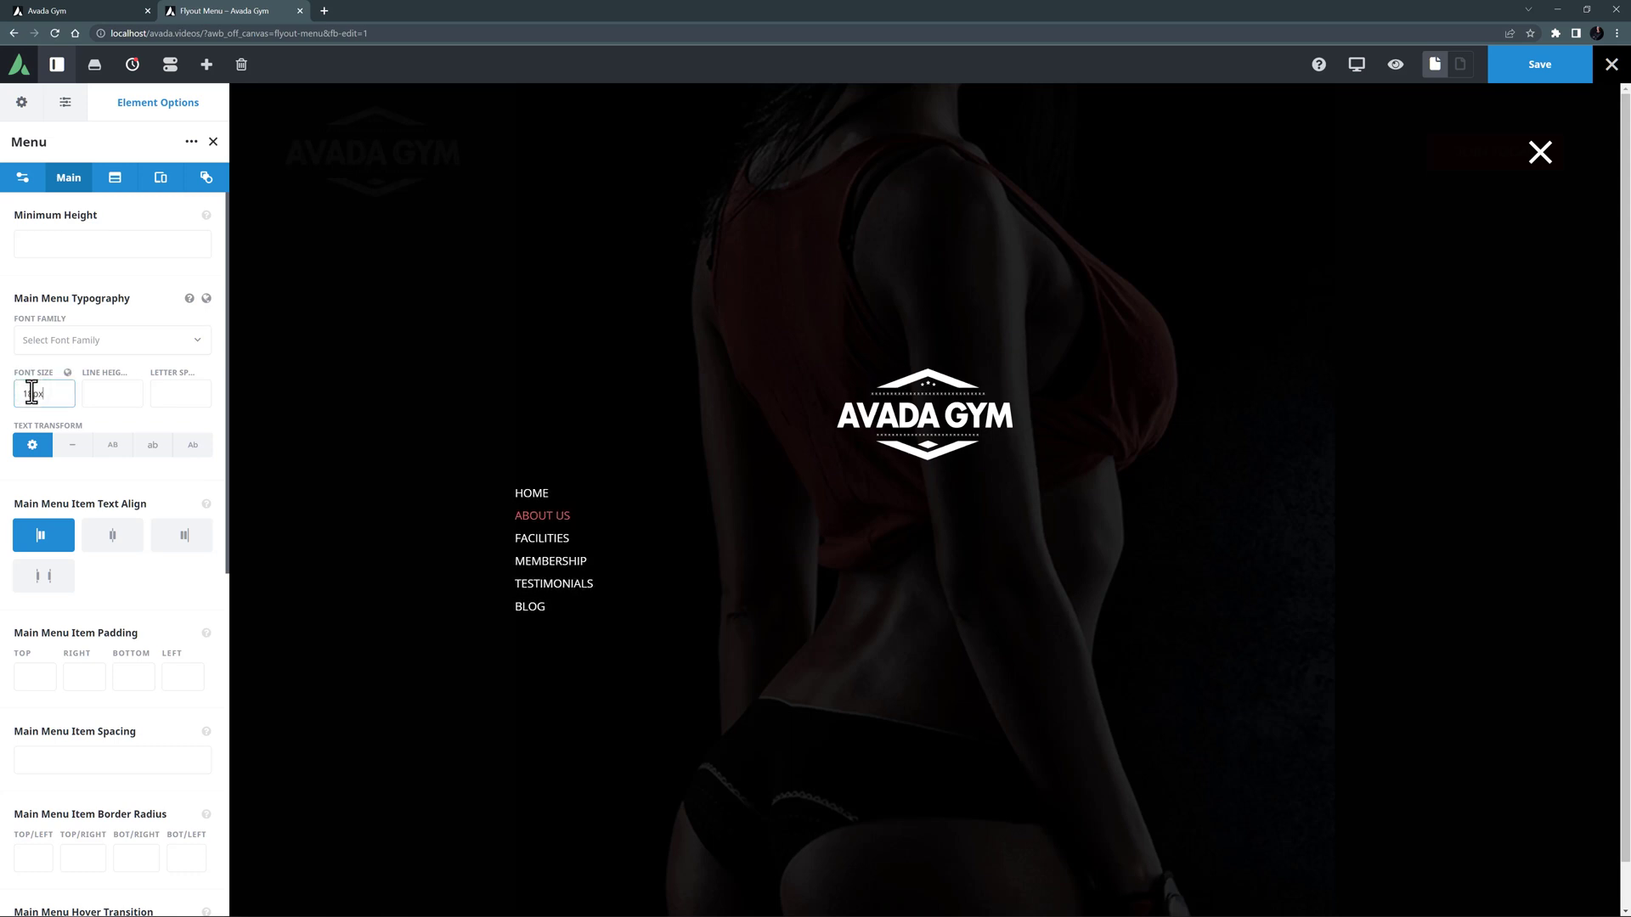
key("Tab")
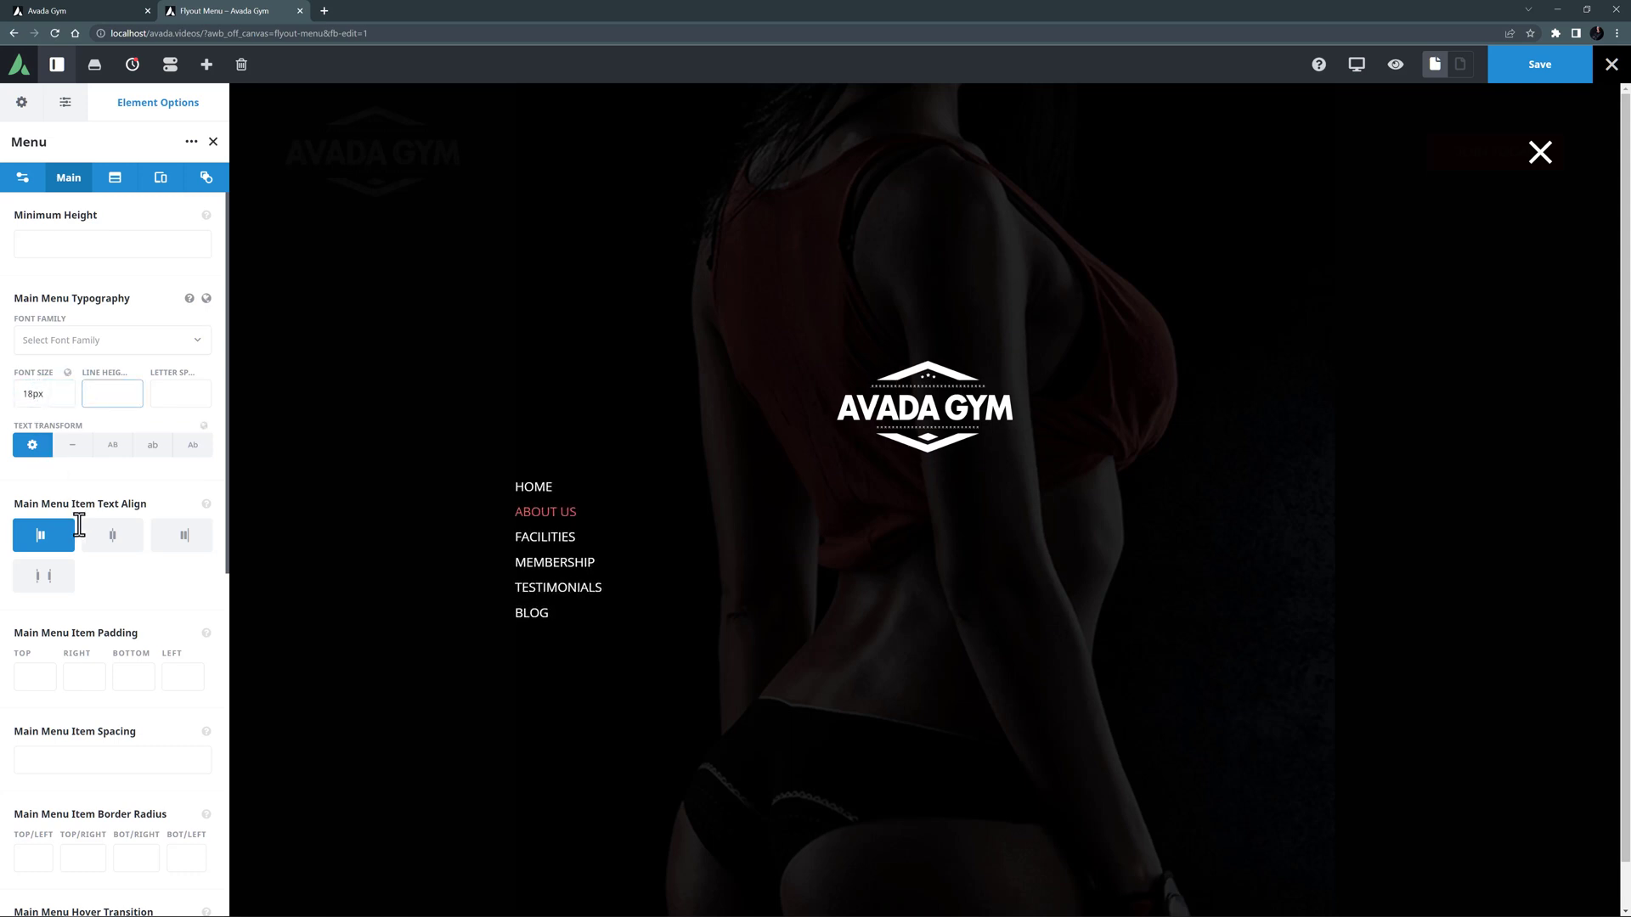
left_click(110, 539)
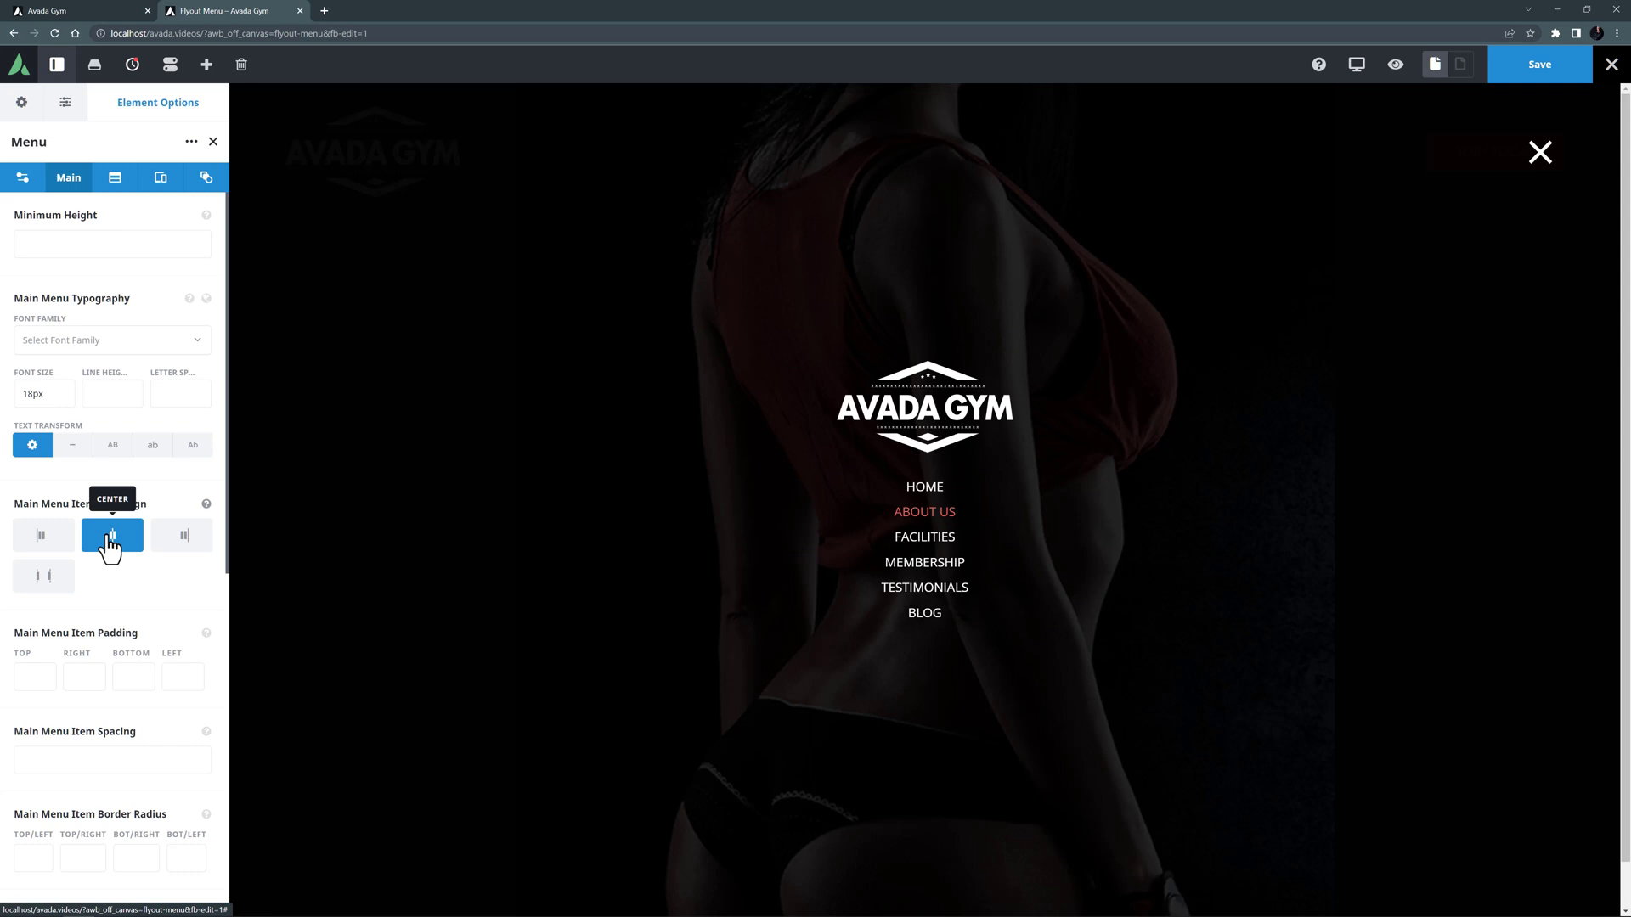
Space the menu items 30px apart and set Collapse to Mobile Breakpoint to Never
scroll(100, 573, "down", 4)
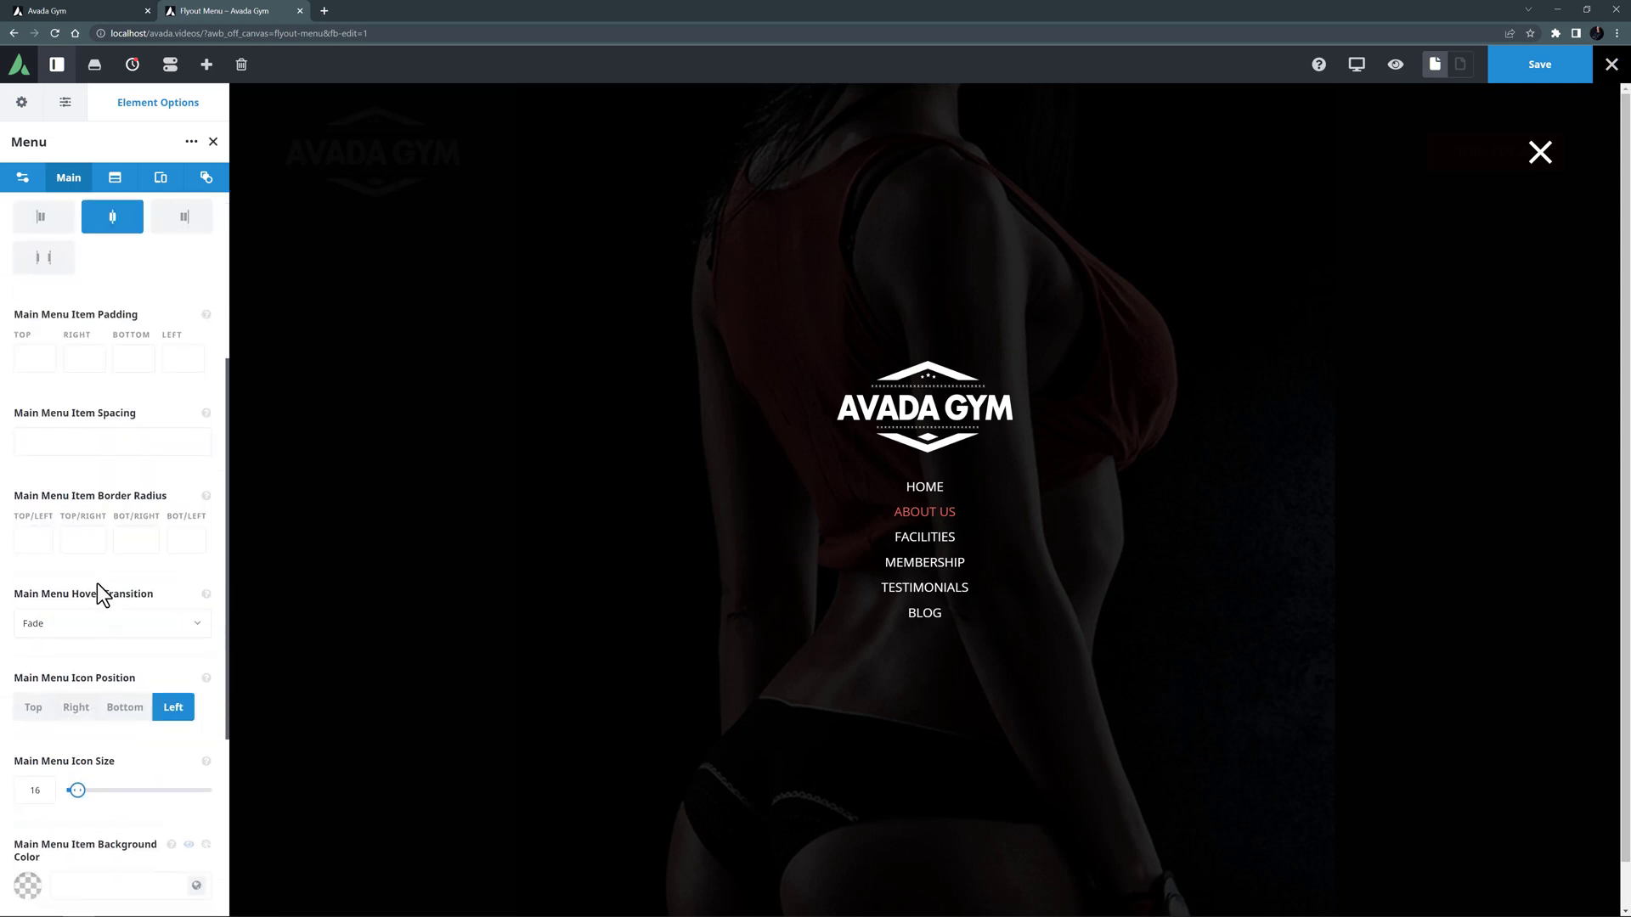
left_click(54, 405)
left_click(44, 439)
type("30px")
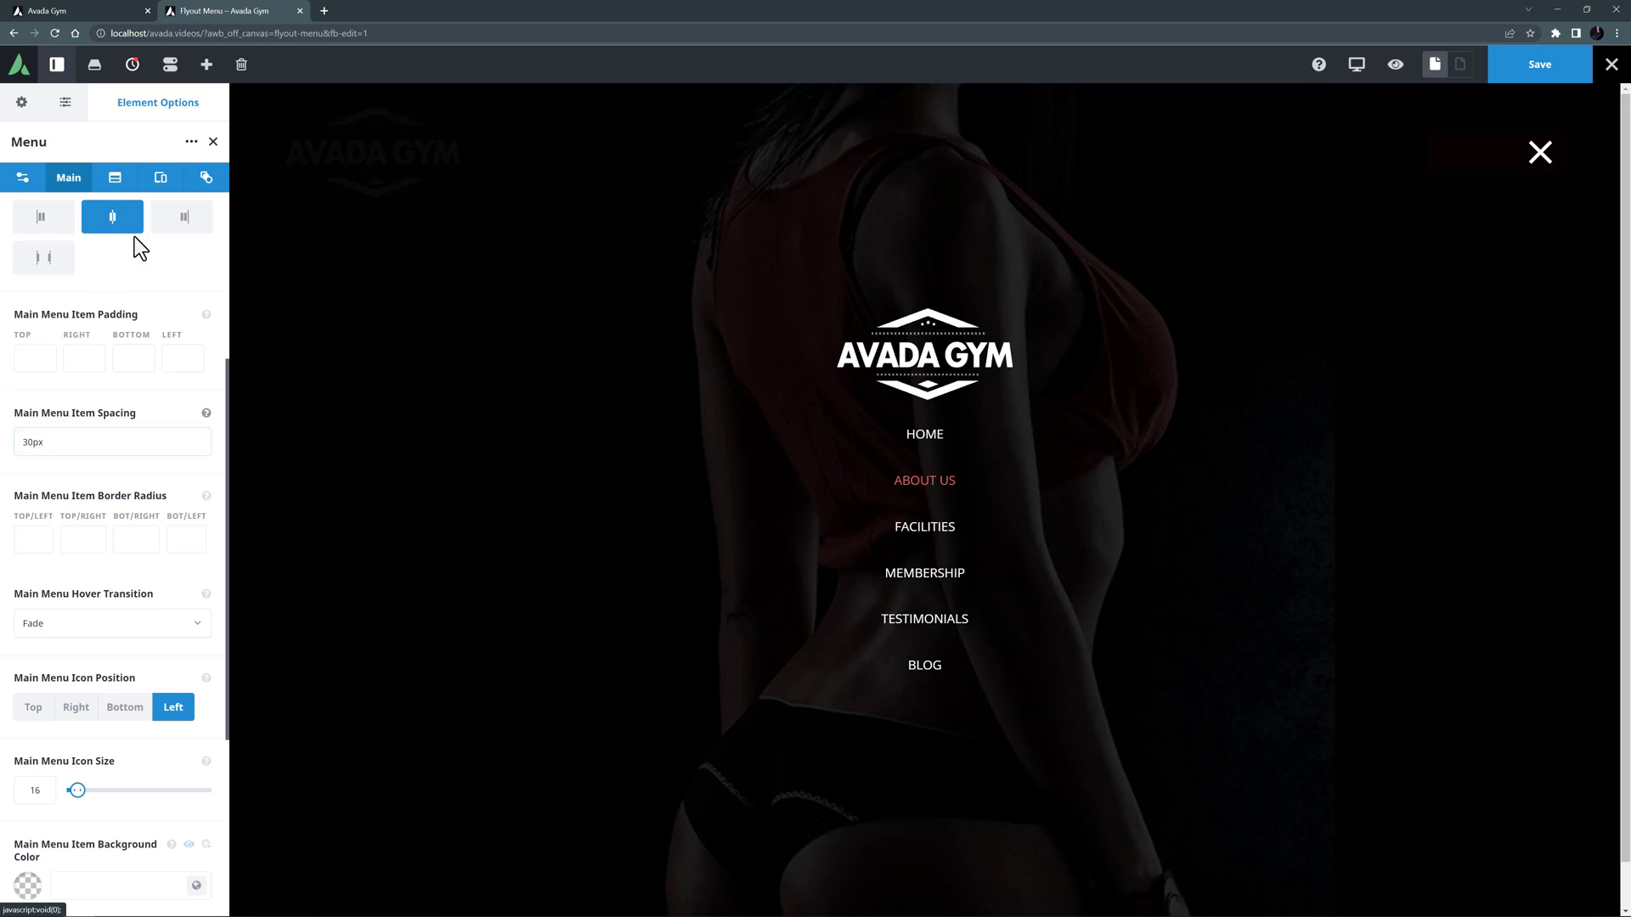
left_click(161, 178)
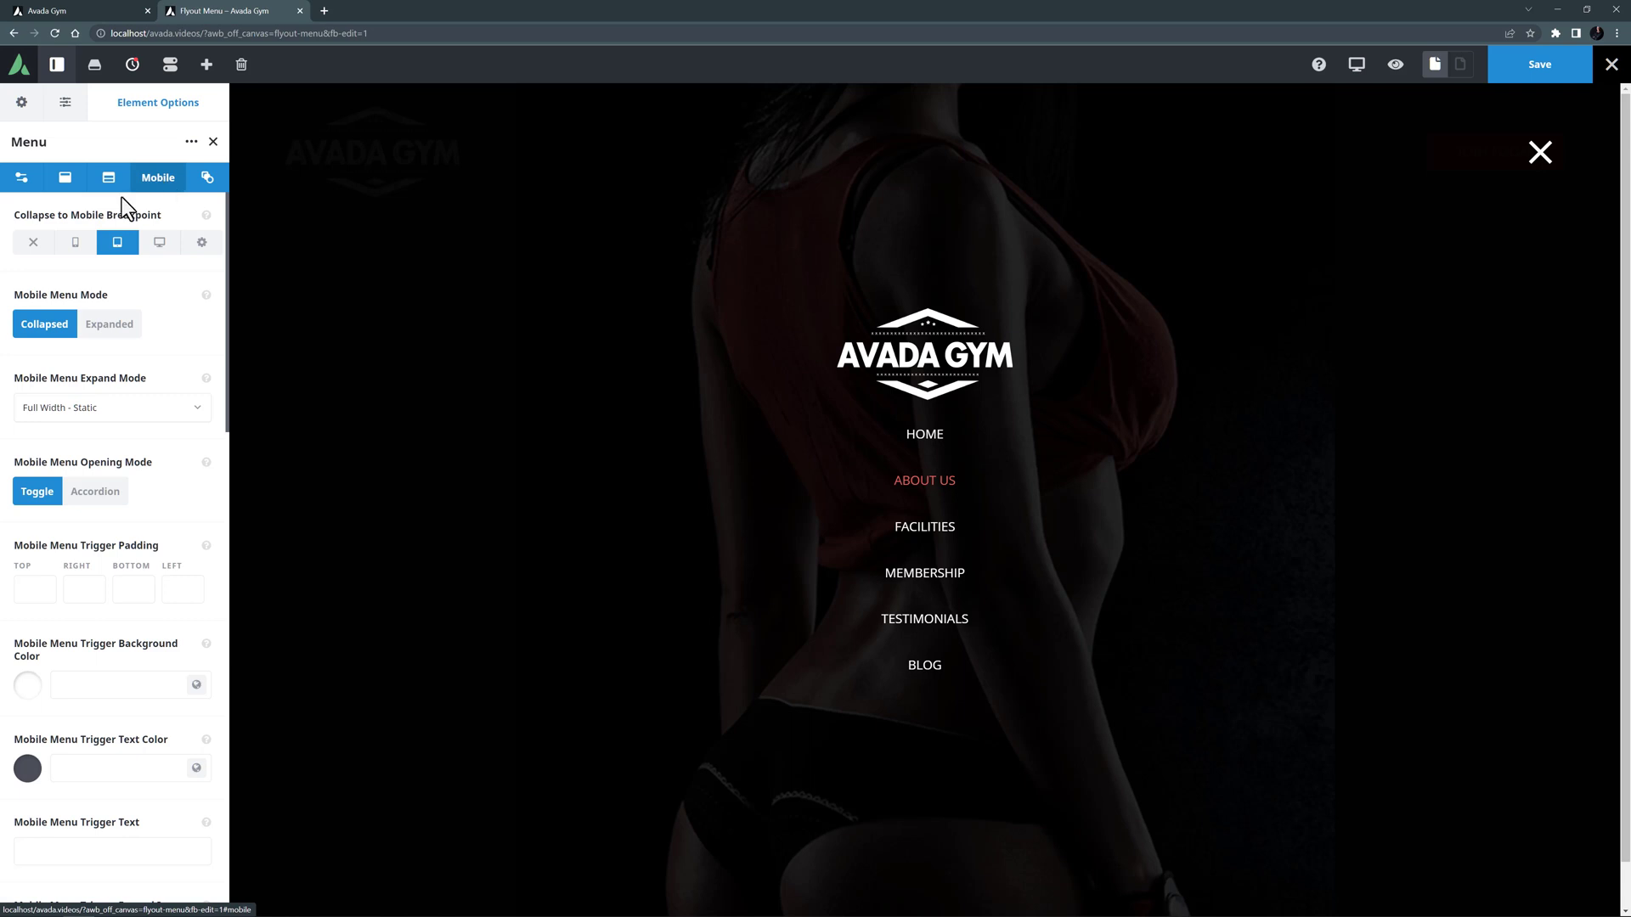
left_click(33, 245)
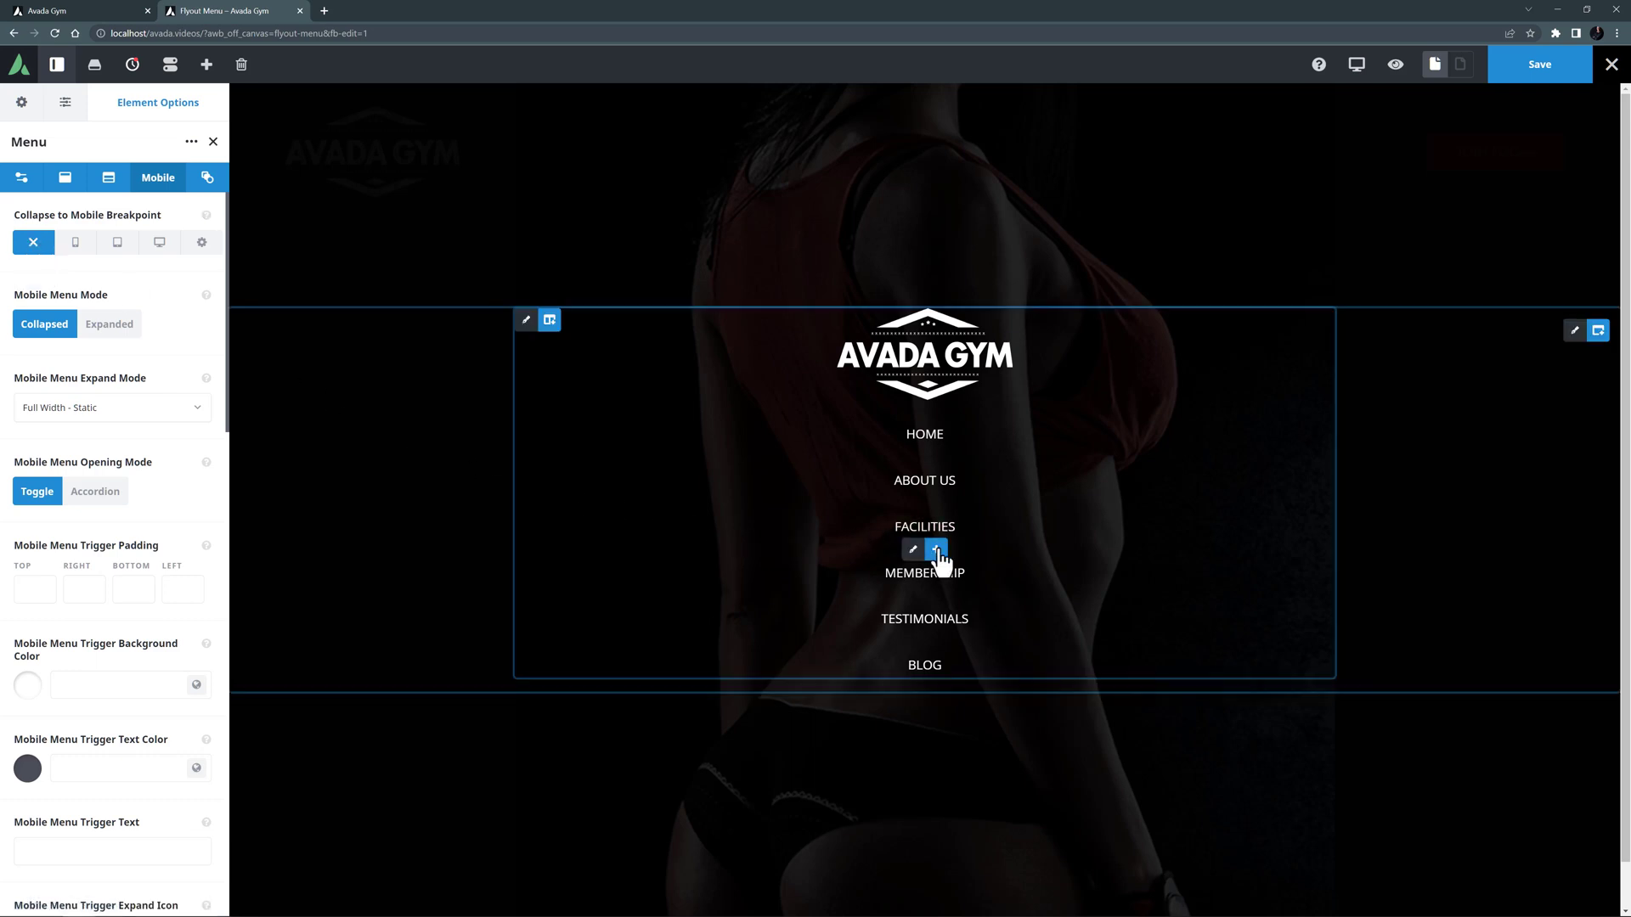
Add a Button element below the flyout menu, linked to the Membership page
left_click(941, 554)
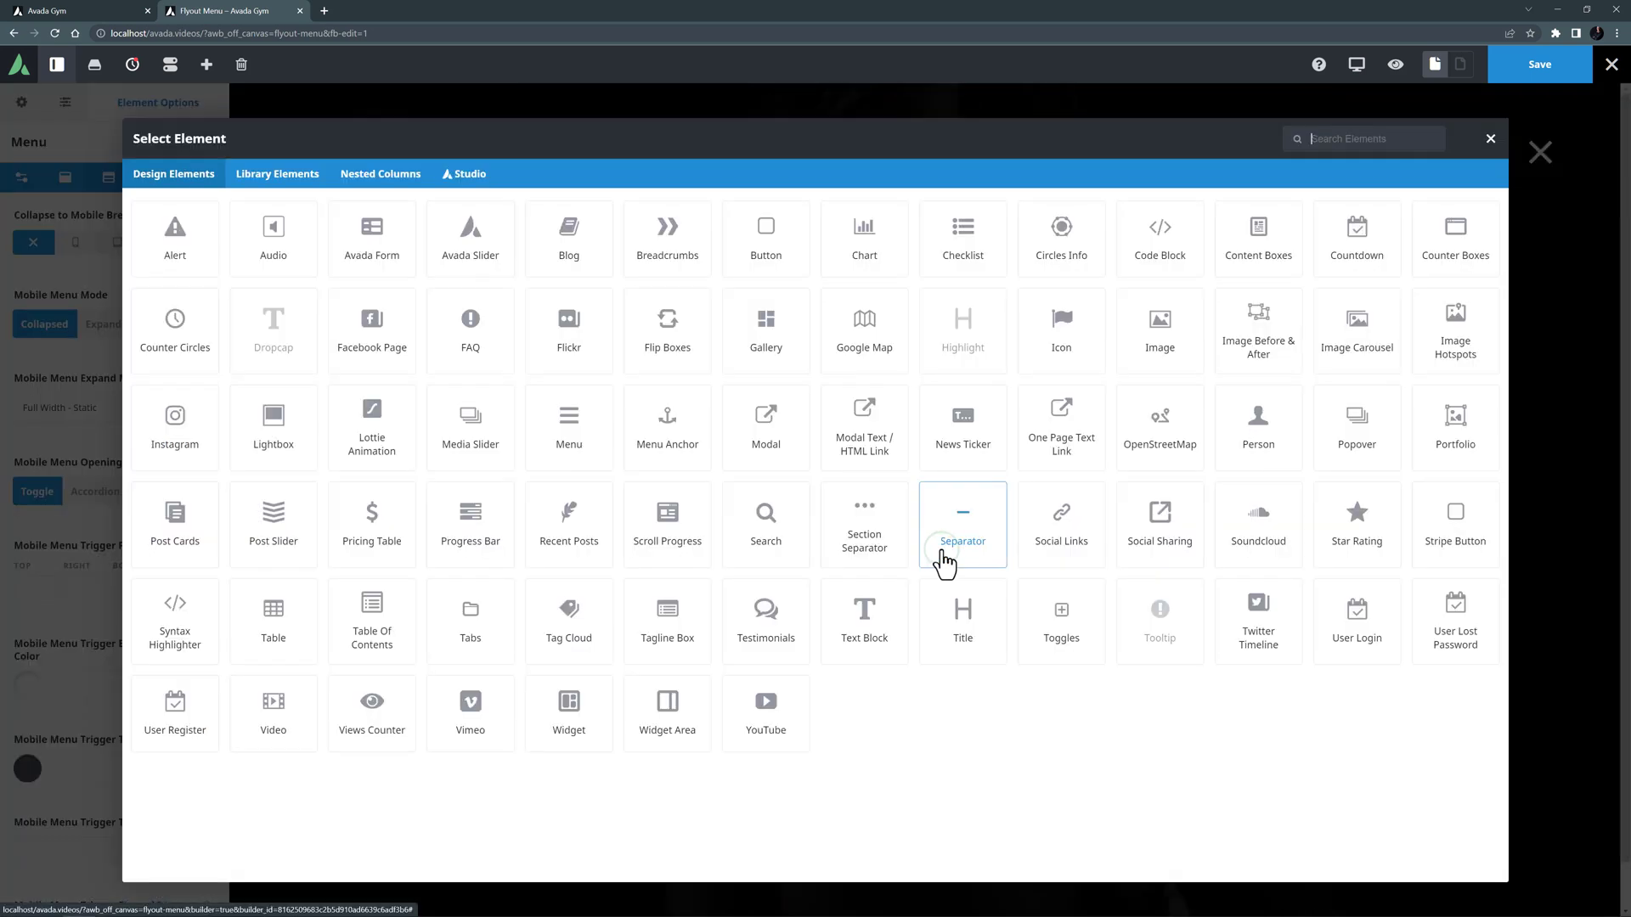
left_click(780, 250)
left_click(201, 244)
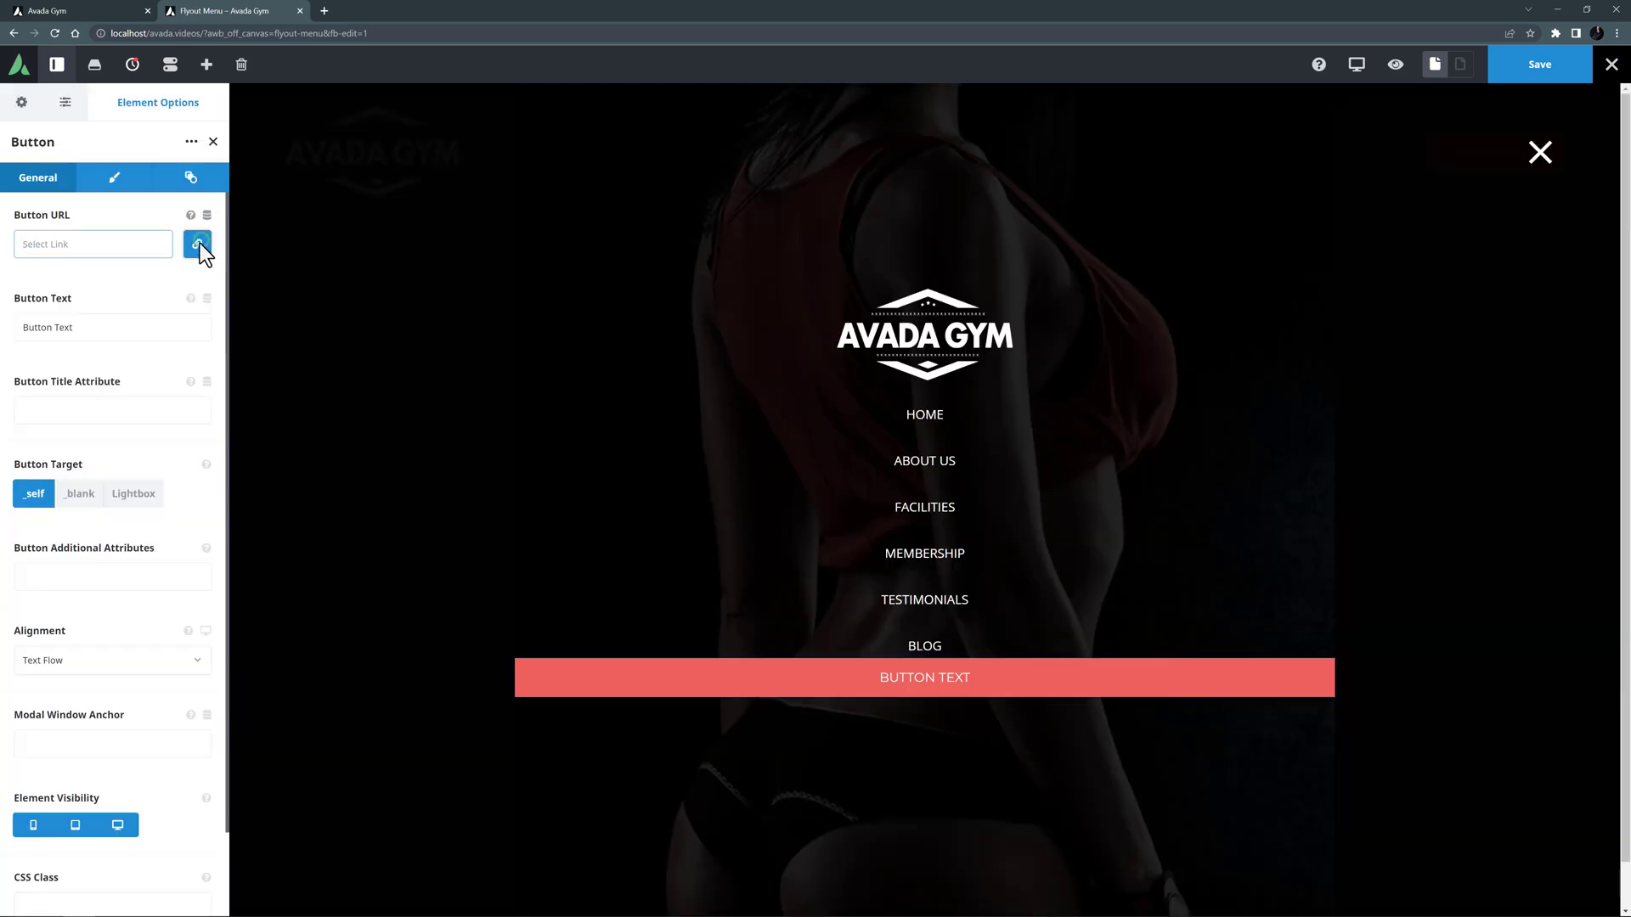
scroll(719, 561, "down", 5)
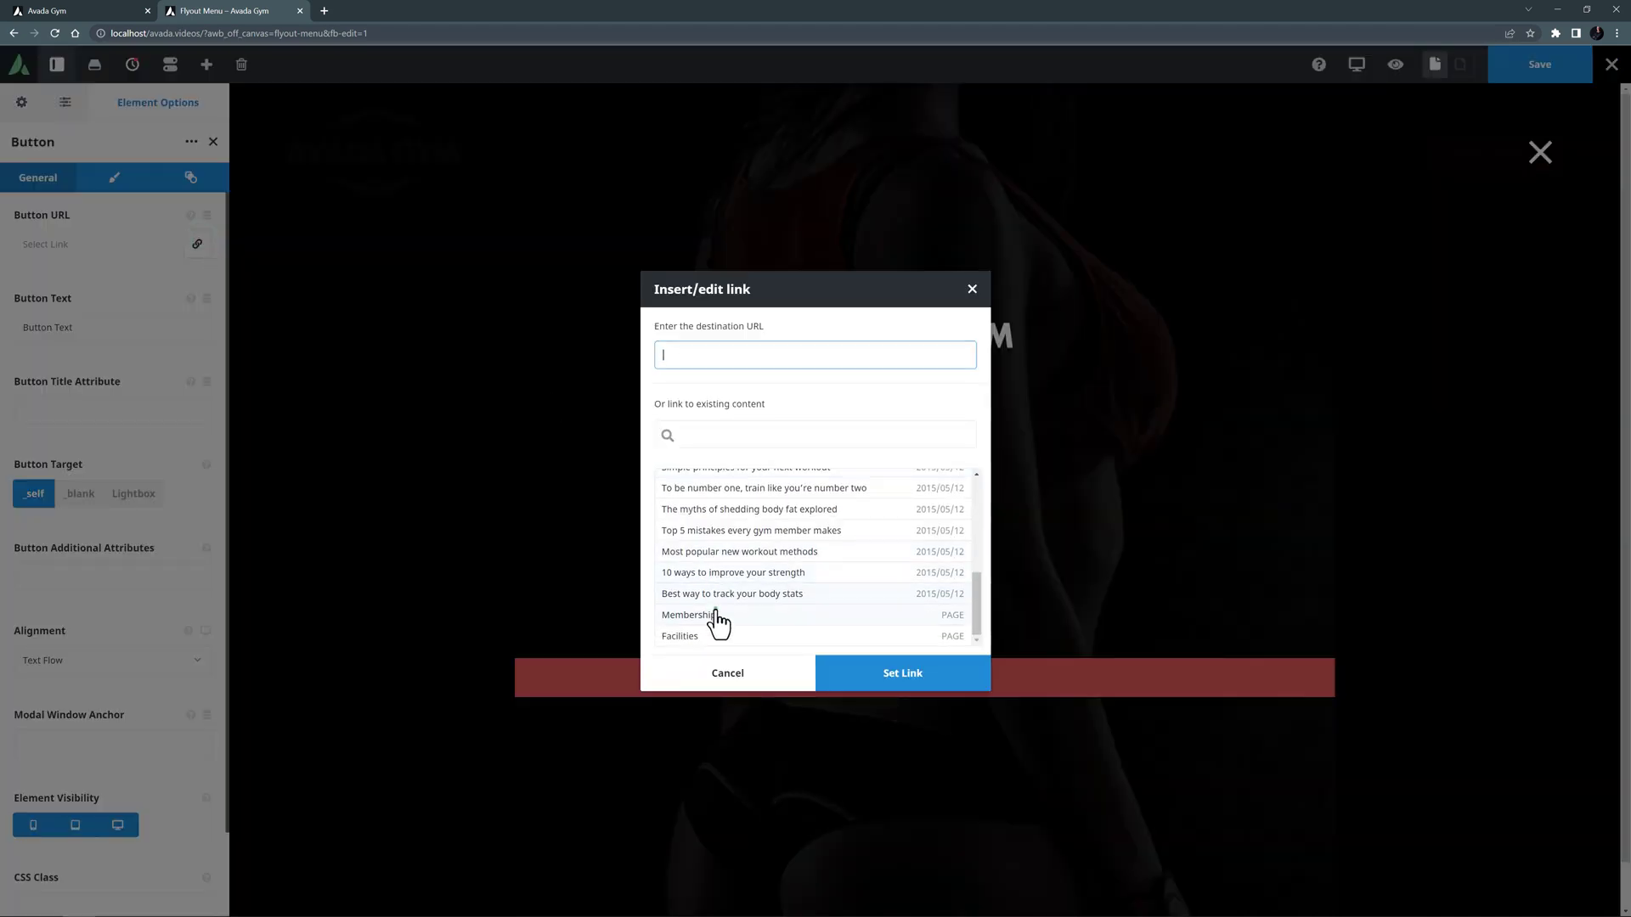
left_click(717, 615)
left_click(840, 673)
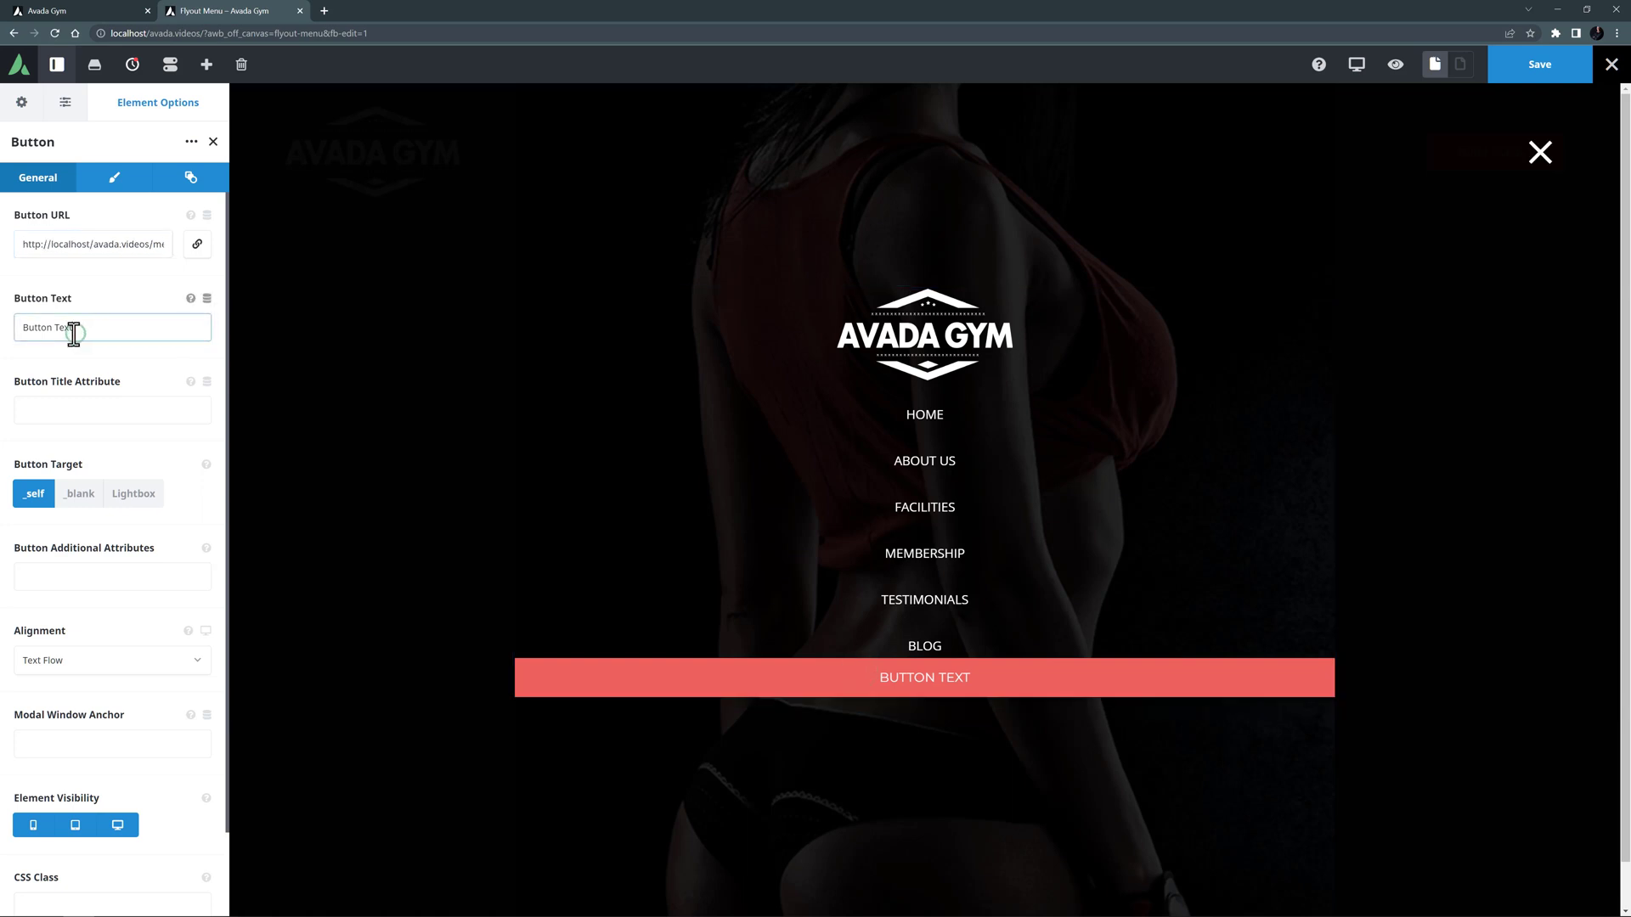
Replace the button label with 'JOIN US TODAY!' and centre the button
triple_click(72, 331)
type("JOIN US TODAY!")
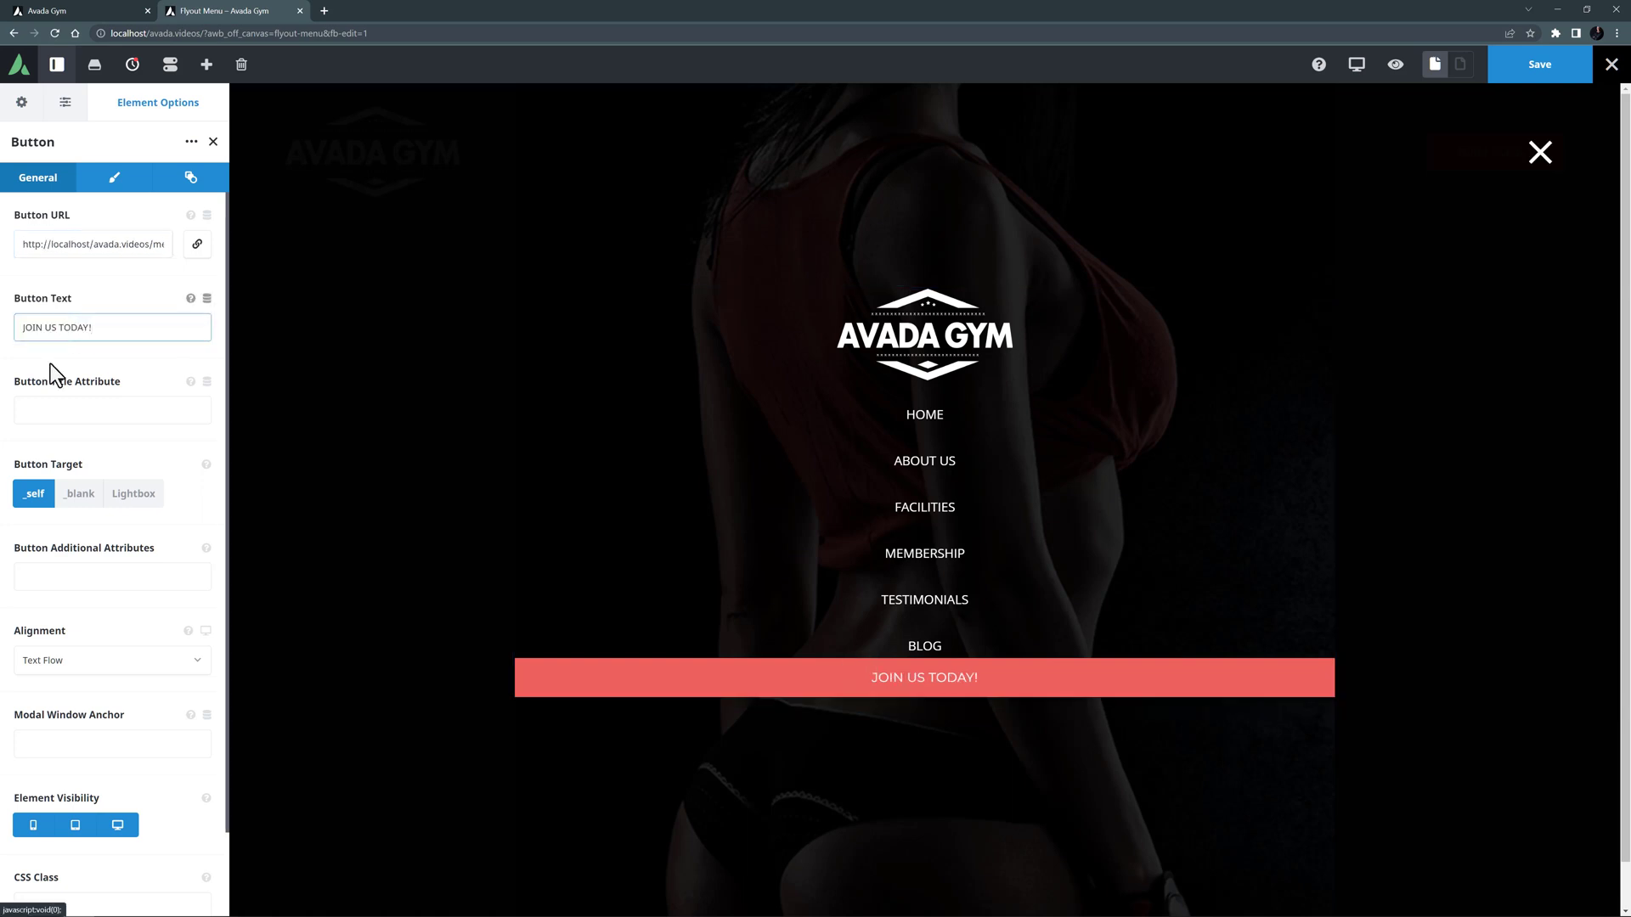
left_click(78, 659)
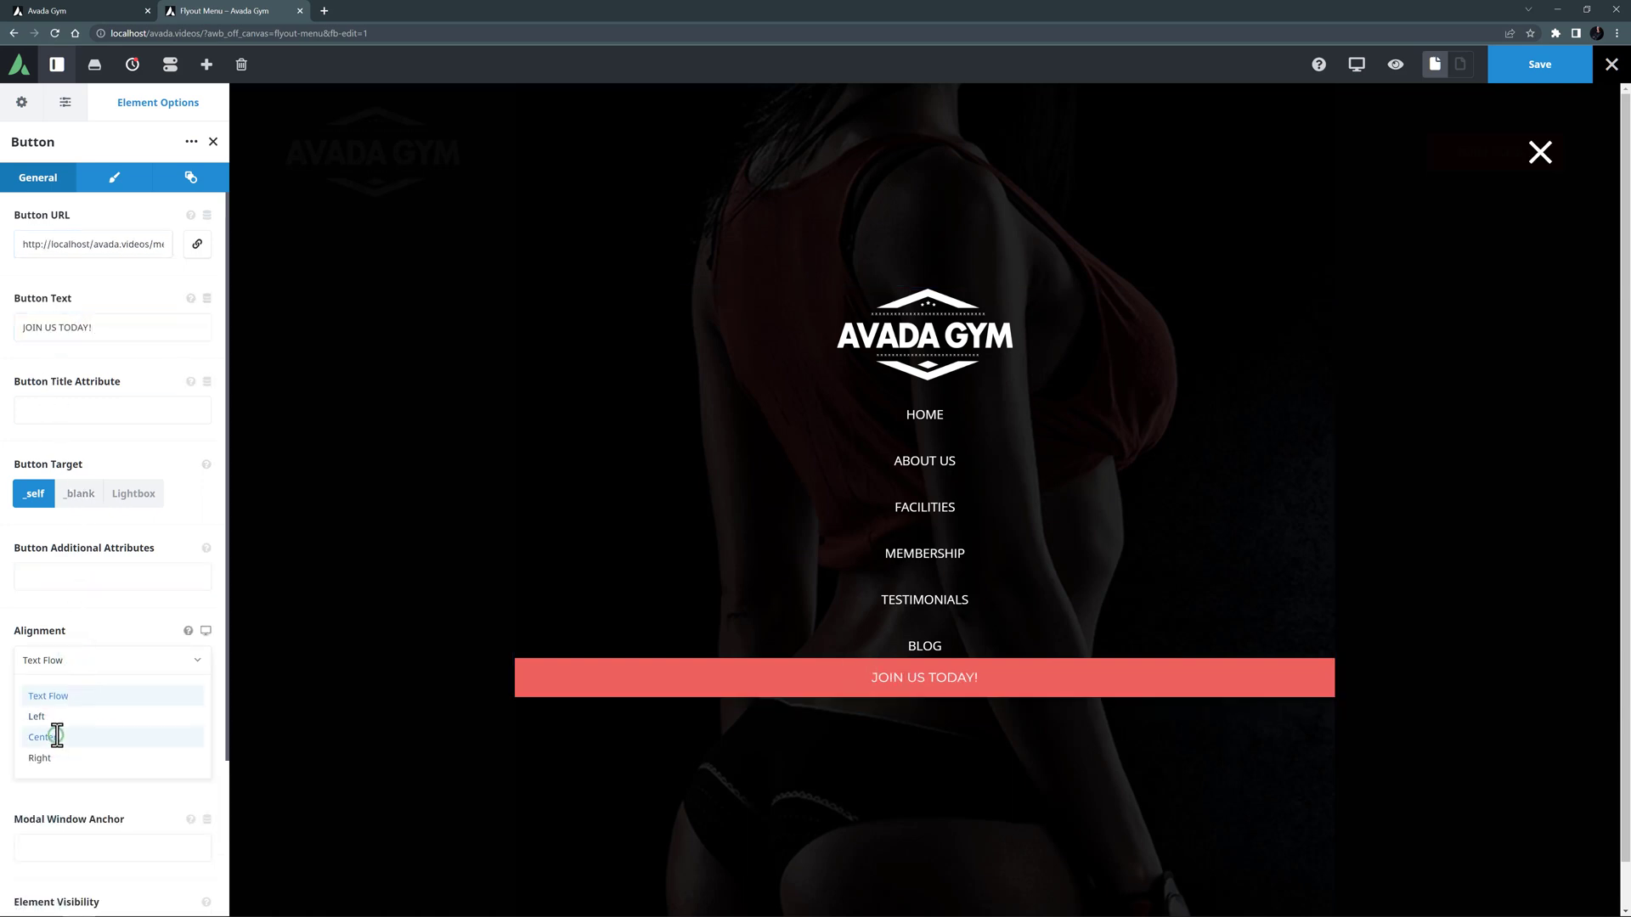
left_click(60, 735)
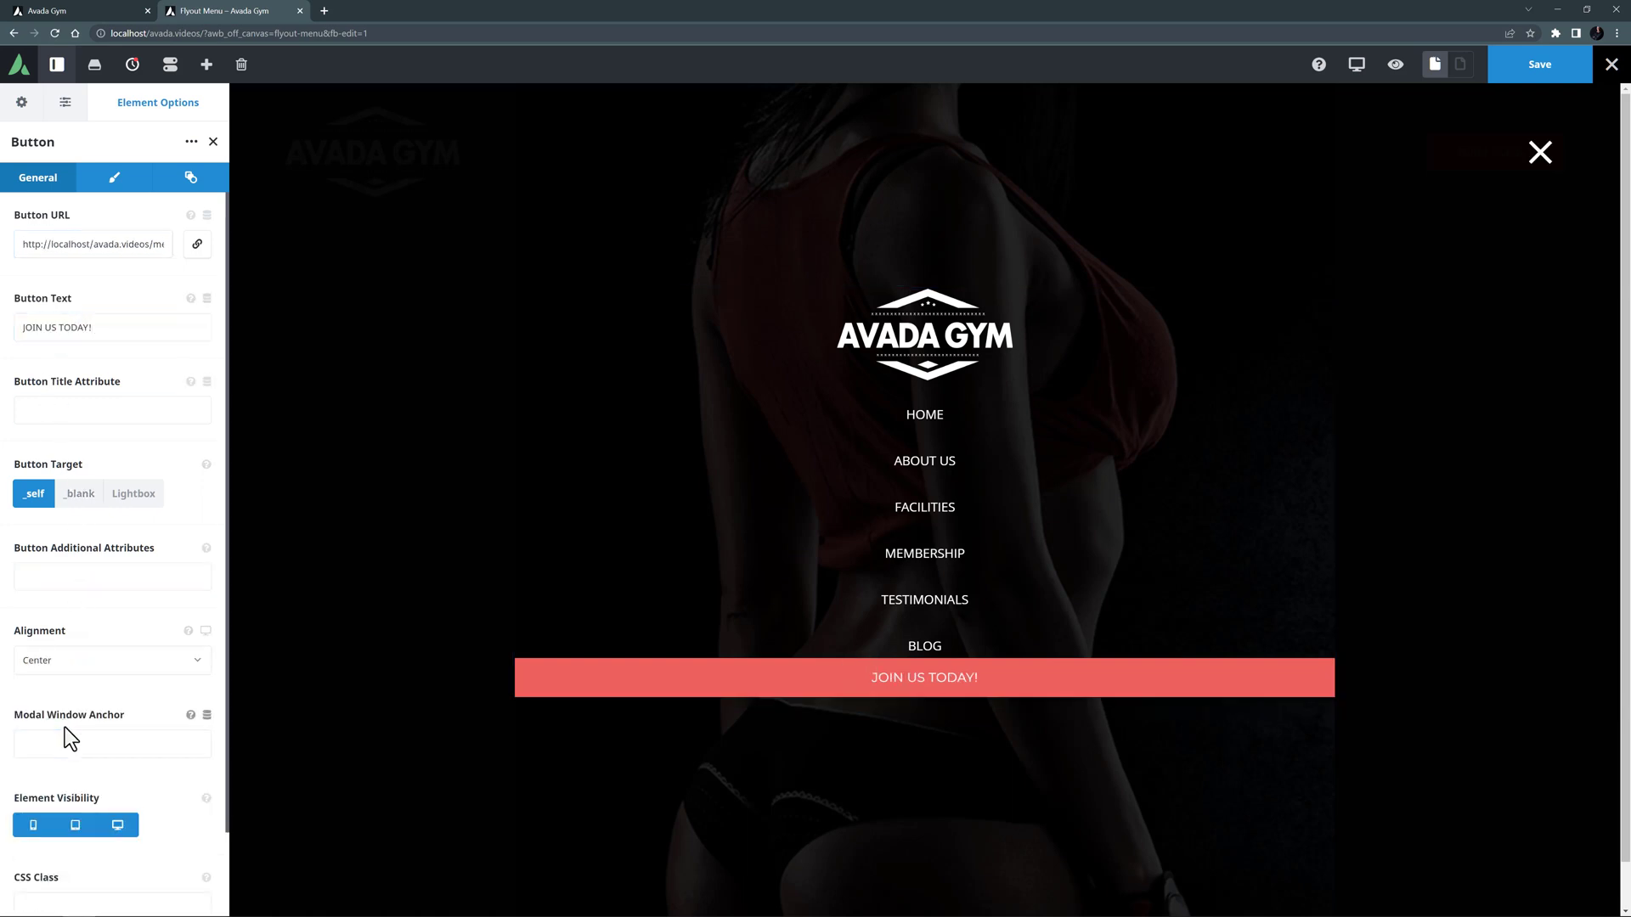
Give the button XLarge size, Button Span No, and a 30px top margin
left_click(100, 180)
left_click(75, 517)
left_click(52, 629)
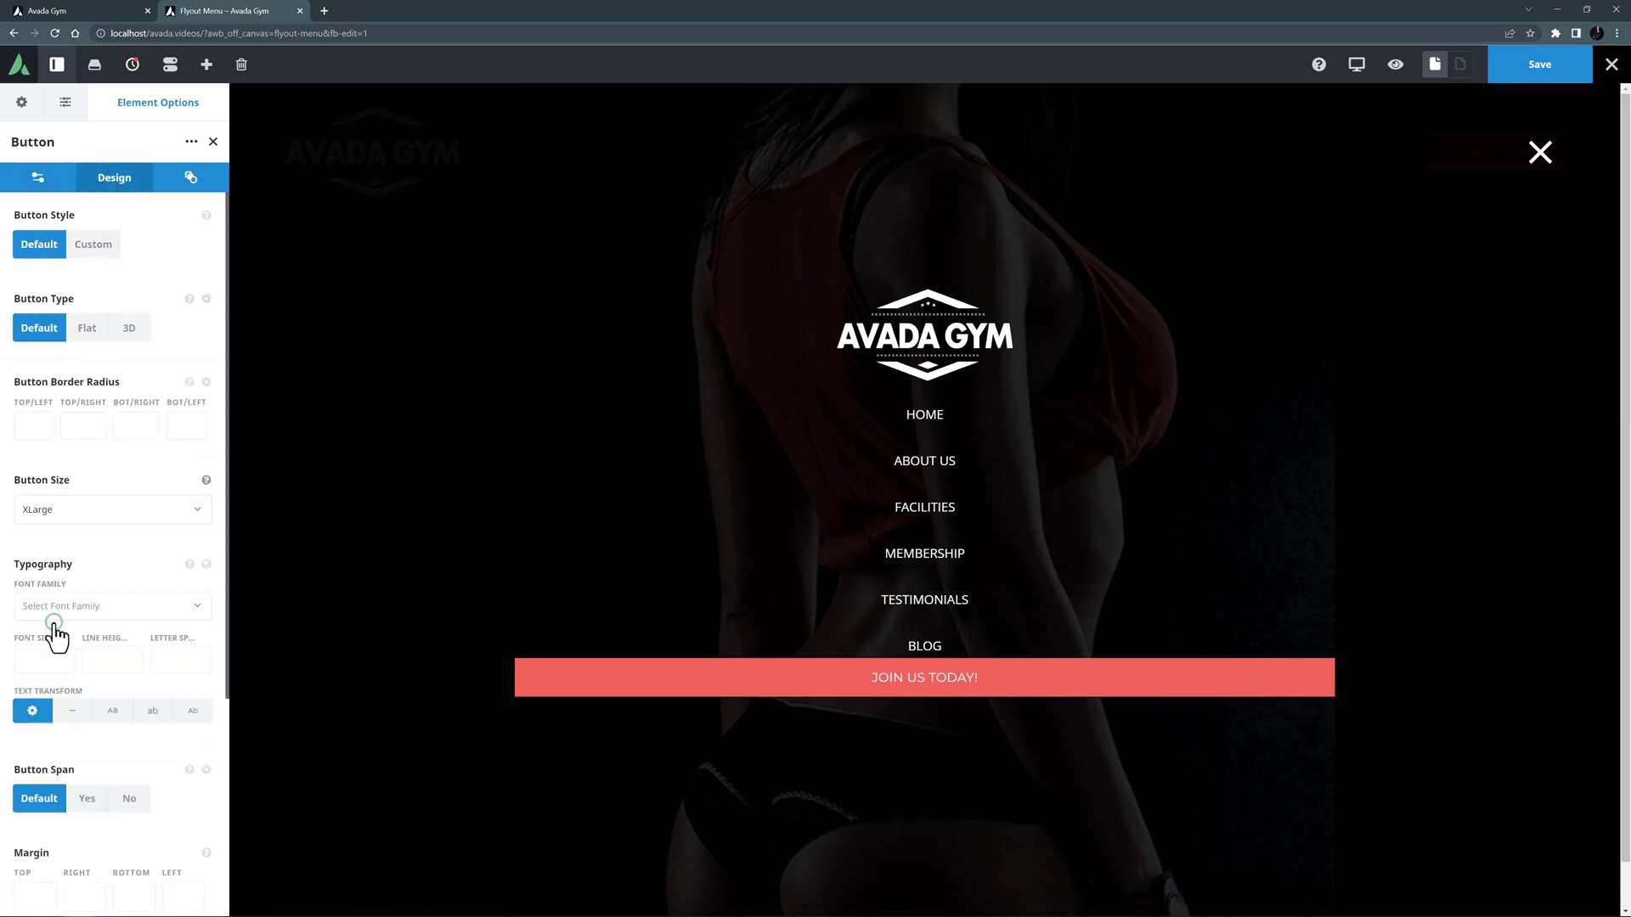
left_click(128, 798)
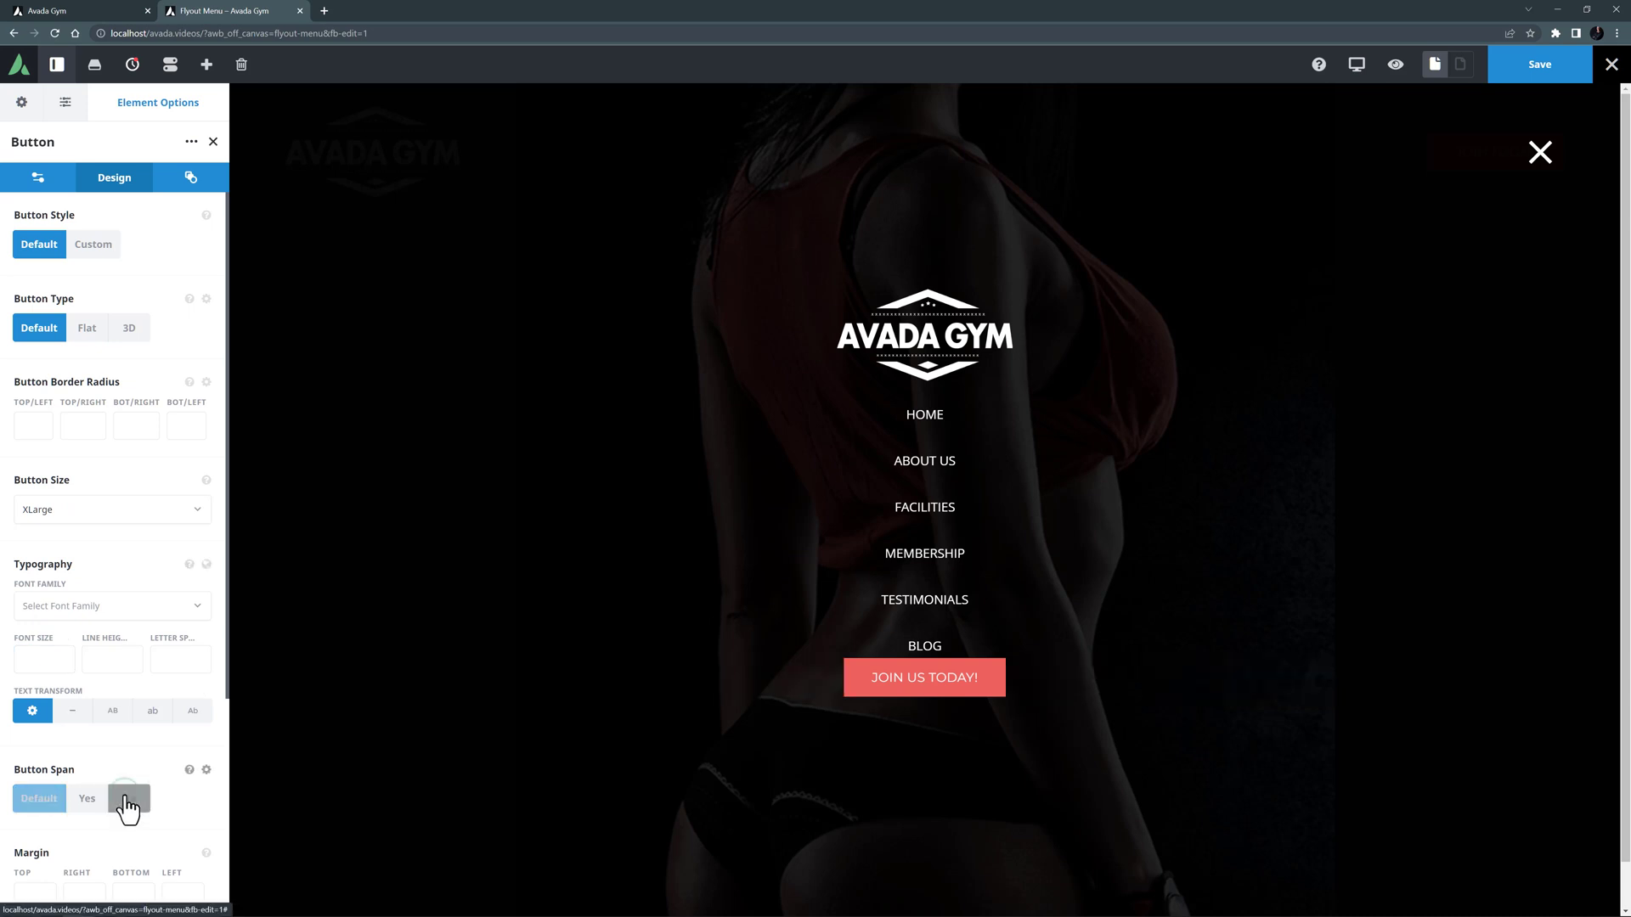
scroll(85, 837, "down", 1)
scroll(84, 837, "down", 1)
left_click(30, 704)
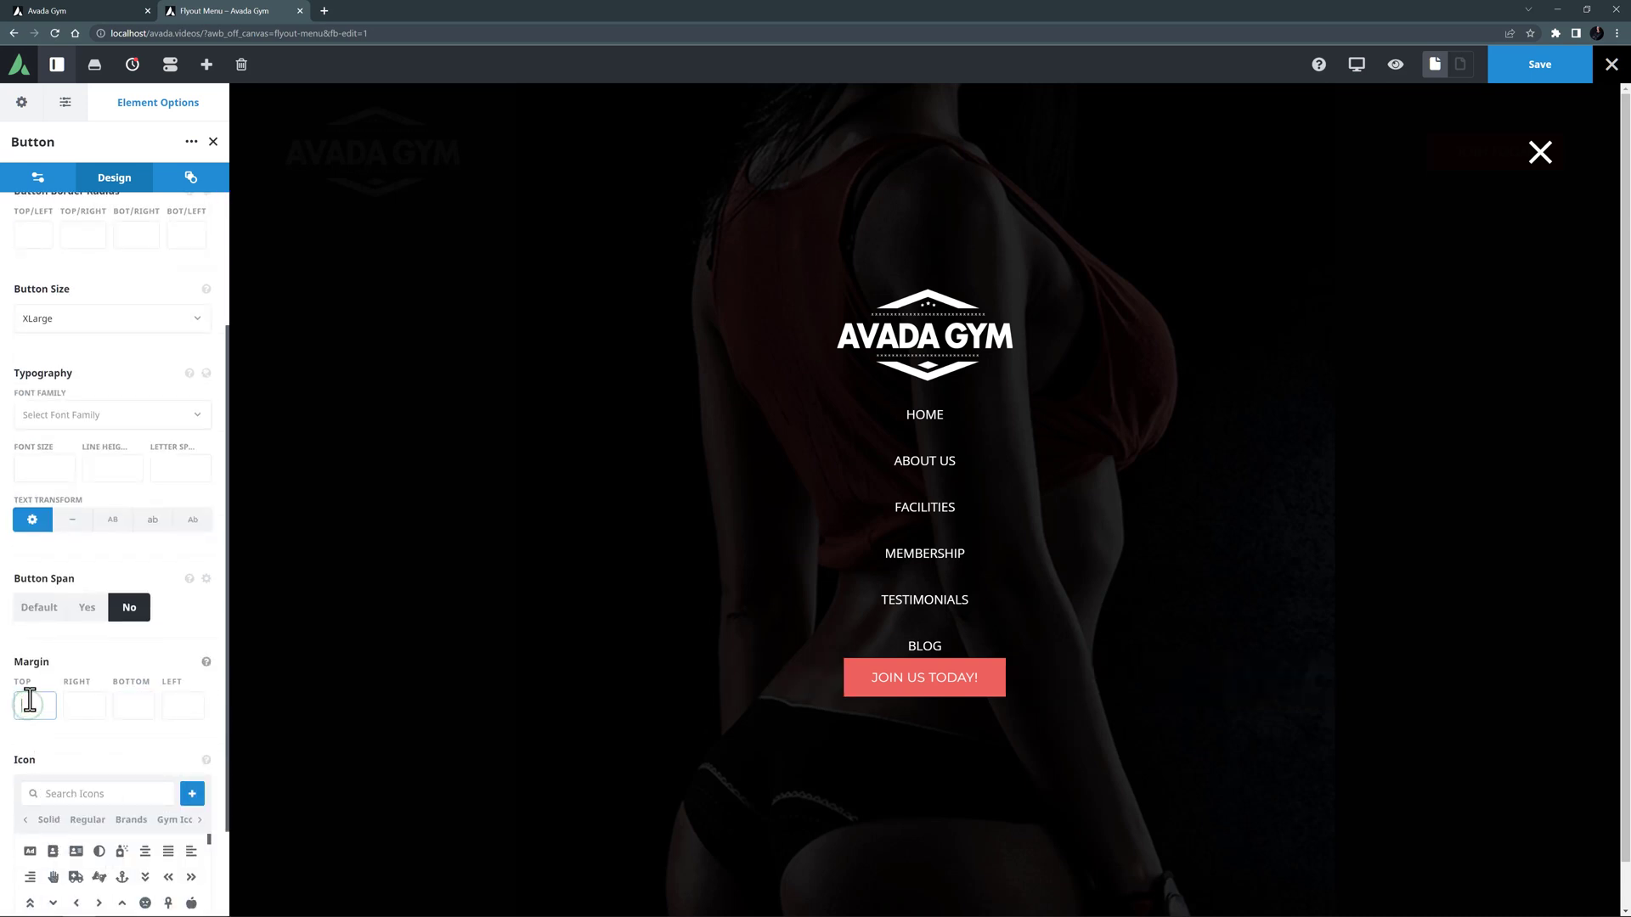
type("30px")
key("Tab")
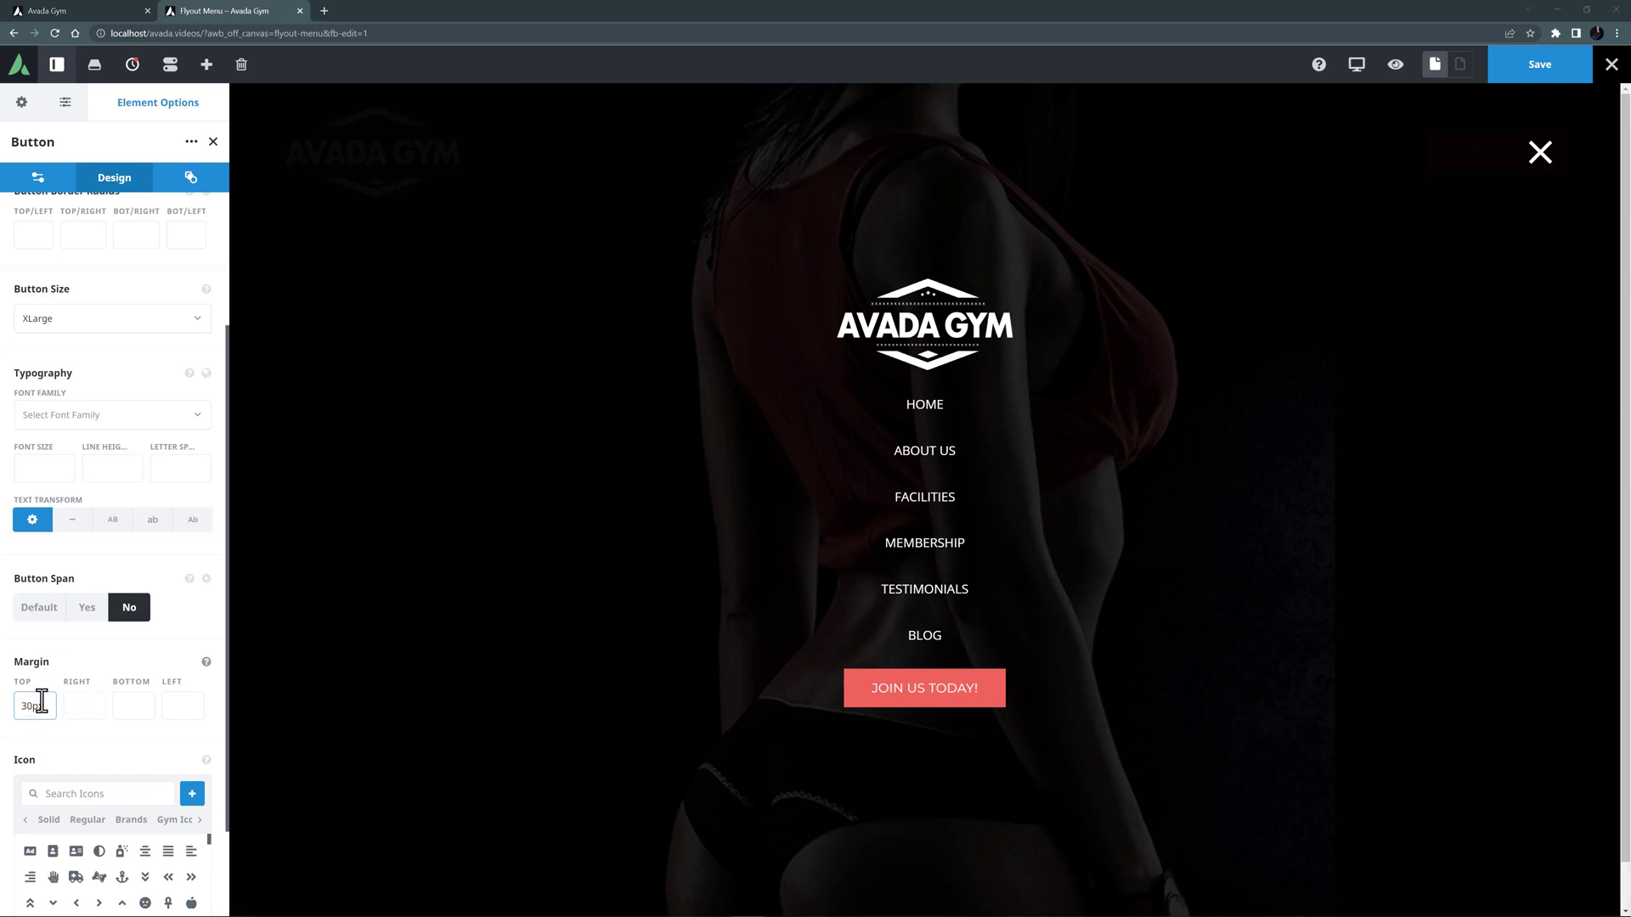
Save the flyout menu, then open the Global Header layout for live editing in a new tab
left_click(1539, 66)
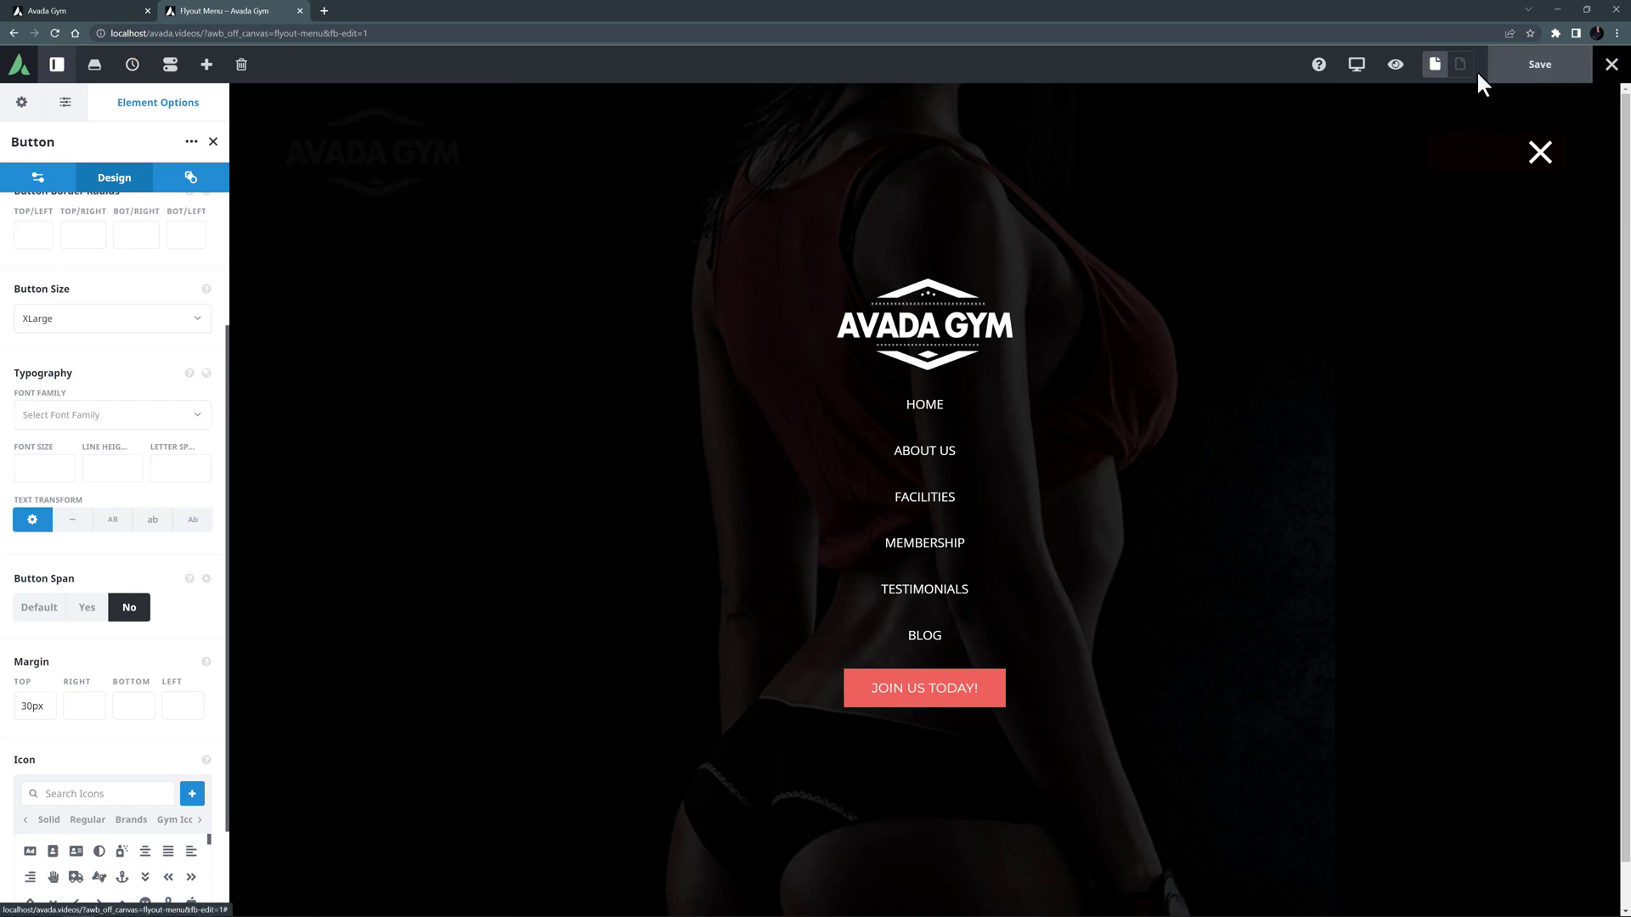
left_click(74, 9)
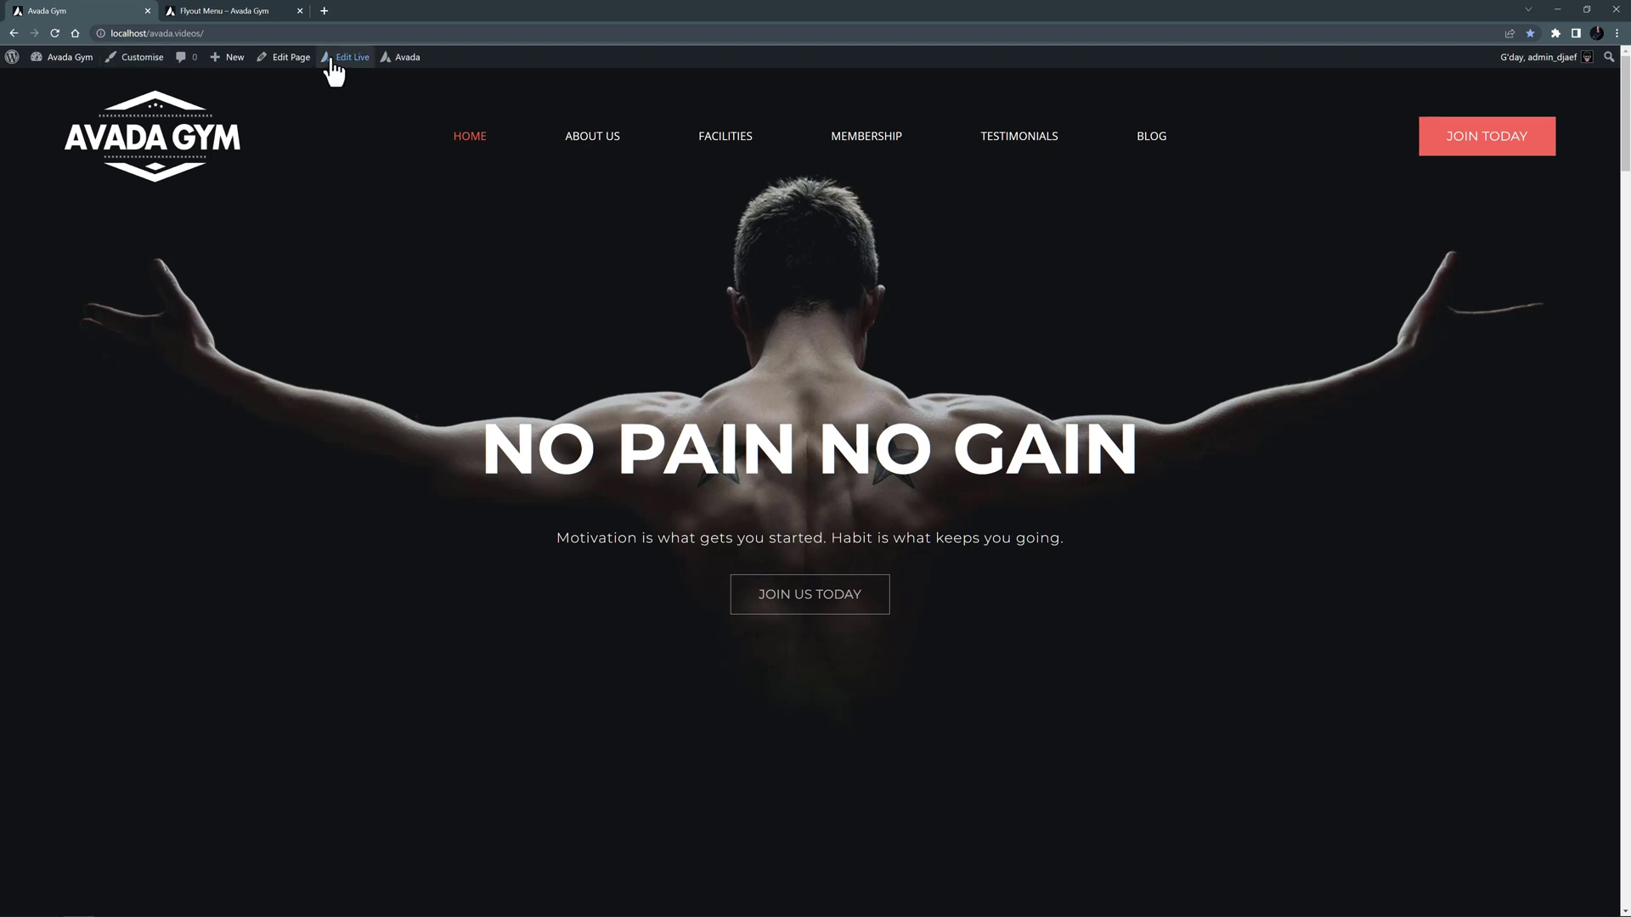
mouse_move(335, 66)
middle_click(352, 113)
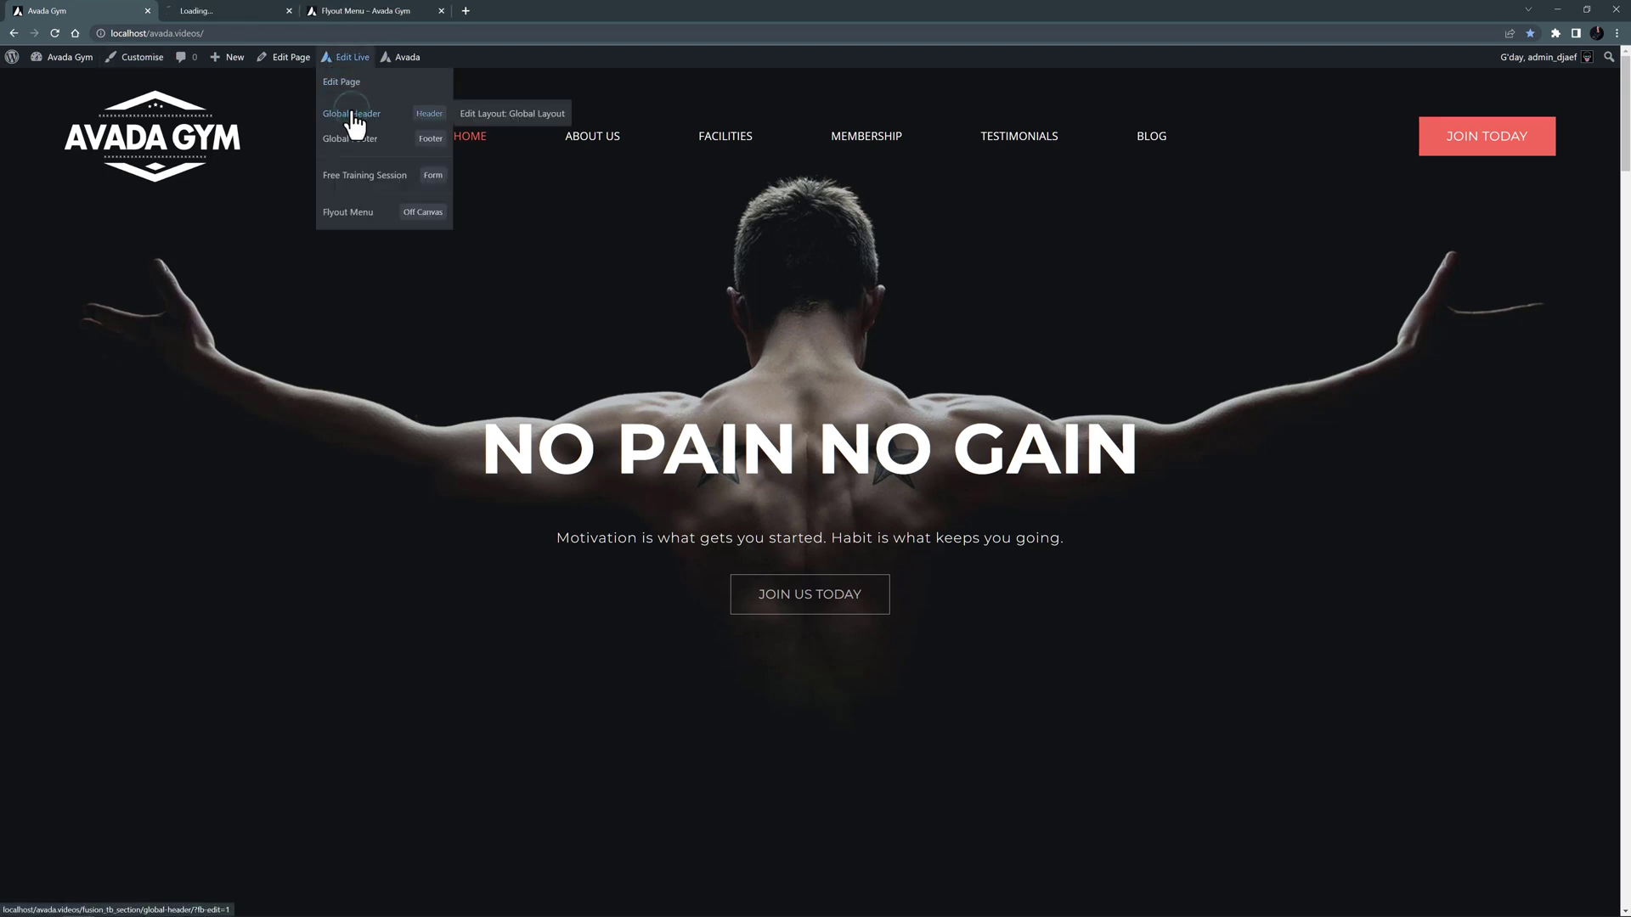
Once the Global Header builder loads, open the header container's Container Options
left_click(233, 7)
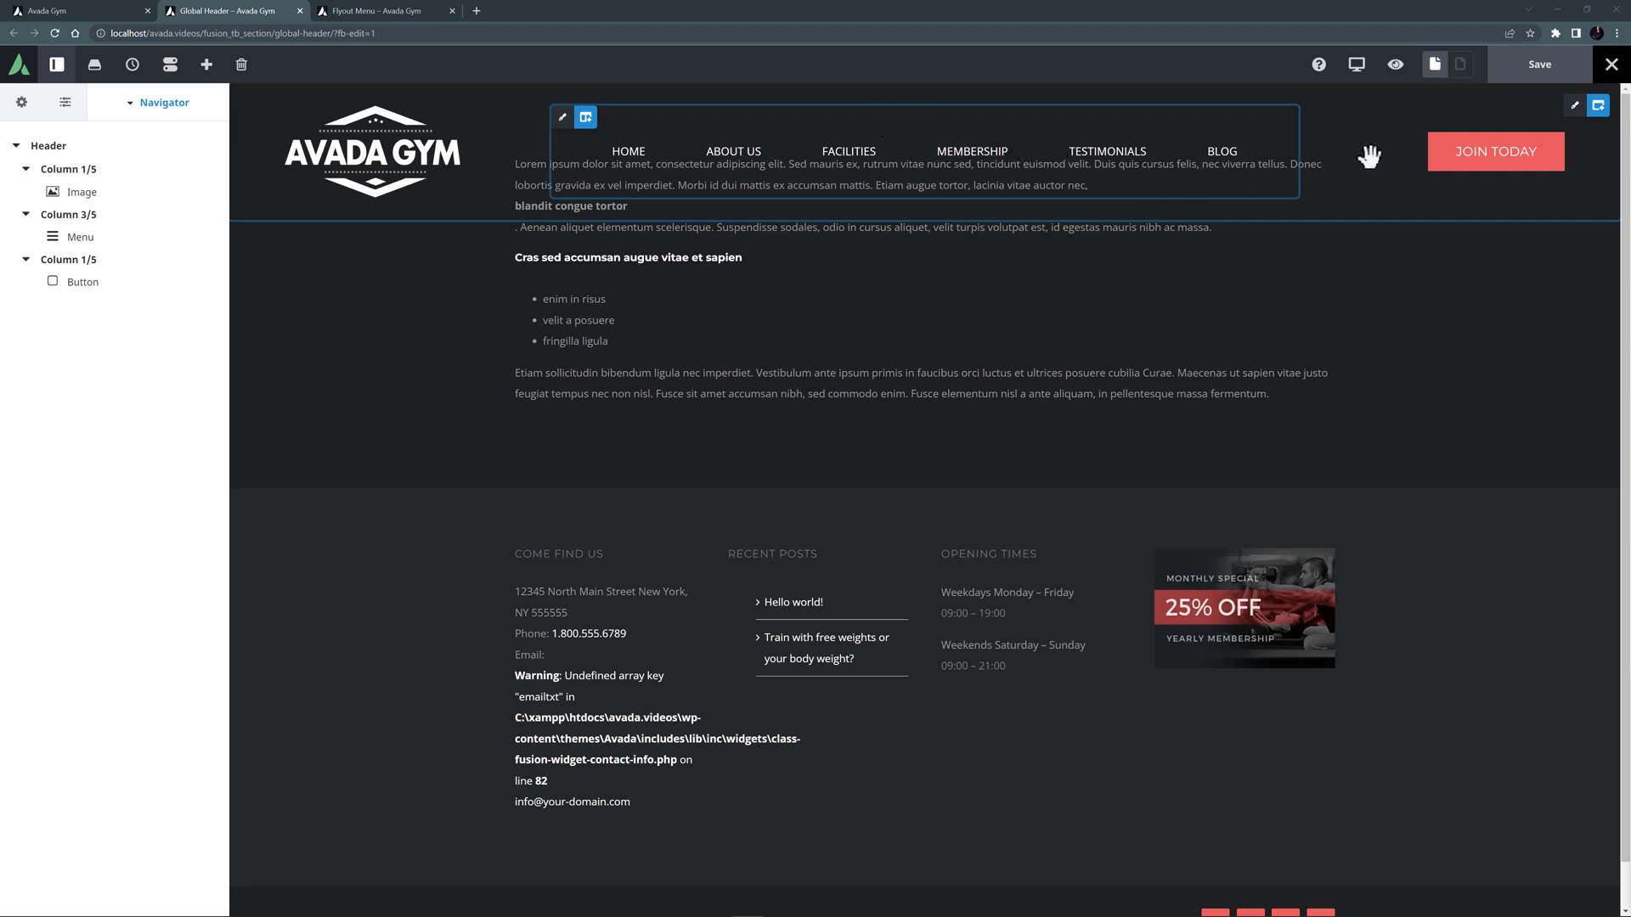
left_click(1575, 106)
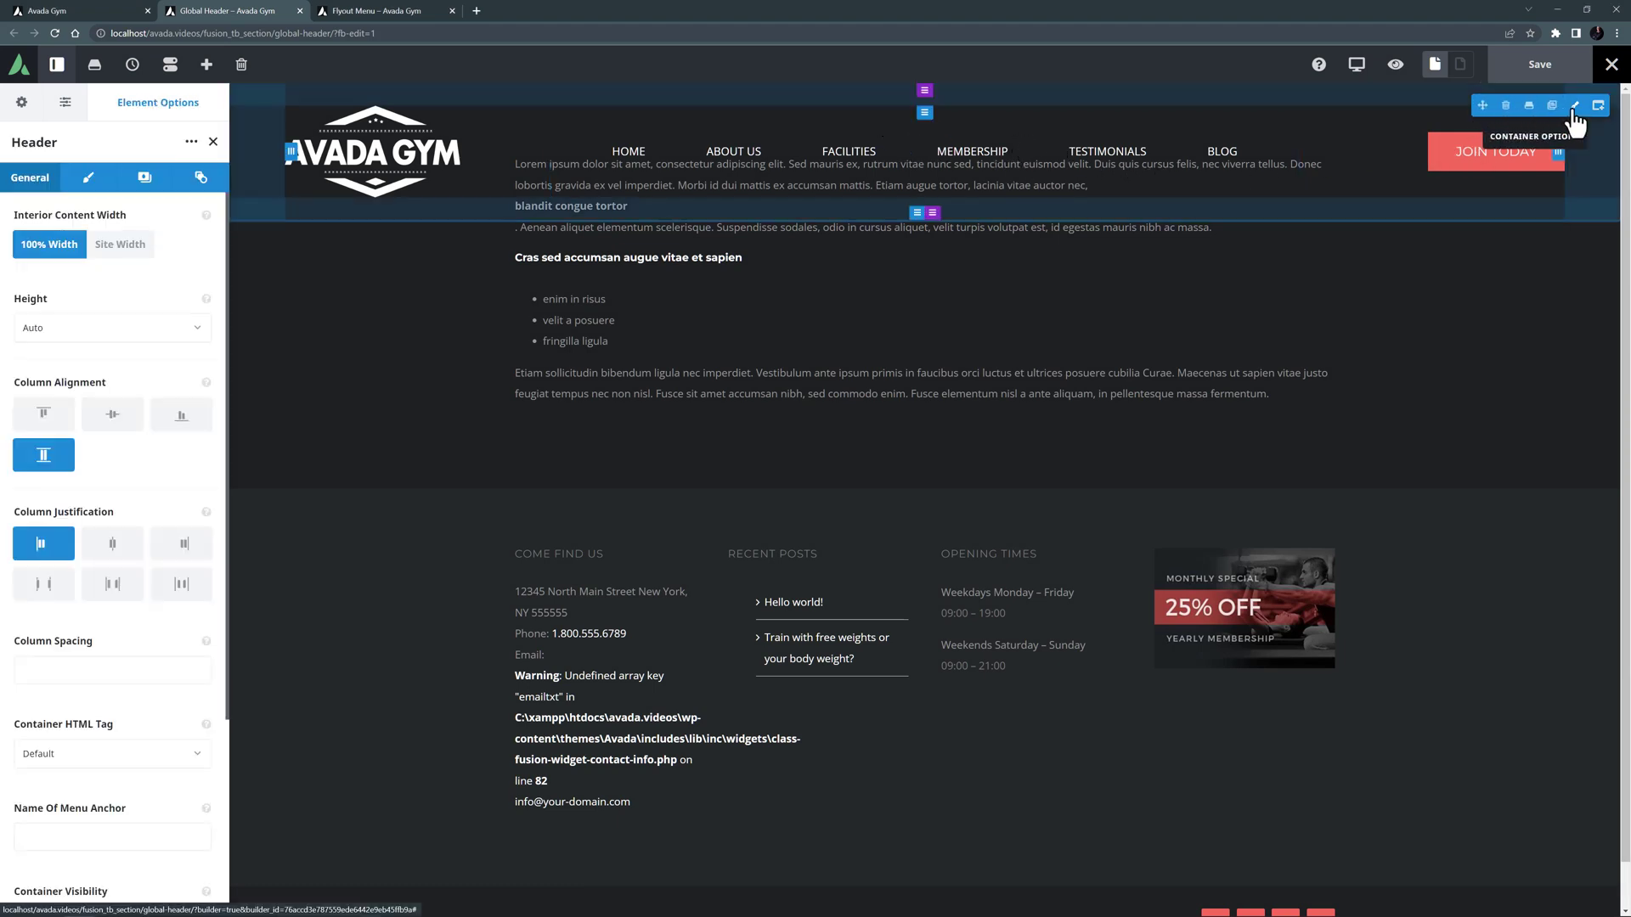
Turn Position Absolute off for the header and set its background to global Color 6
left_click(188, 180)
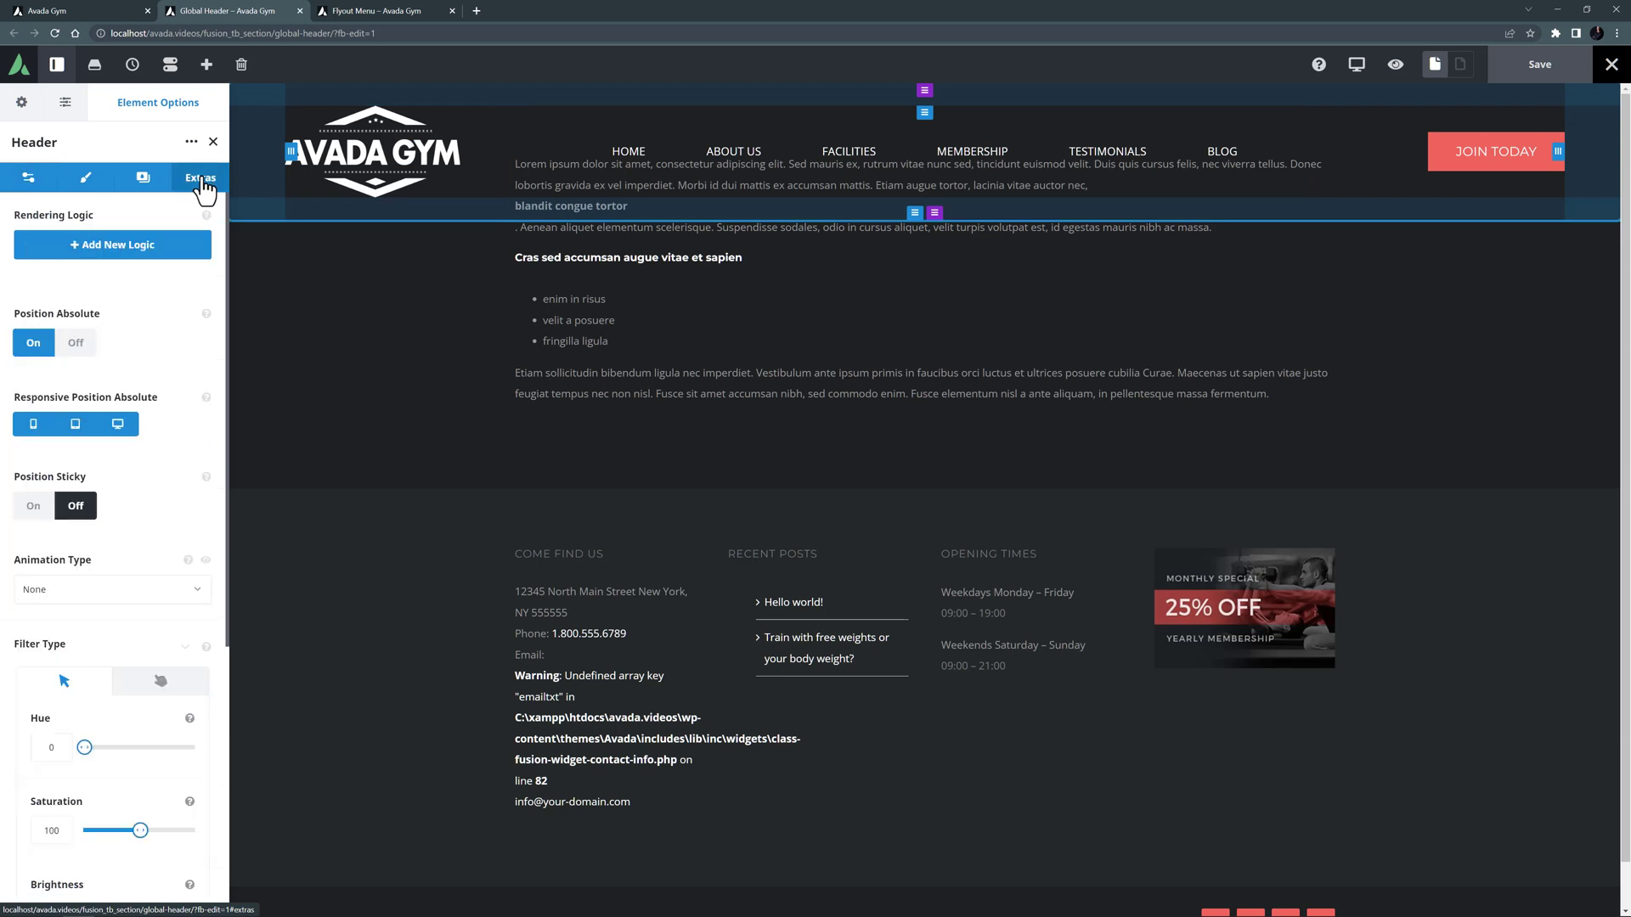
left_click(84, 347)
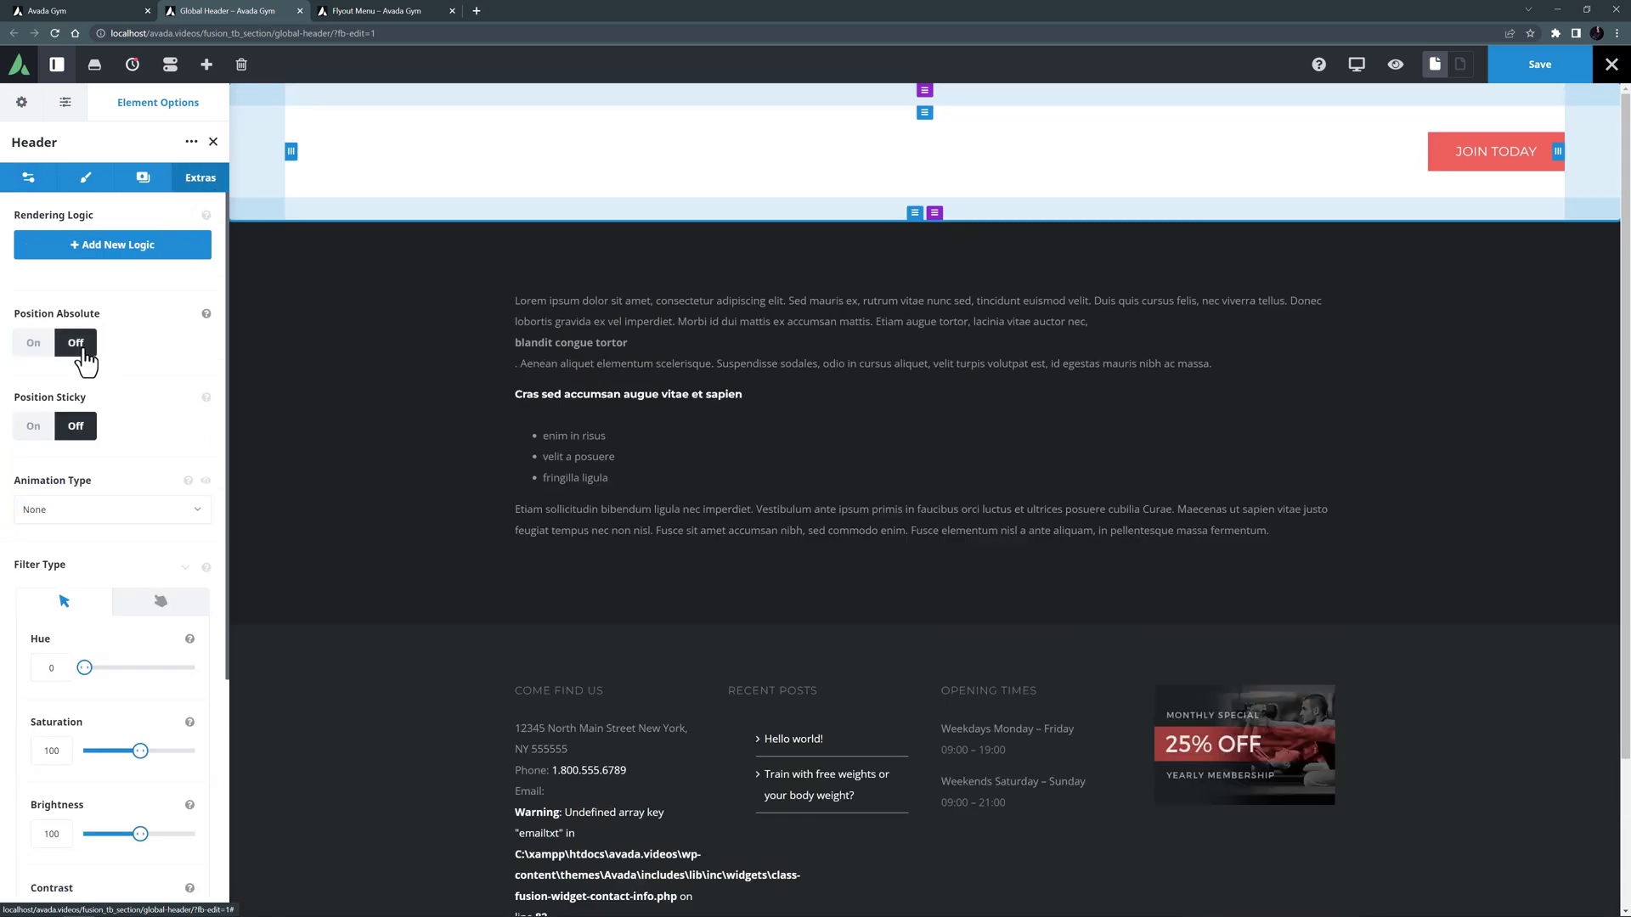
left_click(143, 179)
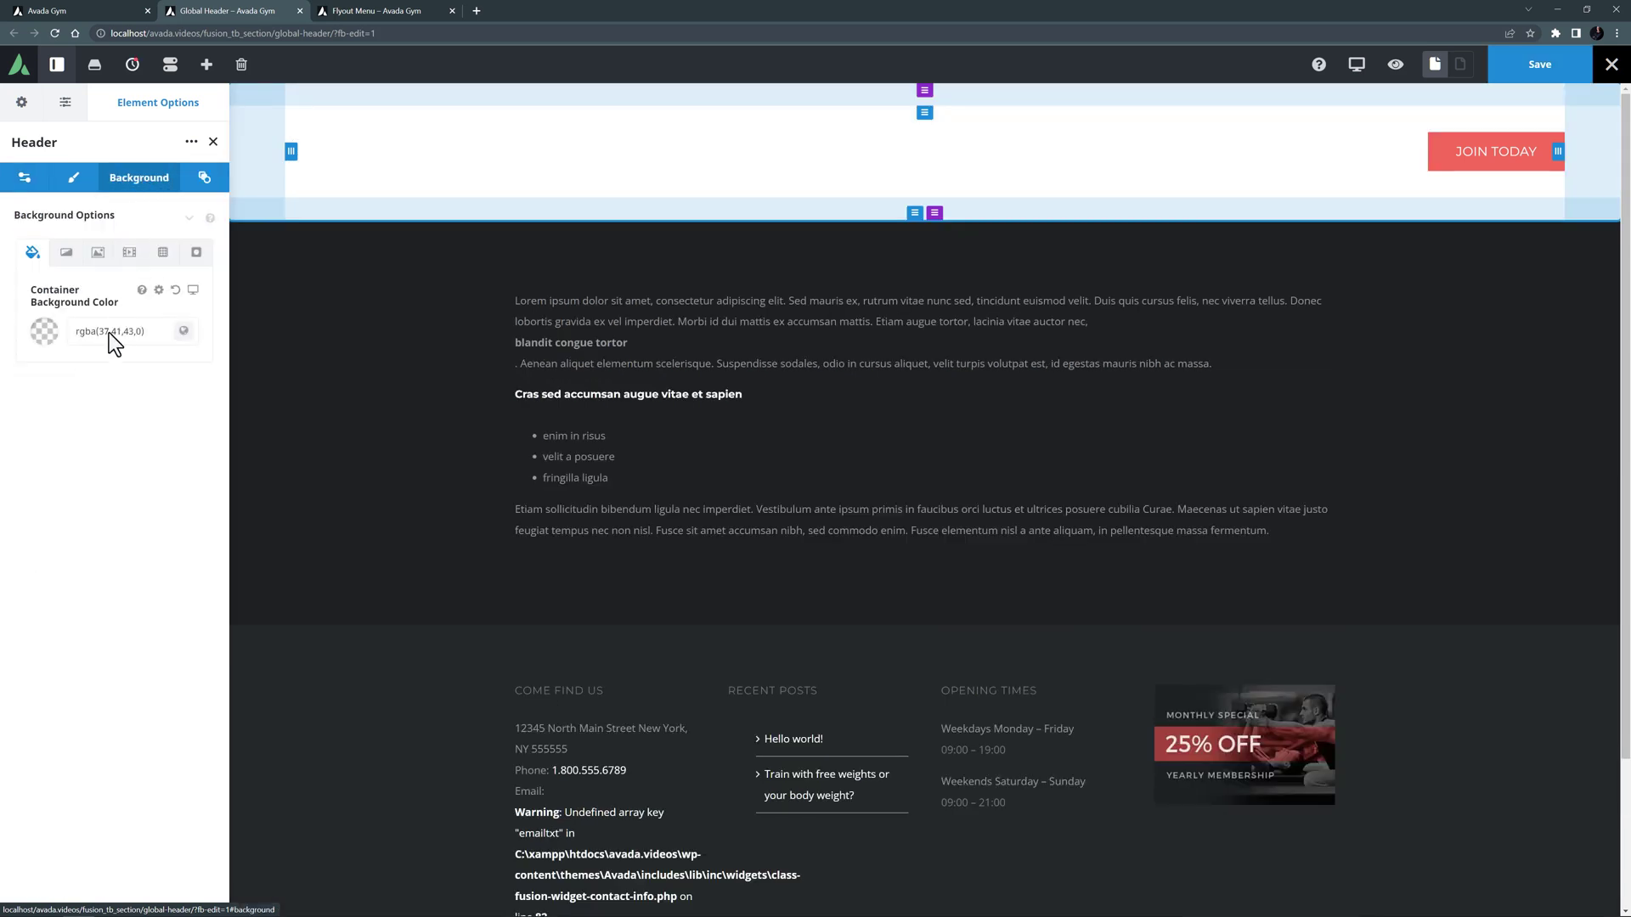
left_click(183, 332)
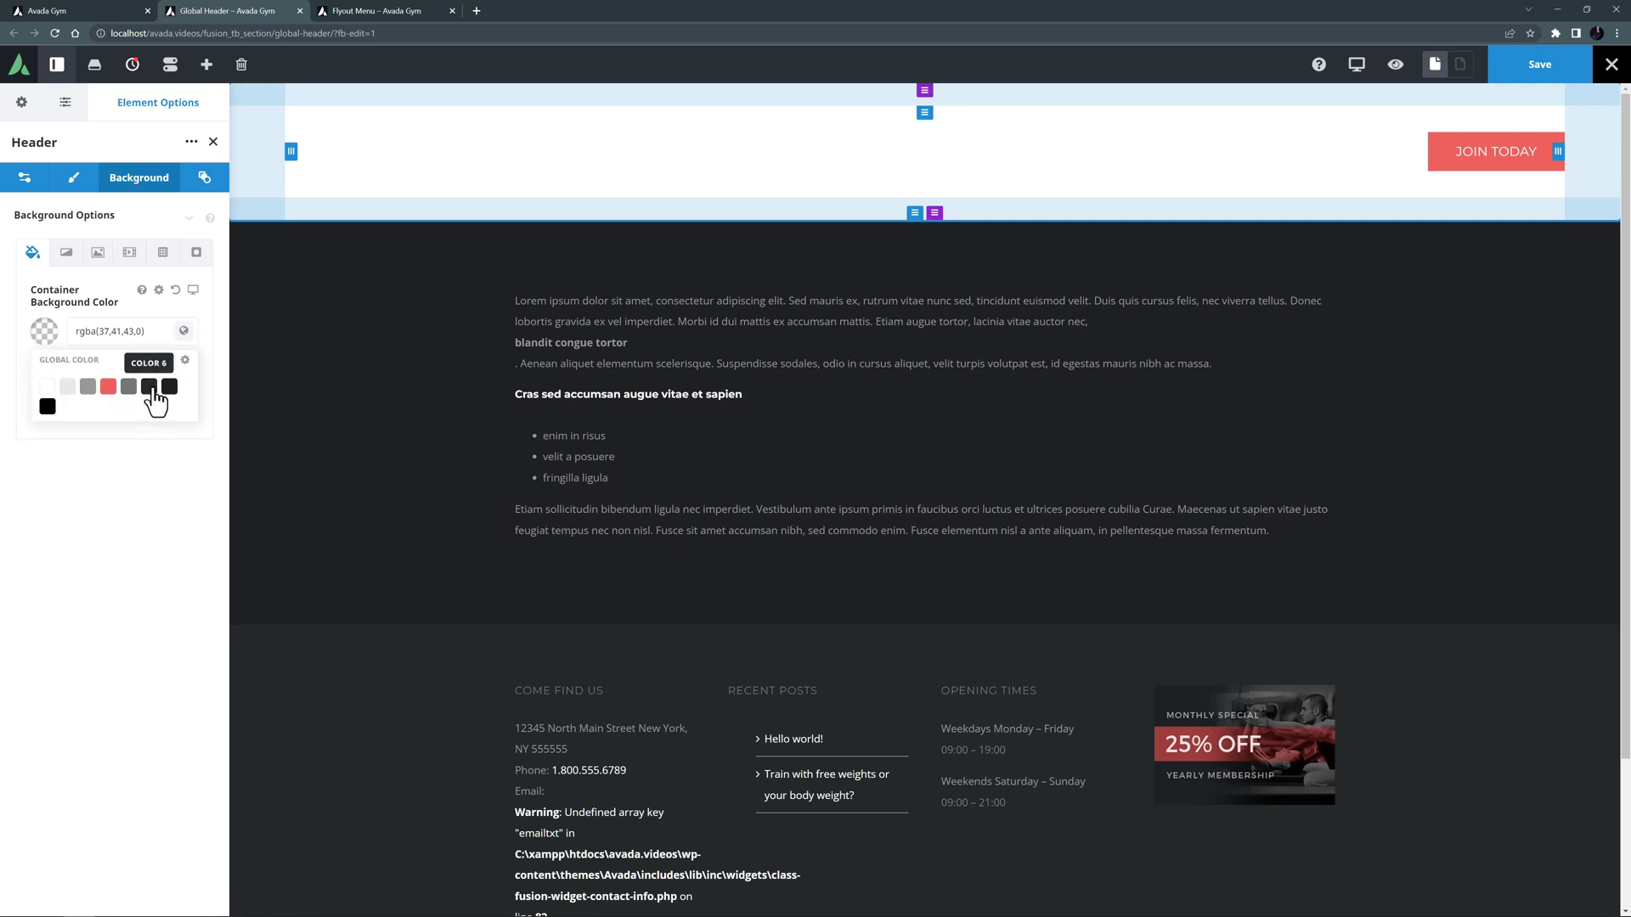
left_click(150, 387)
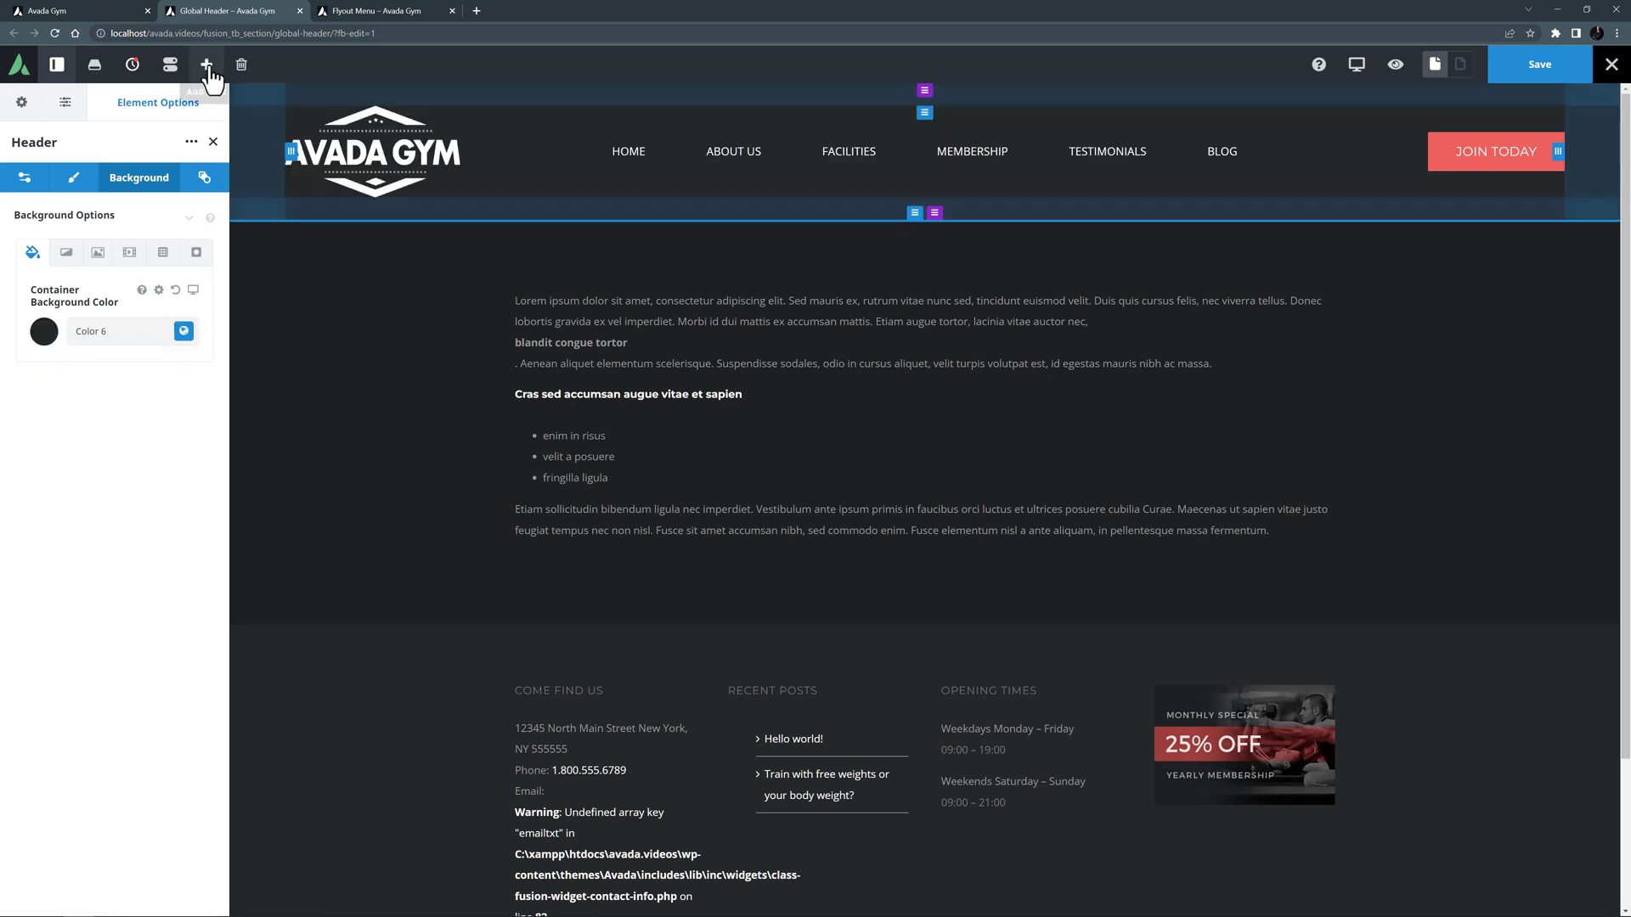
left_click(173, 67)
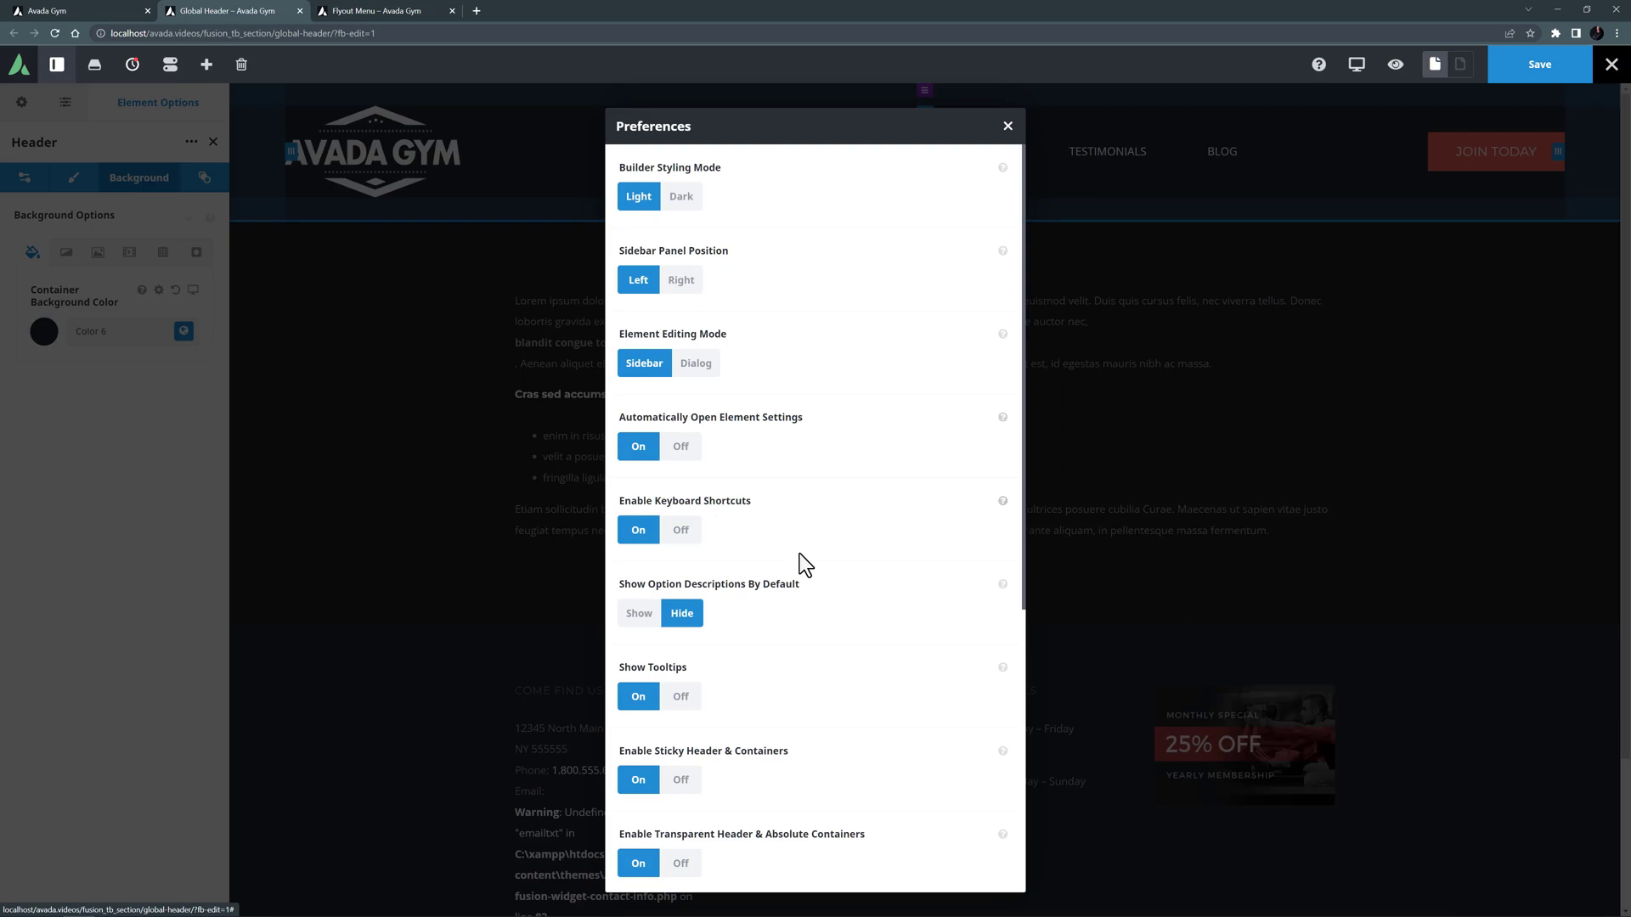
scroll(777, 620, "down", 2)
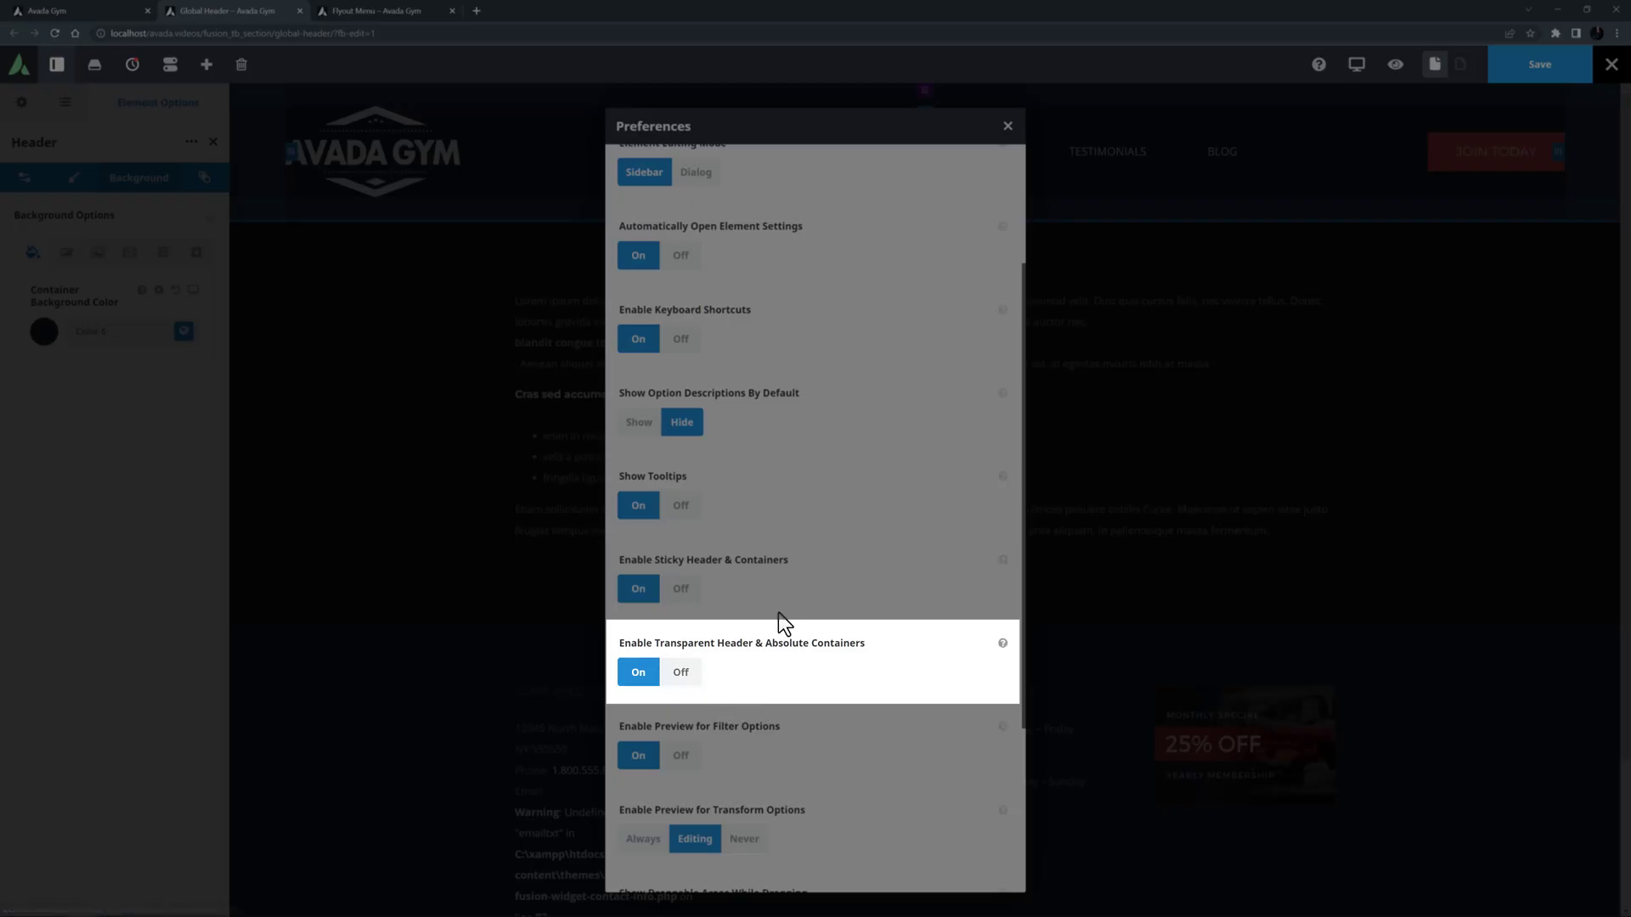
left_click(1008, 126)
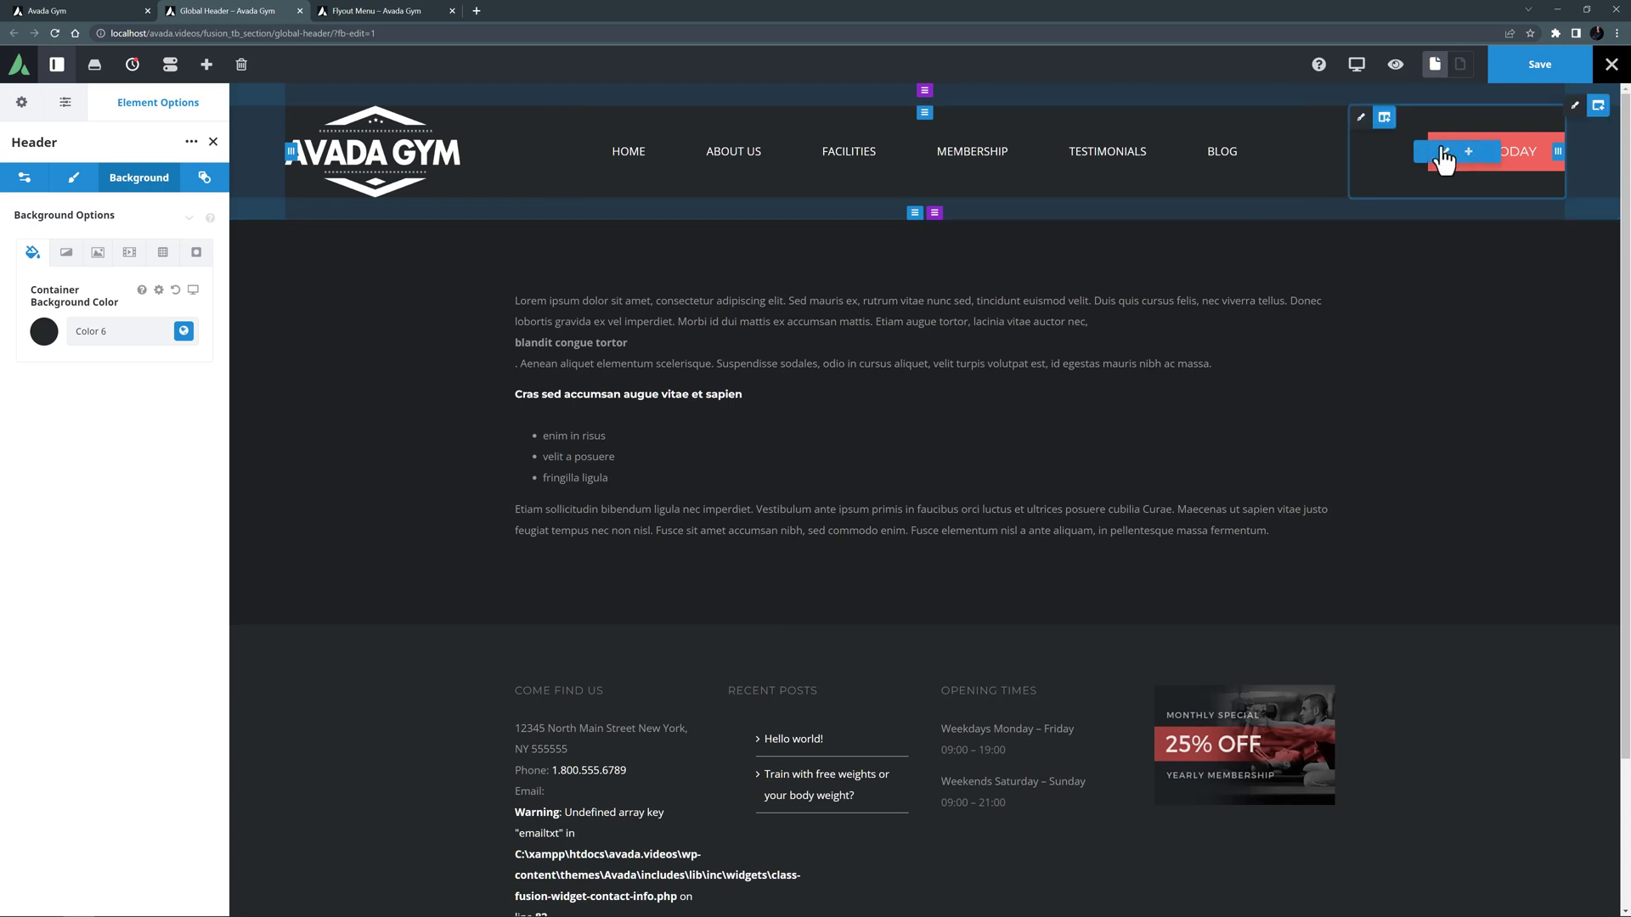
Delete the JOIN TODAY button column, widen the menu column to 4/5, and remove the menu
mouse_move(1383, 122)
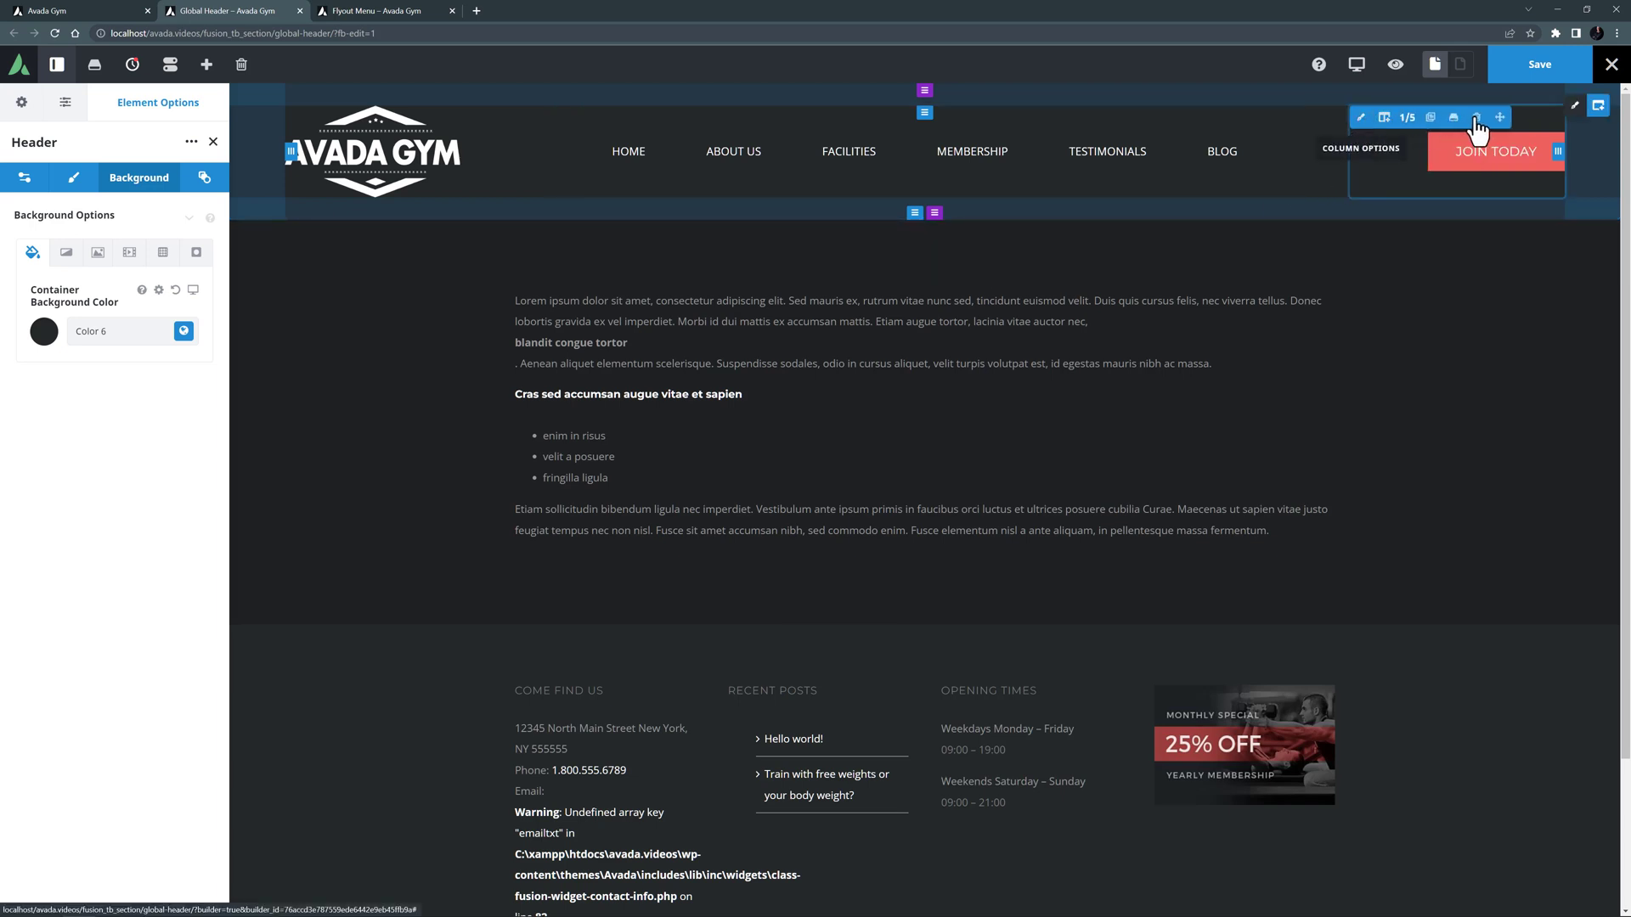
left_click(1479, 119)
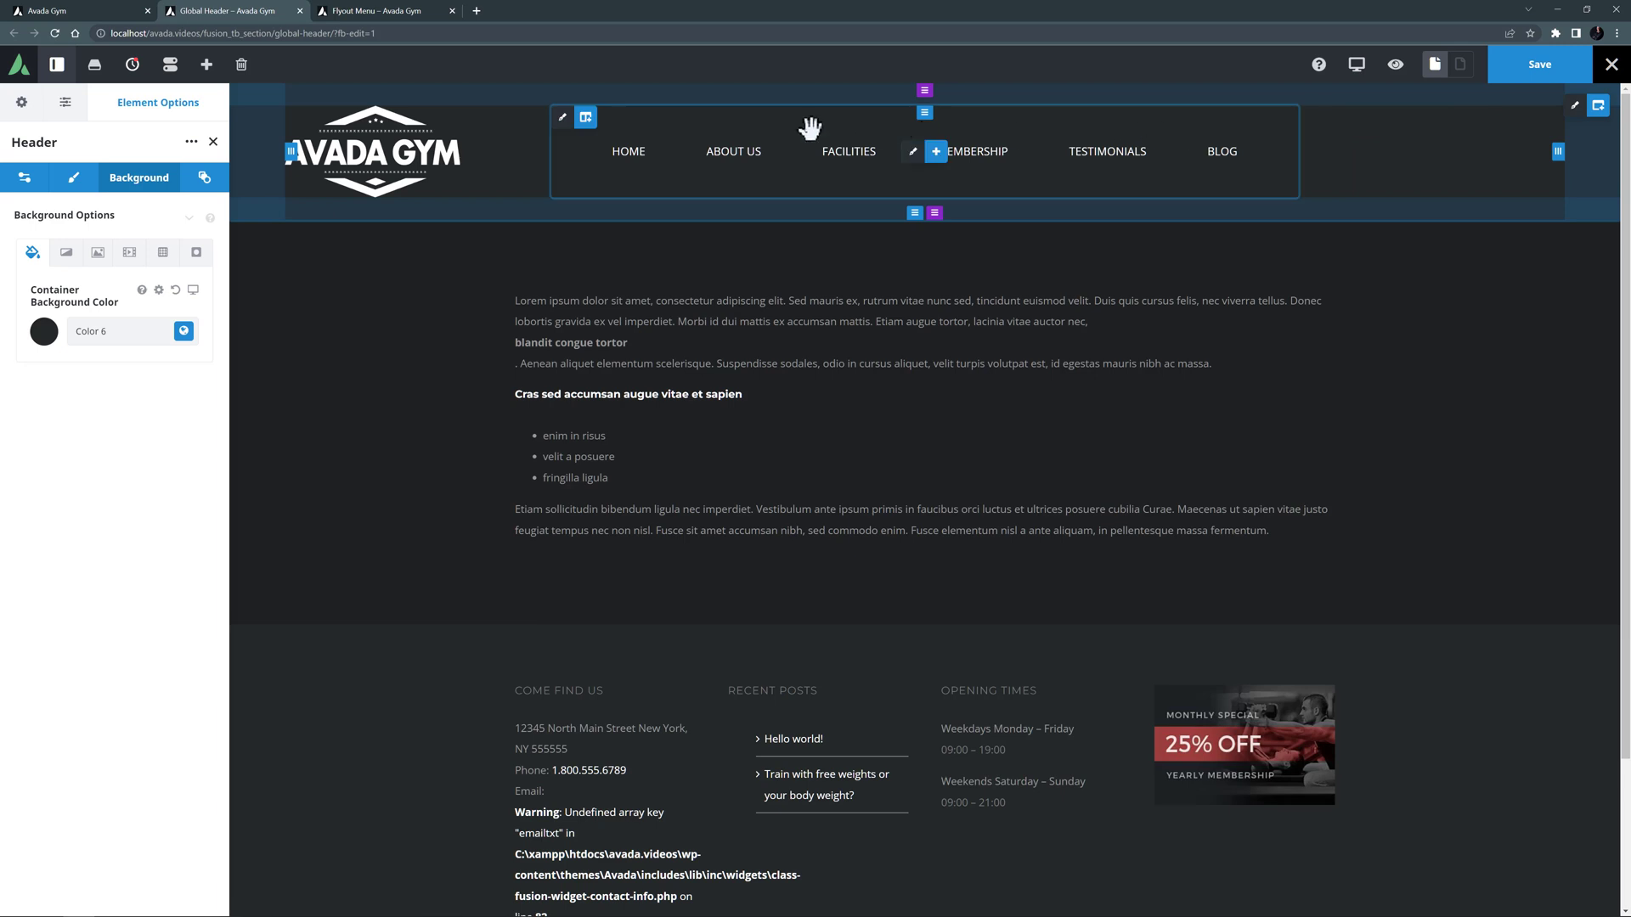
left_click(586, 119)
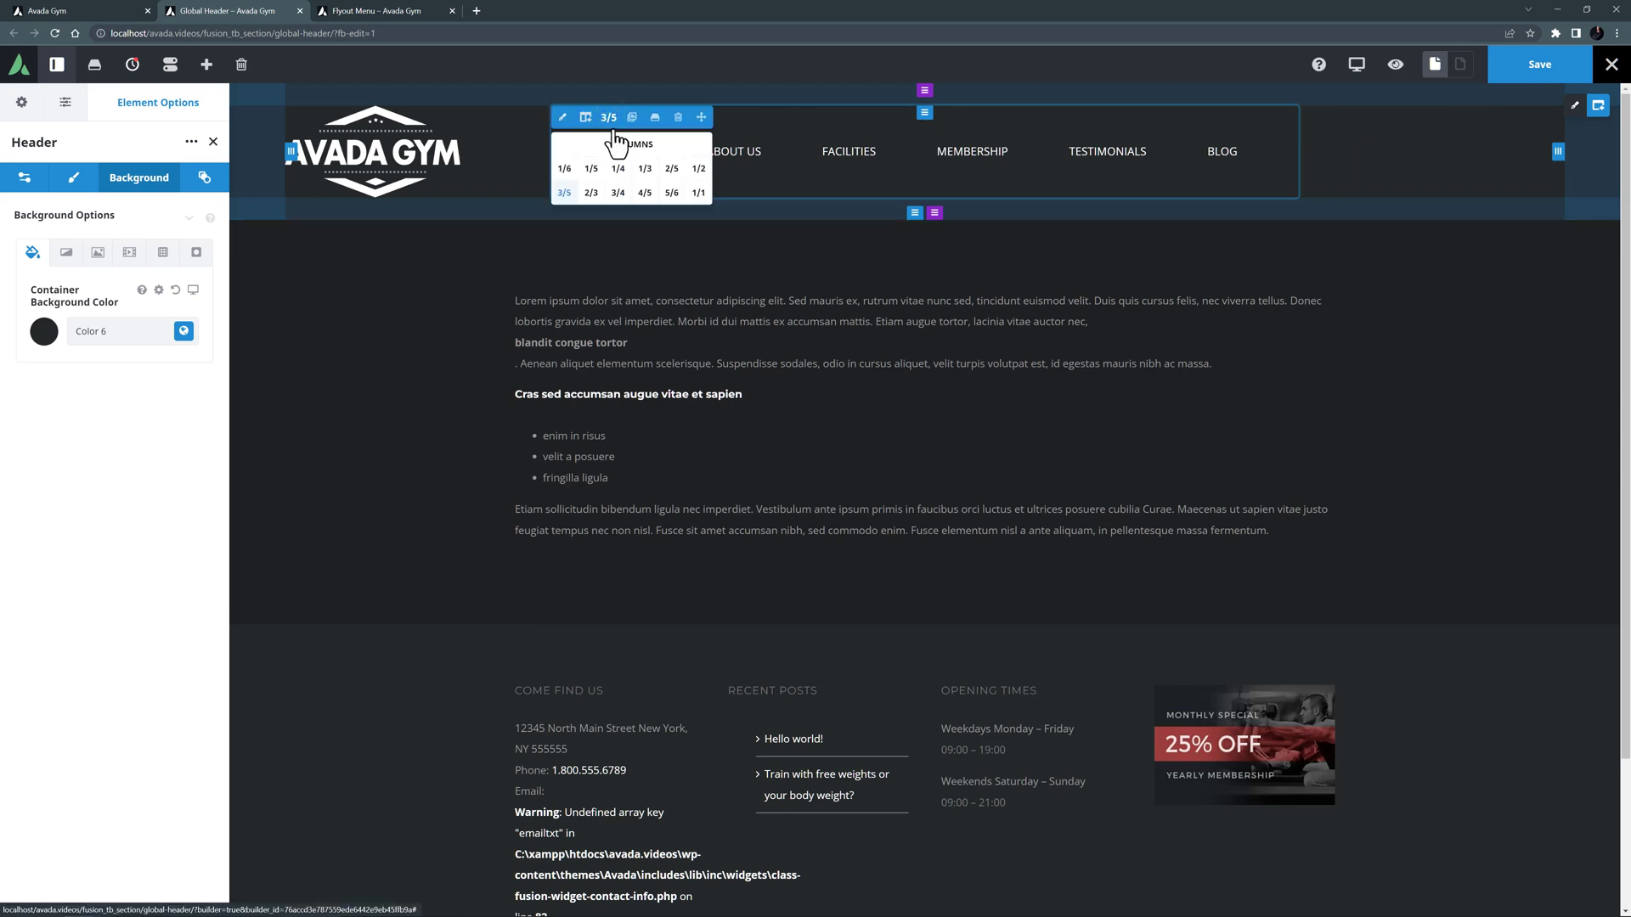
left_click(634, 192)
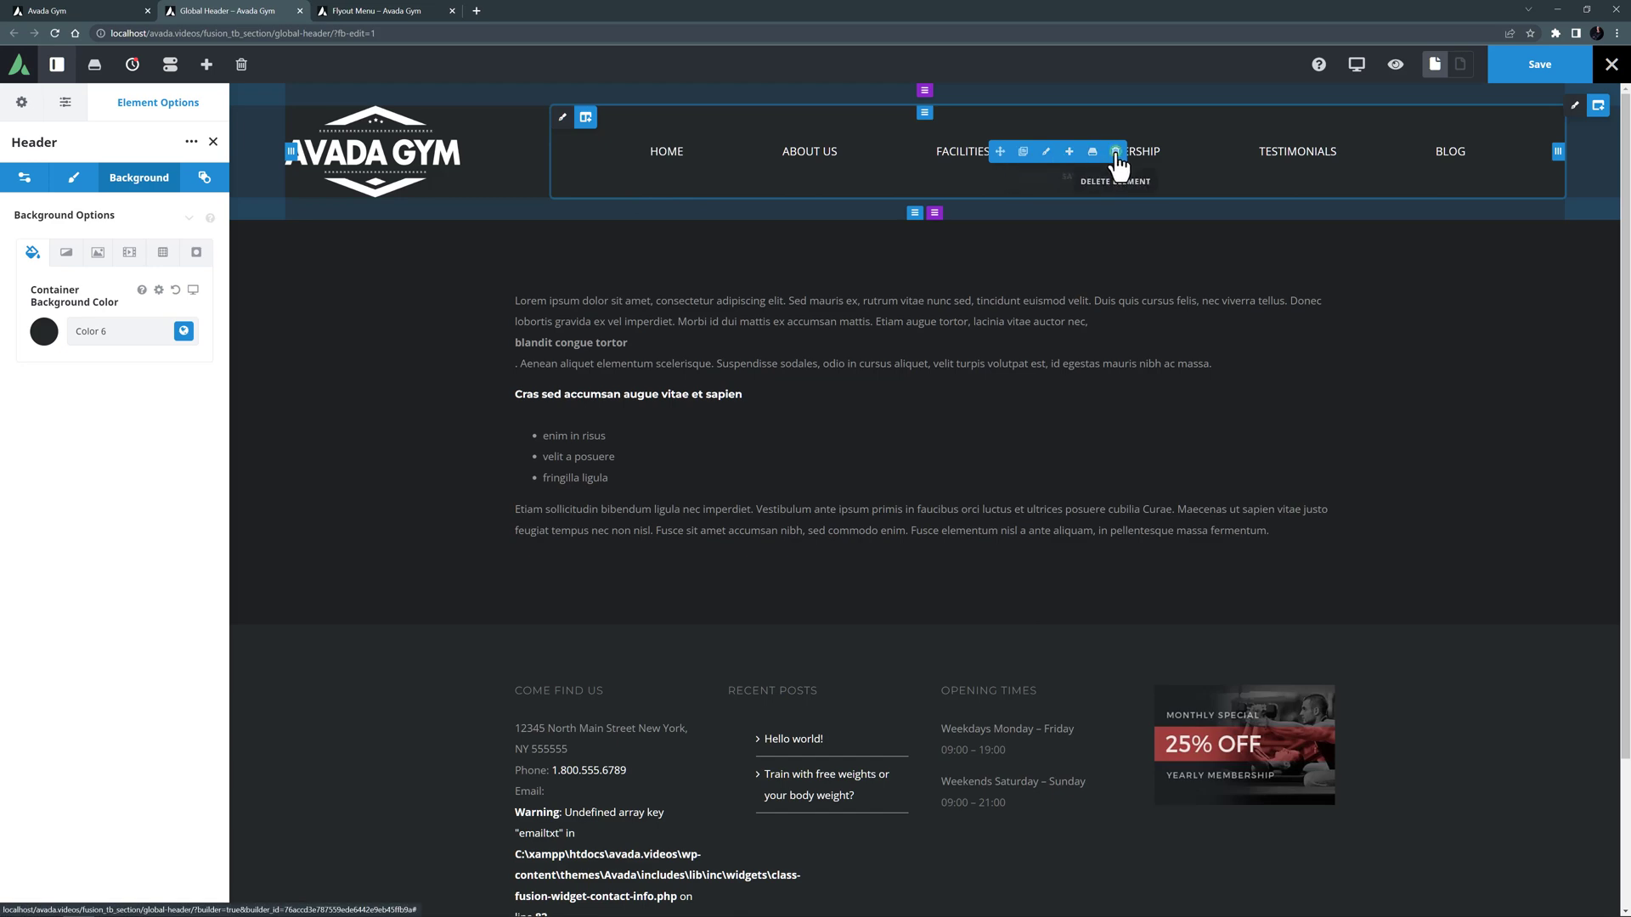
left_click(1113, 153)
Add an Icon element using the Gym Icons hamburger symbol and select its size value
left_click(1057, 152)
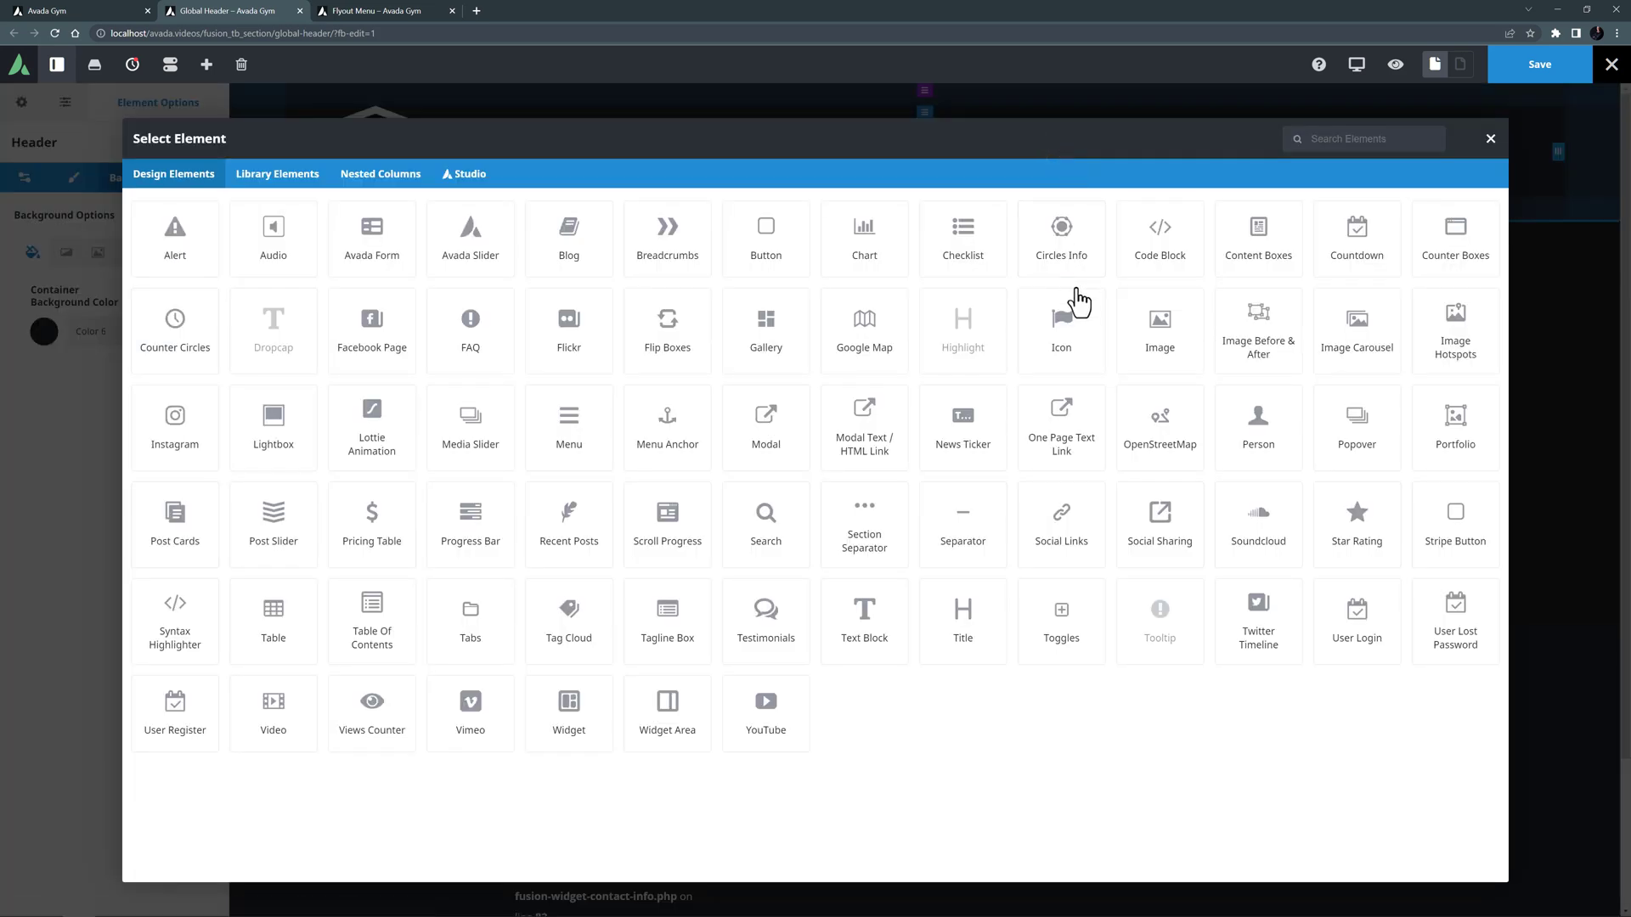
left_click(1062, 323)
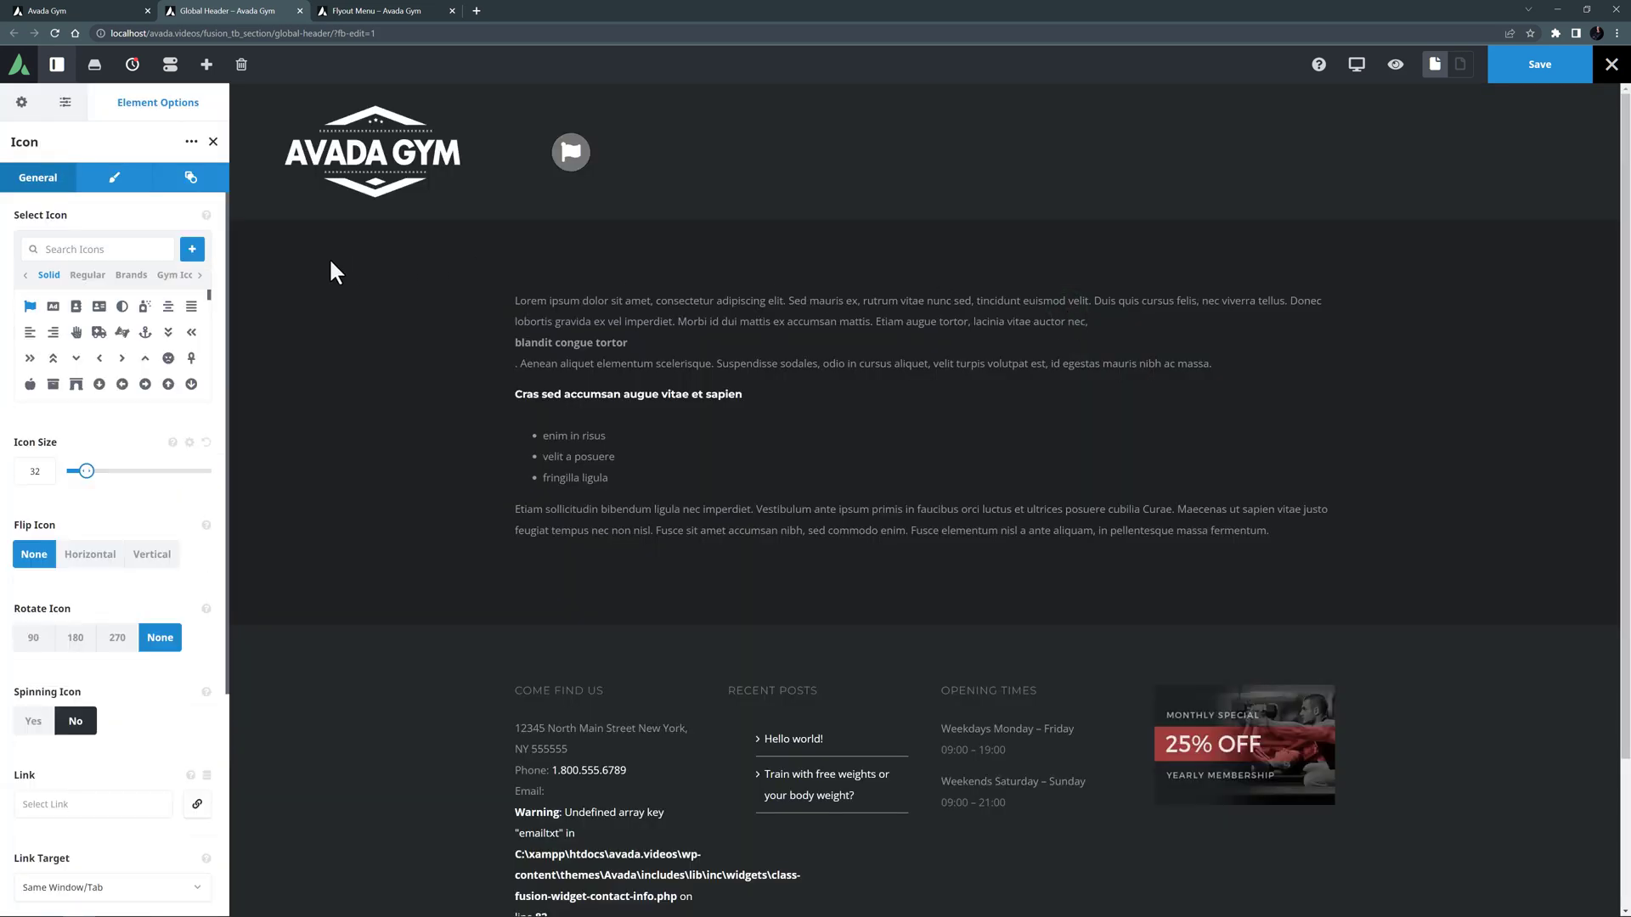
left_click(176, 276)
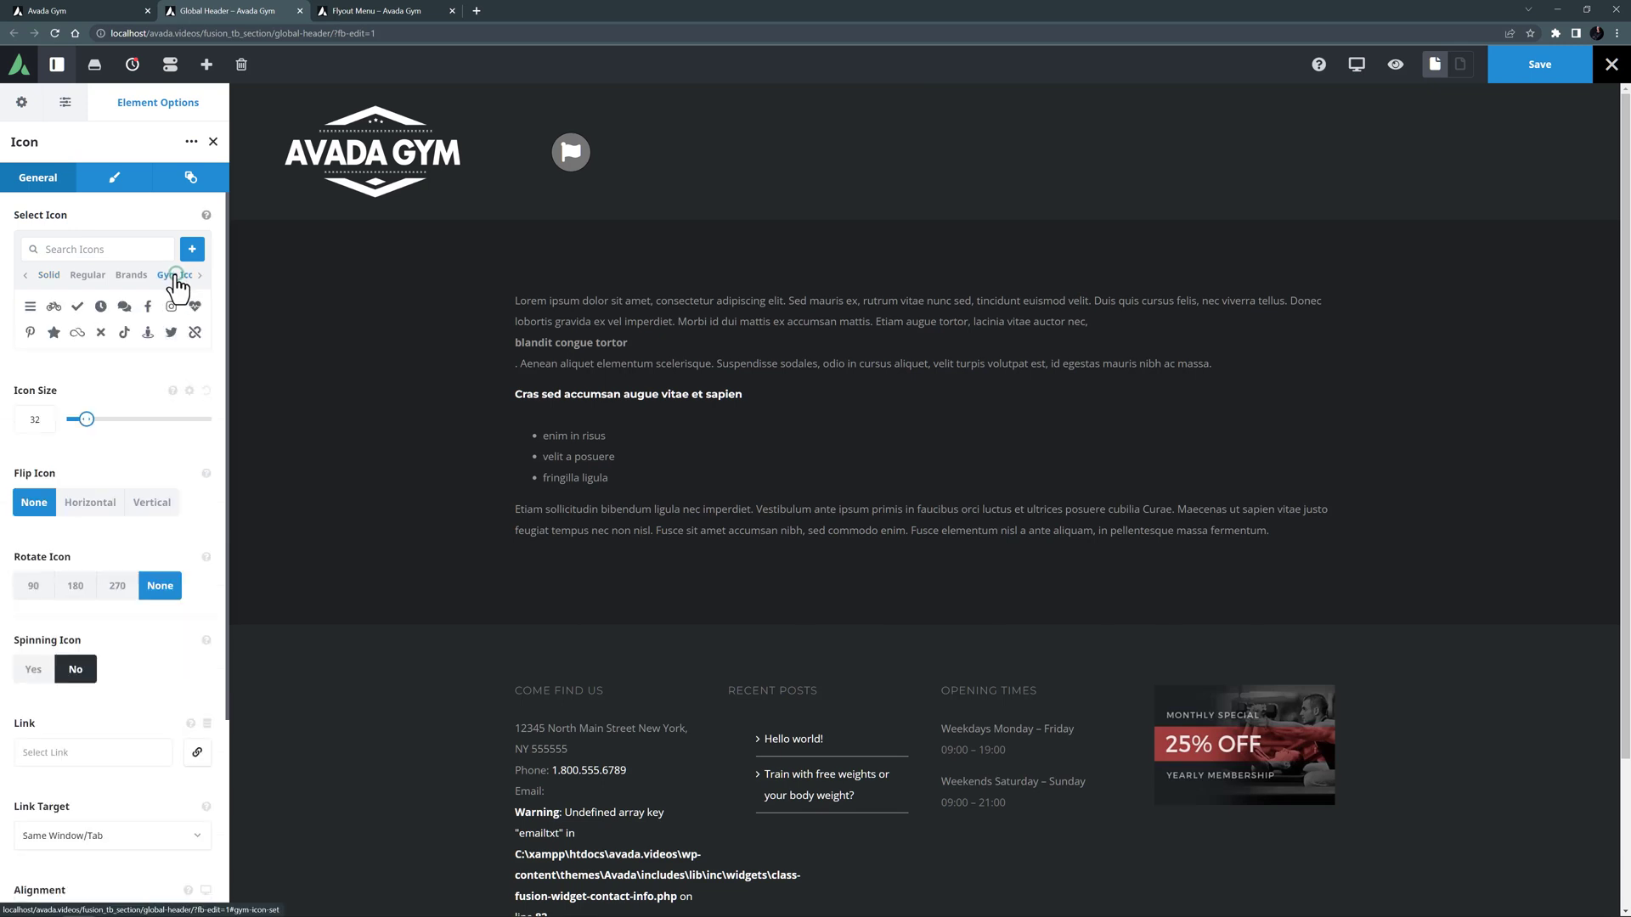
left_click(31, 308)
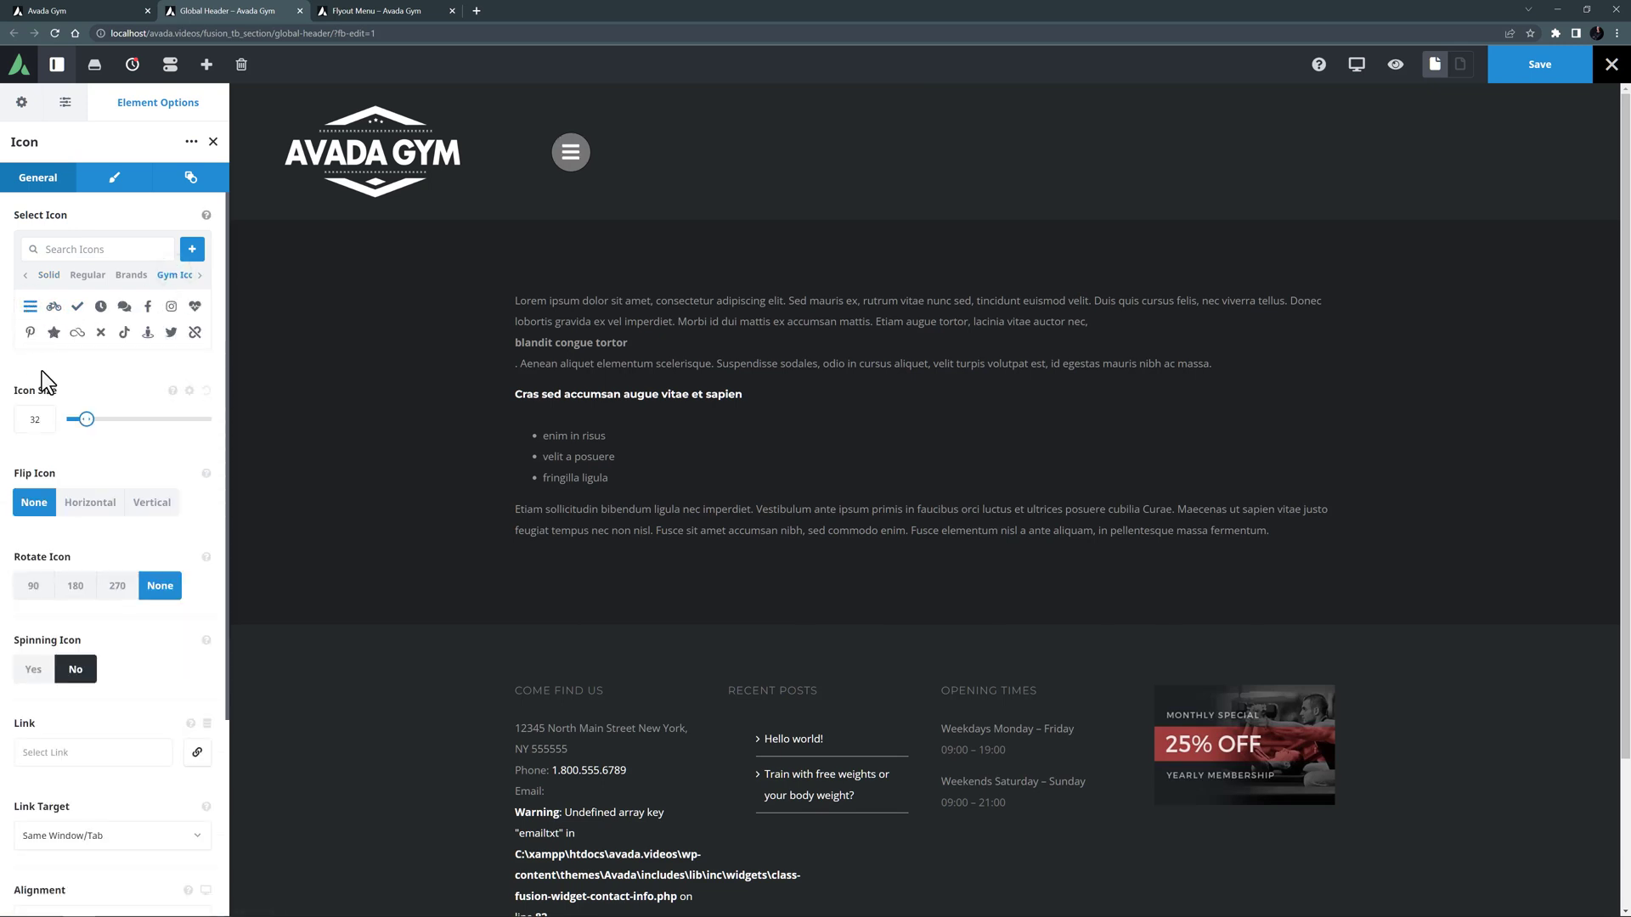
double_click(37, 420)
Set the icon size to 46, link it to open the Flyout Menu off canvas, align right
type("46")
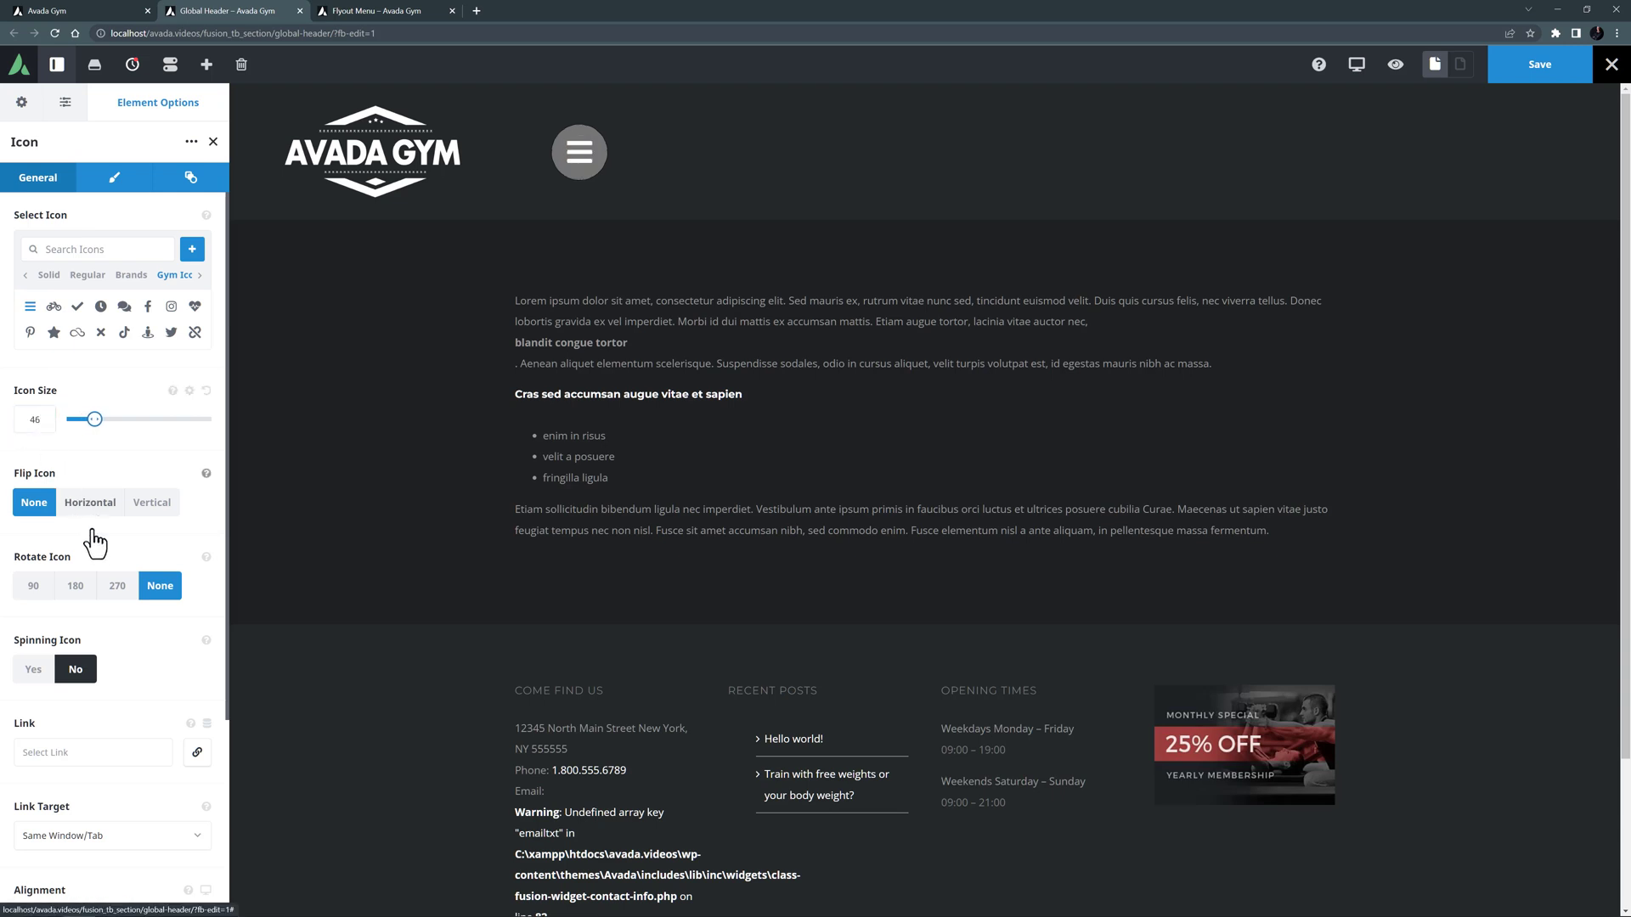
scroll(94, 543, "down", 3)
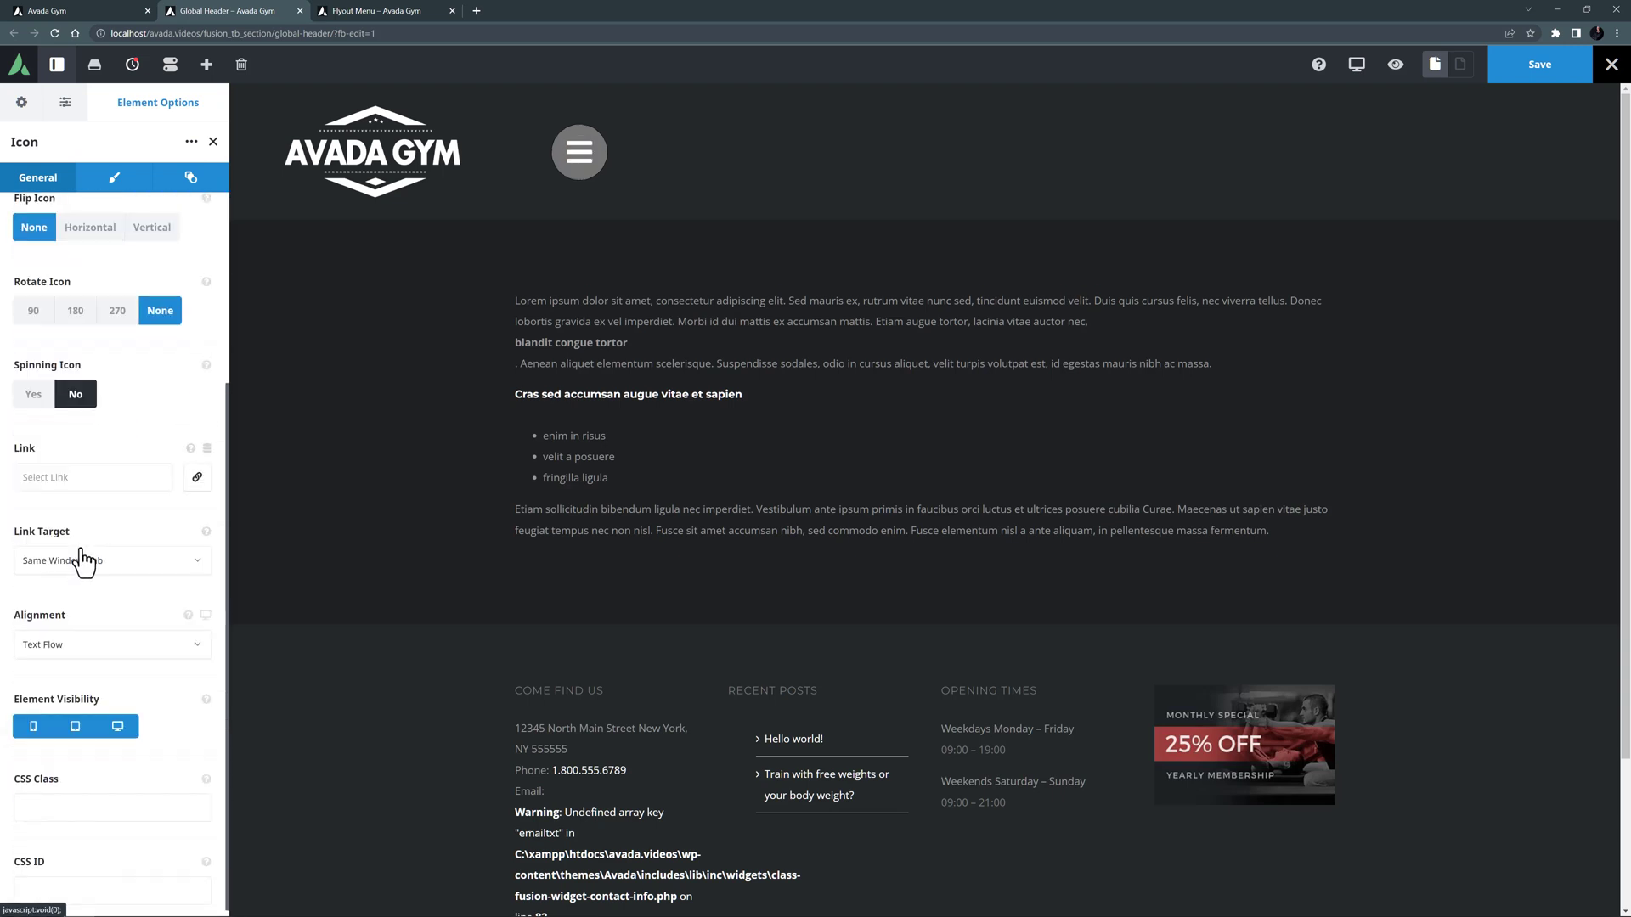
left_click(205, 450)
scroll(123, 586, "down", 5)
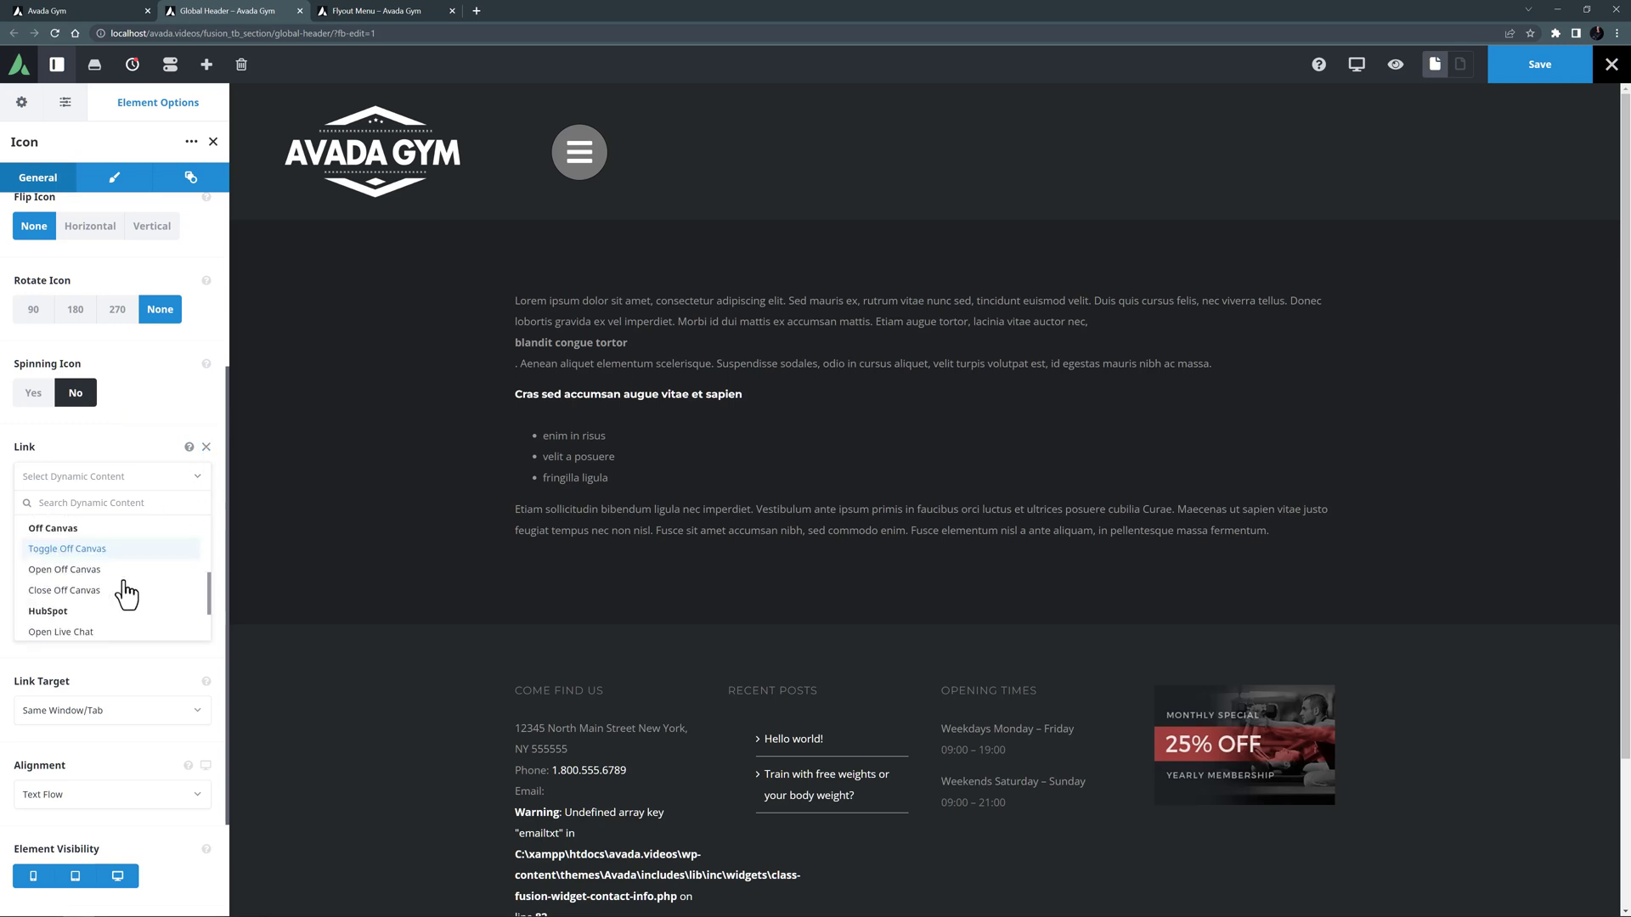
scroll(125, 593, "down", 1)
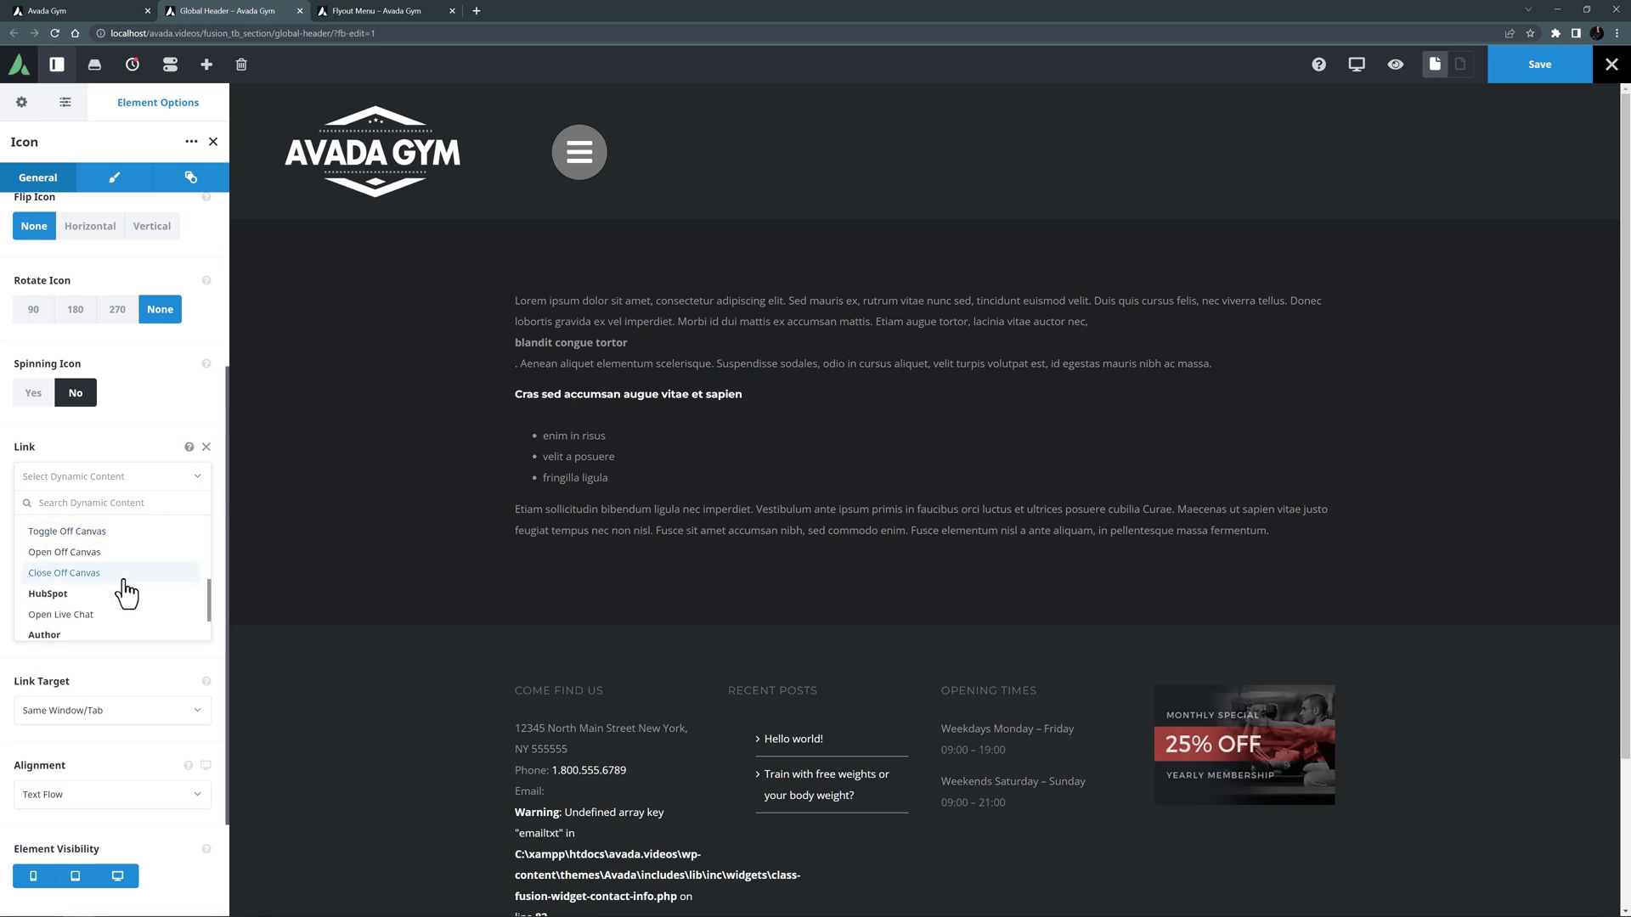
left_click(112, 554)
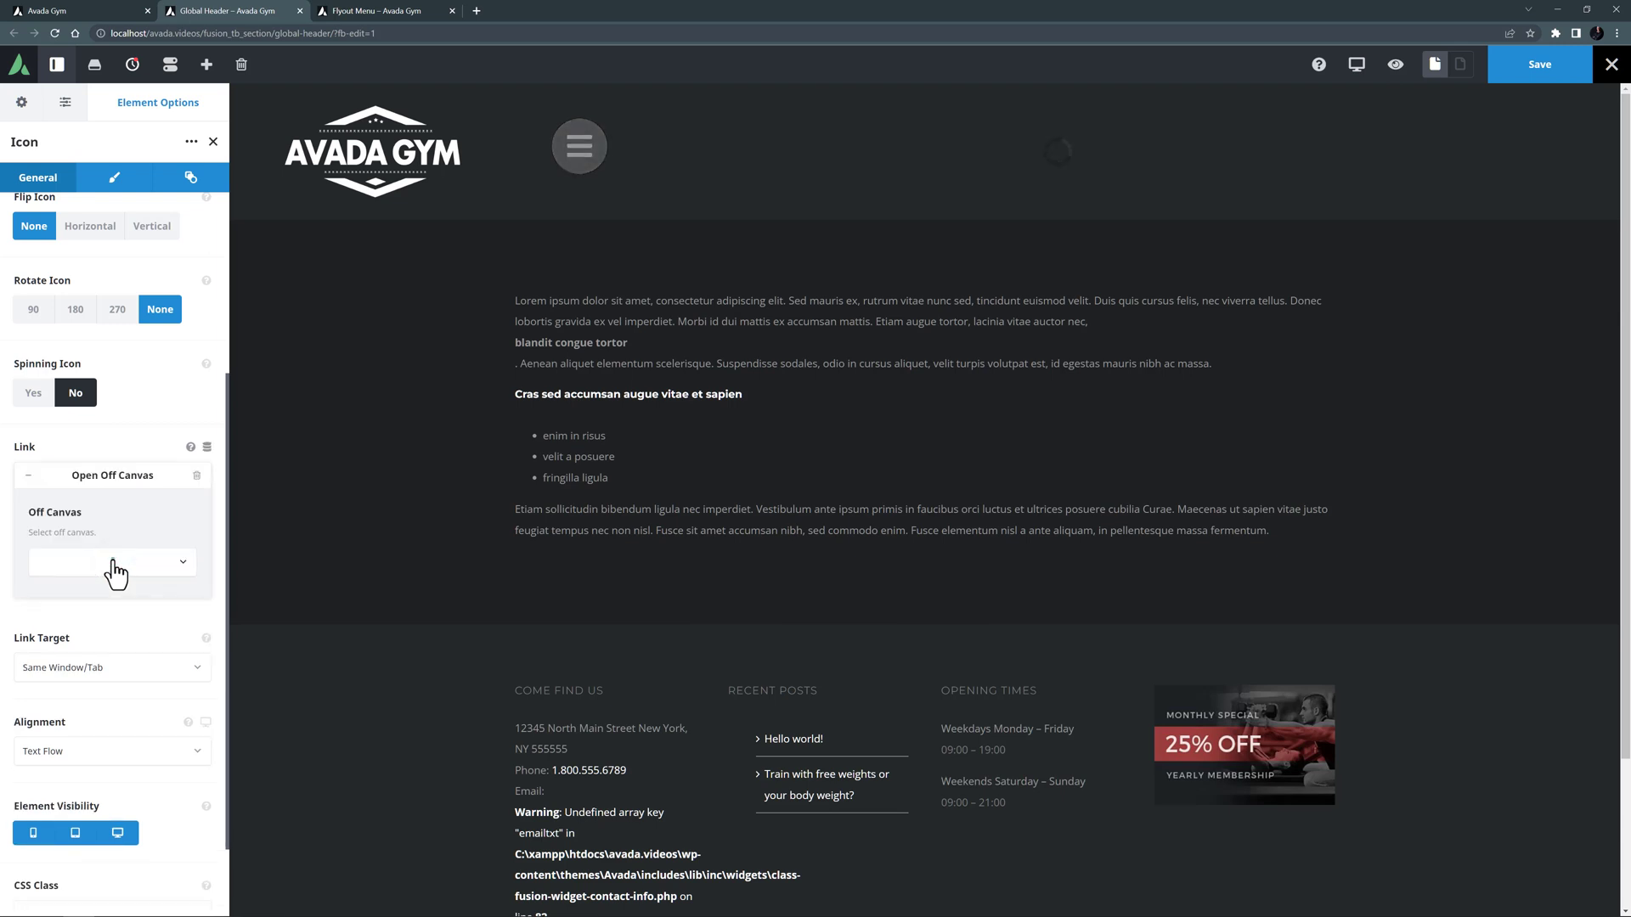
left_click(112, 563)
left_click(90, 595)
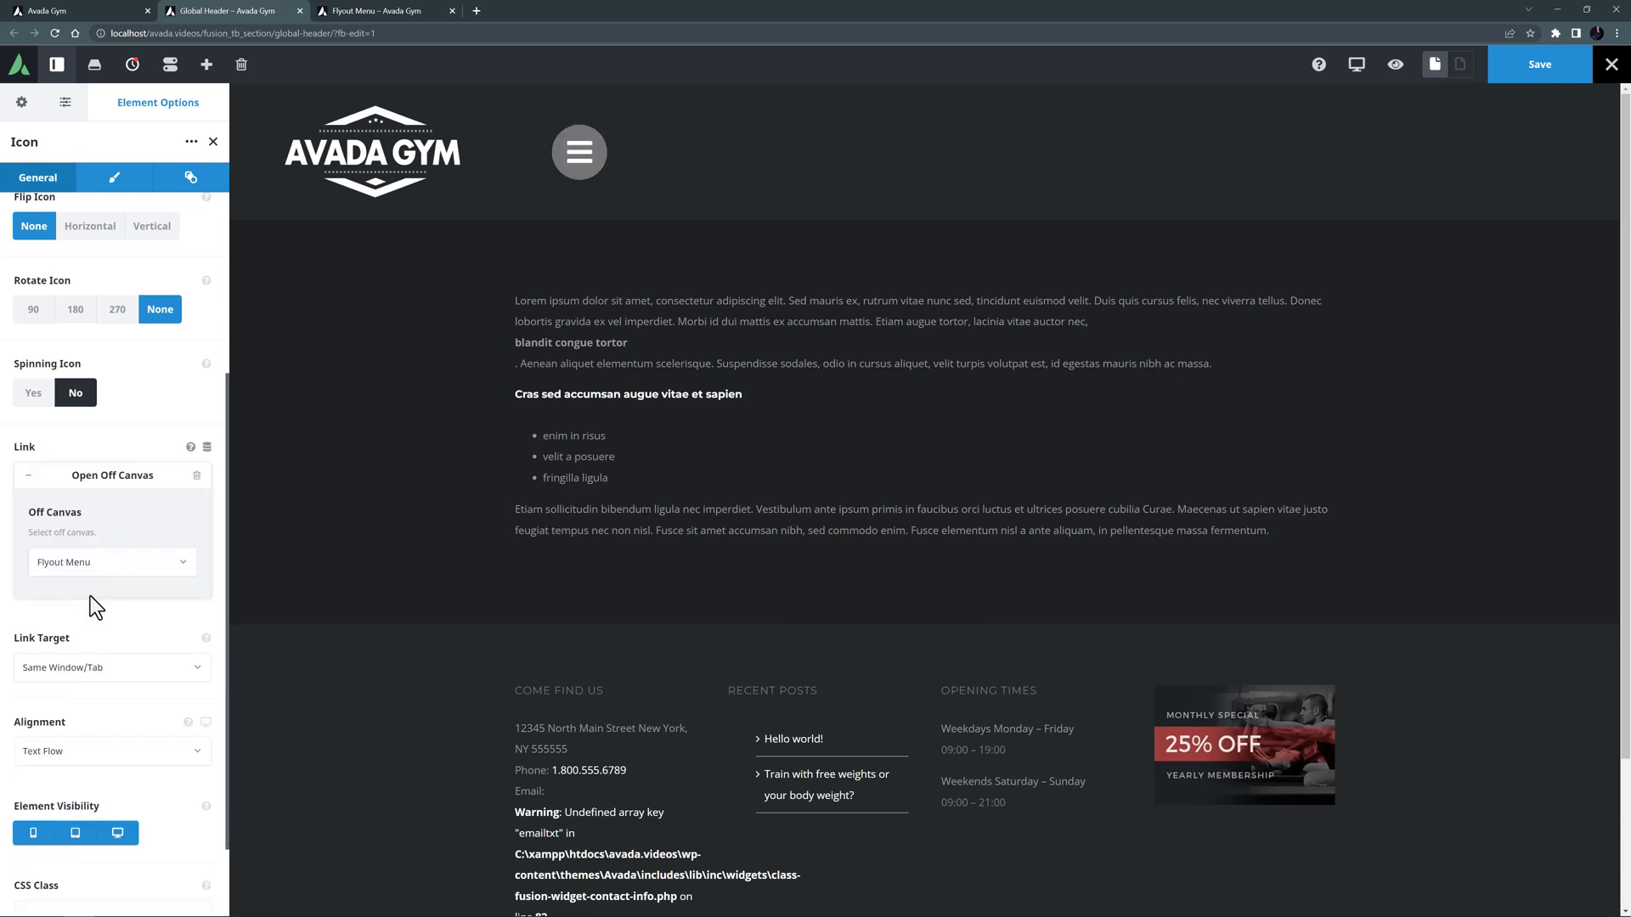
left_click(68, 755)
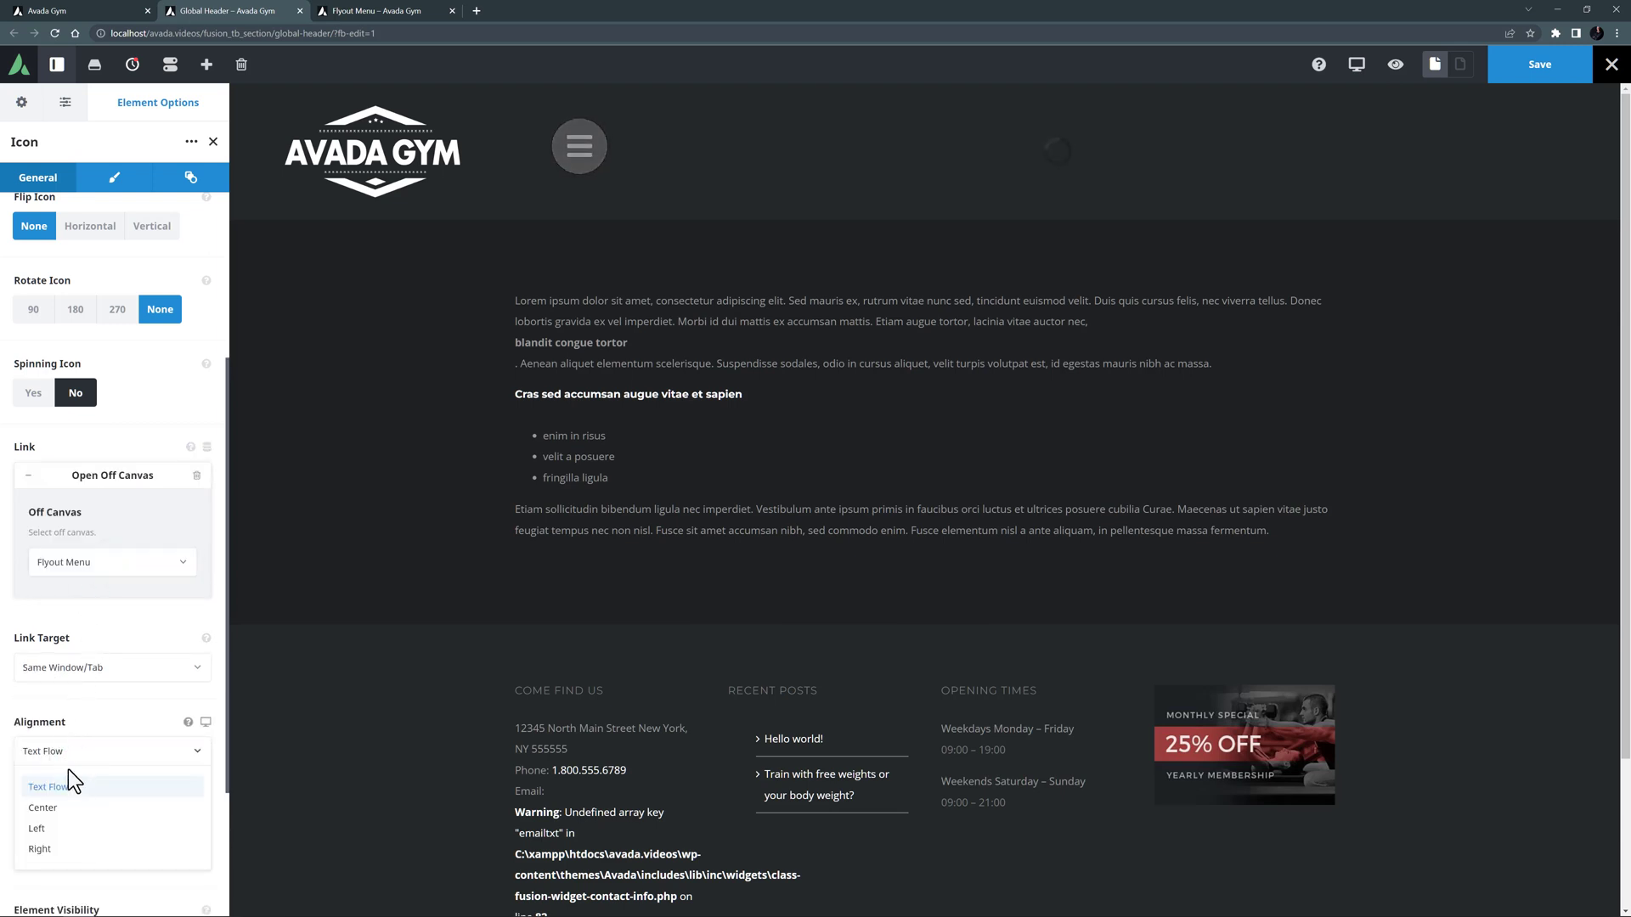
left_click(65, 849)
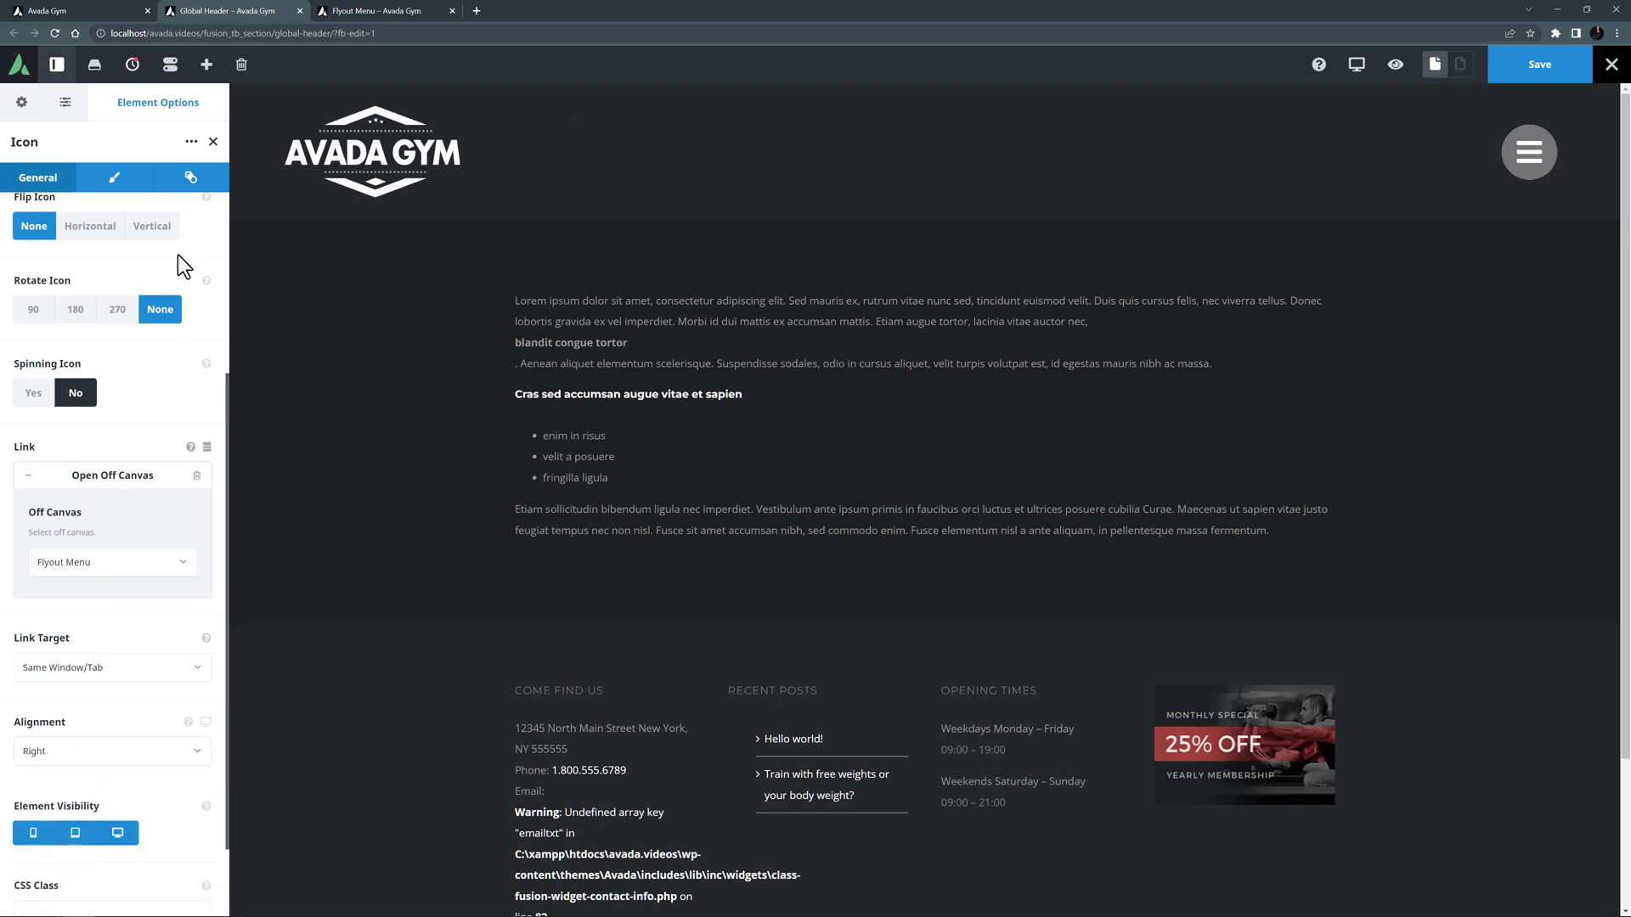
Colour the icon global Color 1, Color 4 on hover, with Icon Background set to No
left_click(112, 180)
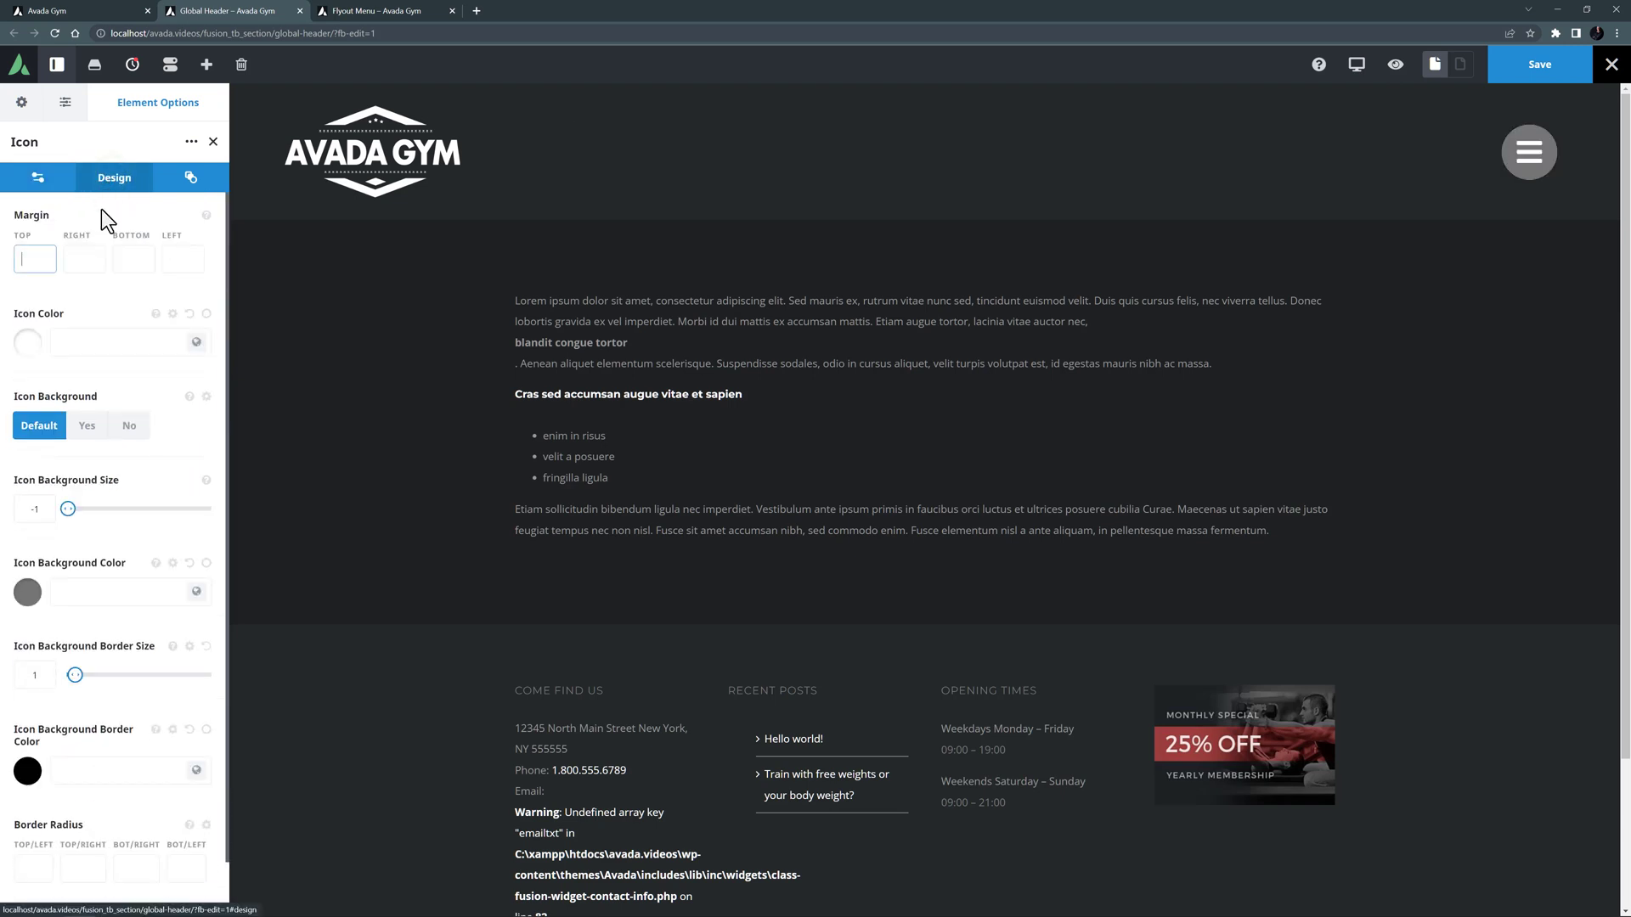
left_click(197, 341)
left_click(31, 398)
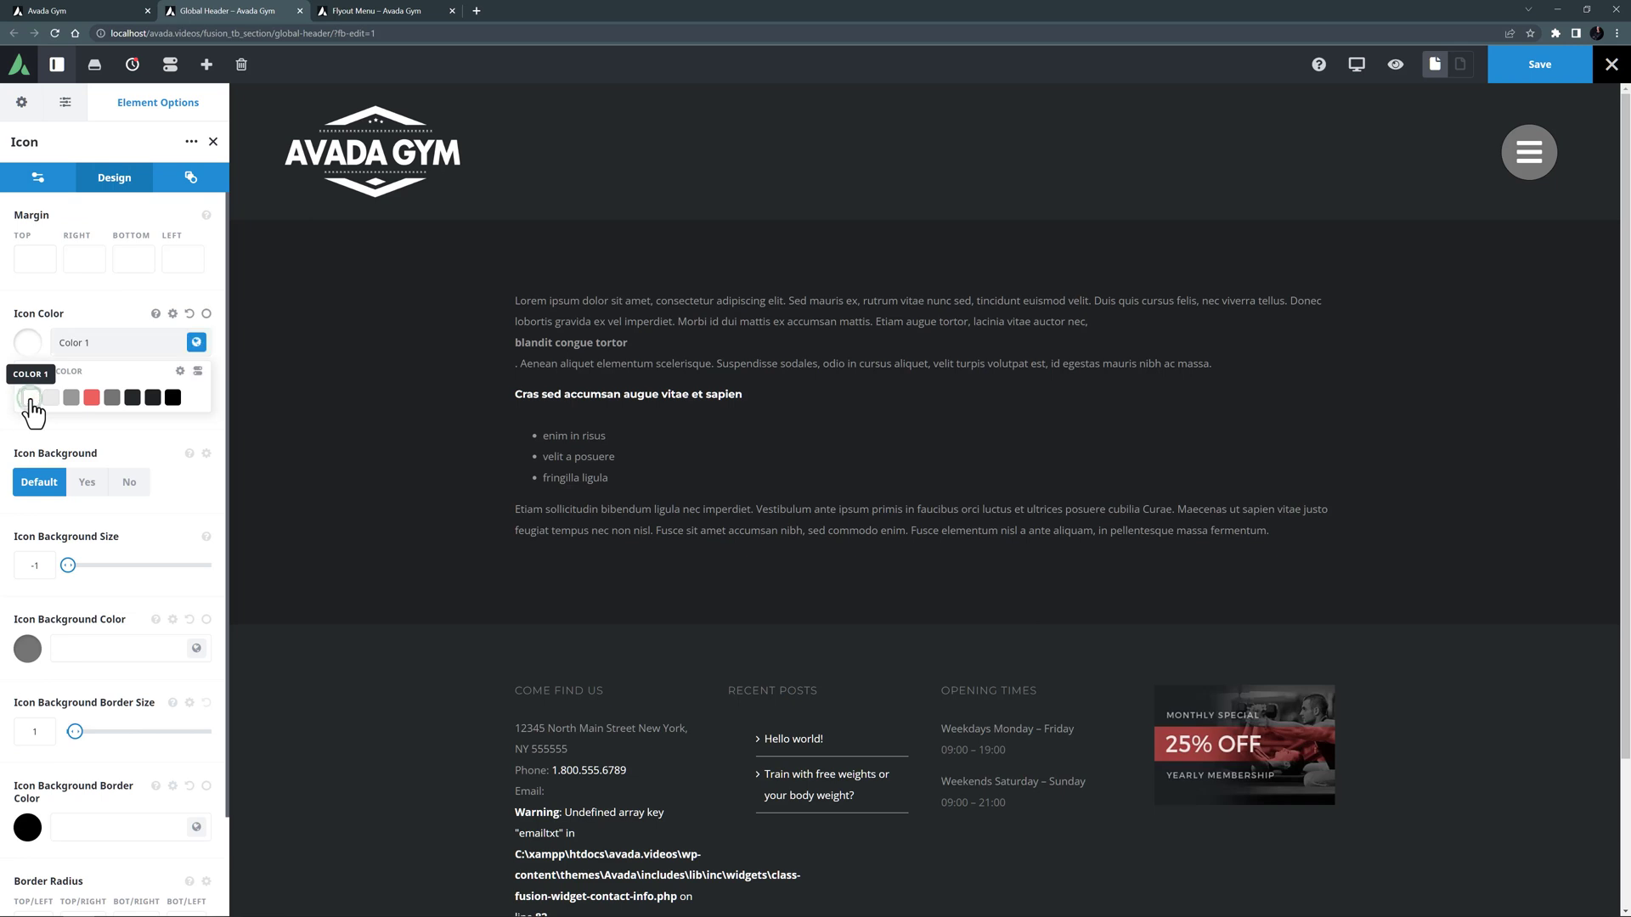
left_click(206, 313)
left_click(199, 341)
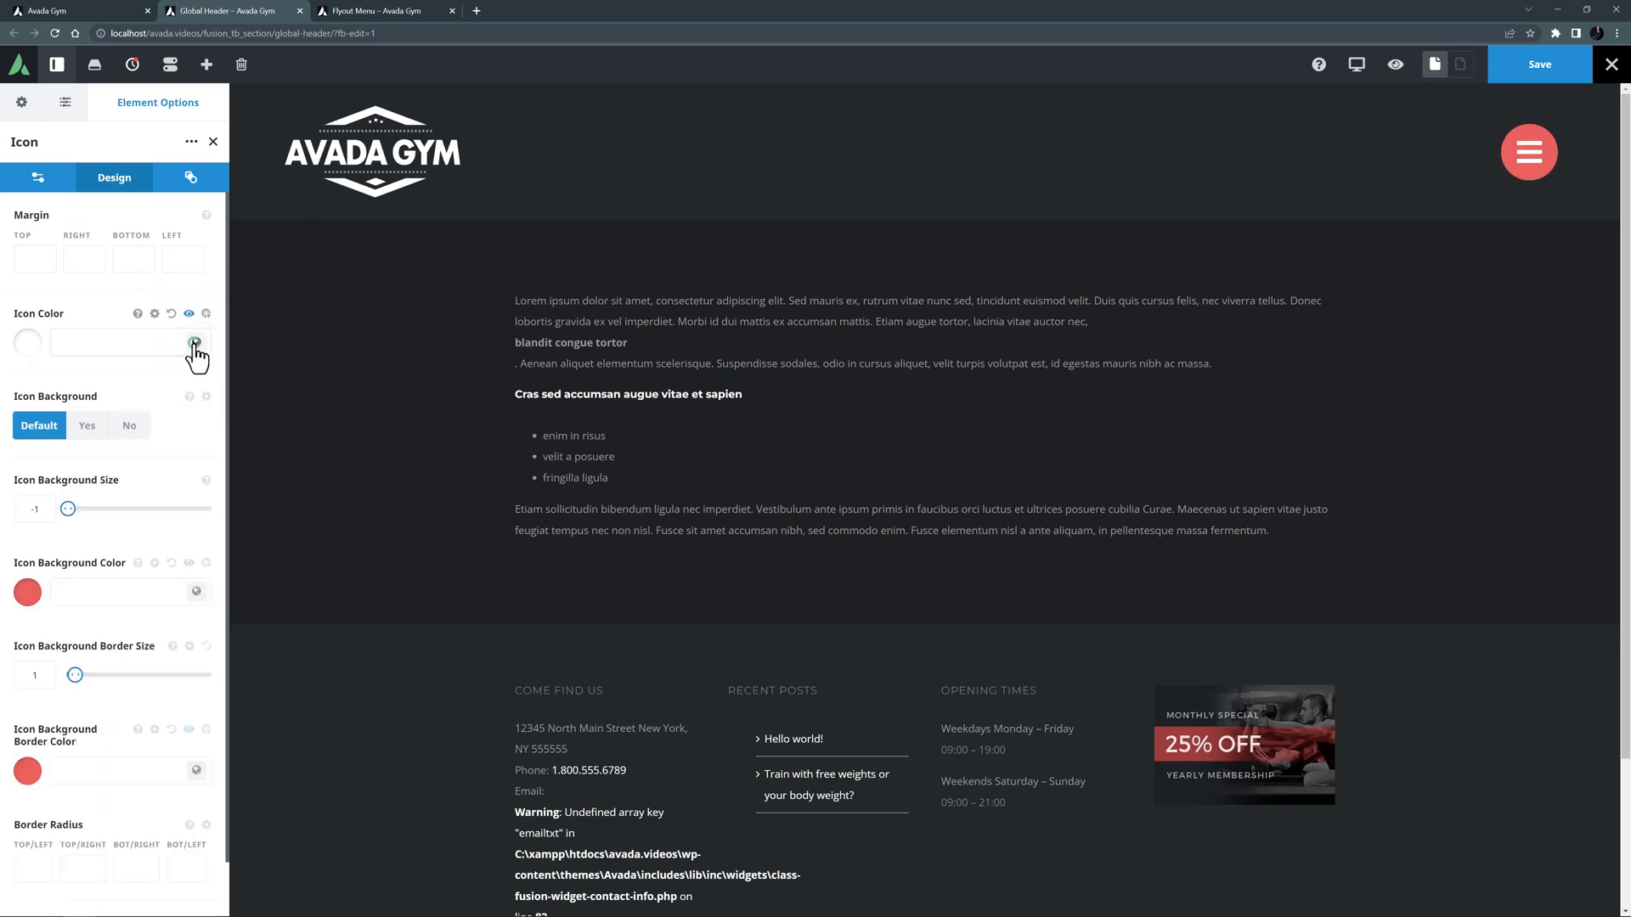
left_click(196, 343)
left_click(91, 397)
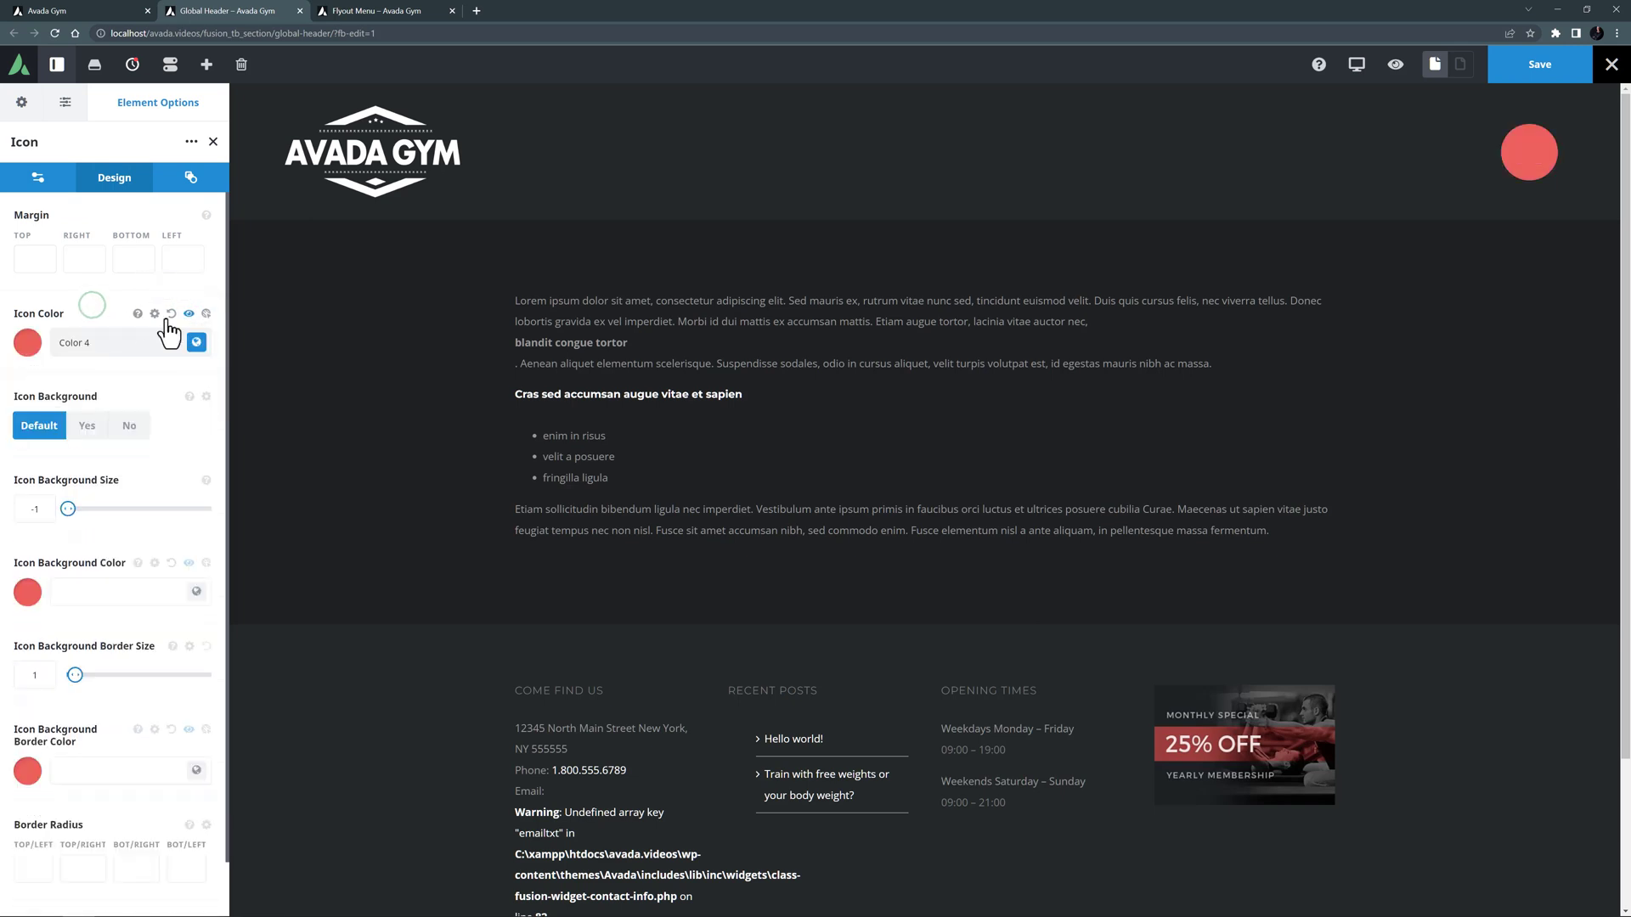
left_click(131, 427)
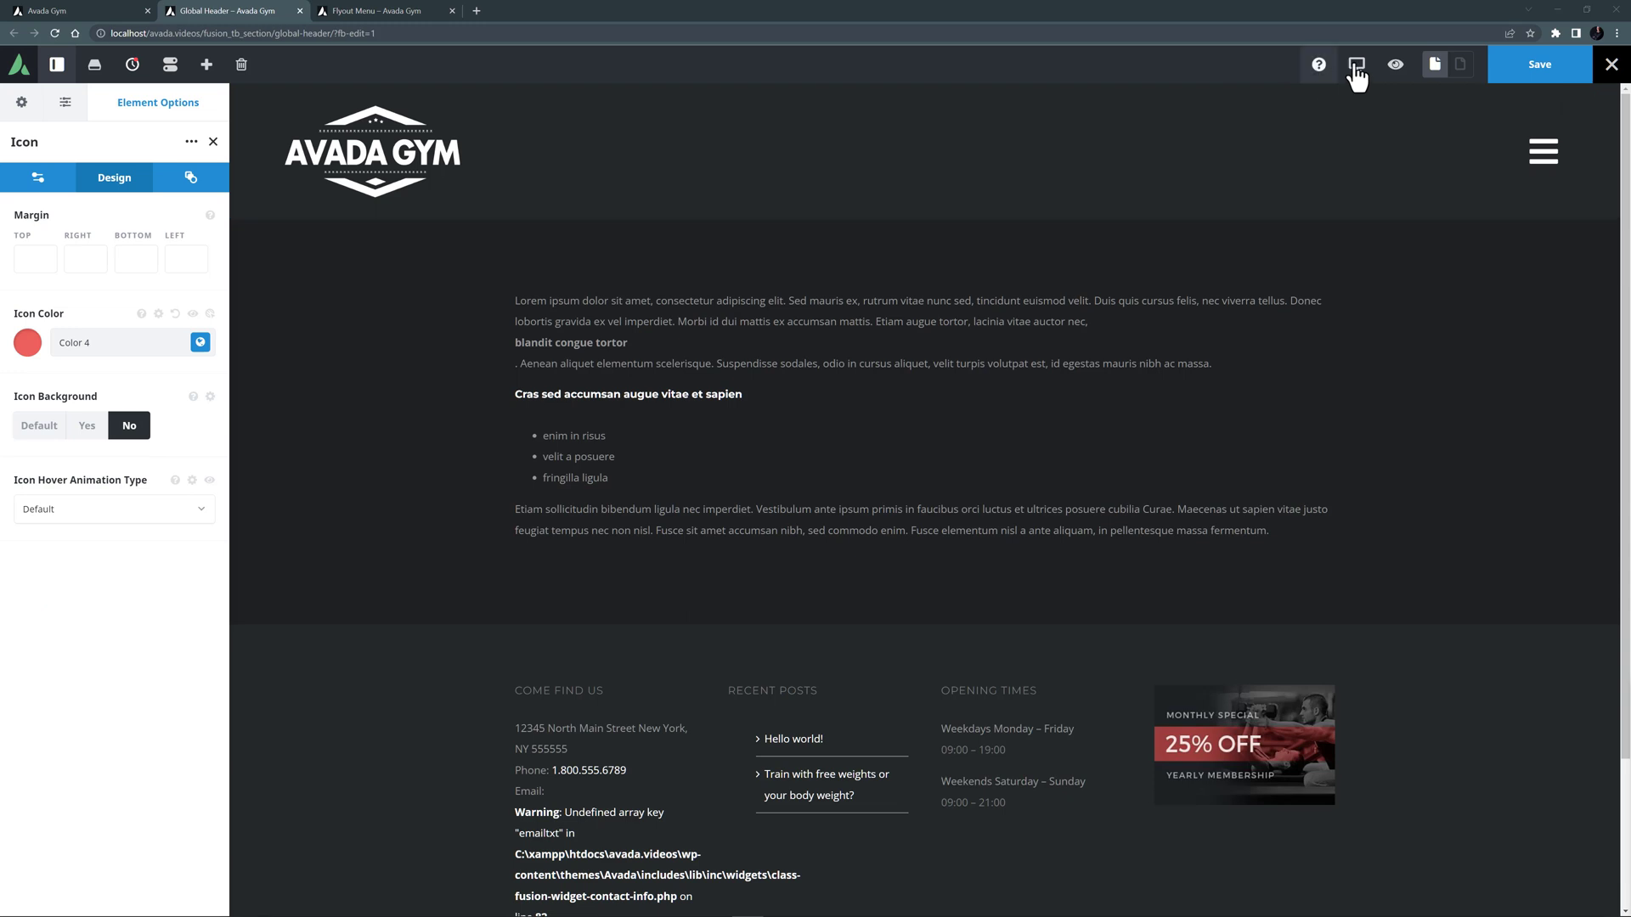
At tablet width, set the icon column's width to 76, then preview at mobile width
mouse_move(1357, 66)
left_click(1394, 108)
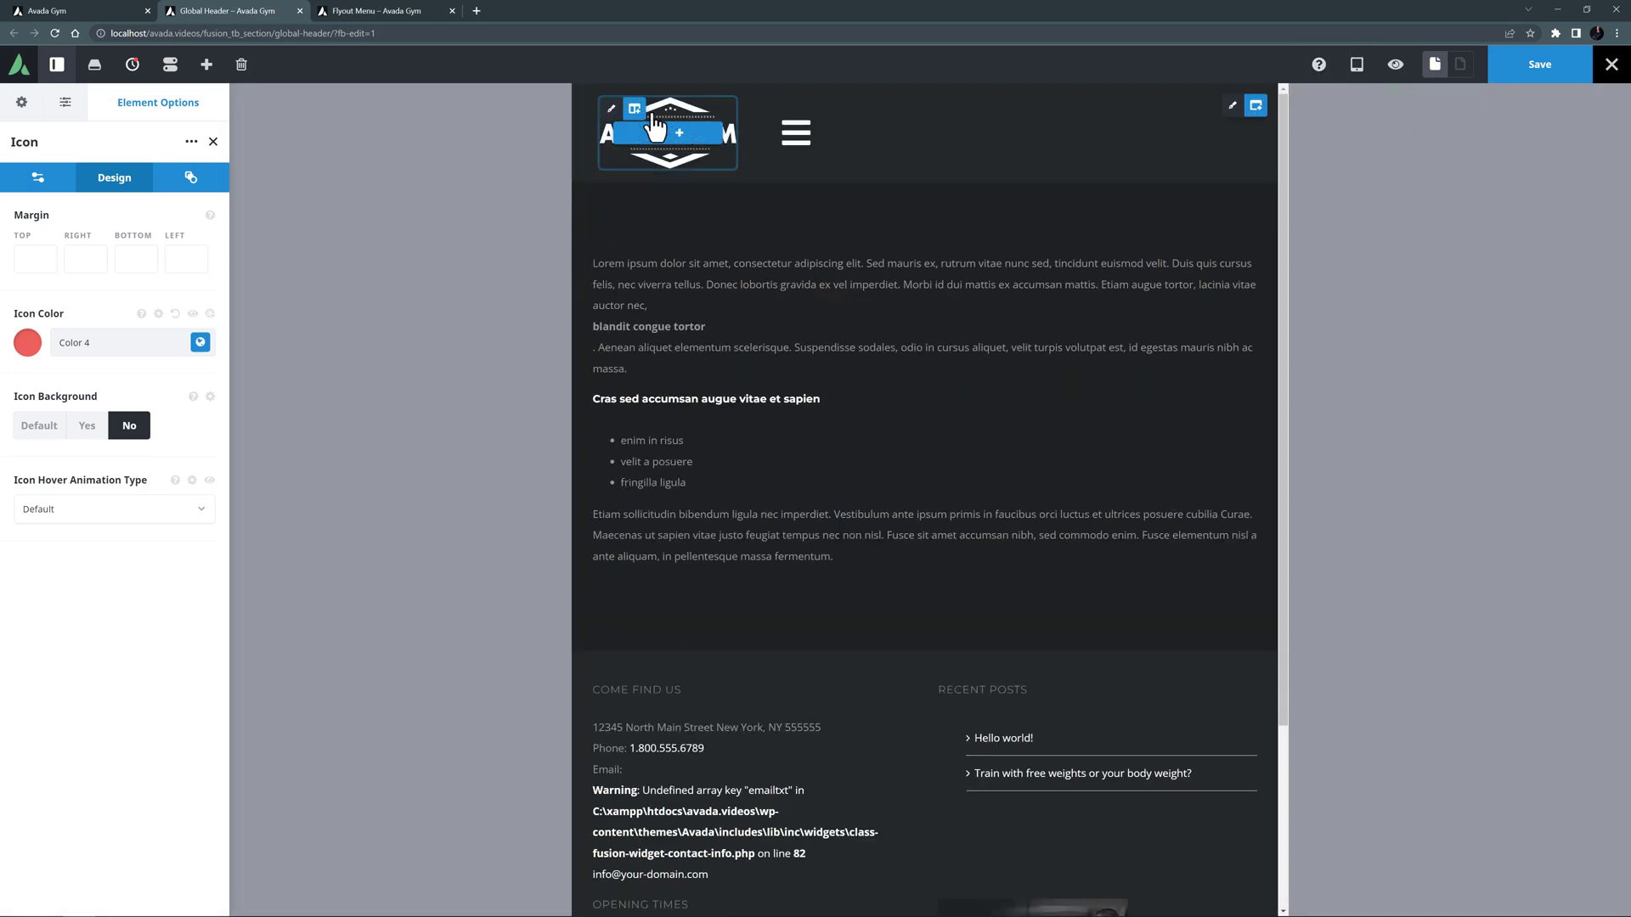
mouse_move(640, 117)
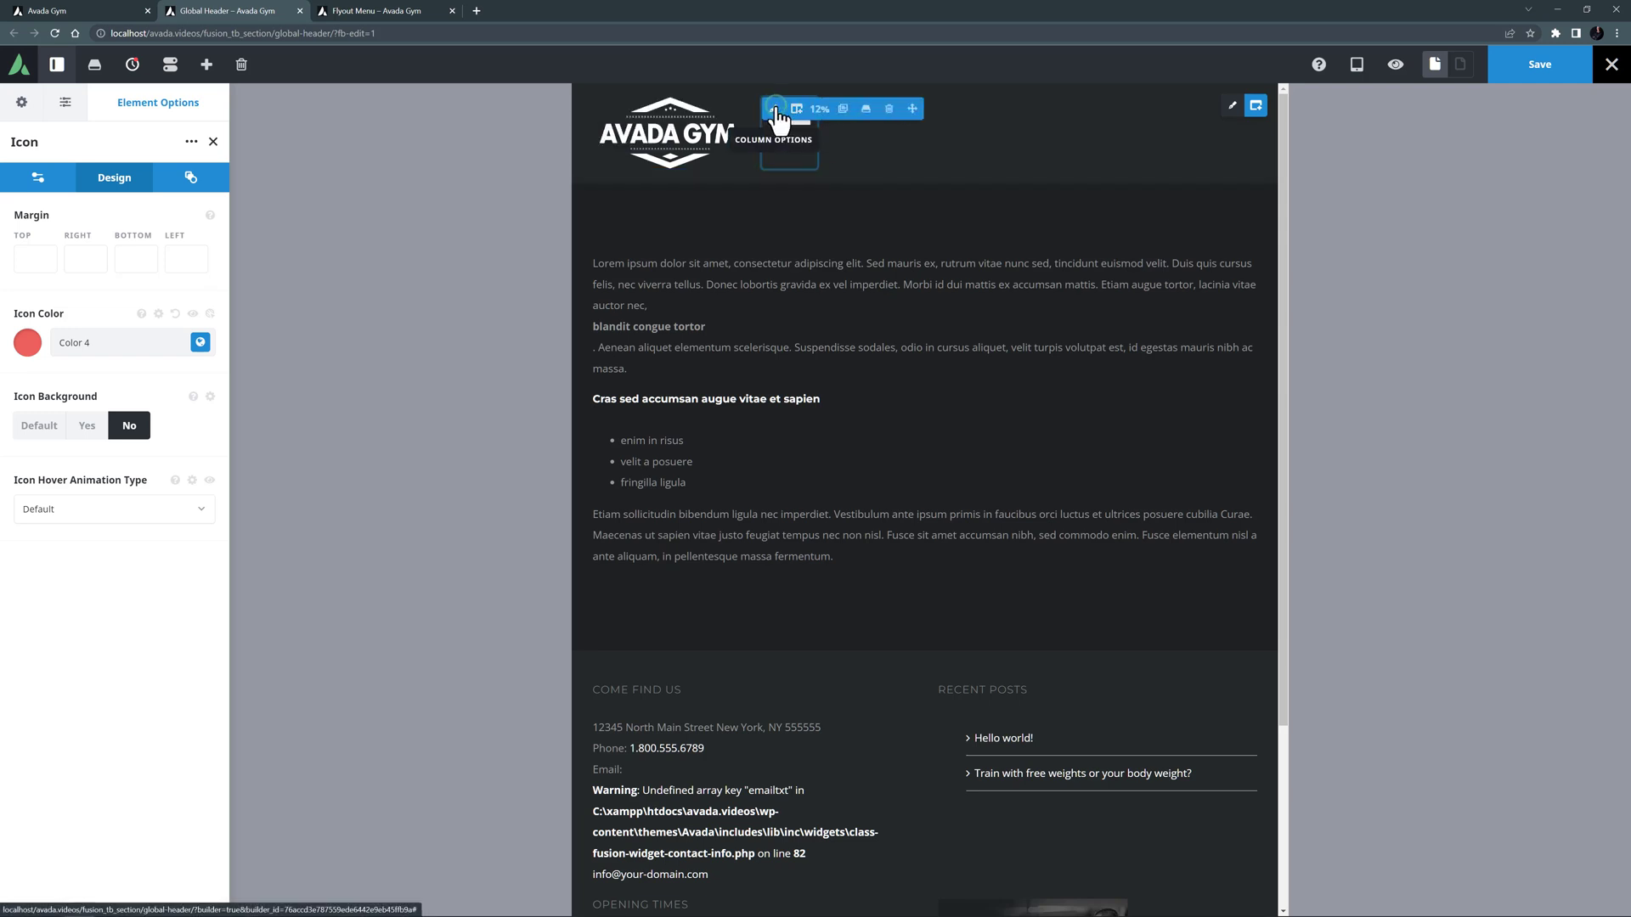
left_click(774, 110)
left_click(96, 180)
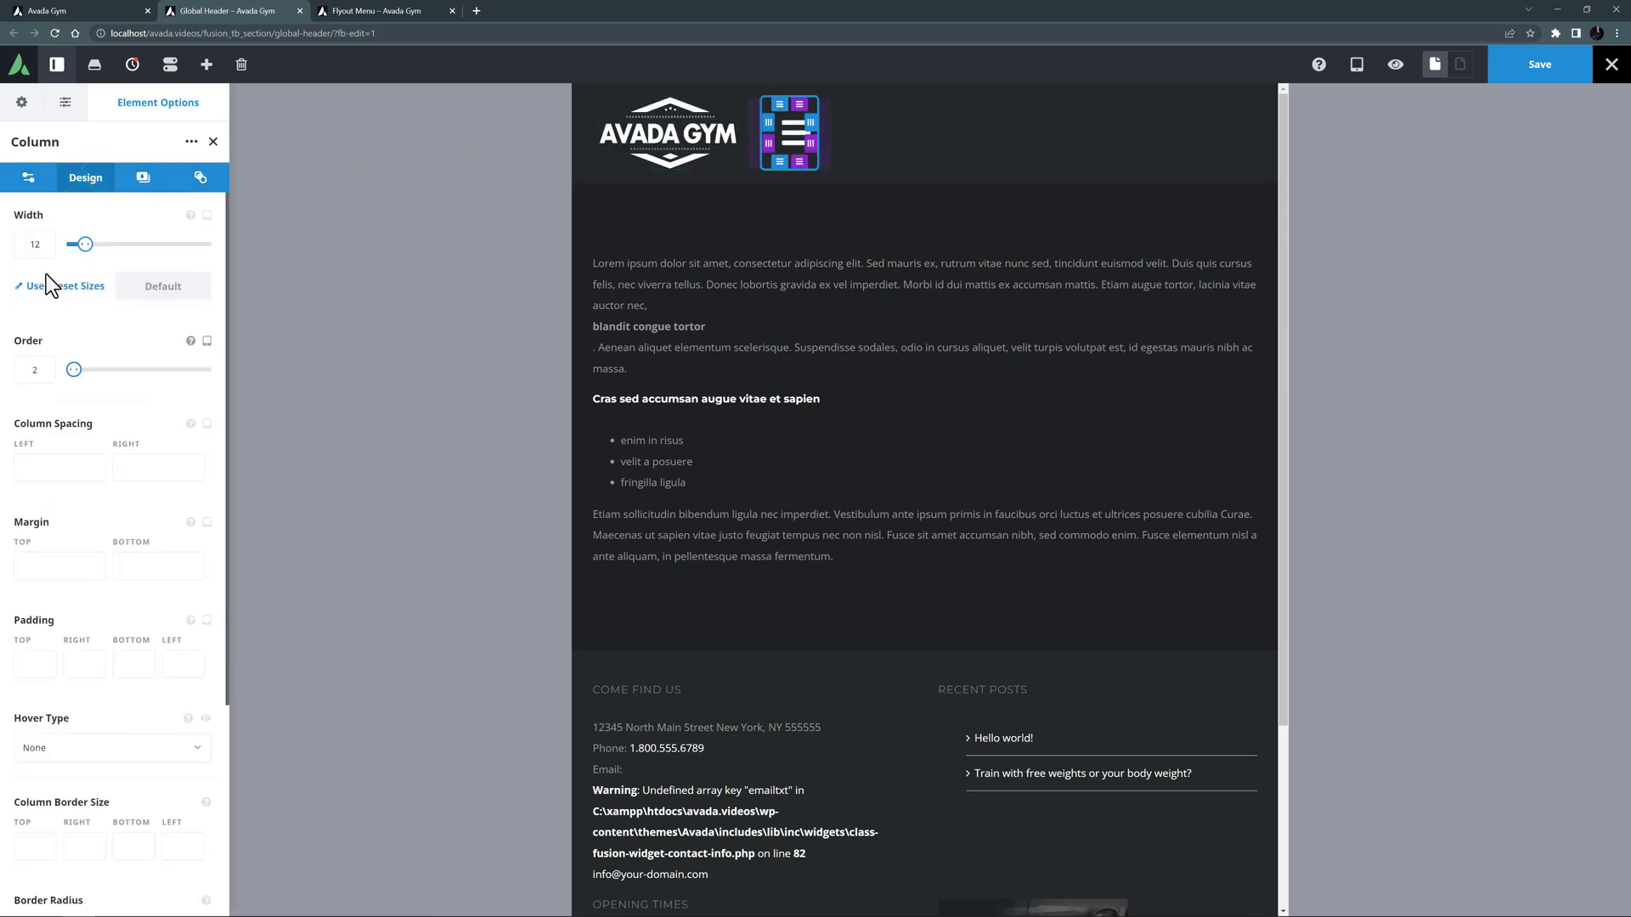
left_click(17, 244)
type("76")
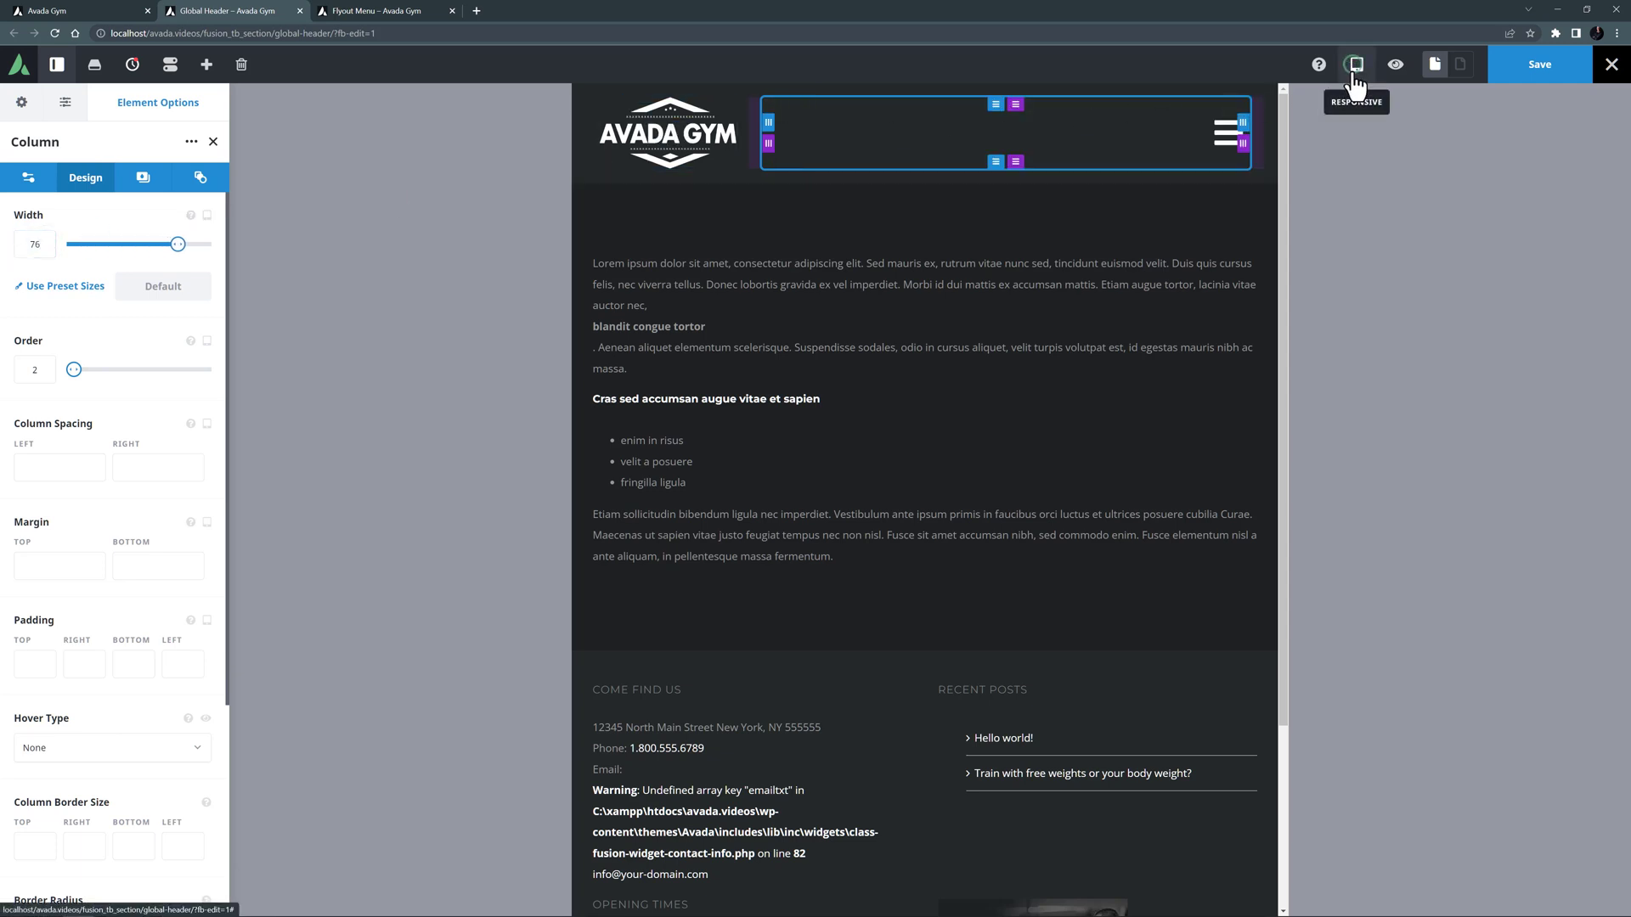
mouse_move(1356, 68)
left_click(1356, 115)
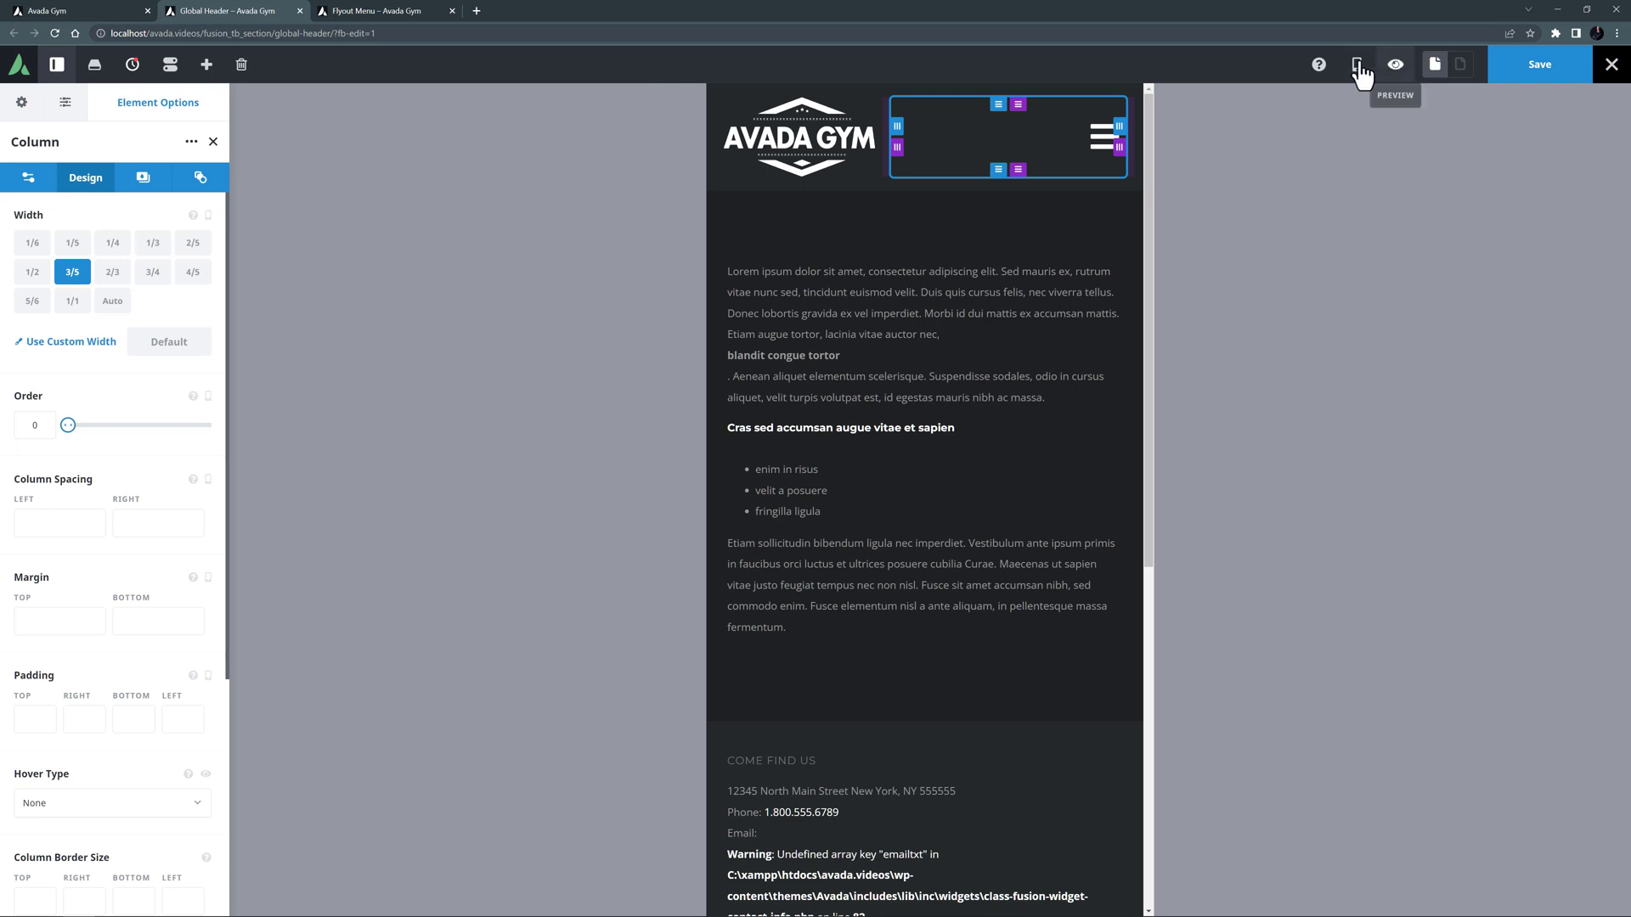
Back at desktop width, turn Position Absolute on for the header container
mouse_move(1357, 65)
left_click(1433, 106)
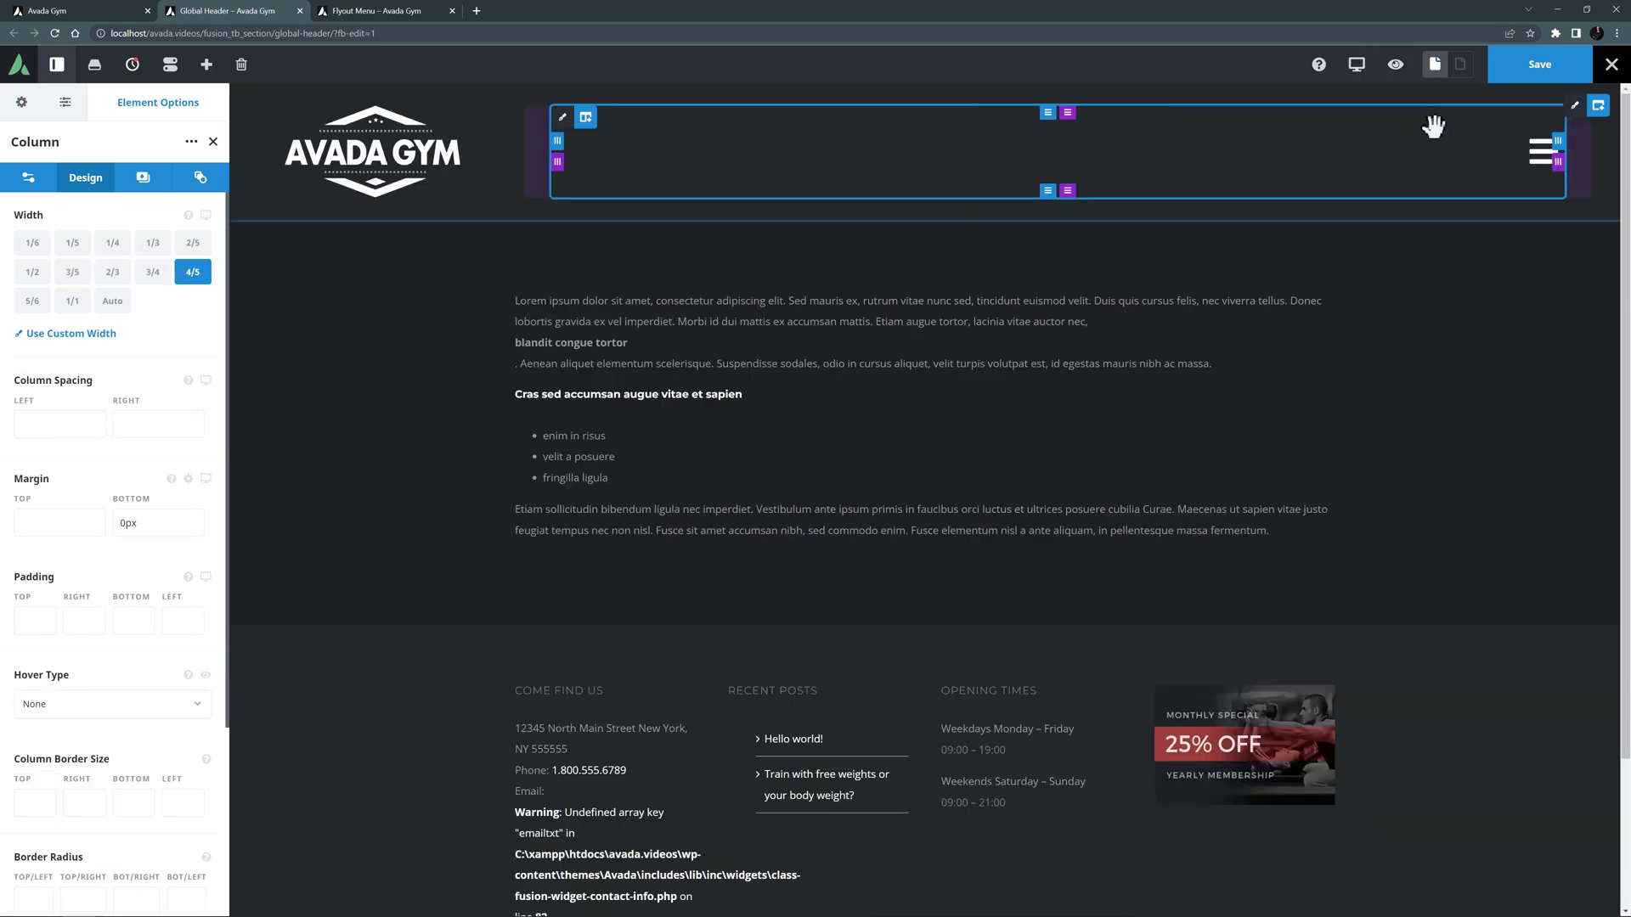
left_click(298, 200)
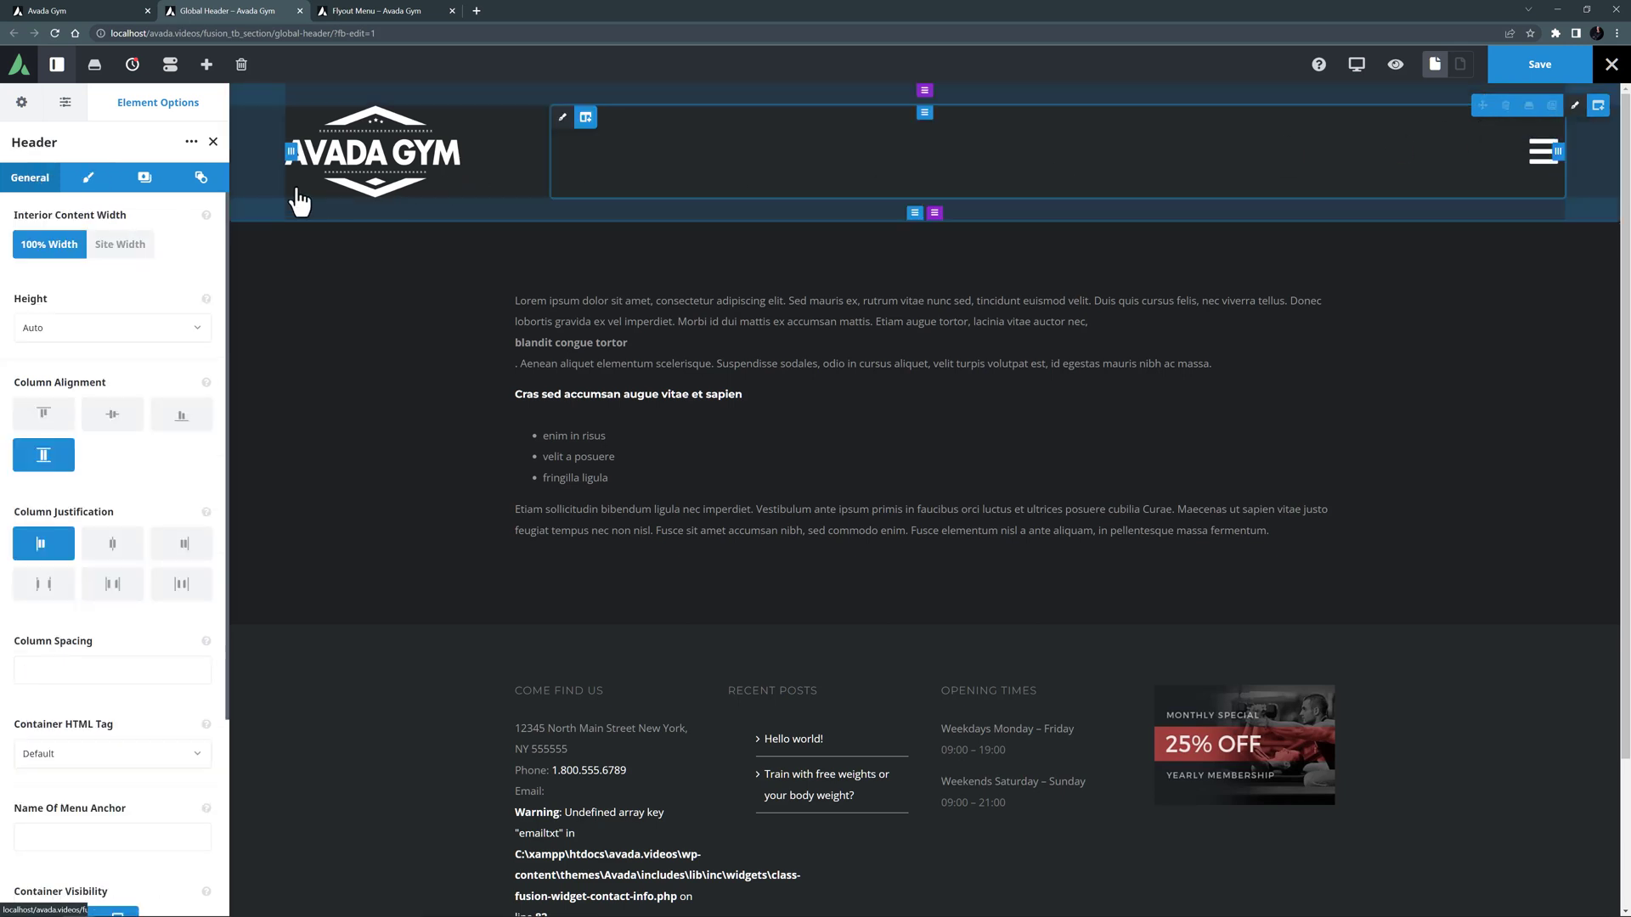
left_click(200, 177)
left_click(33, 342)
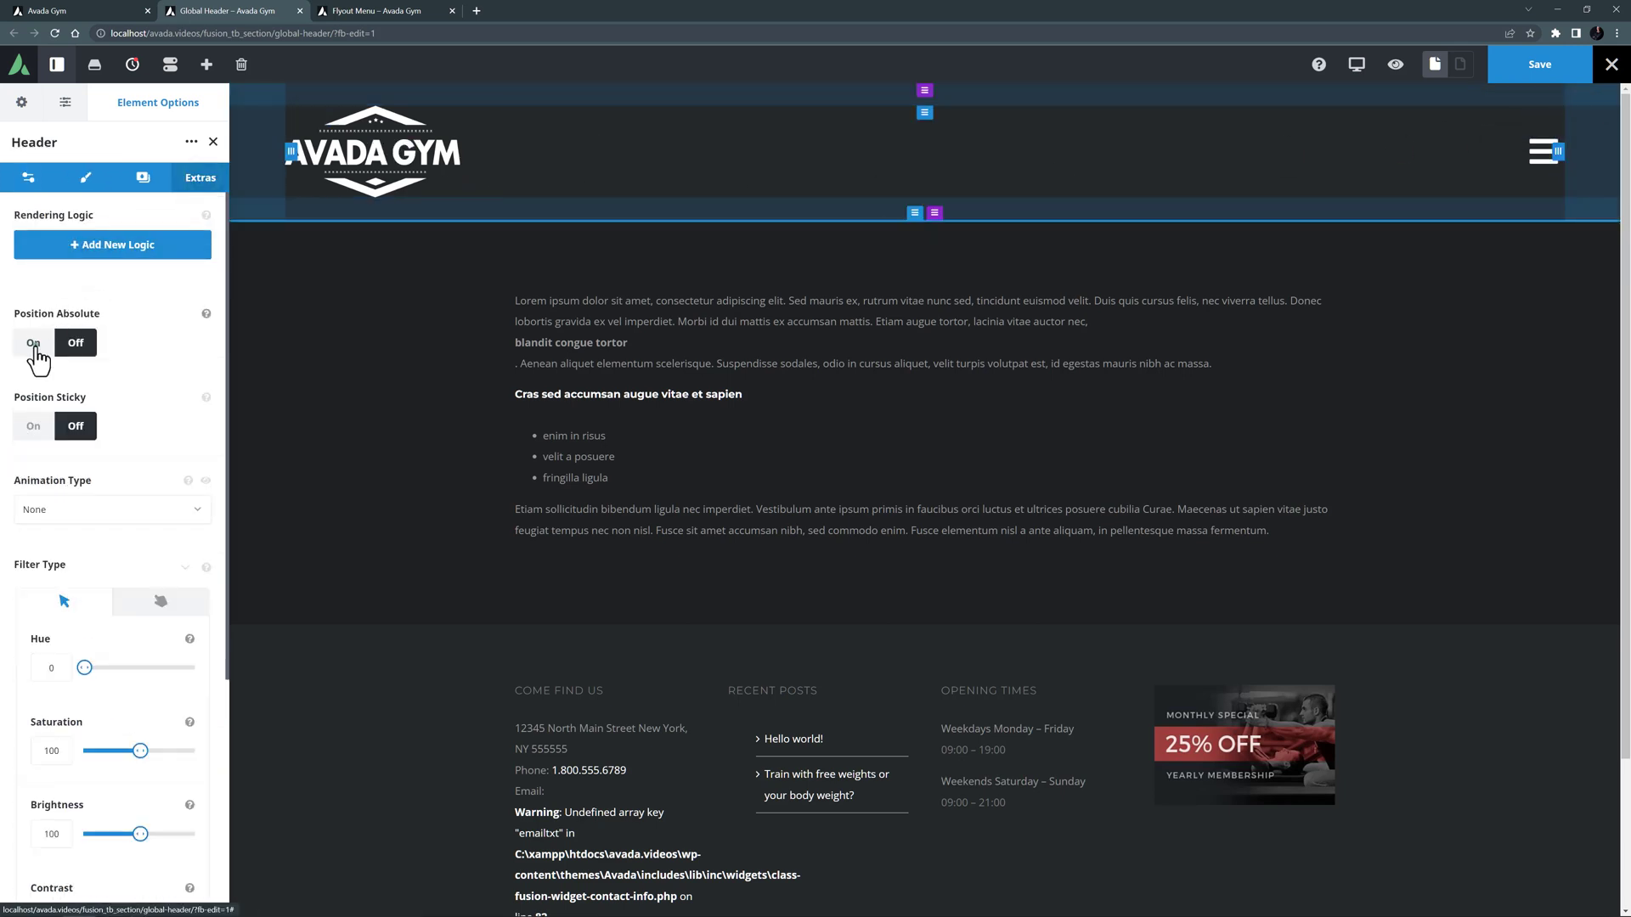
Drag the header background colour's alpha to 0 for full transparency, and save the header
left_click(143, 179)
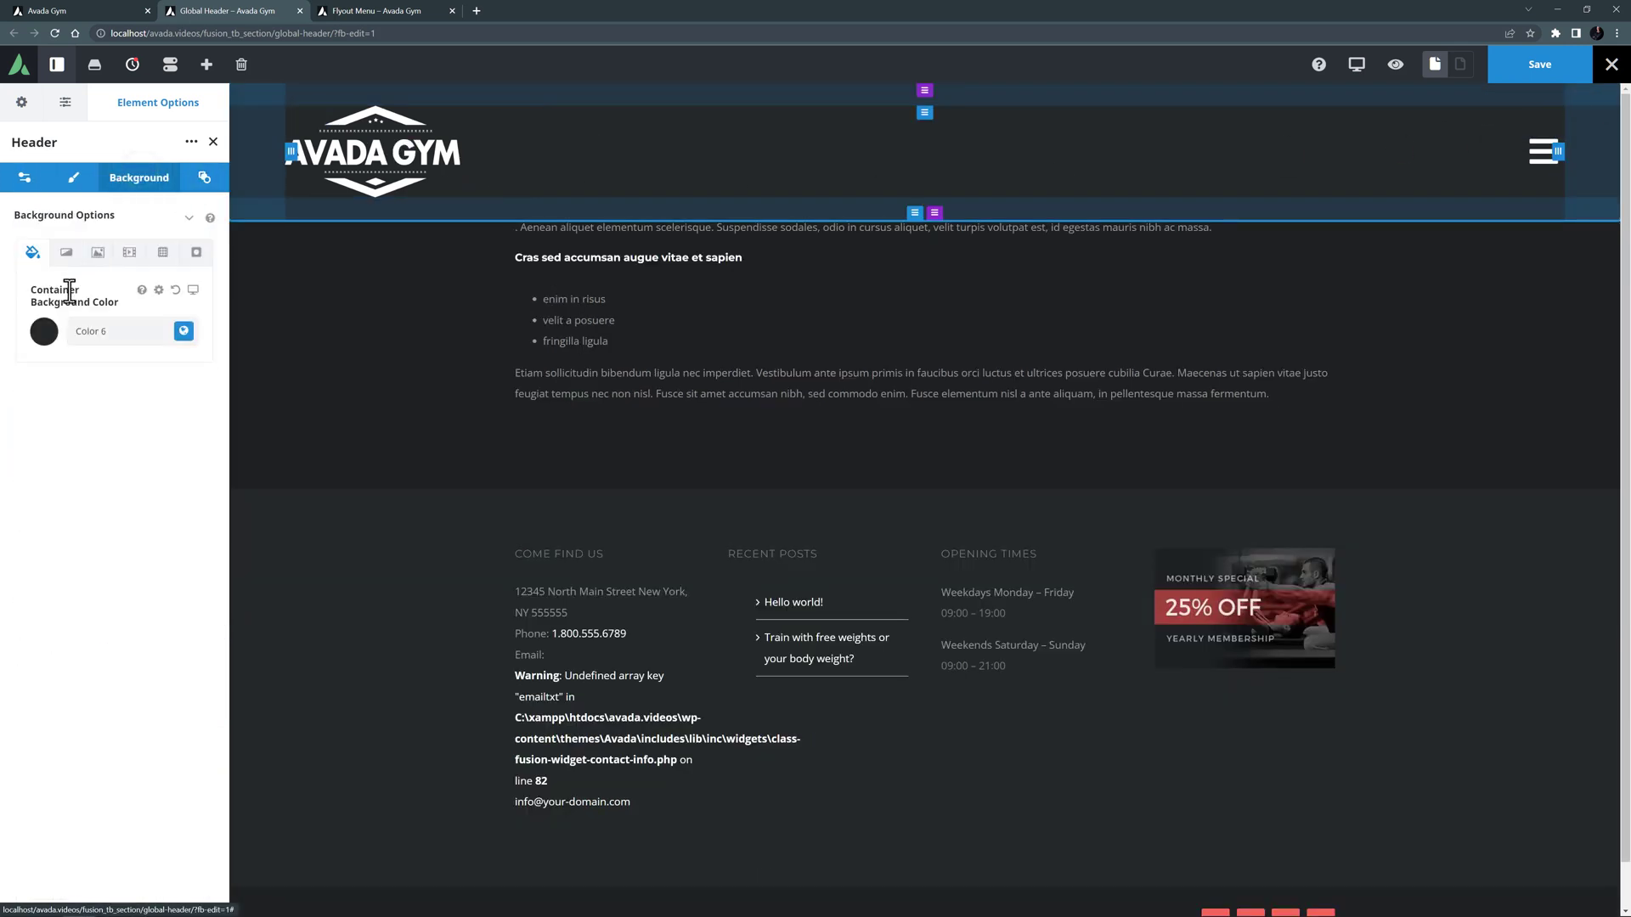
left_click(44, 332)
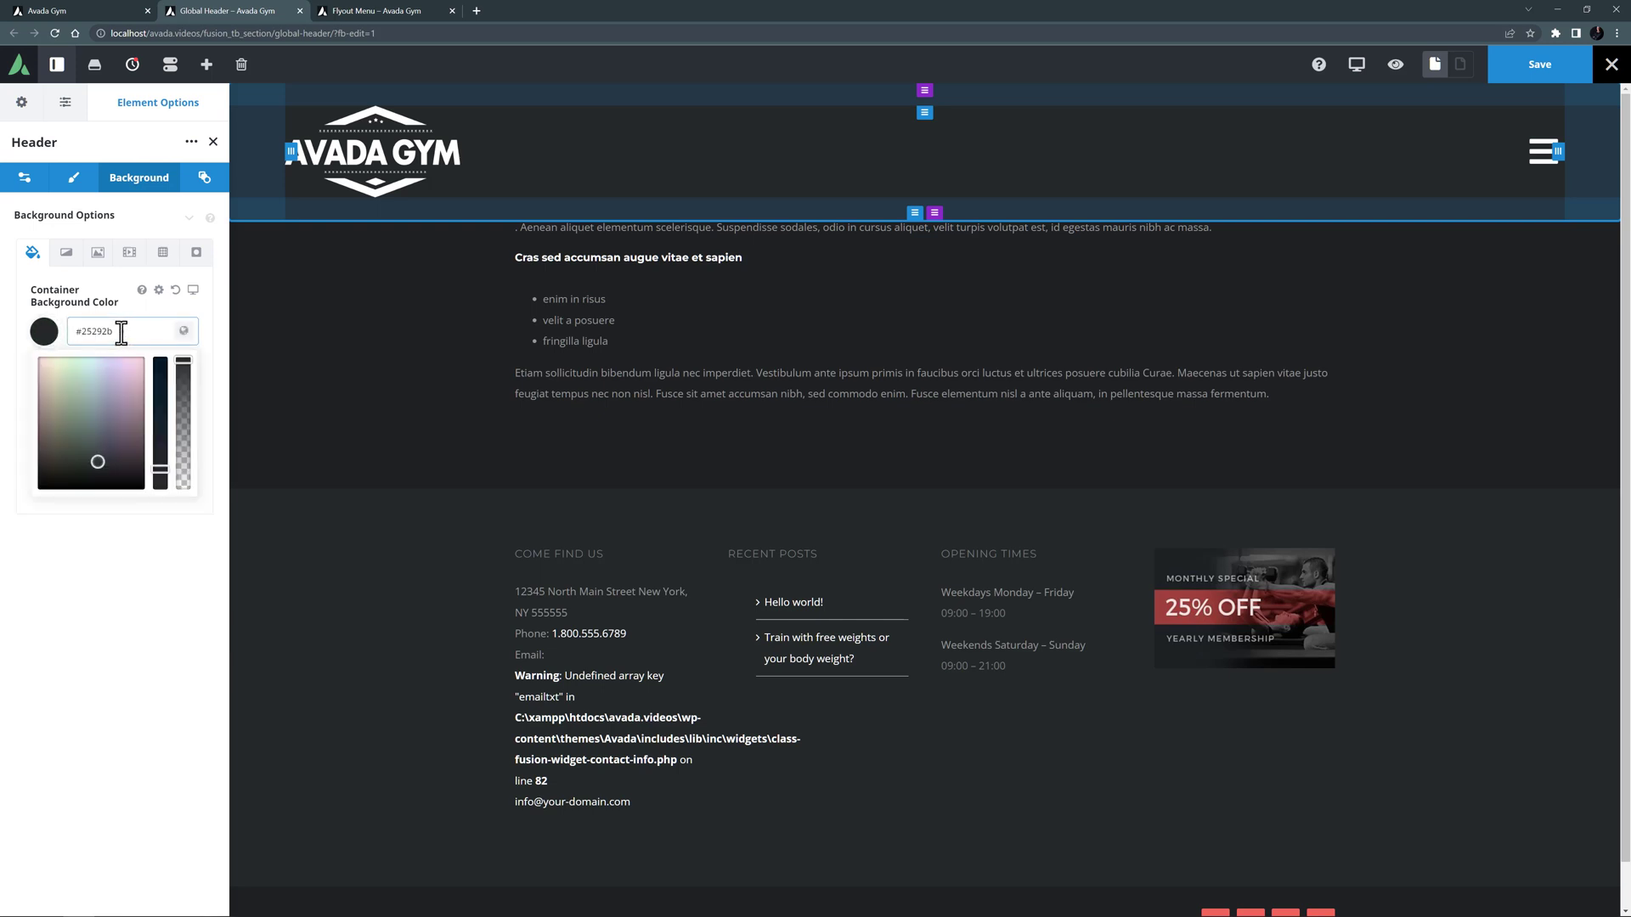
left_click(117, 332)
left_click_drag(181, 363, 182, 479)
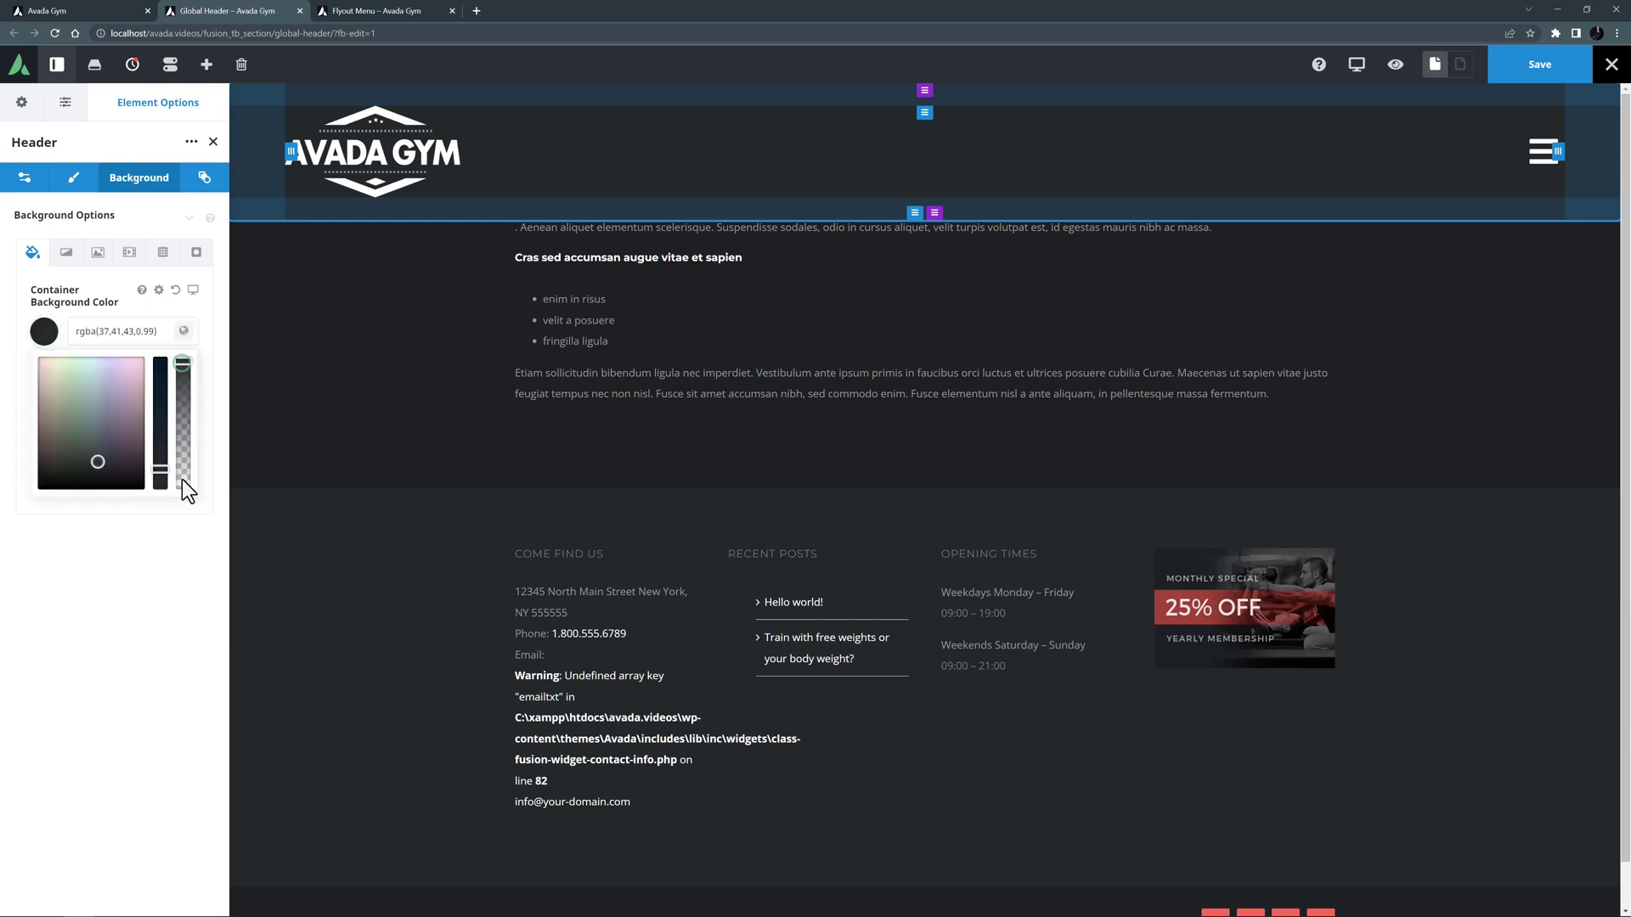
left_click(183, 533)
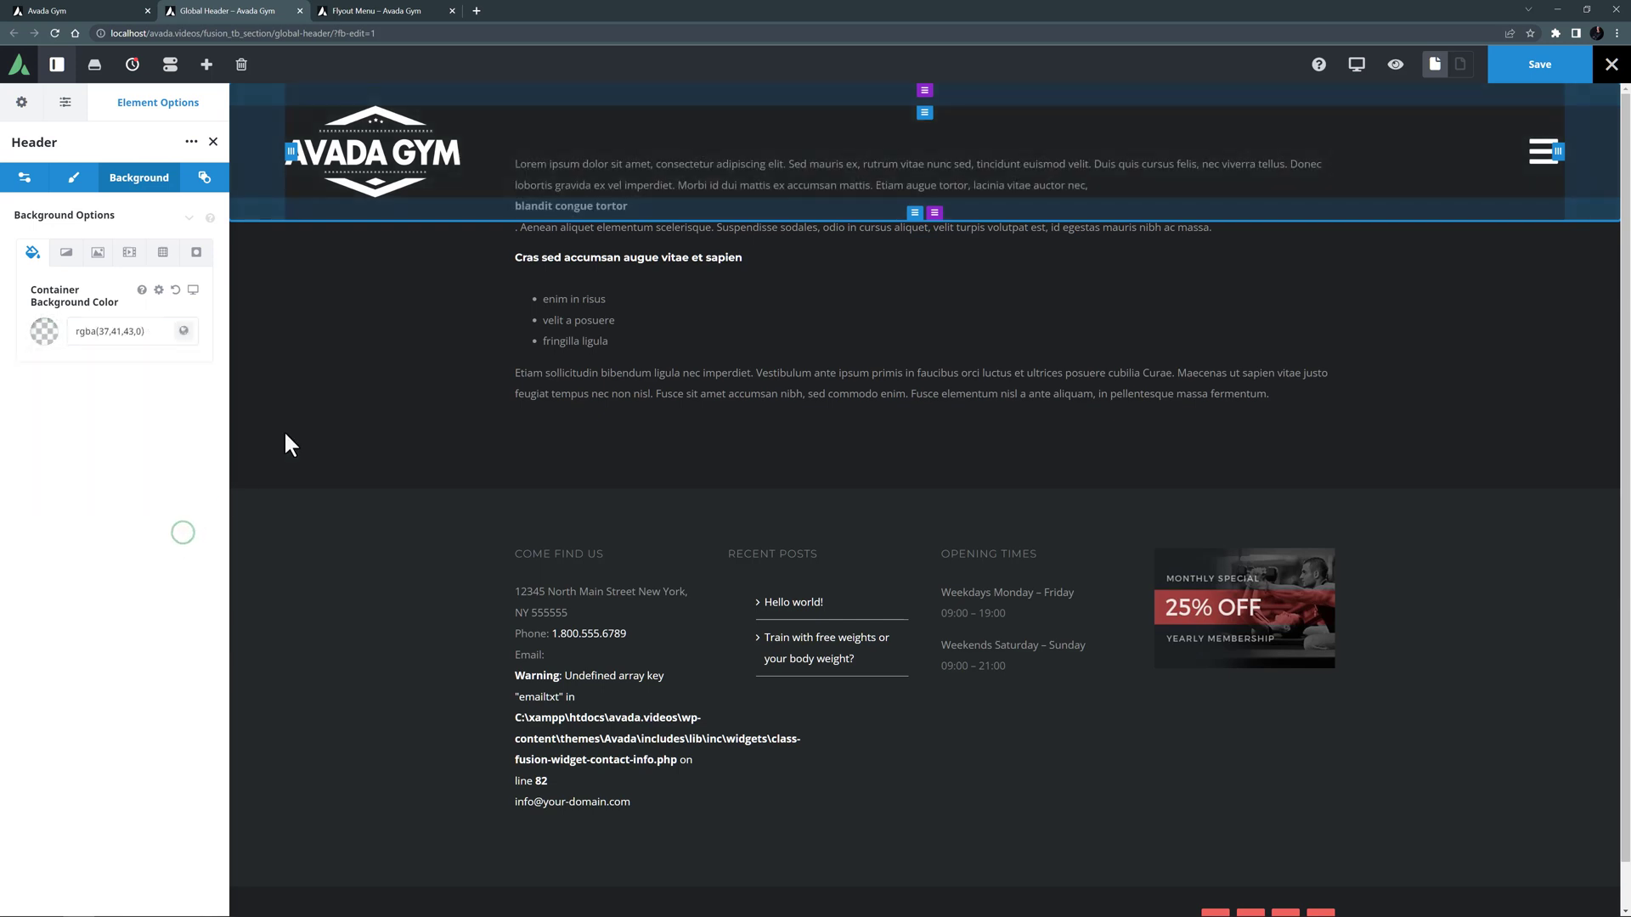
left_click(1509, 84)
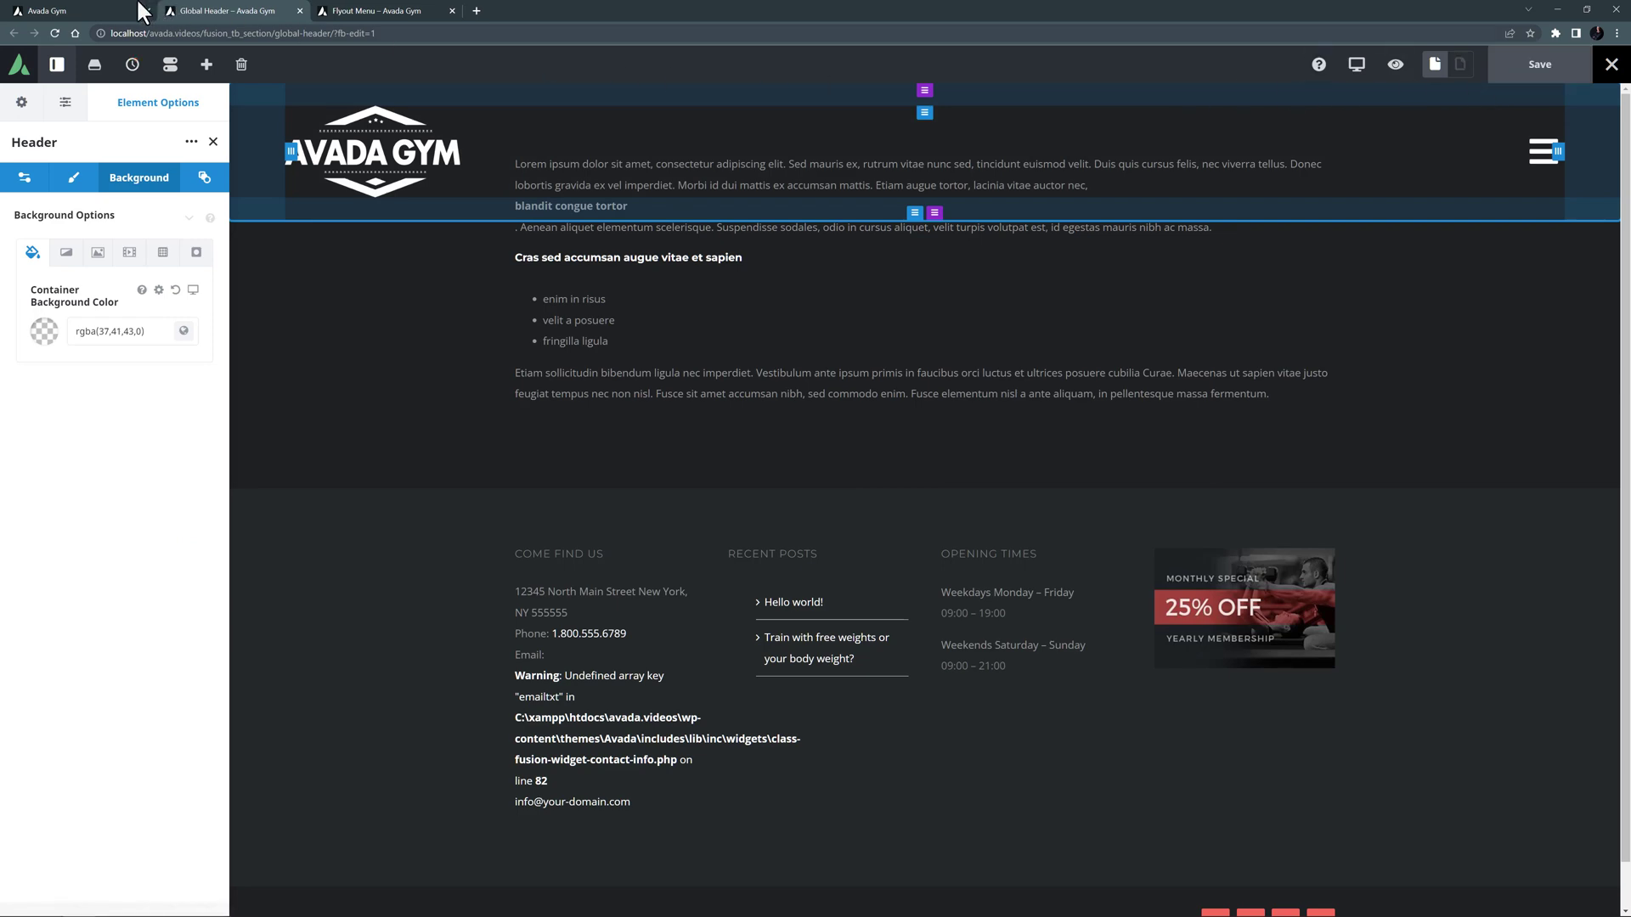
On the live homepage, open, close and reopen the full-screen flyout menu via the hamburger icon
left_click(78, 12)
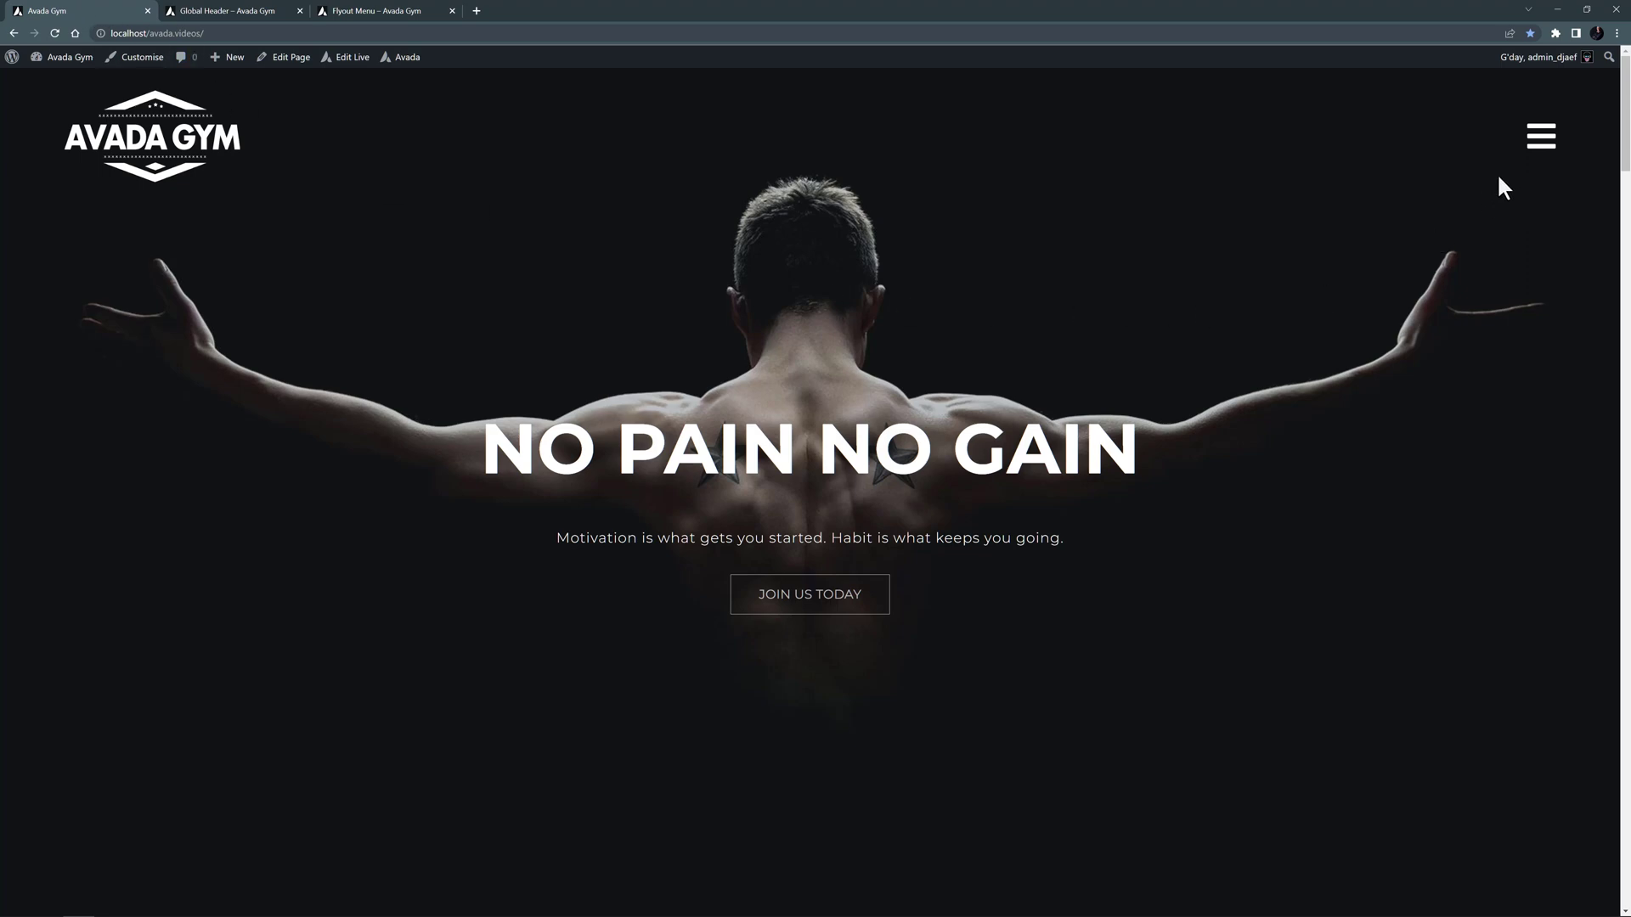
left_click(1544, 139)
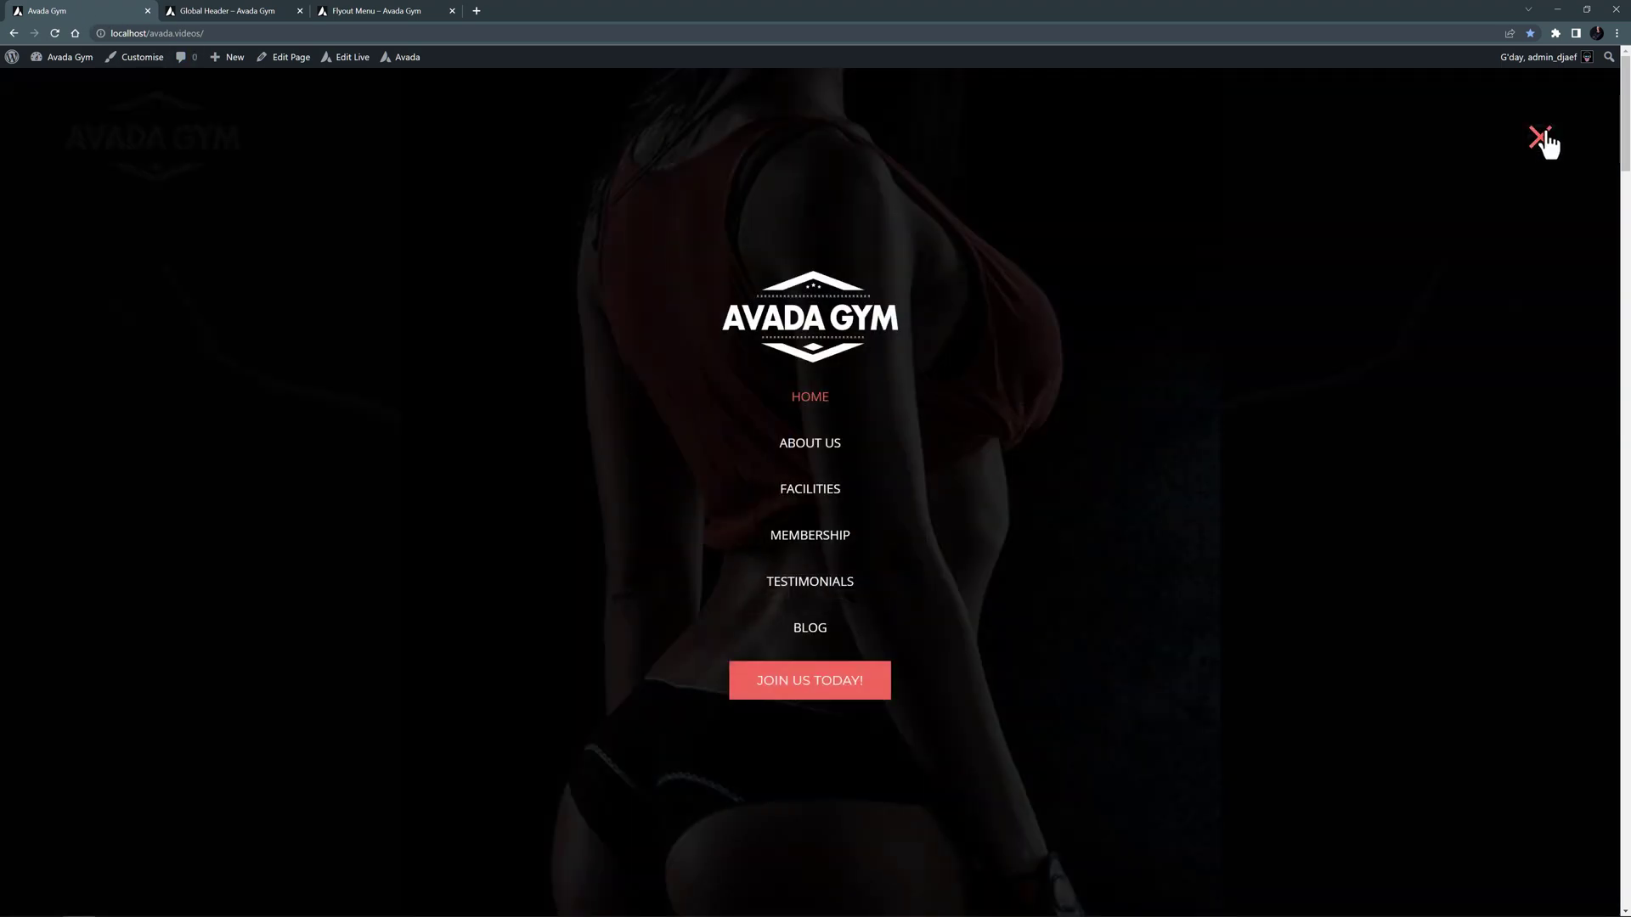
left_click(1540, 136)
left_click(1541, 136)
left_click(1543, 138)
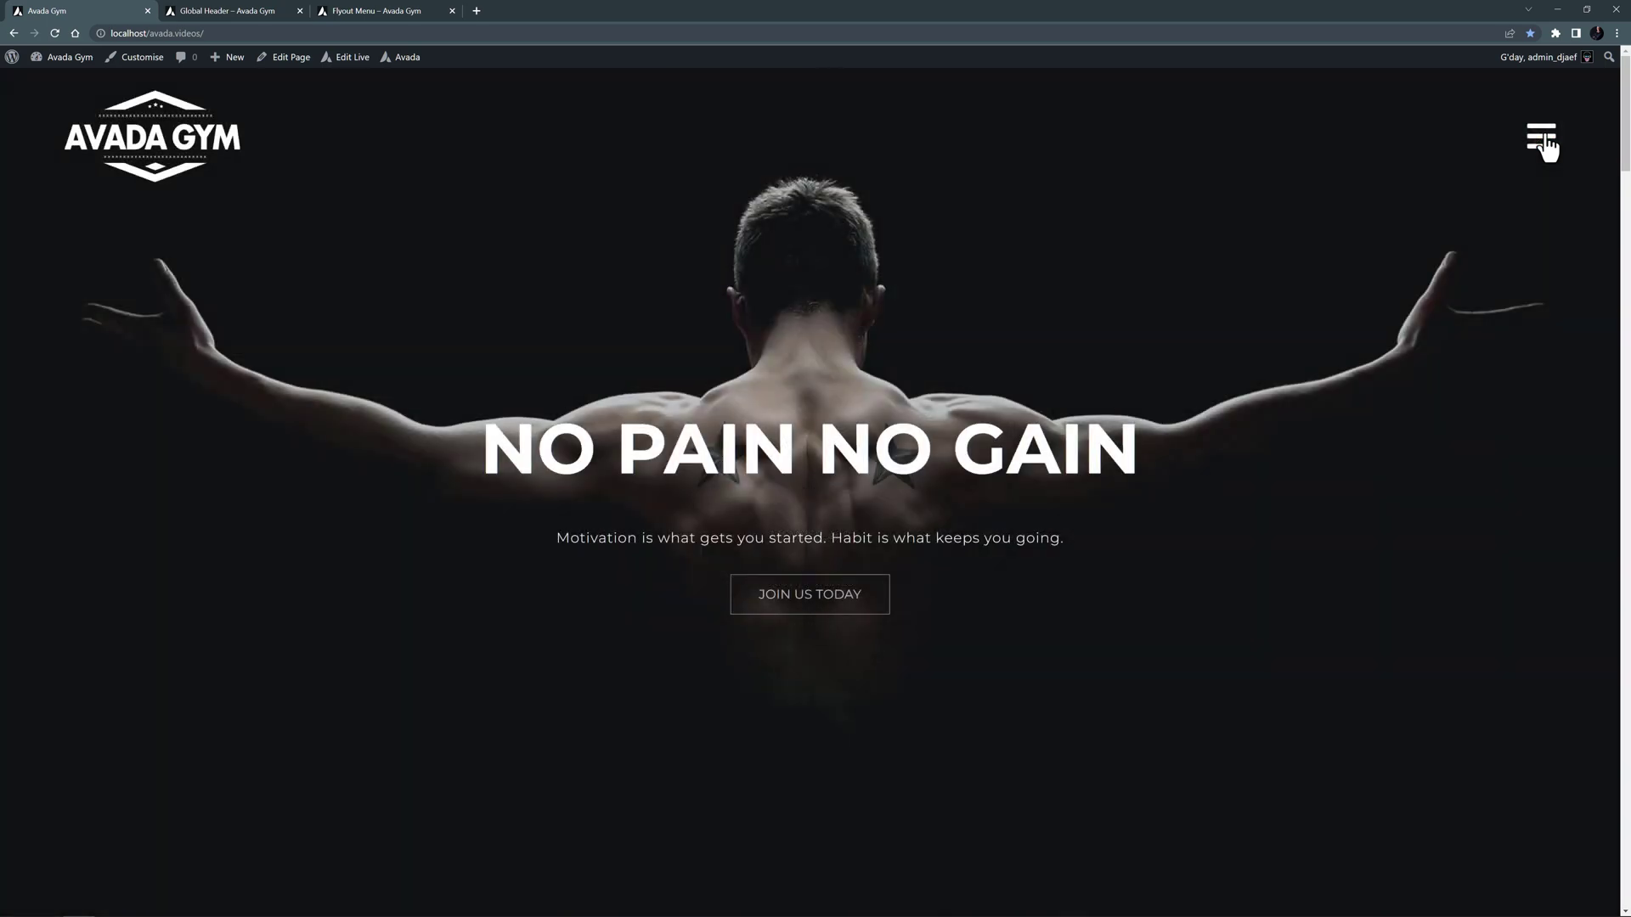
left_click(1543, 139)
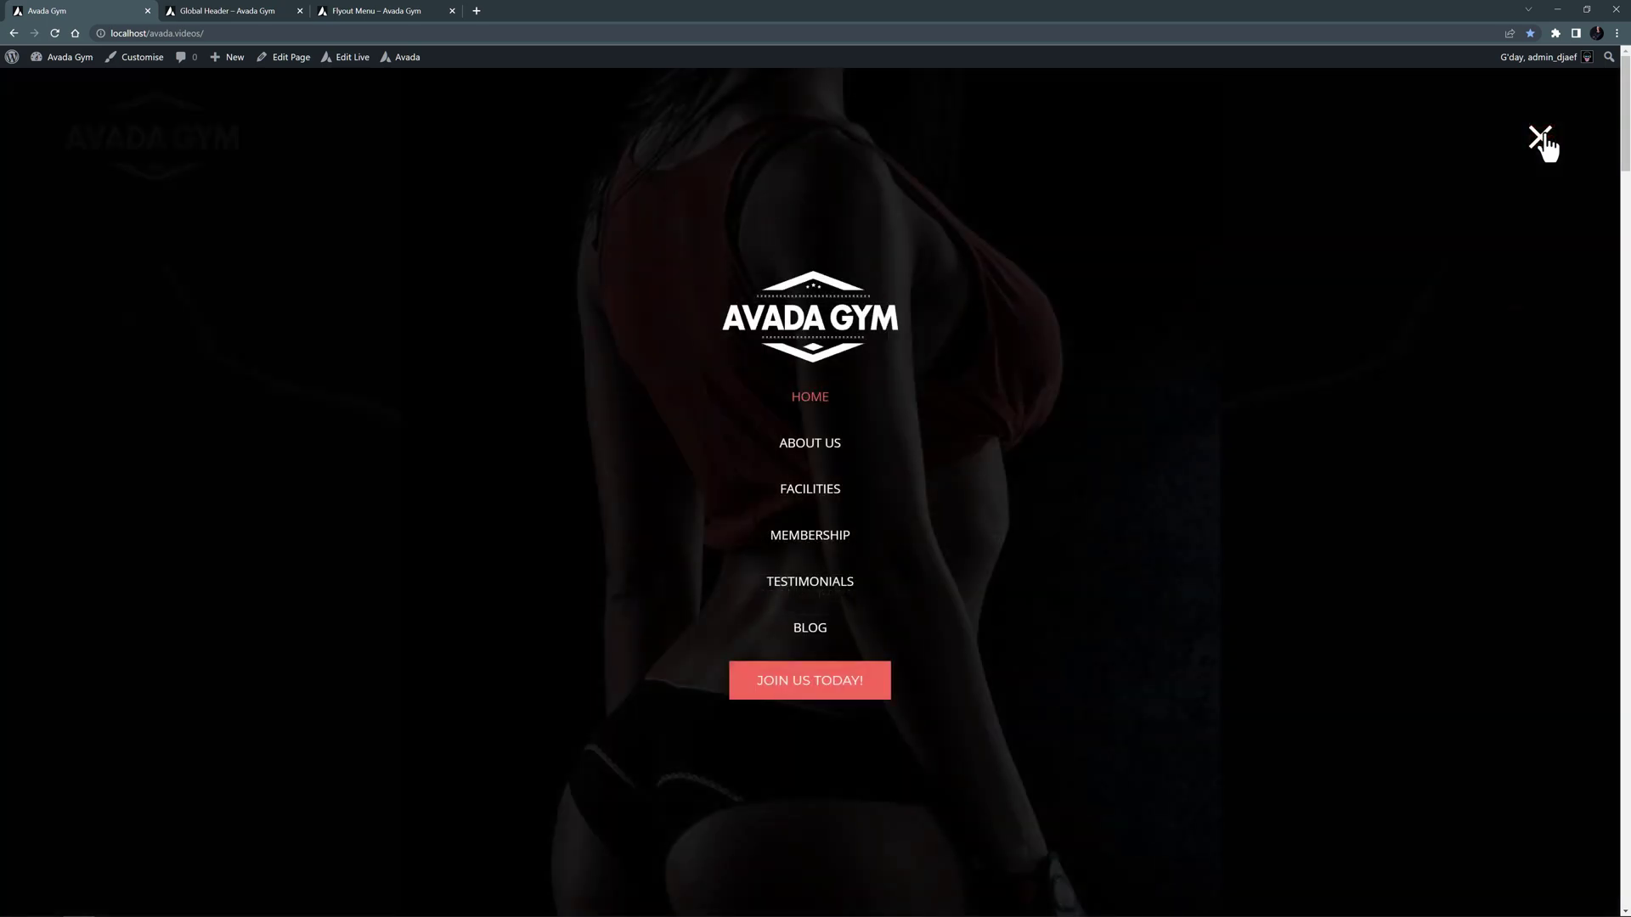